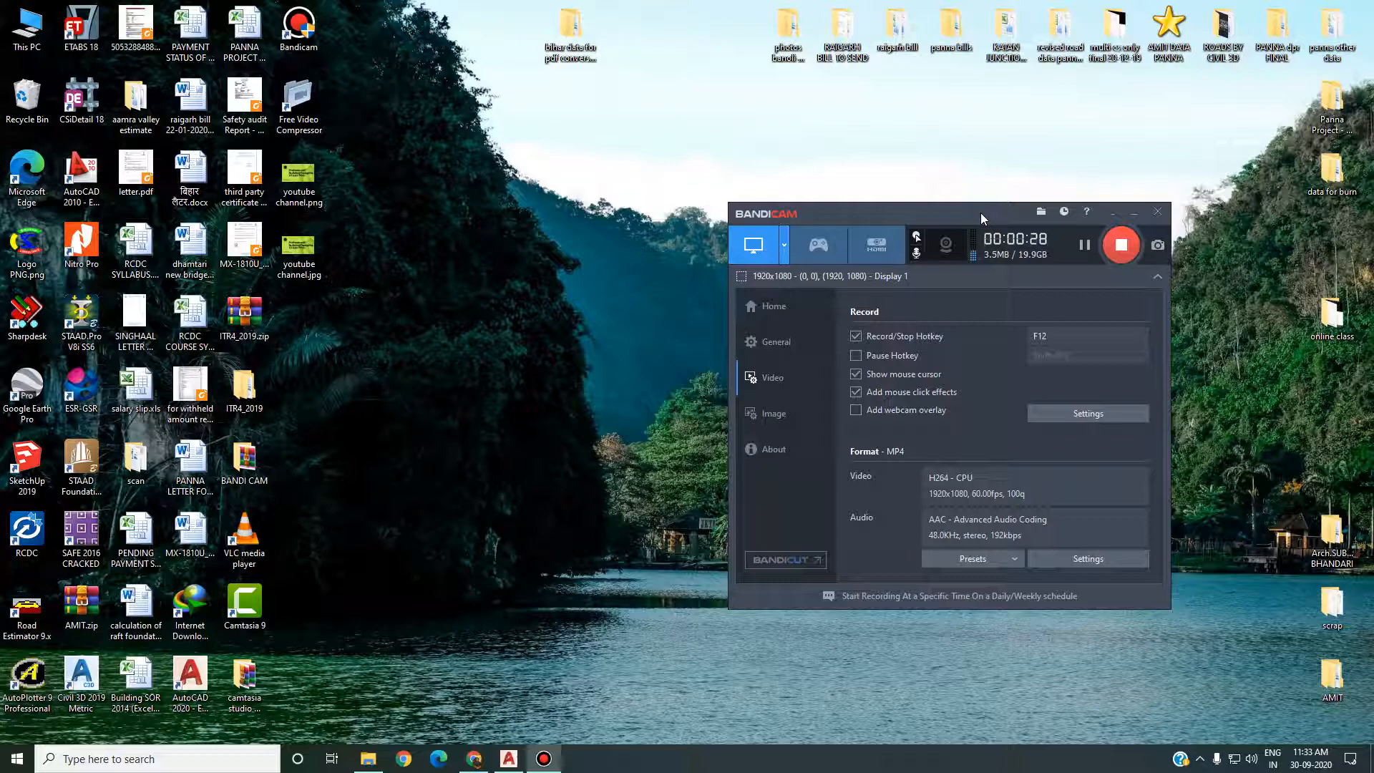
# Switch to AutoCAD and examine the Centerline Plan & Details in practice plan.dwg, then return to the desktop
pyautogui.moveTo(980, 213); pyautogui.dragTo(1022, 190)
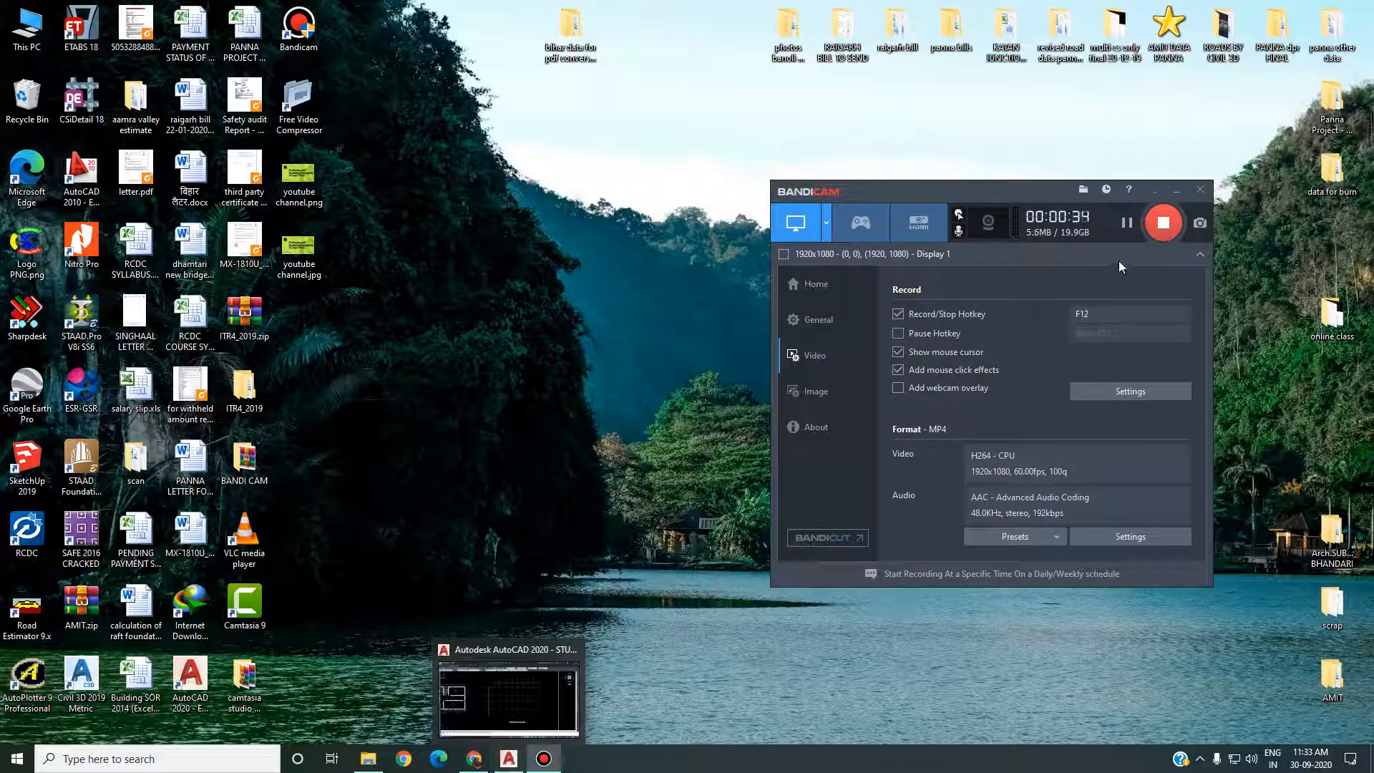
pyautogui.click(1175, 190)
pyautogui.click(509, 758)
pyautogui.moveTo(716, 290)
pyautogui.mouseDown(button='middle')
pyautogui.moveTo(729, 315)
pyautogui.moveTo(780, 307)
pyautogui.mouseUp(button='middle')
pyautogui.scroll(-2, 797, 294)
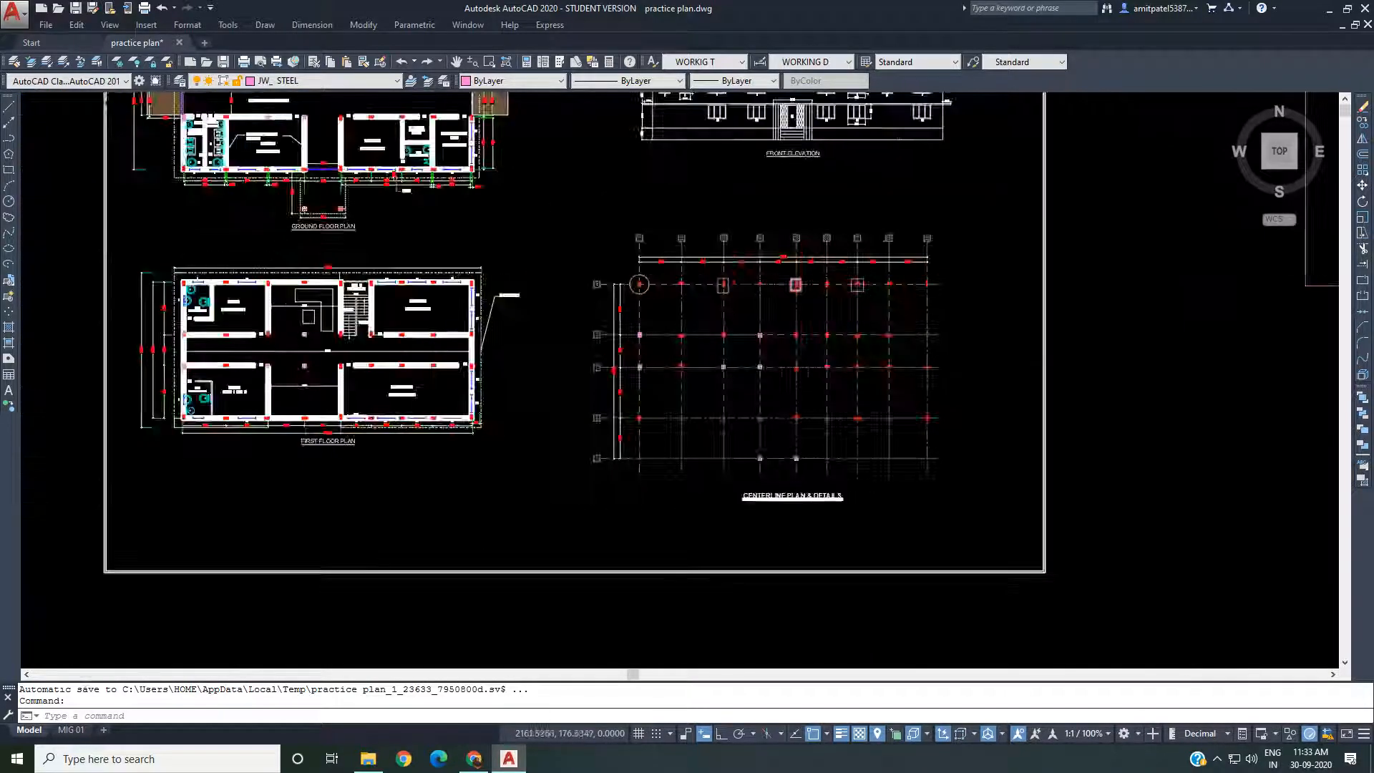
pyautogui.moveTo(737, 365); pyautogui.dragTo(760, 331, button='middle')
pyautogui.scroll(2, 794, 297)
pyautogui.moveTo(807, 275)
pyautogui.mouseDown(button='middle')
pyautogui.moveTo(775, 293)
pyautogui.moveTo(681, 291)
pyautogui.mouseUp(button='middle')
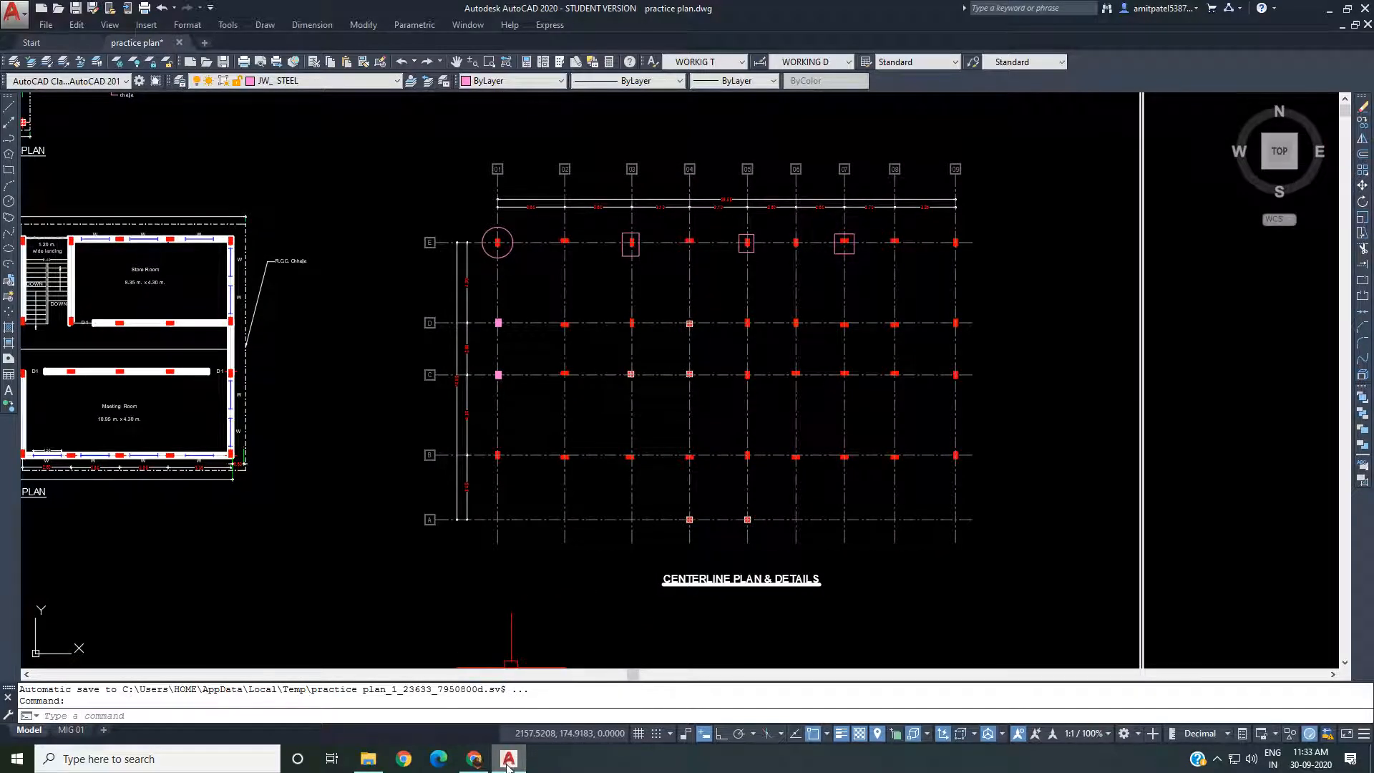
pyautogui.moveTo(505, 765)
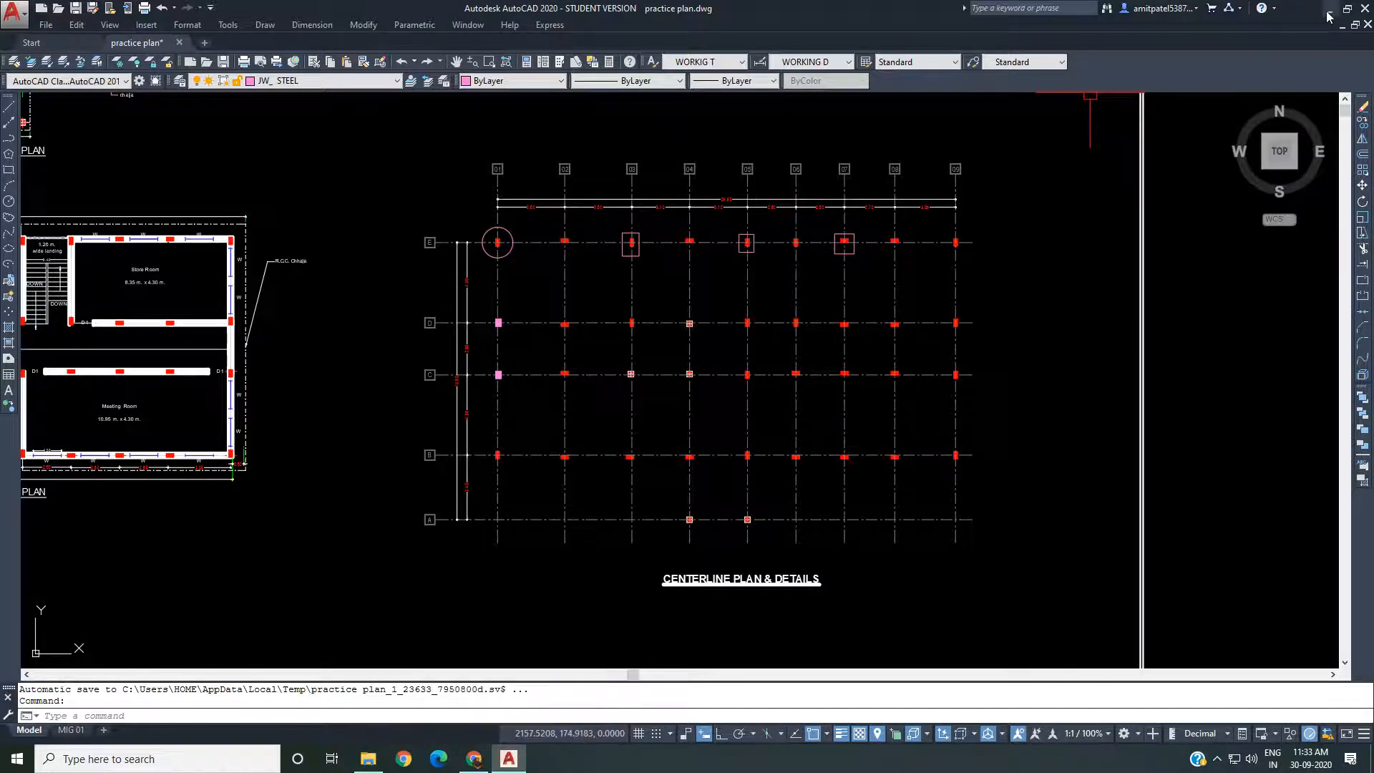
pyautogui.click(506, 762)
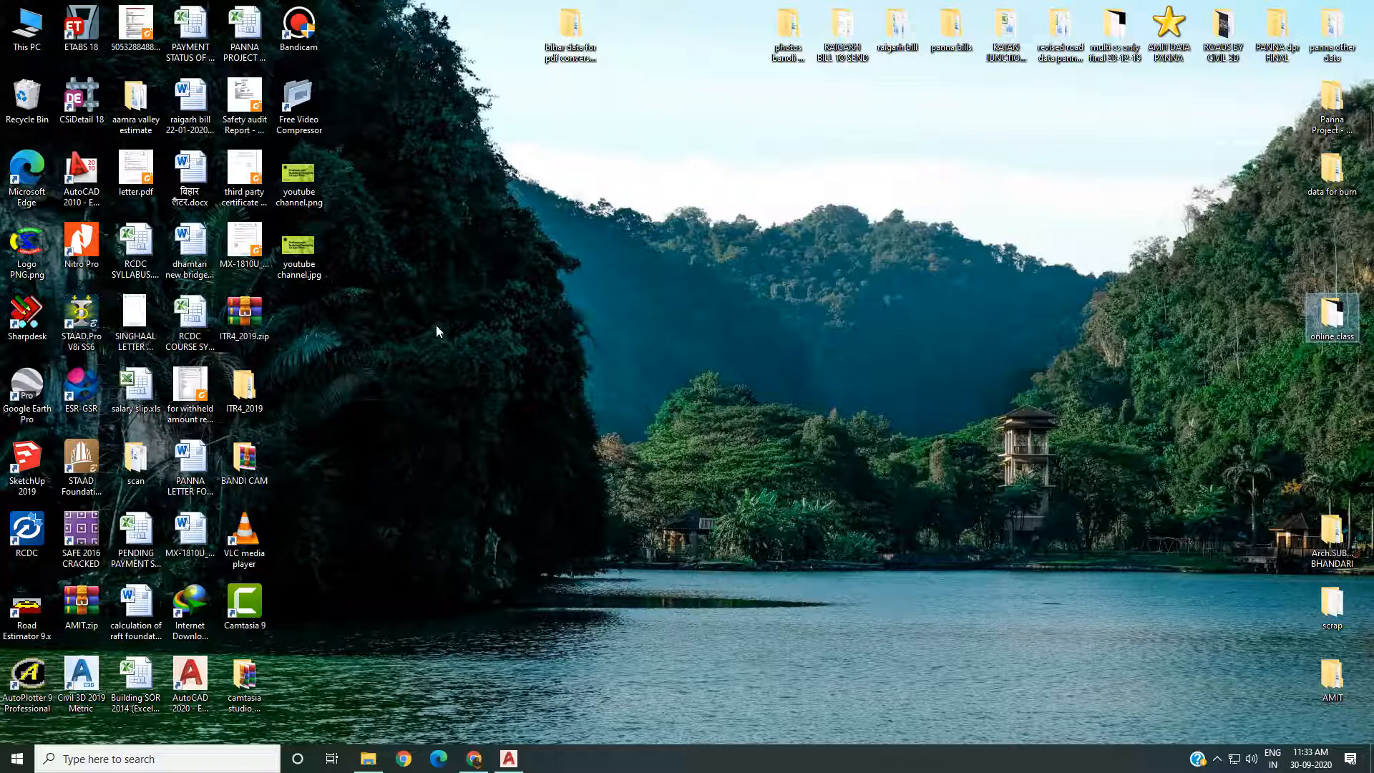
# Launch STAAD.Pro V8i and open the recent file office building
pyautogui.doubleClick(82, 315)
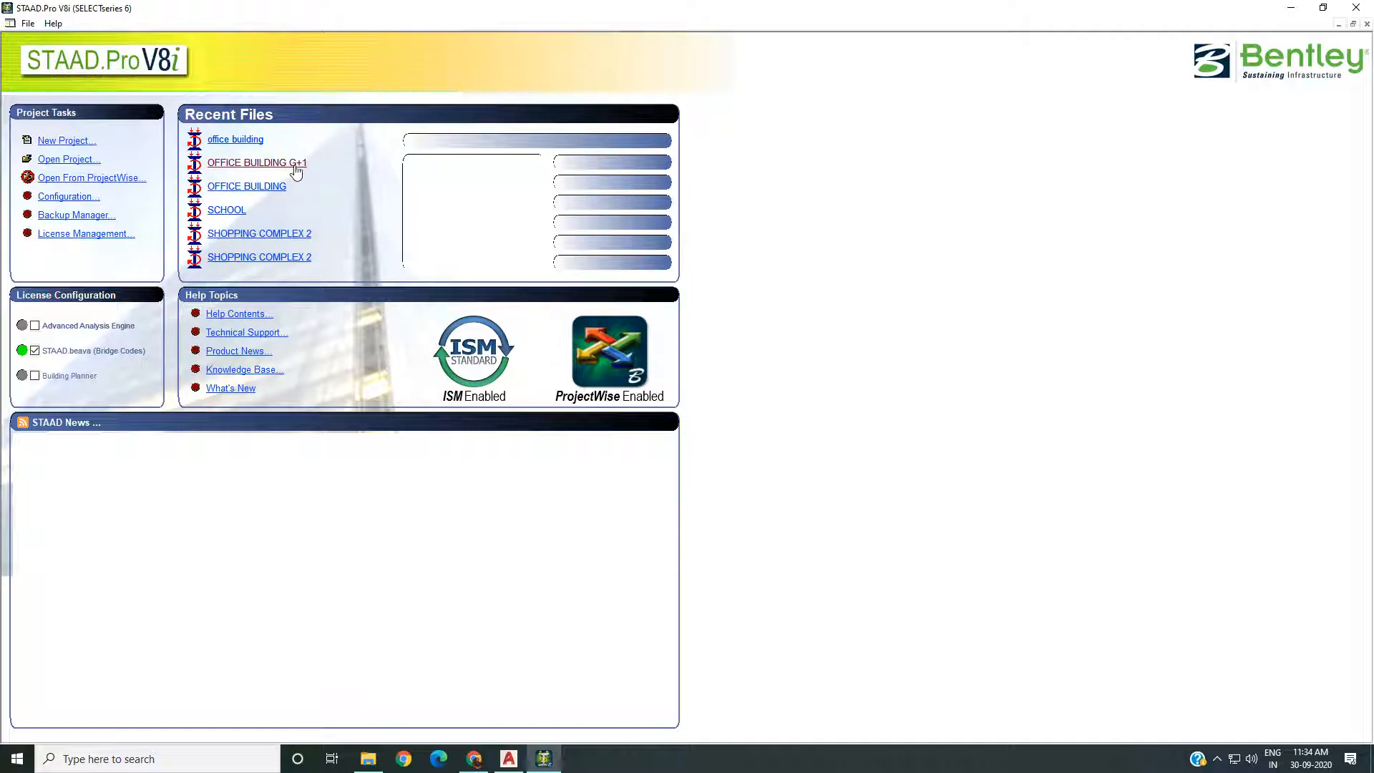
pyautogui.moveTo(223, 143)
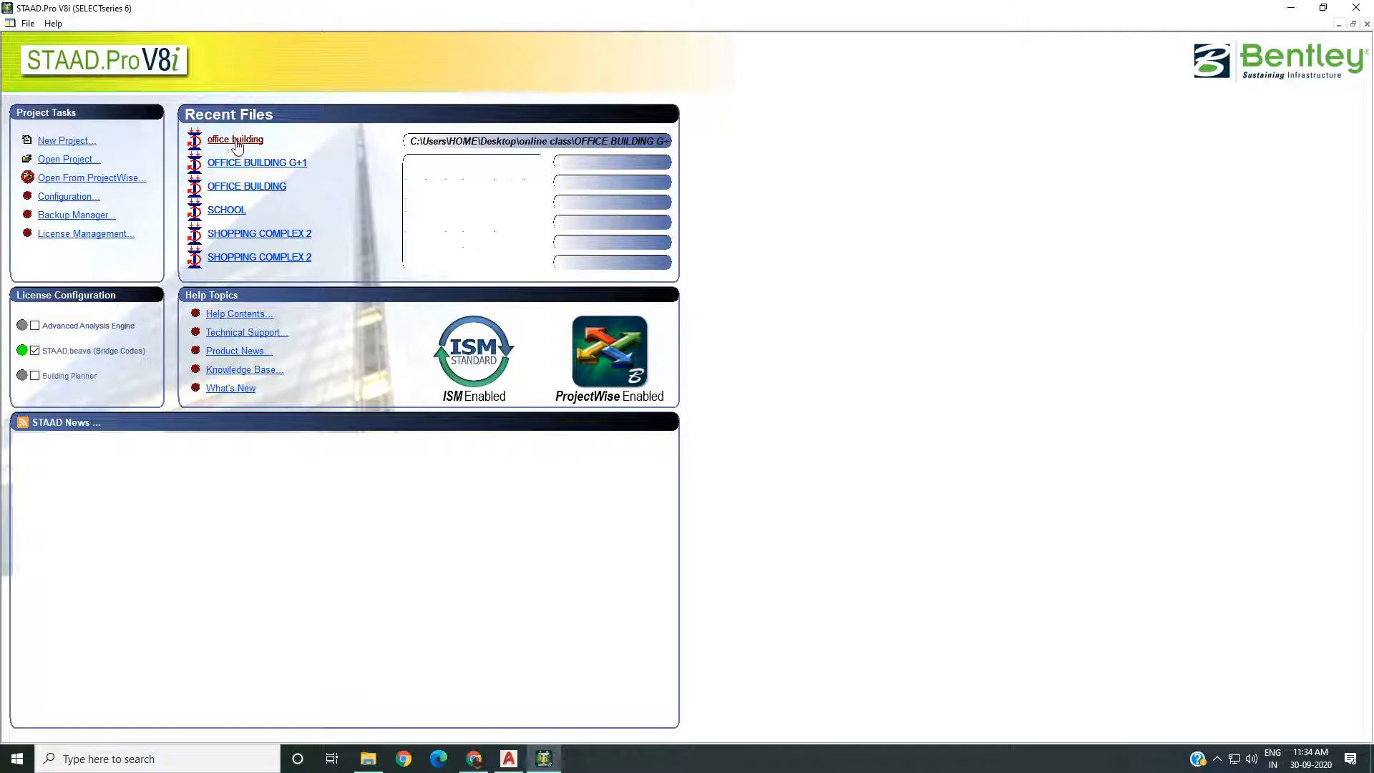
pyautogui.click(236, 140)
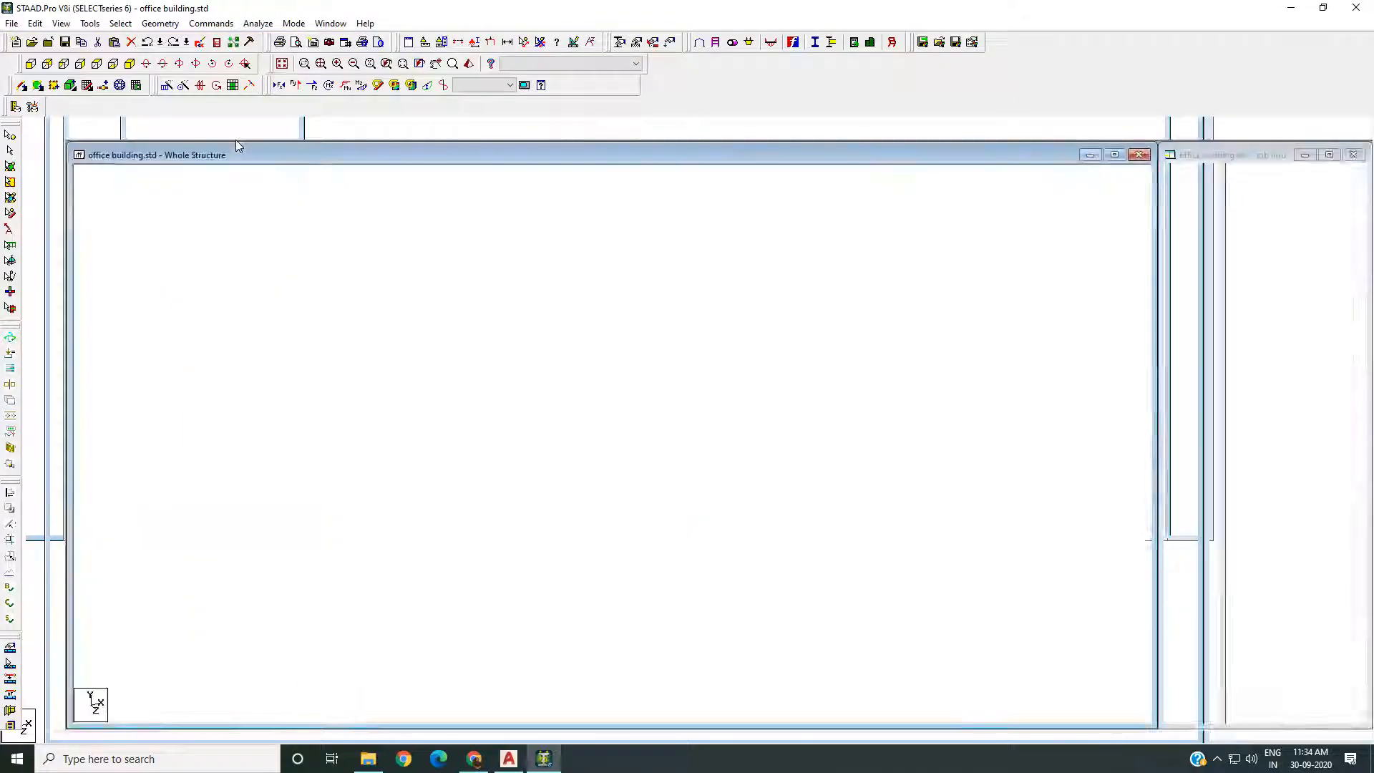
# Display the node points of the office building model and examine their layout
pyautogui.moveTo(490, 405); pyautogui.dragTo(390, 343, button='middle')
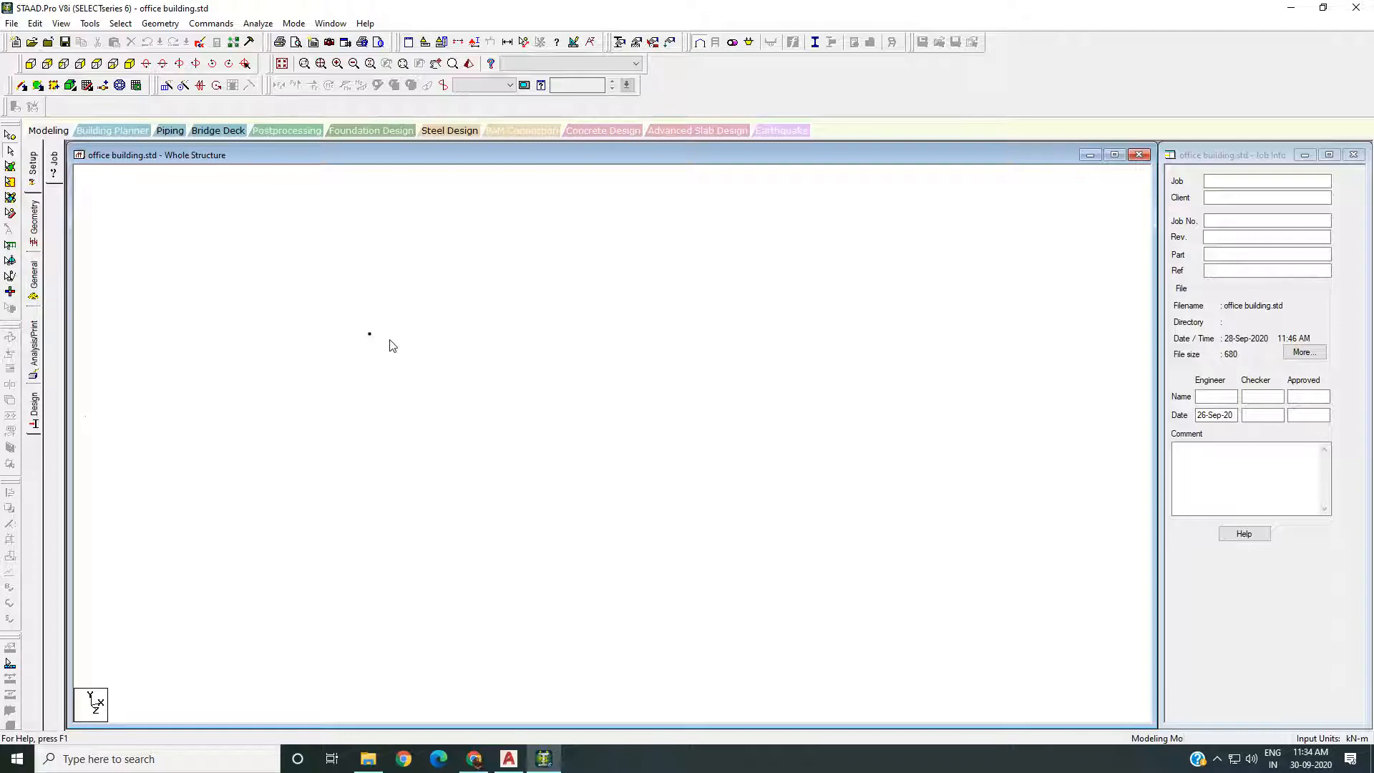
pyautogui.moveTo(305, 453); pyautogui.dragTo(296, 430, button='middle')
pyautogui.moveTo(342, 370); pyautogui.dragTo(327, 389, button='middle')
pyautogui.moveTo(358, 364); pyautogui.dragTo(354, 324, button='middle')
pyautogui.moveTo(590, 399); pyautogui.dragTo(630, 392, button='middle')
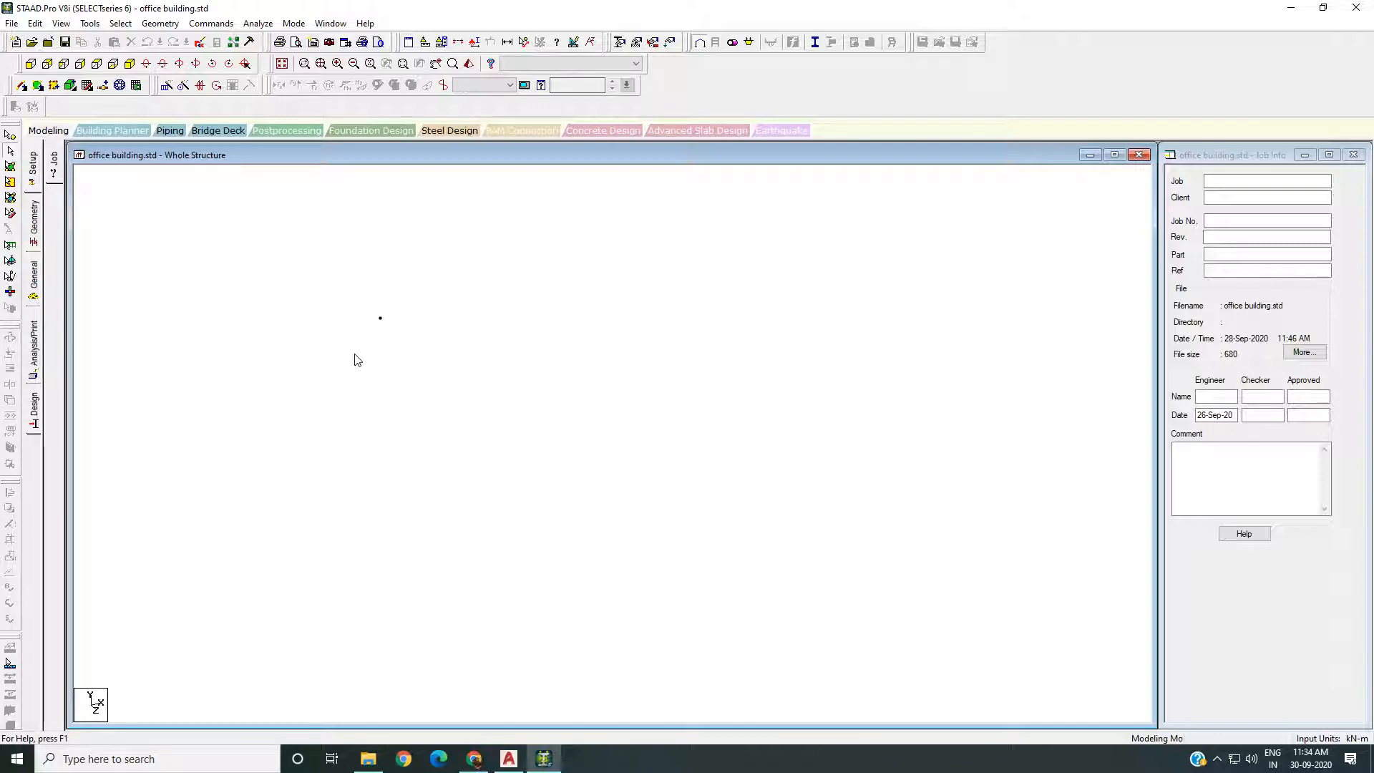
pyautogui.moveTo(350, 390); pyautogui.dragTo(414, 418, button='middle')
pyautogui.moveTo(289, 341); pyautogui.dragTo(423, 307, button='middle')
pyautogui.scroll(-1, 398, 328)
pyautogui.scroll(1, 423, 367)
pyautogui.moveTo(457, 458); pyautogui.dragTo(453, 446, button='middle')
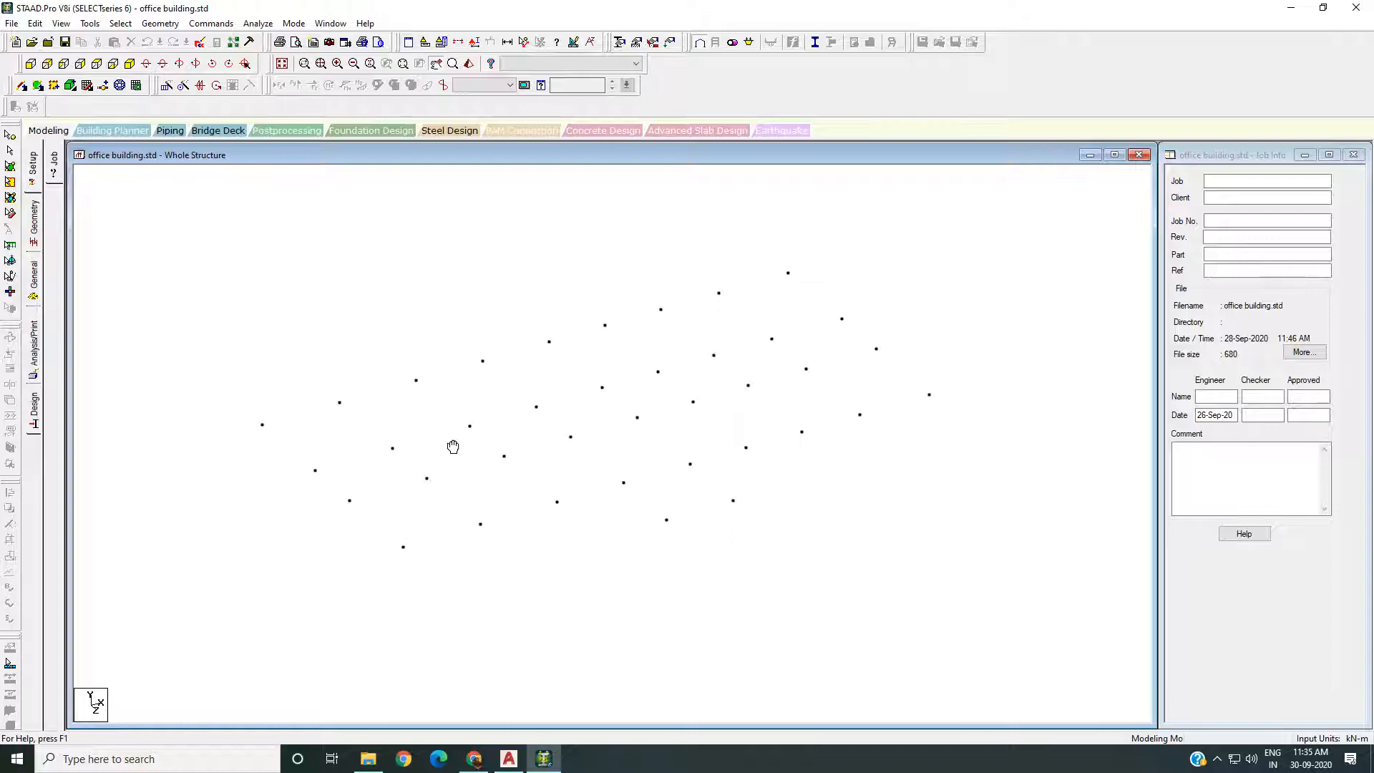
pyautogui.scroll(-1, 400, 350)
pyautogui.scroll(-1, 391, 343)
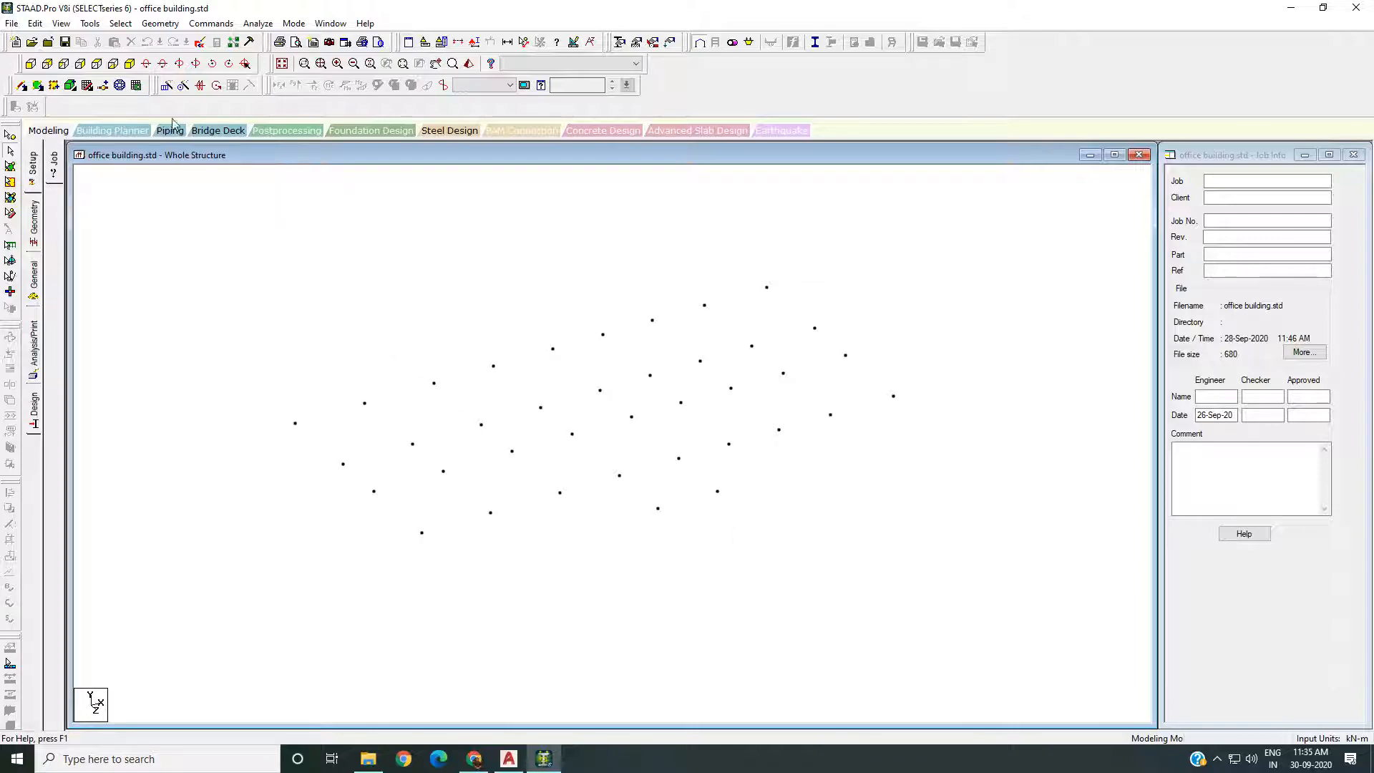
# Examine the node grid from another standard view, then close STAAD.Pro
pyautogui.click(97, 65)
pyautogui.scroll(3, 588, 331)
pyautogui.moveTo(589, 335); pyautogui.dragTo(596, 383, button='middle')
pyautogui.moveTo(247, 242); pyautogui.dragTo(249, 284)
pyautogui.click(902, 637)
pyautogui.scroll(-1, 862, 570)
pyautogui.moveTo(711, 346); pyautogui.dragTo(691, 341, button='middle')
pyautogui.scroll(-4, 609, 325)
pyautogui.moveTo(340, 301); pyautogui.dragTo(869, 620)
pyautogui.click(1355, 8)
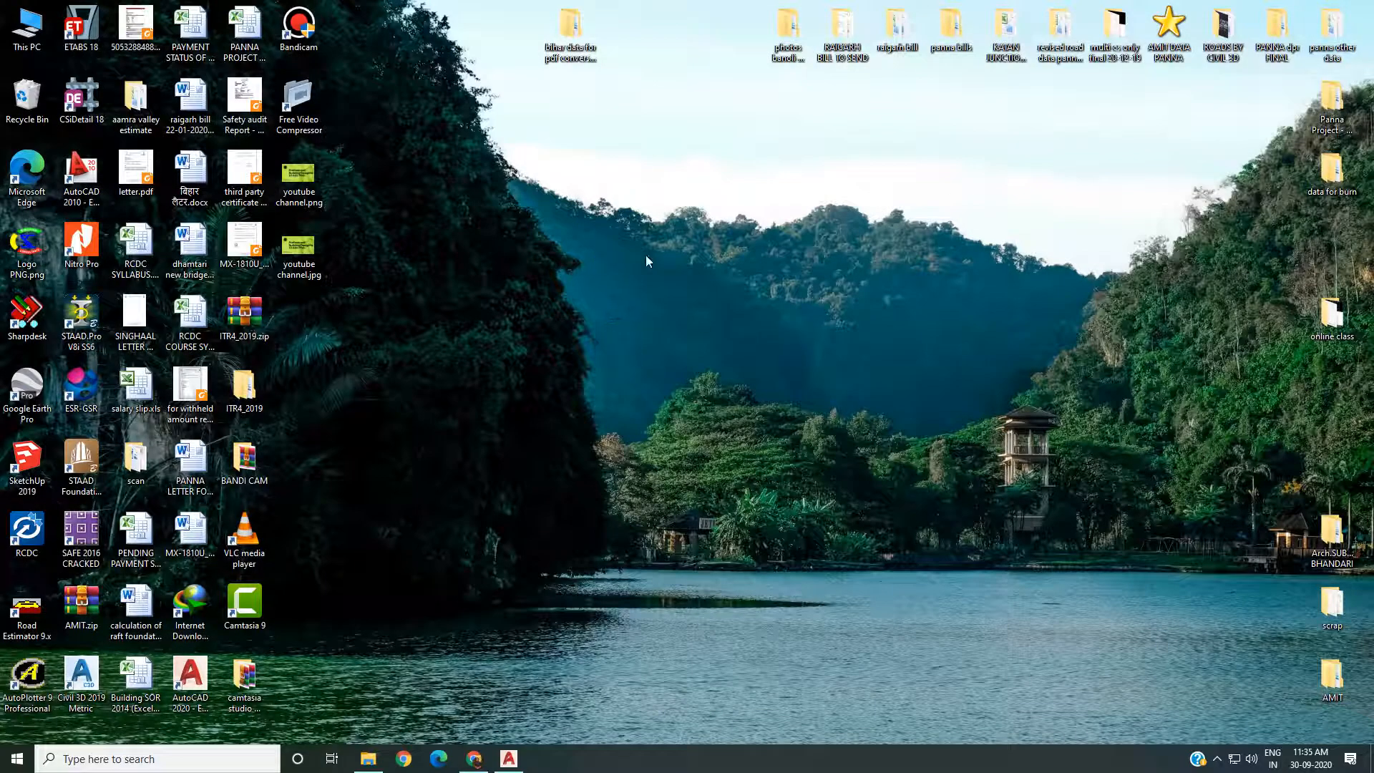
# Browse from the desktop's online class folder to the OFFICE BUILDING G+1 folder and select office building.std
pyautogui.rightClick(598, 264)
pyautogui.click(621, 308)
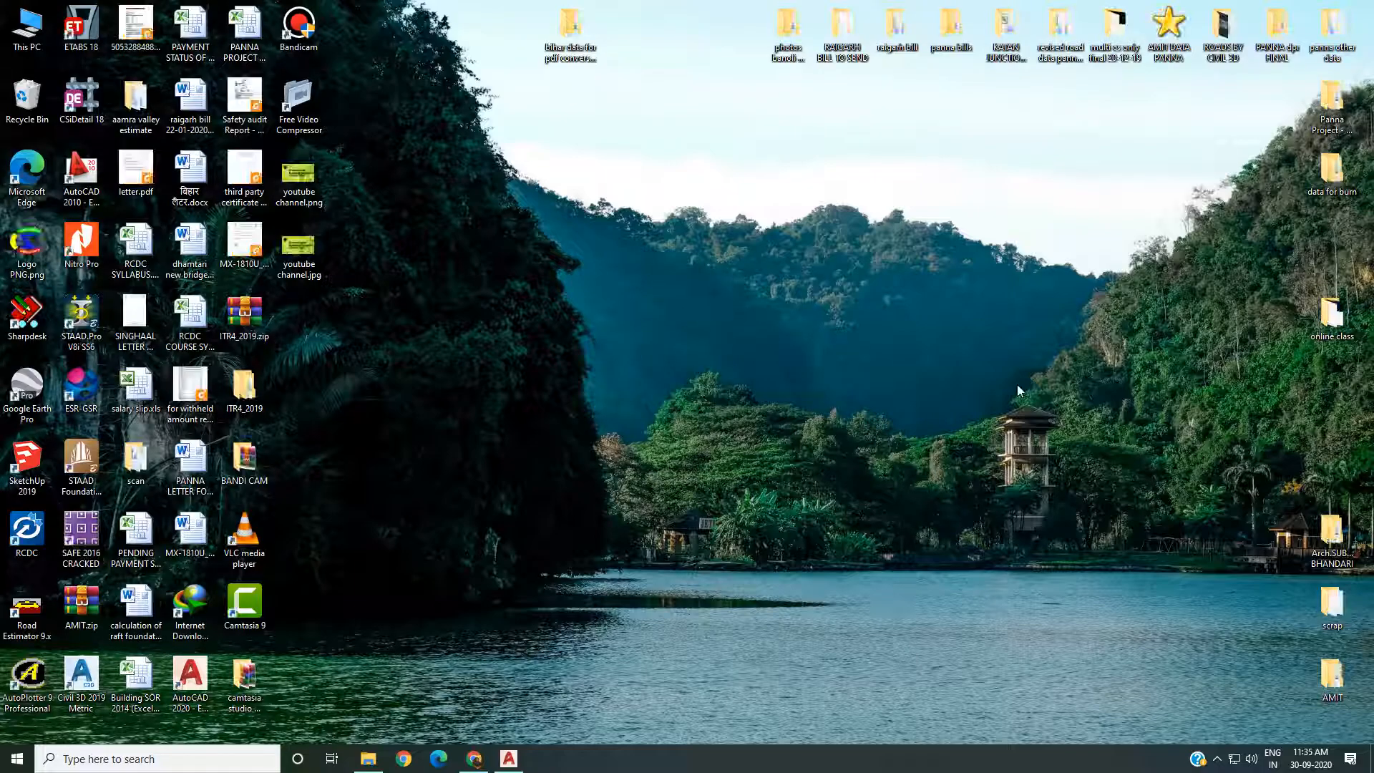
pyautogui.doubleClick(1333, 318)
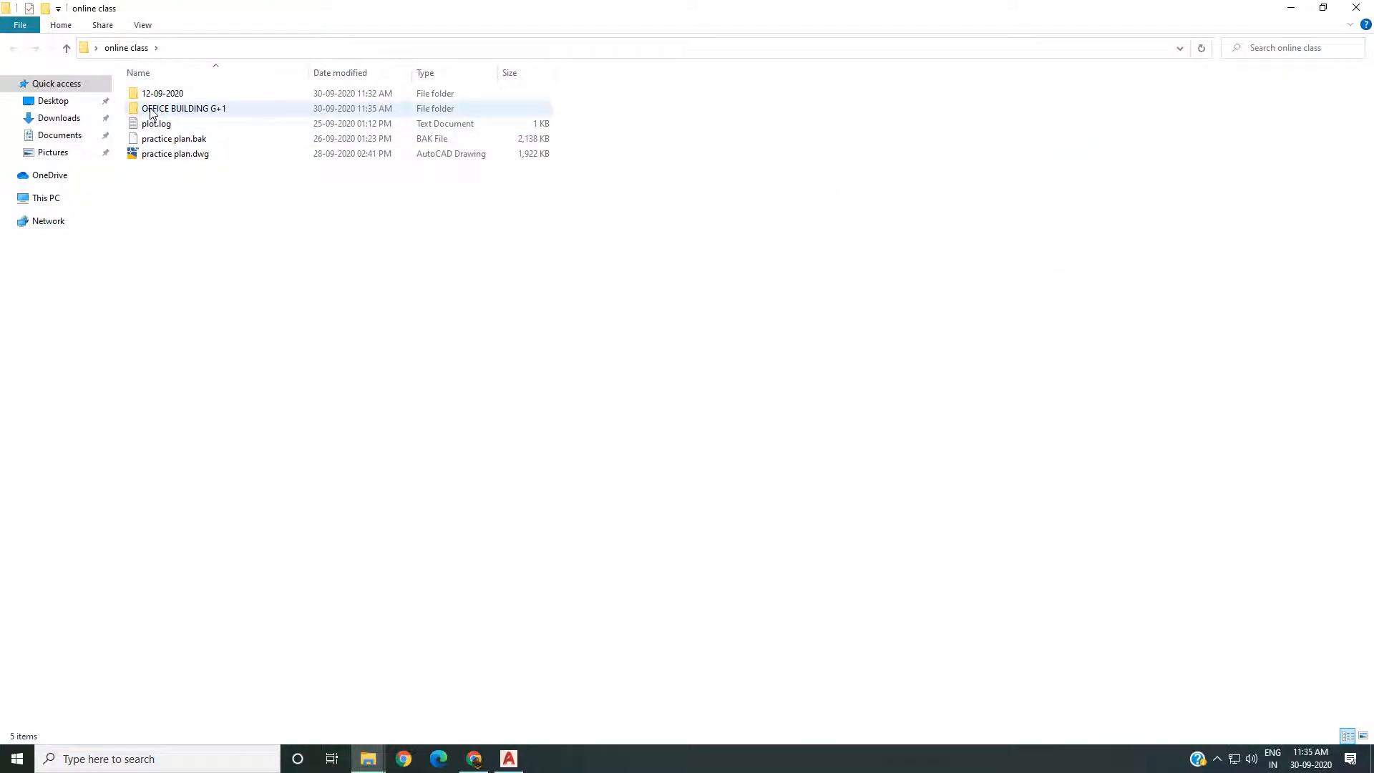
pyautogui.doubleClick(192, 110)
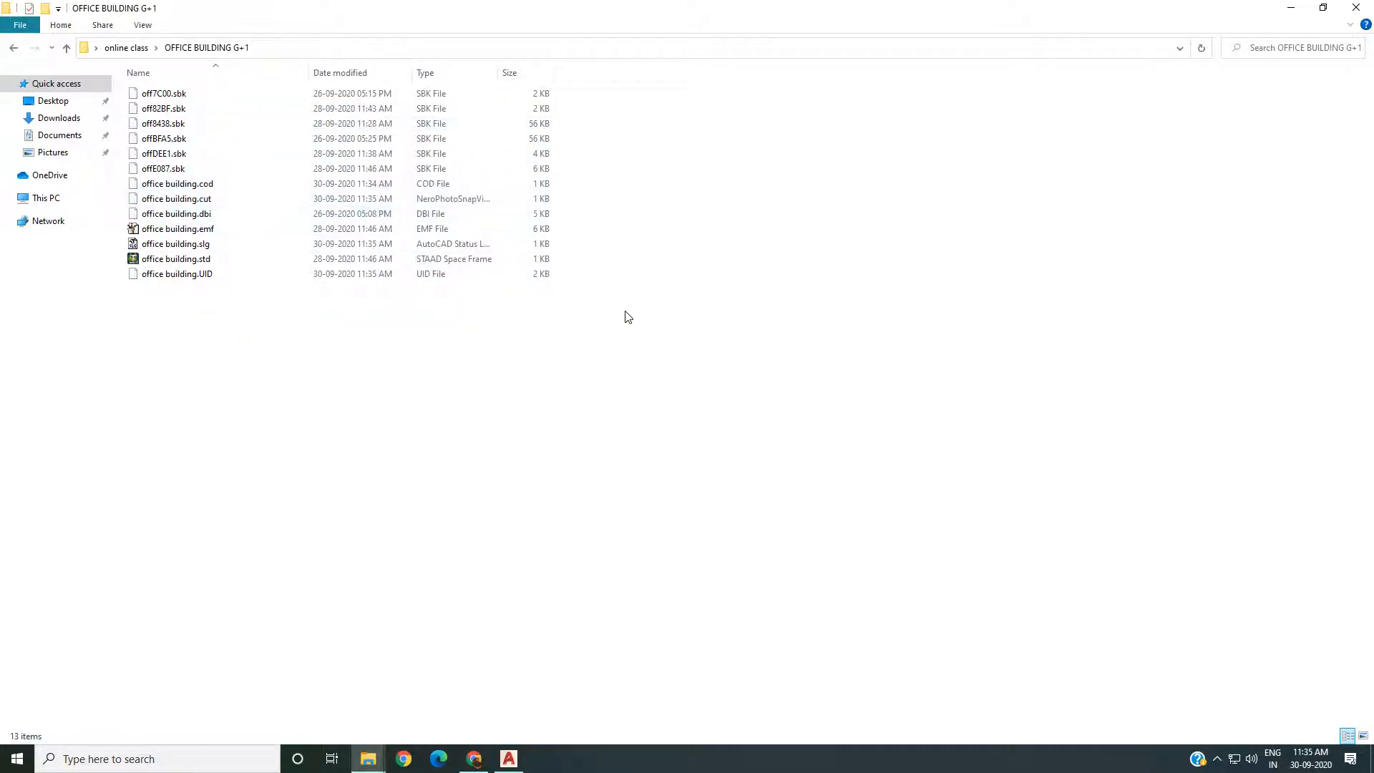
pyautogui.moveTo(568, 92); pyautogui.dragTo(369, 266)
pyautogui.click(383, 357)
pyautogui.click(151, 265)
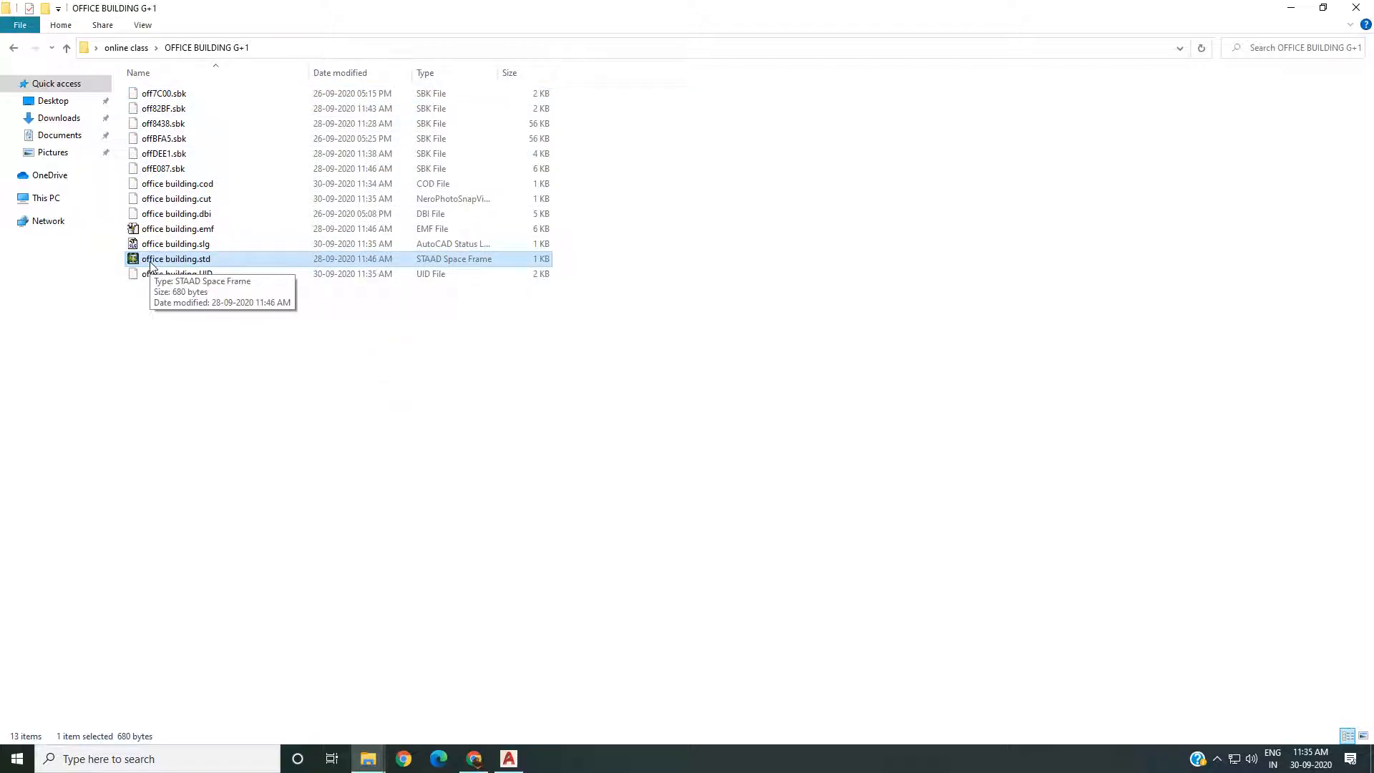
# Open office building.std from the project folder and switch to its STAAD.Pro window
pyautogui.doubleClick(165, 261)
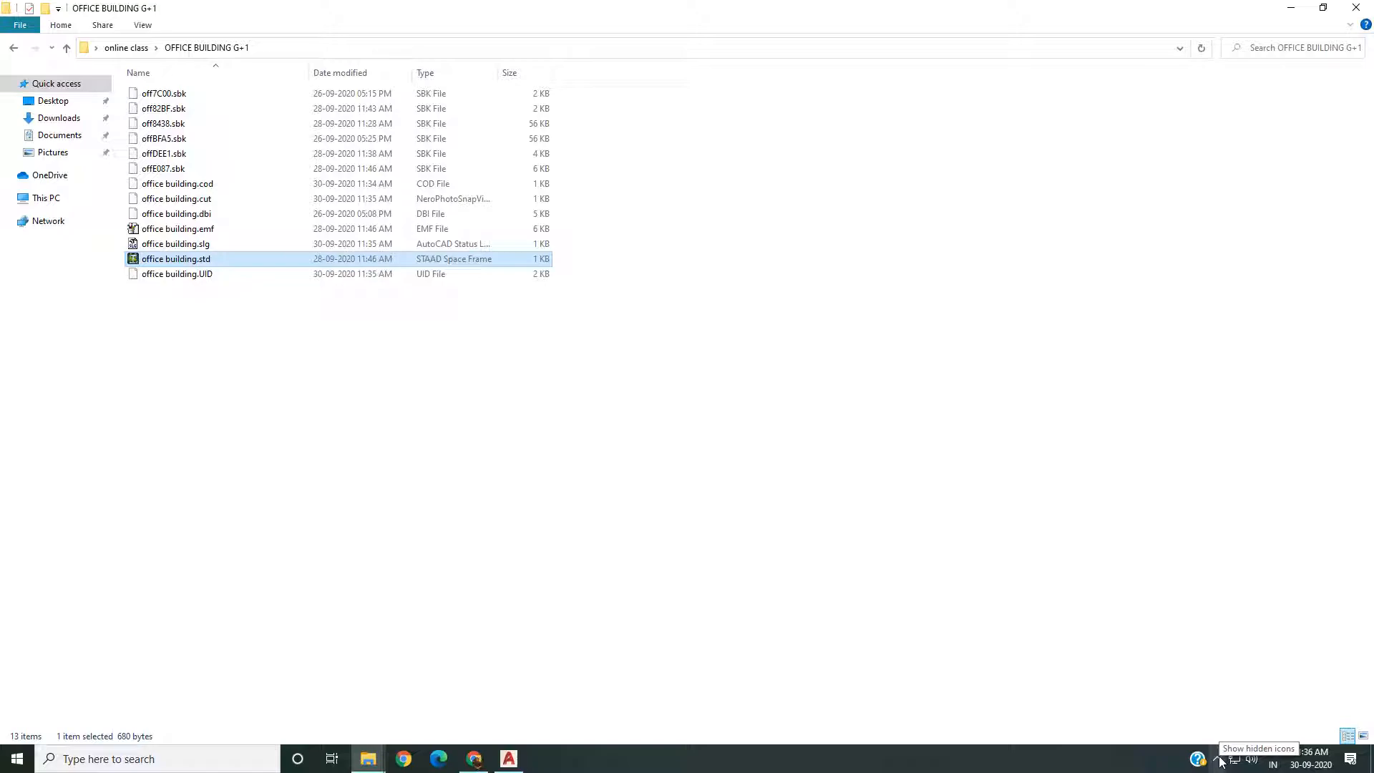
pyautogui.doubleClick(186, 258)
pyautogui.rightClick(186, 258)
pyautogui.click(207, 266)
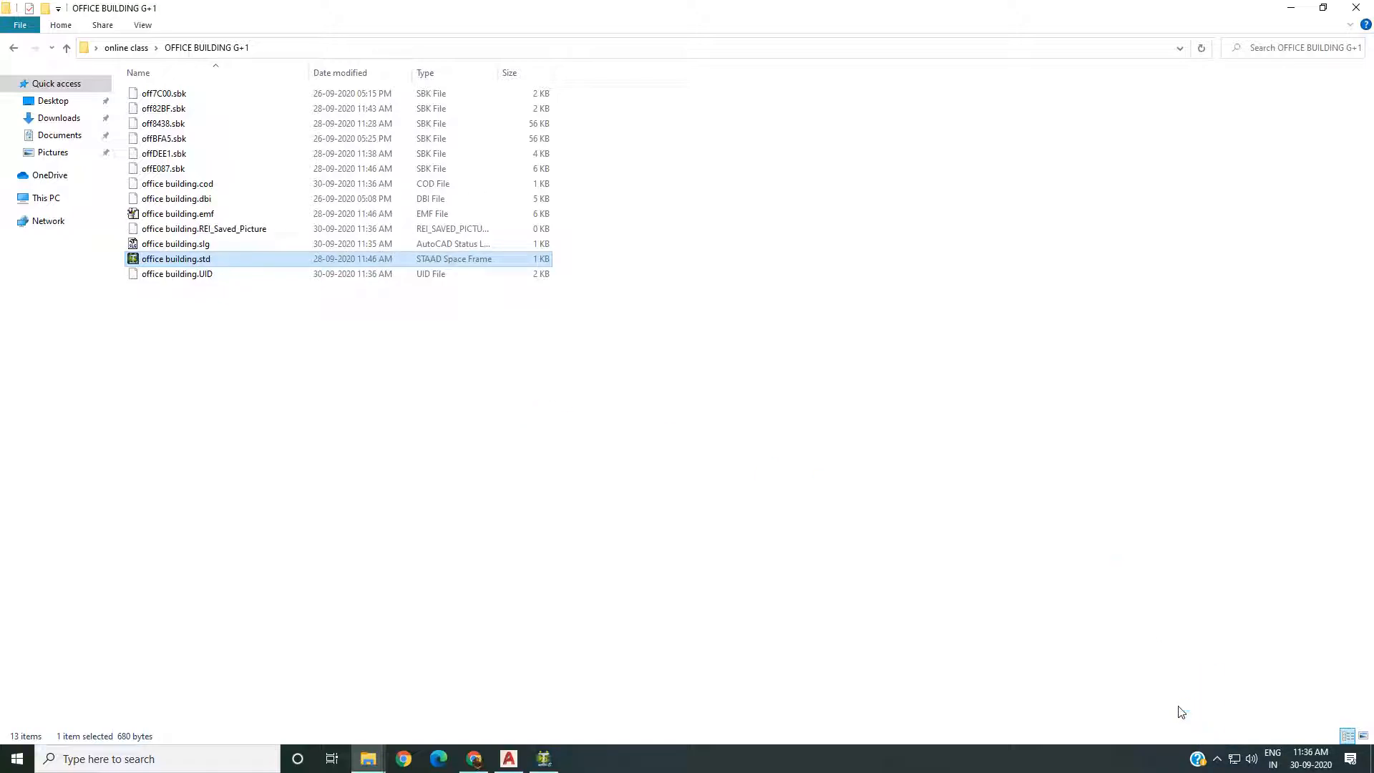
pyautogui.click(535, 757)
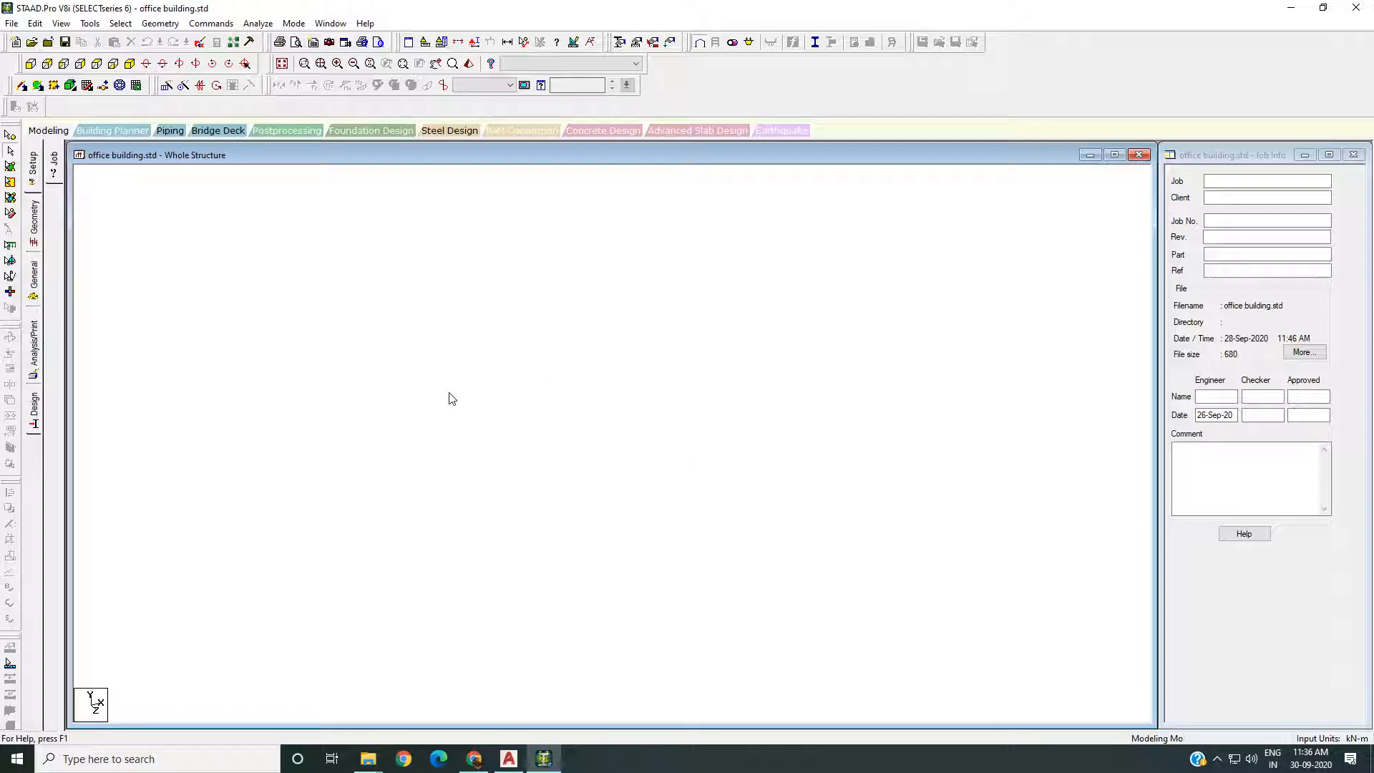
# Show the node points in the whole-structure view and position the full node grid in the window
pyautogui.hotkey('shift', 'k')
pyautogui.moveTo(515, 390); pyautogui.dragTo(546, 384, button='middle')
pyautogui.scroll(-1, 538, 392)
pyautogui.moveTo(192, 218)
pyautogui.mouseDown()
pyautogui.moveTo(988, 664)
pyautogui.moveTo(556, 481)
pyautogui.moveTo(221, 267)
pyautogui.moveTo(211, 229)
pyautogui.mouseUp()
pyautogui.middleClick(273, 227)
pyautogui.moveTo(318, 328); pyautogui.dragTo(287, 305, button='middle')
# Turn off the Node Points label in the structure's label settings
pyautogui.click(90, 24)
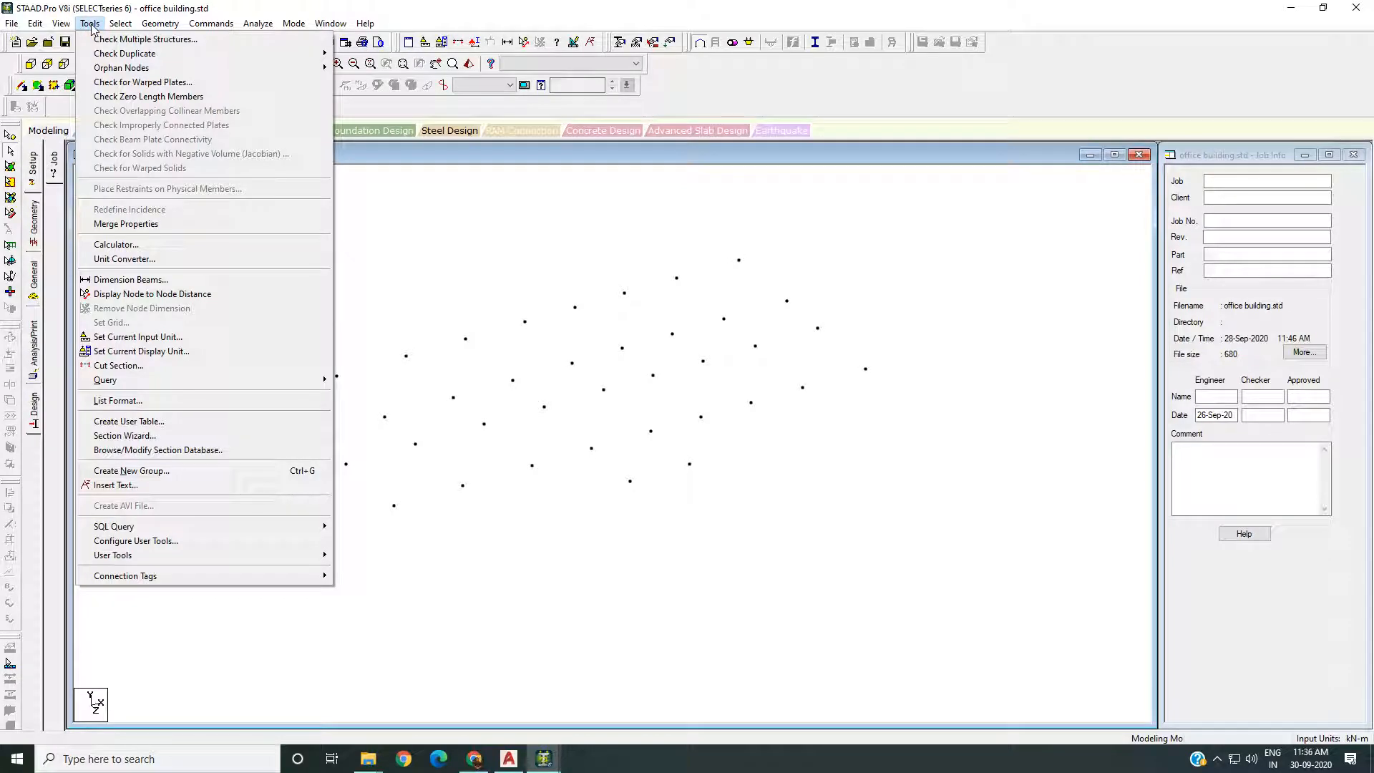
pyautogui.click(484, 344)
pyautogui.rightClick(379, 238)
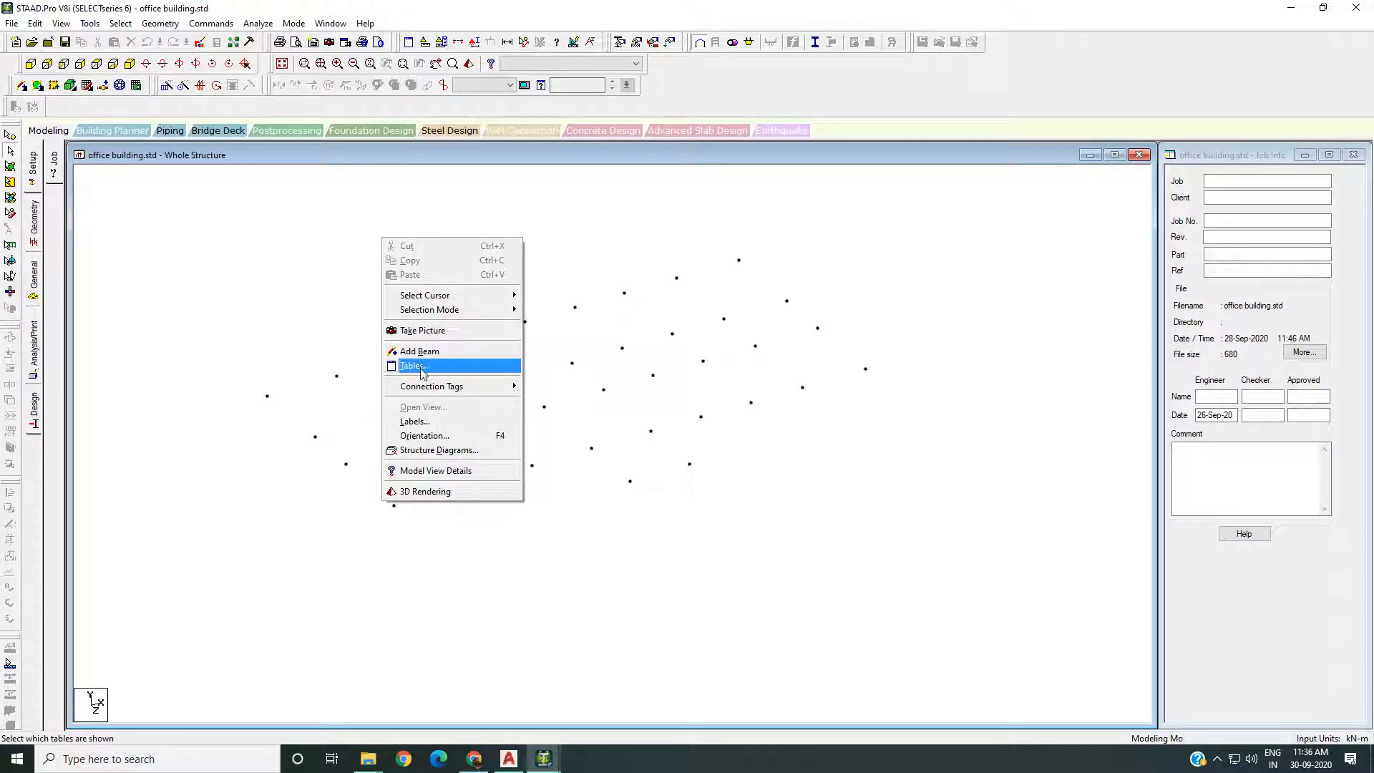
pyautogui.click(433, 423)
pyautogui.moveTo(632, 162); pyautogui.dragTo(803, 204)
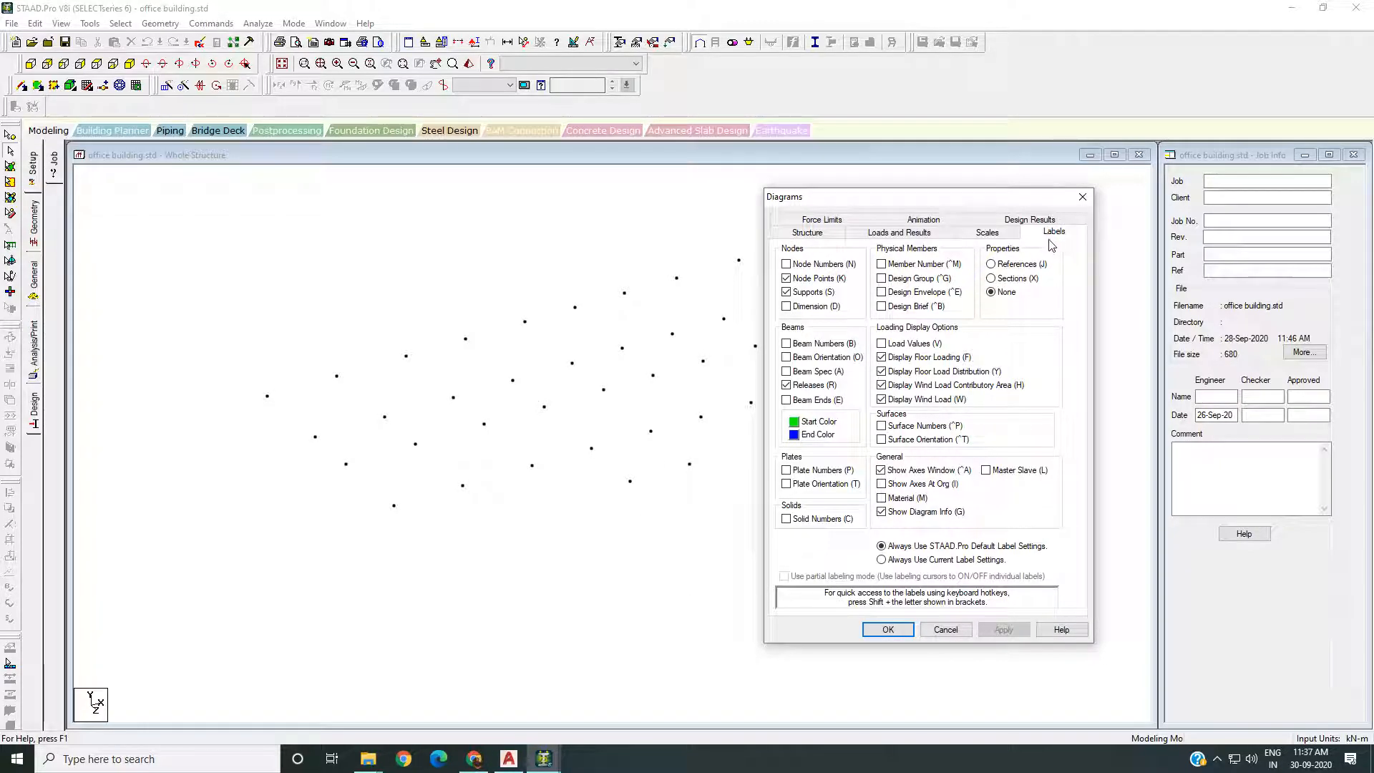
pyautogui.click(787, 278)
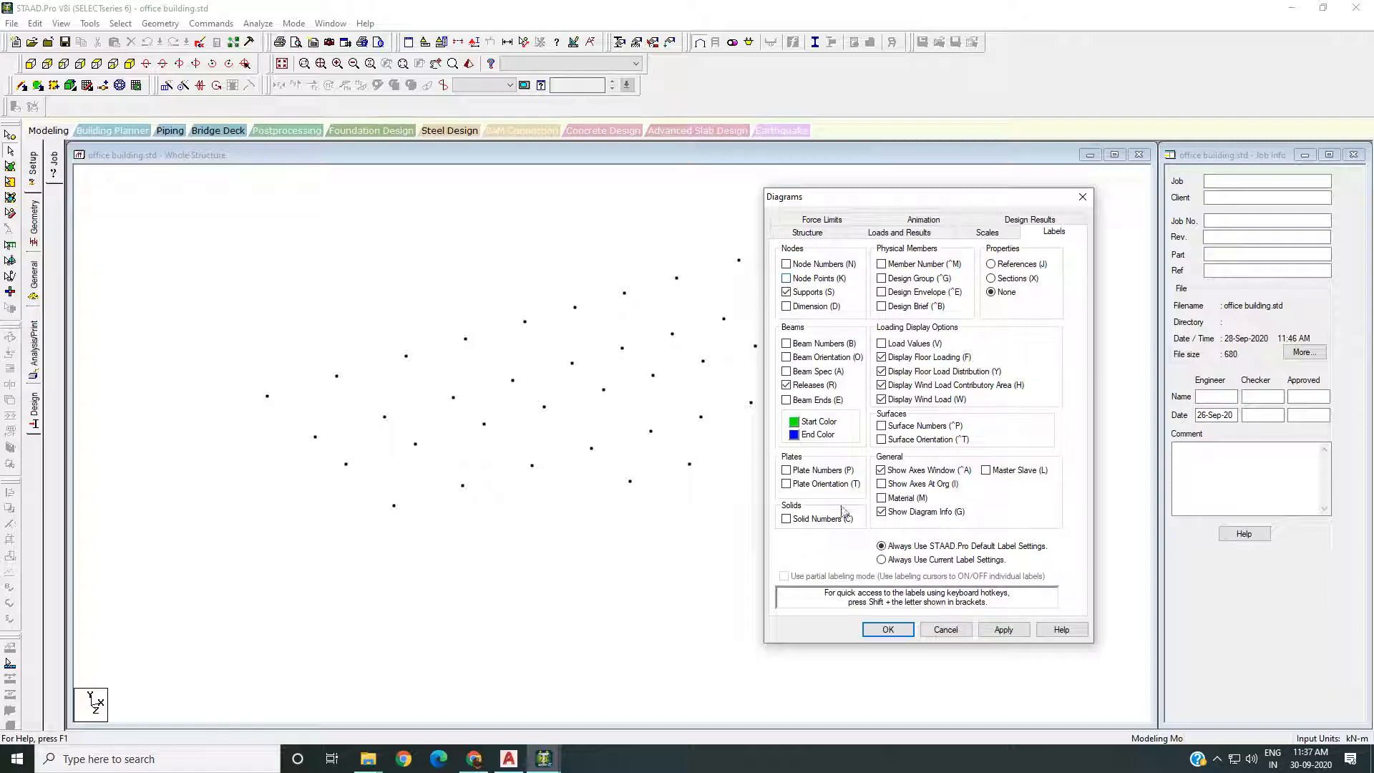
pyautogui.click(888, 629)
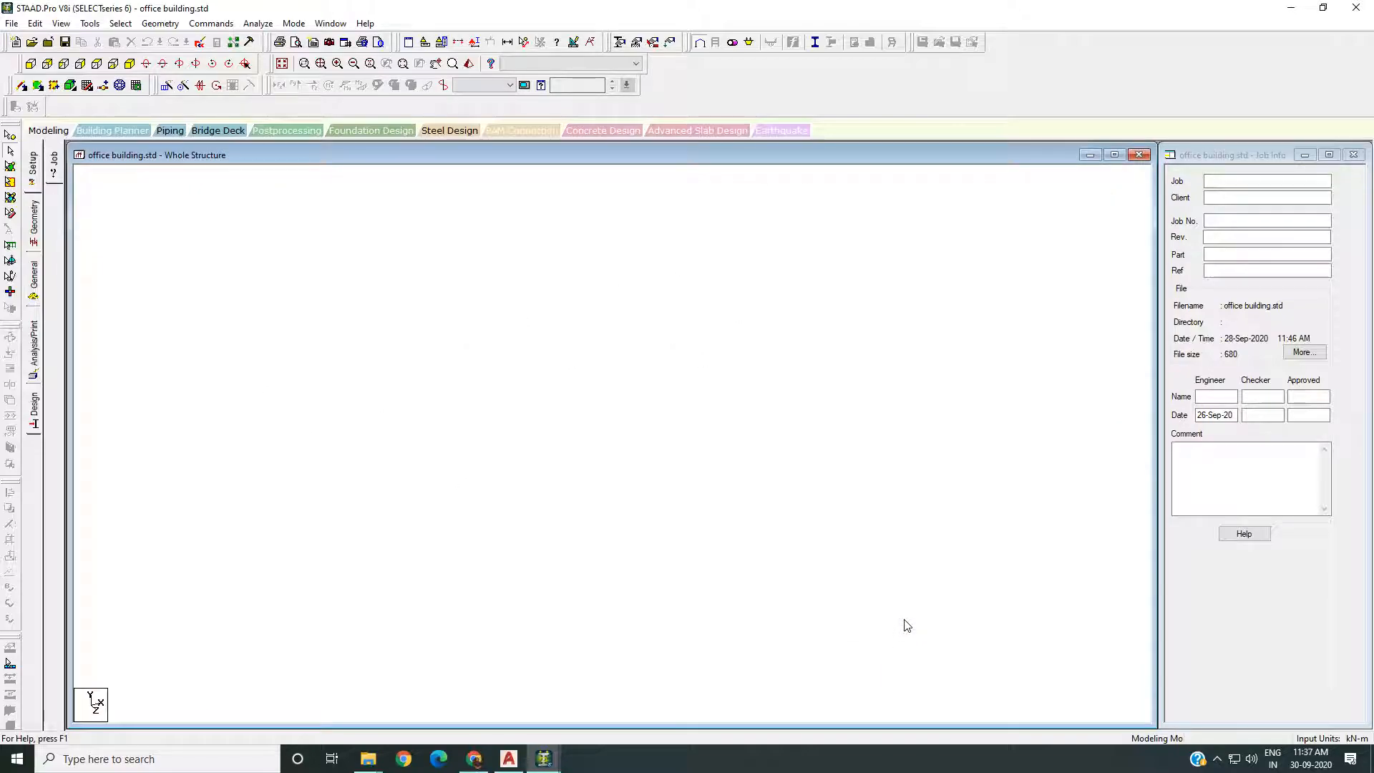
# Turn on the Node Points label in the structure's label settings
pyautogui.click(92, 23)
pyautogui.rightClick(382, 205)
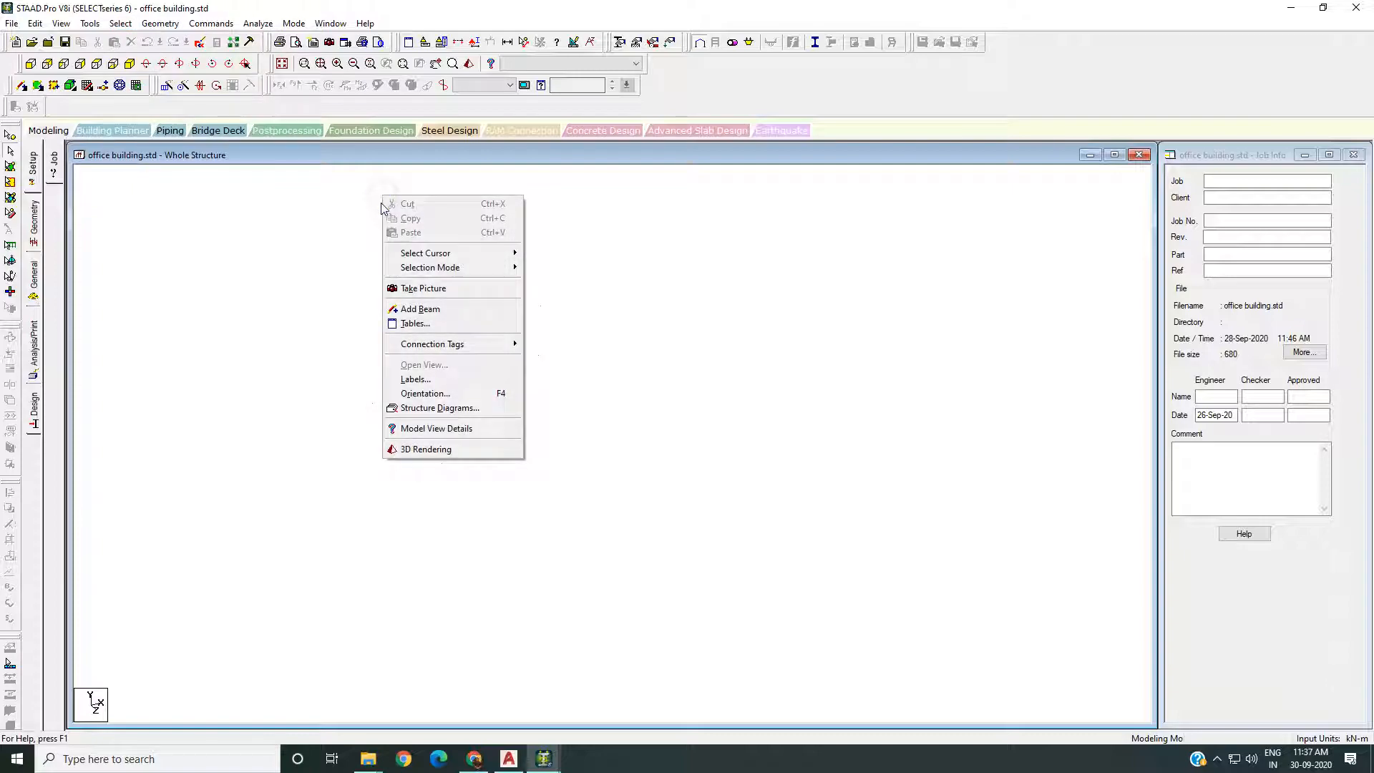
pyautogui.click(427, 382)
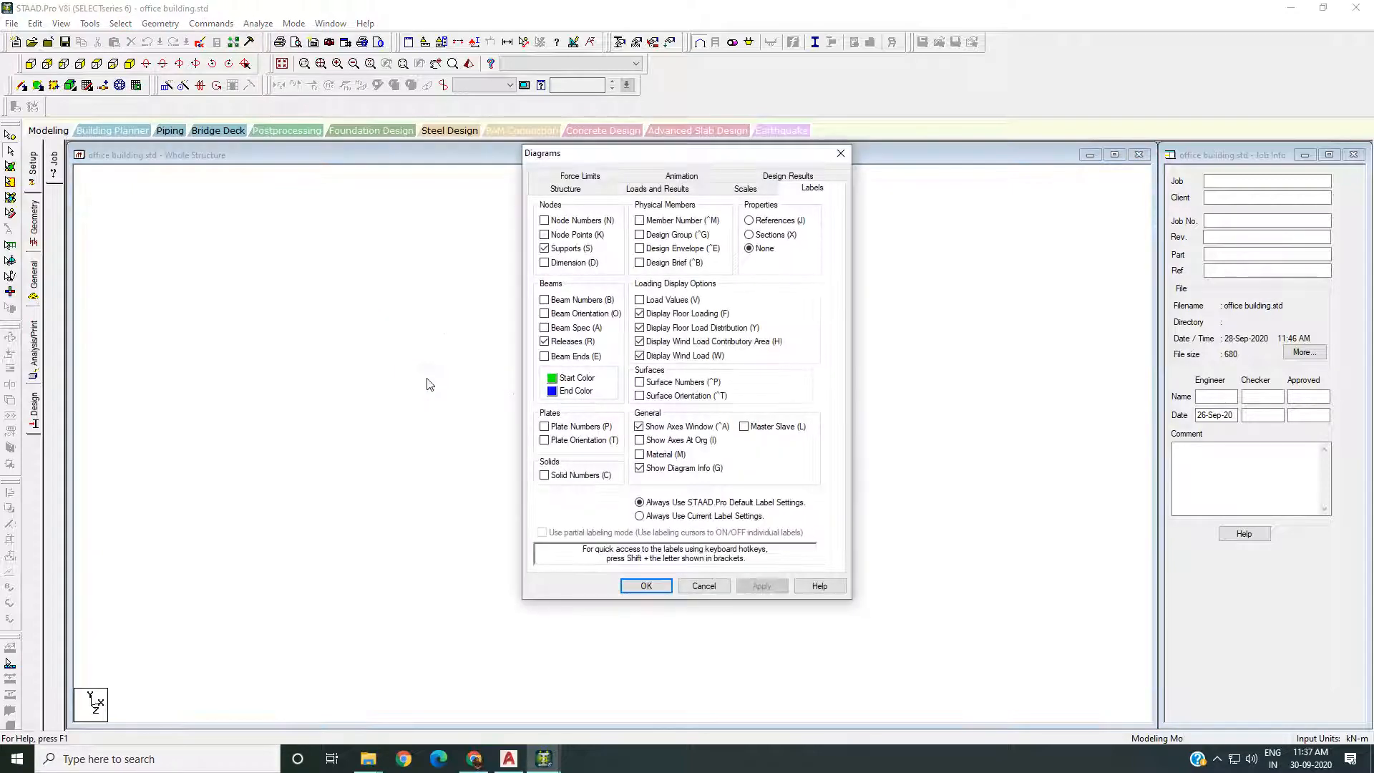
pyautogui.moveTo(608, 159); pyautogui.dragTo(215, 182)
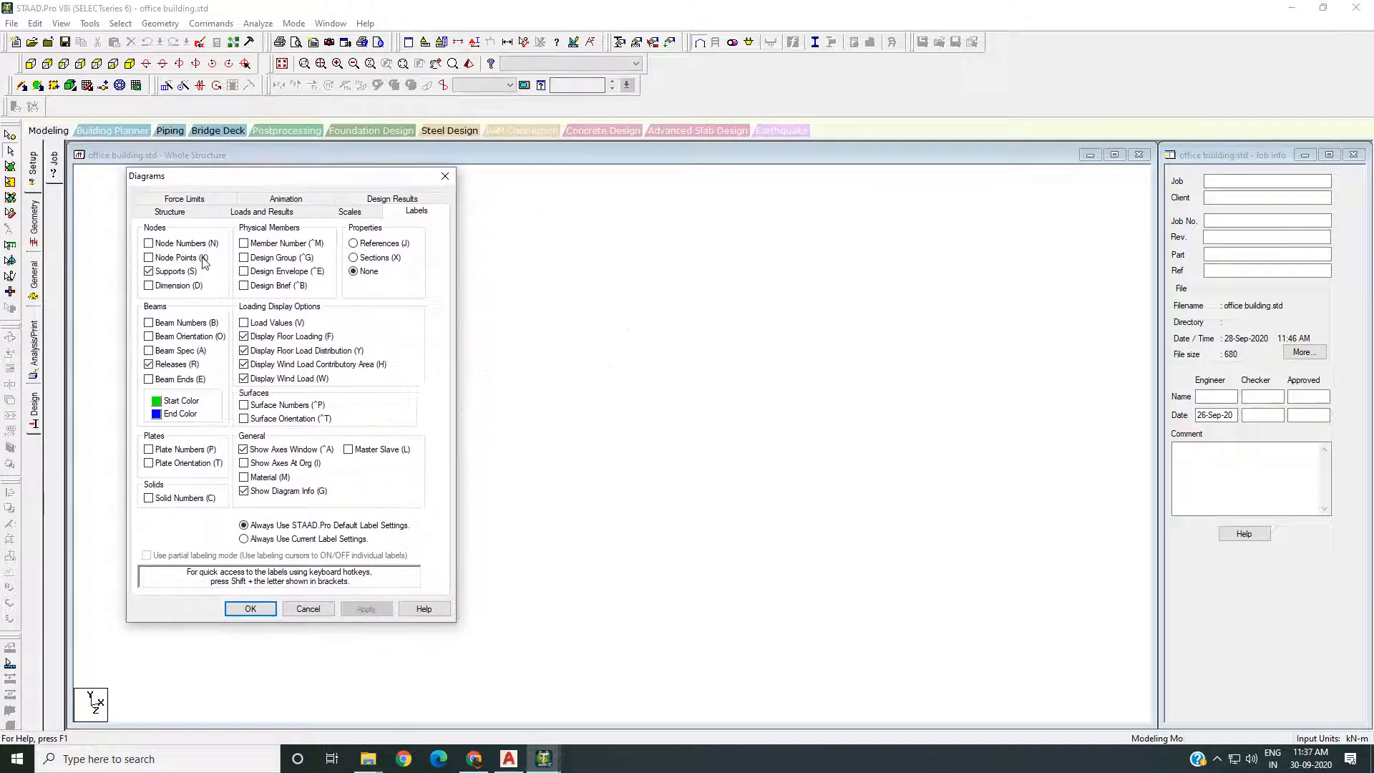
pyautogui.click(149, 259)
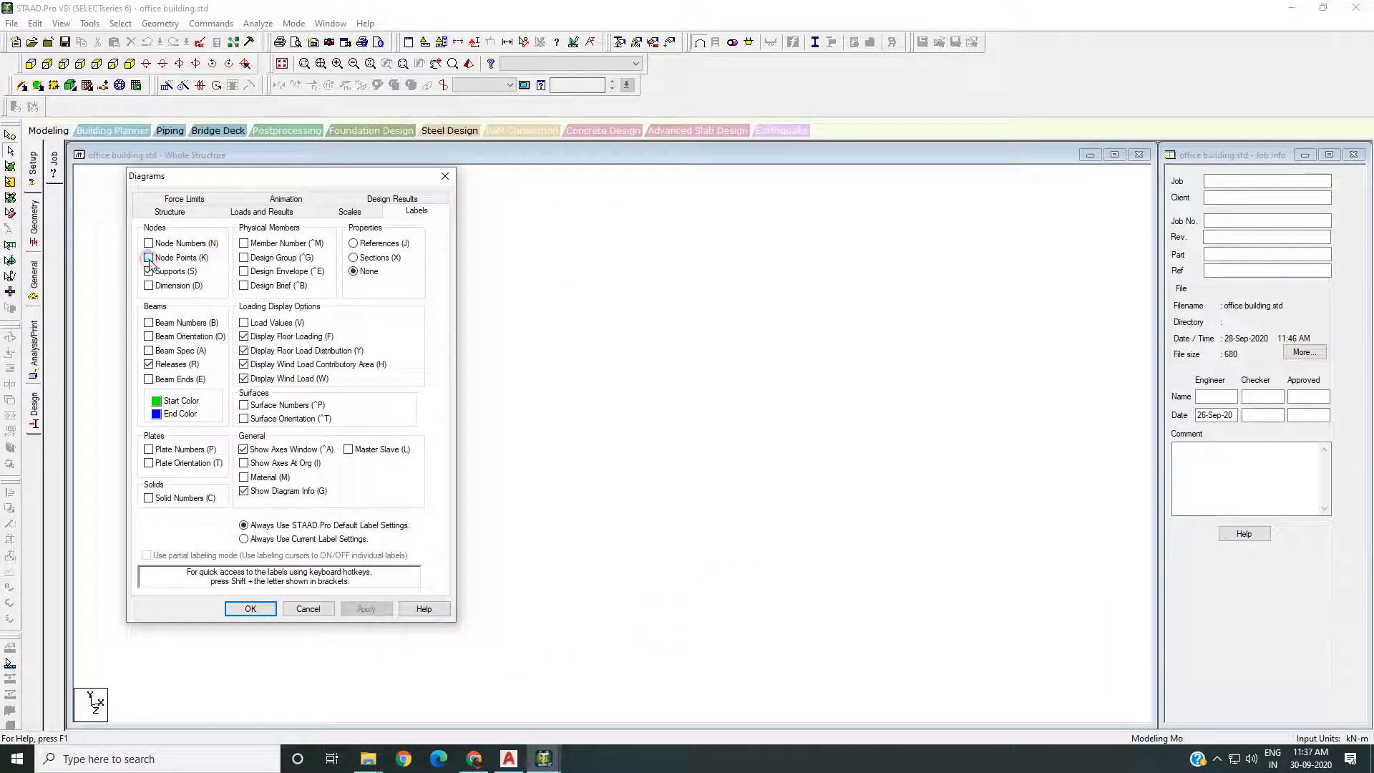
pyautogui.click(249, 609)
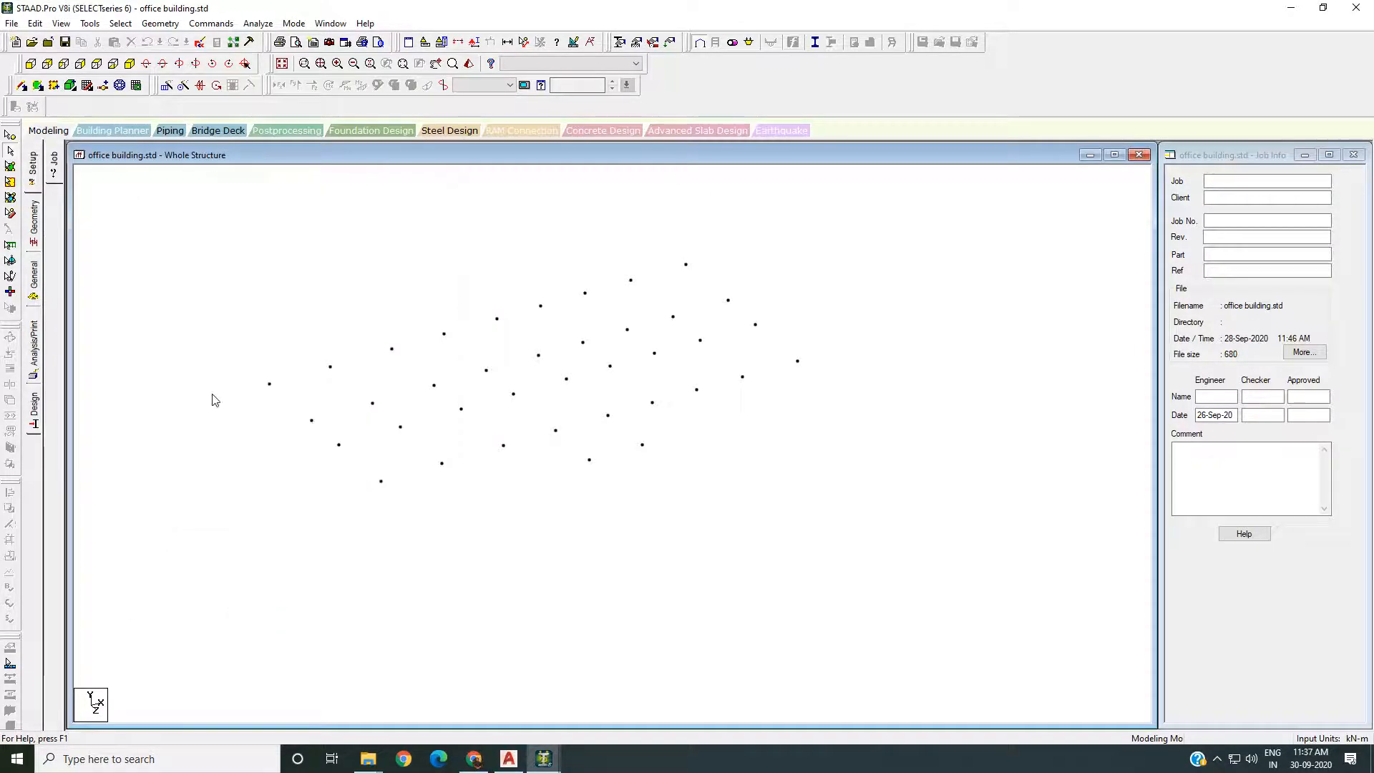
# Review the available node, beam and plate label options with their shortcut letters, then close the label settings
pyautogui.rightClick(209, 260)
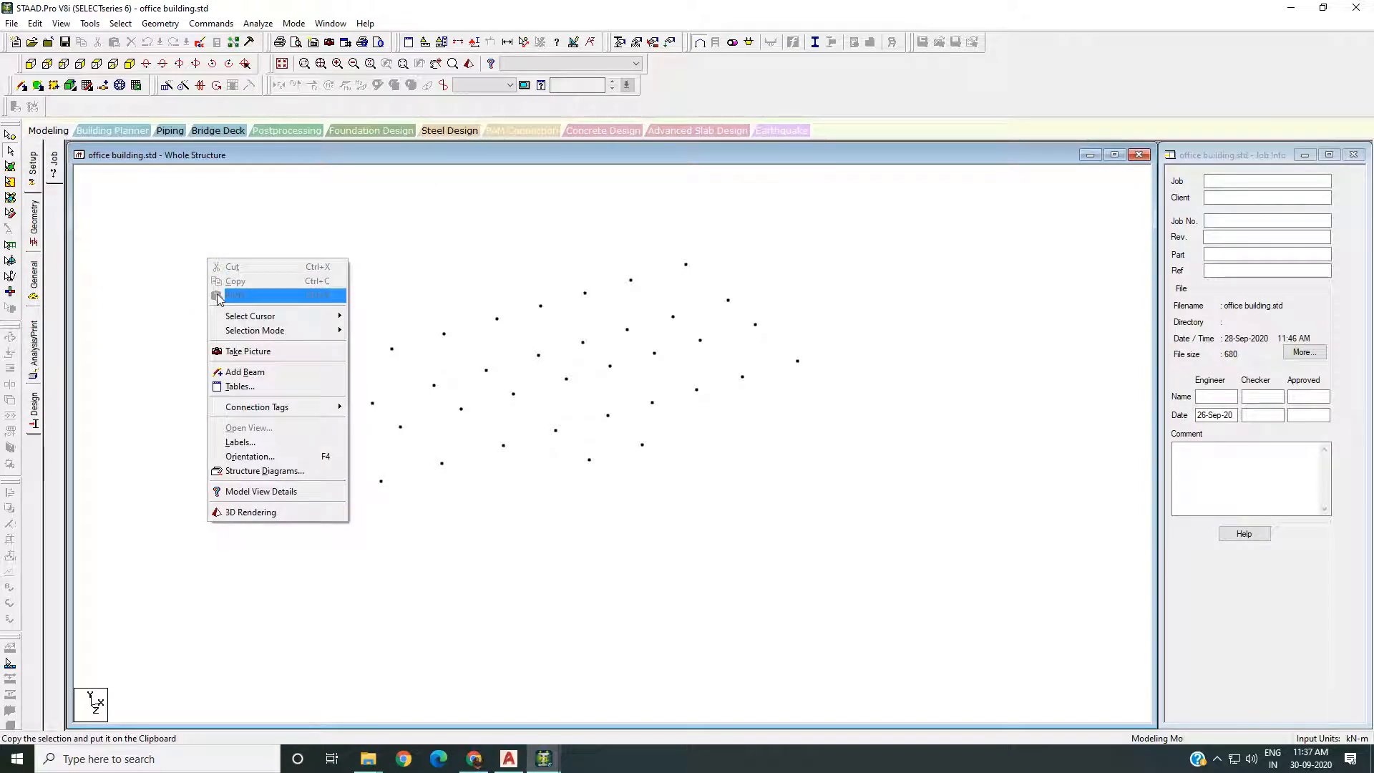
pyautogui.click(243, 442)
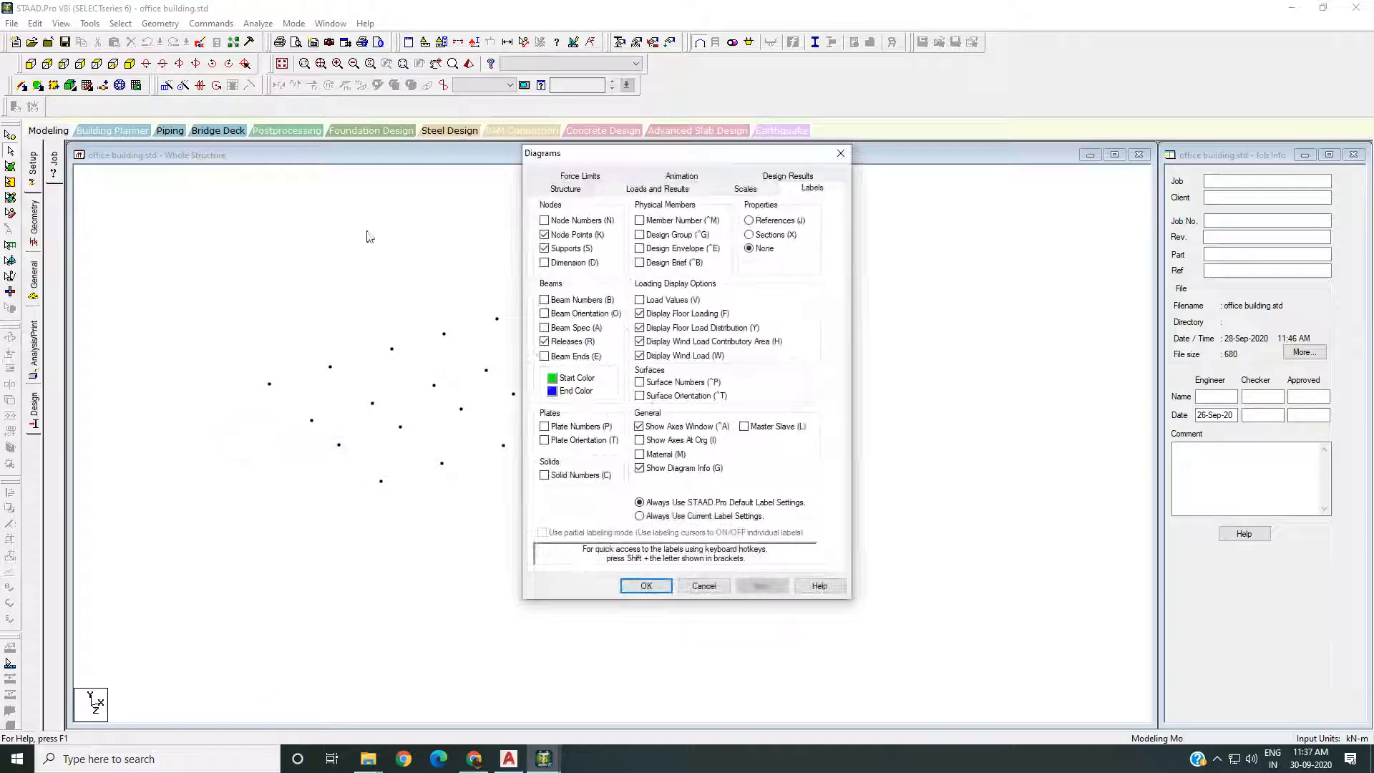
pyautogui.moveTo(626, 162); pyautogui.dragTo(724, 167)
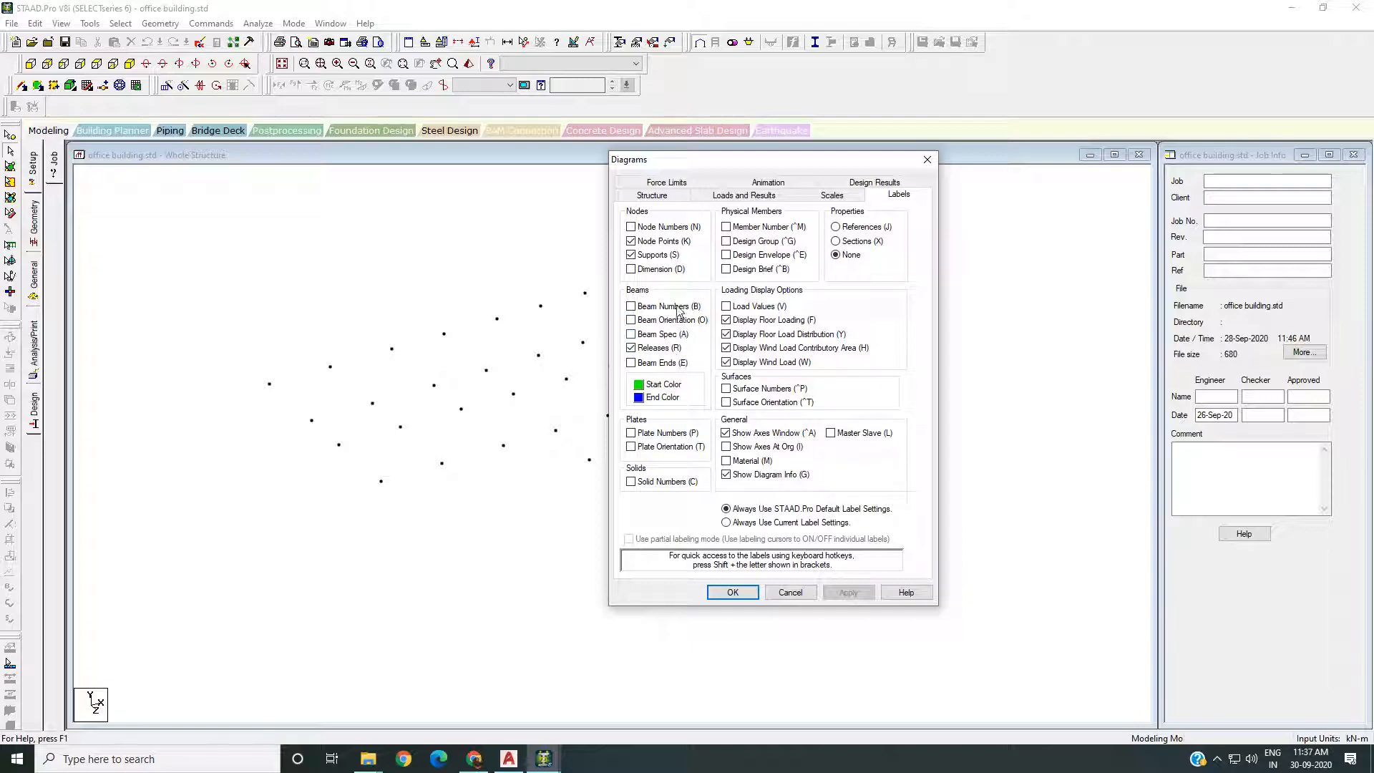
pyautogui.moveTo(693, 160); pyautogui.dragTo(696, 152)
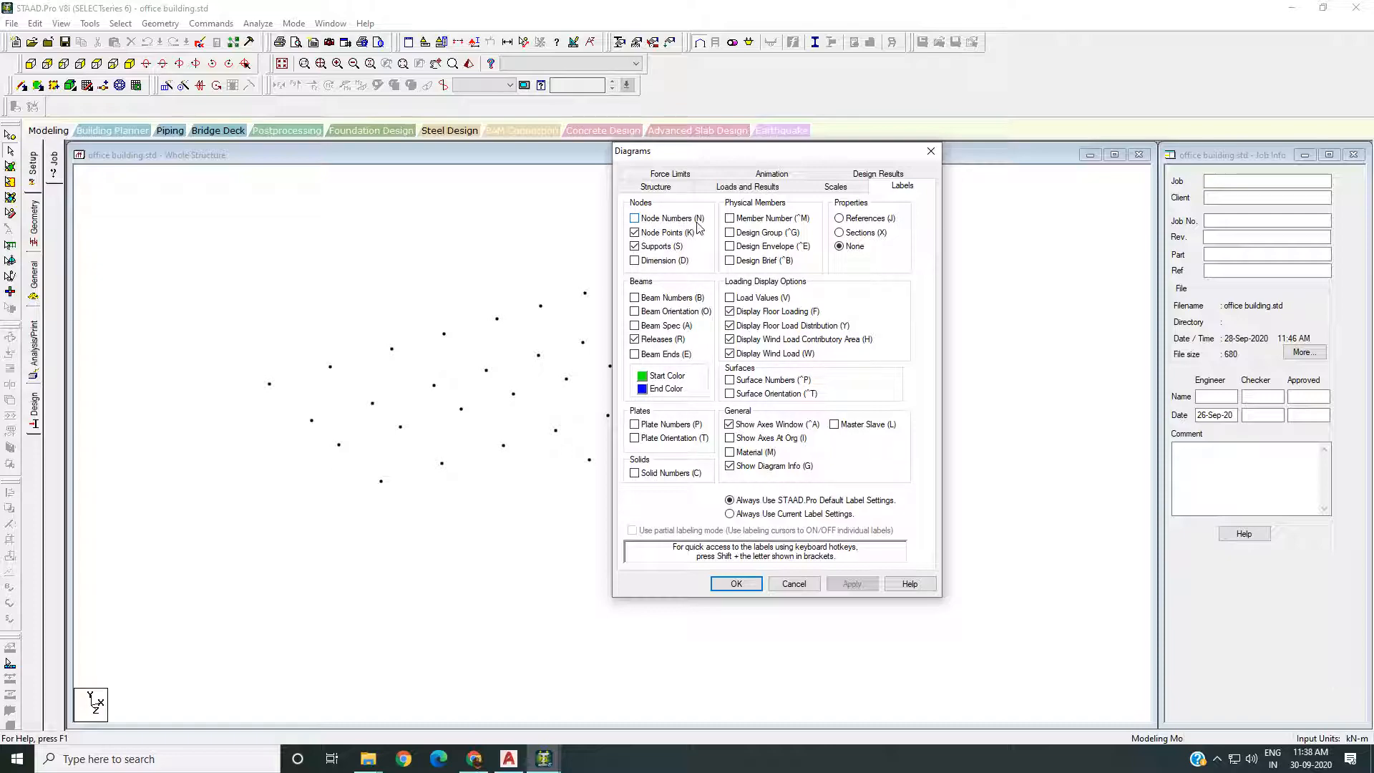
pyautogui.click(737, 584)
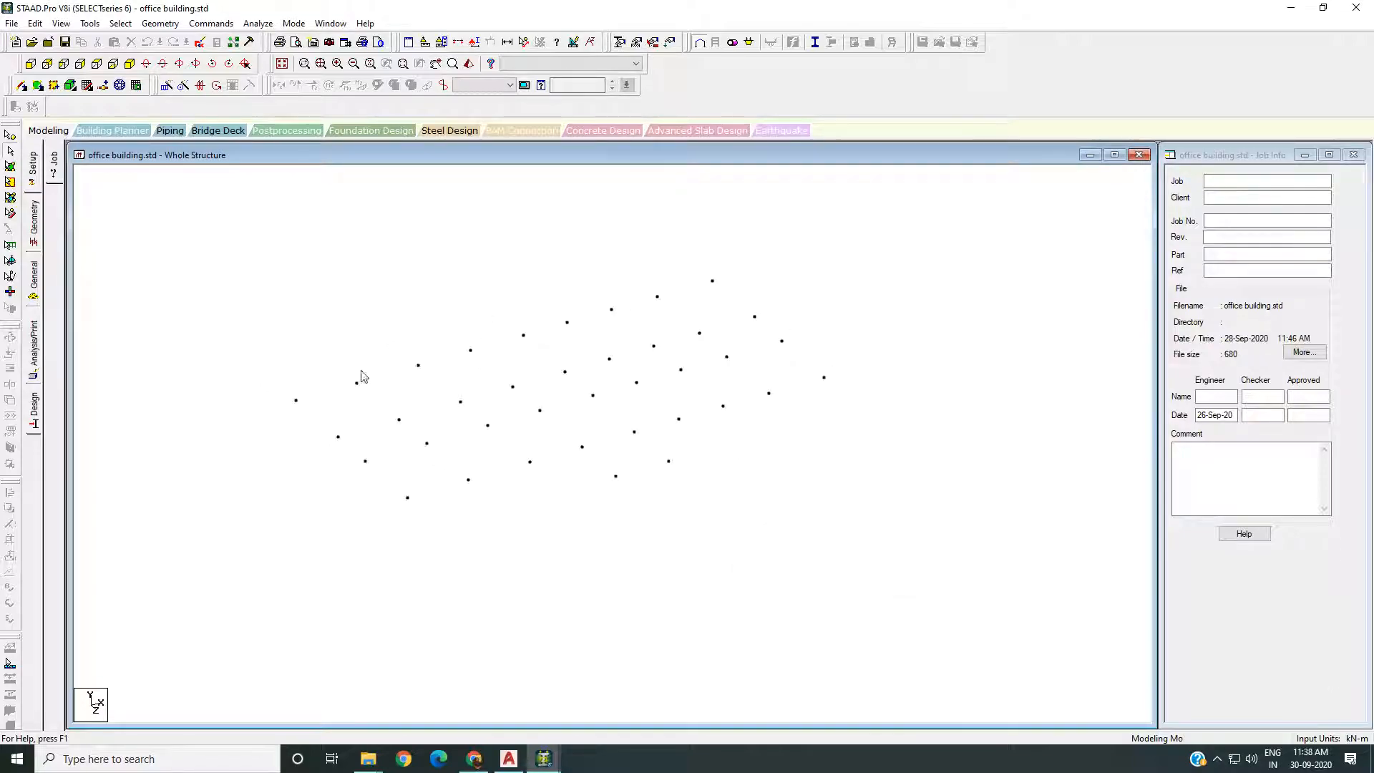
# Show the whole structure in plan view from above and display the node numbers across the full node grid
pyautogui.click(97, 65)
pyautogui.hotkey('shift', 'n')
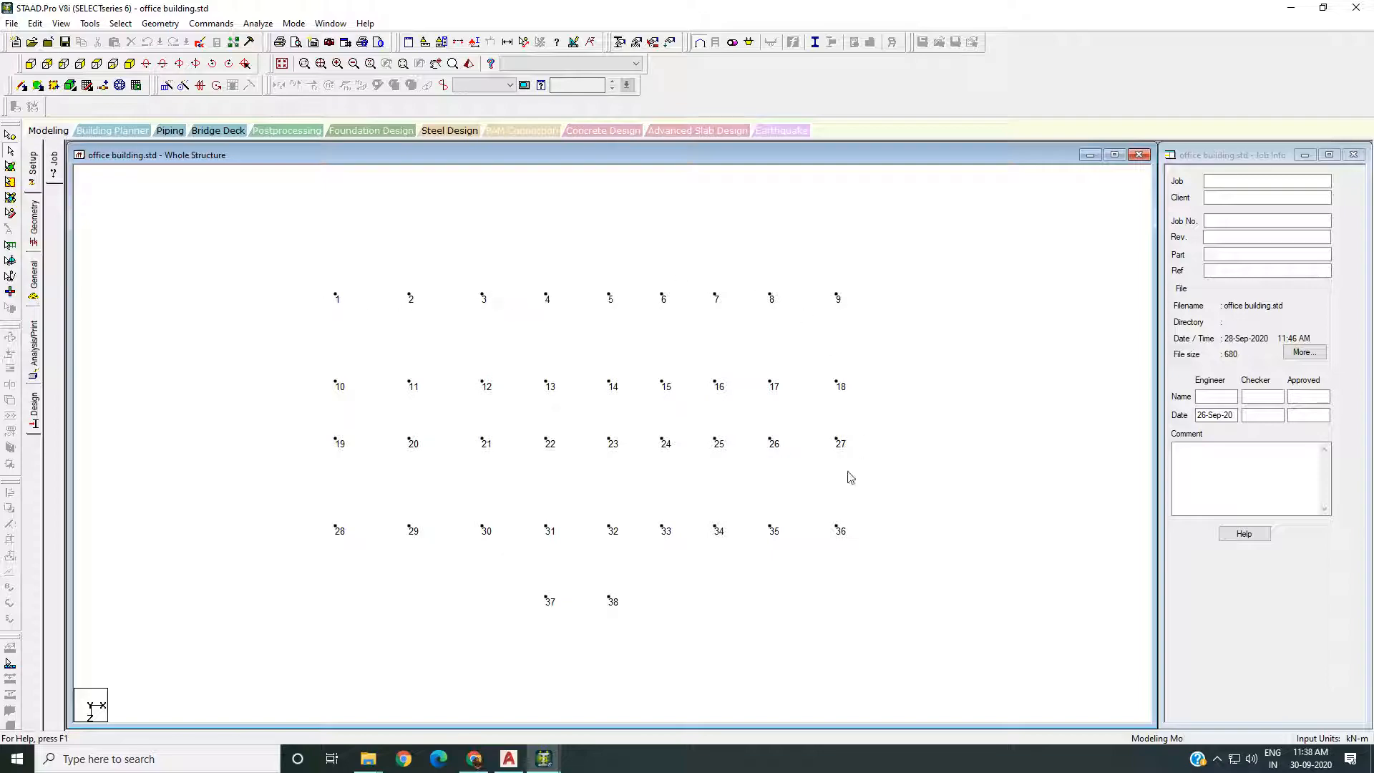
pyautogui.moveTo(480, 473); pyautogui.dragTo(474, 473, button='middle')
pyautogui.moveTo(237, 257)
pyautogui.mouseDown()
pyautogui.moveTo(908, 607)
pyautogui.moveTo(549, 503)
pyautogui.moveTo(236, 261)
pyautogui.mouseUp()
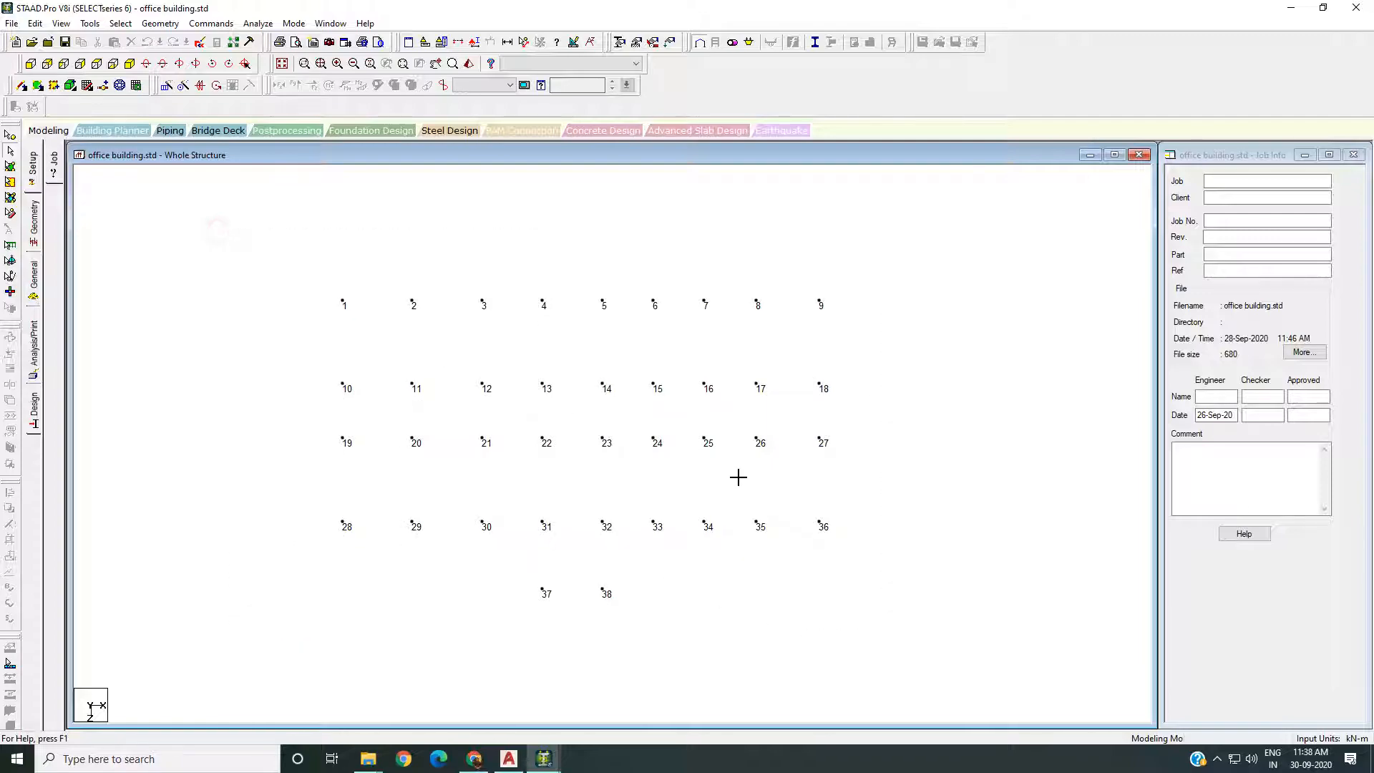
pyautogui.moveTo(856, 614); pyautogui.dragTo(850, 599, button='middle')
pyautogui.scroll(1, 853, 610)
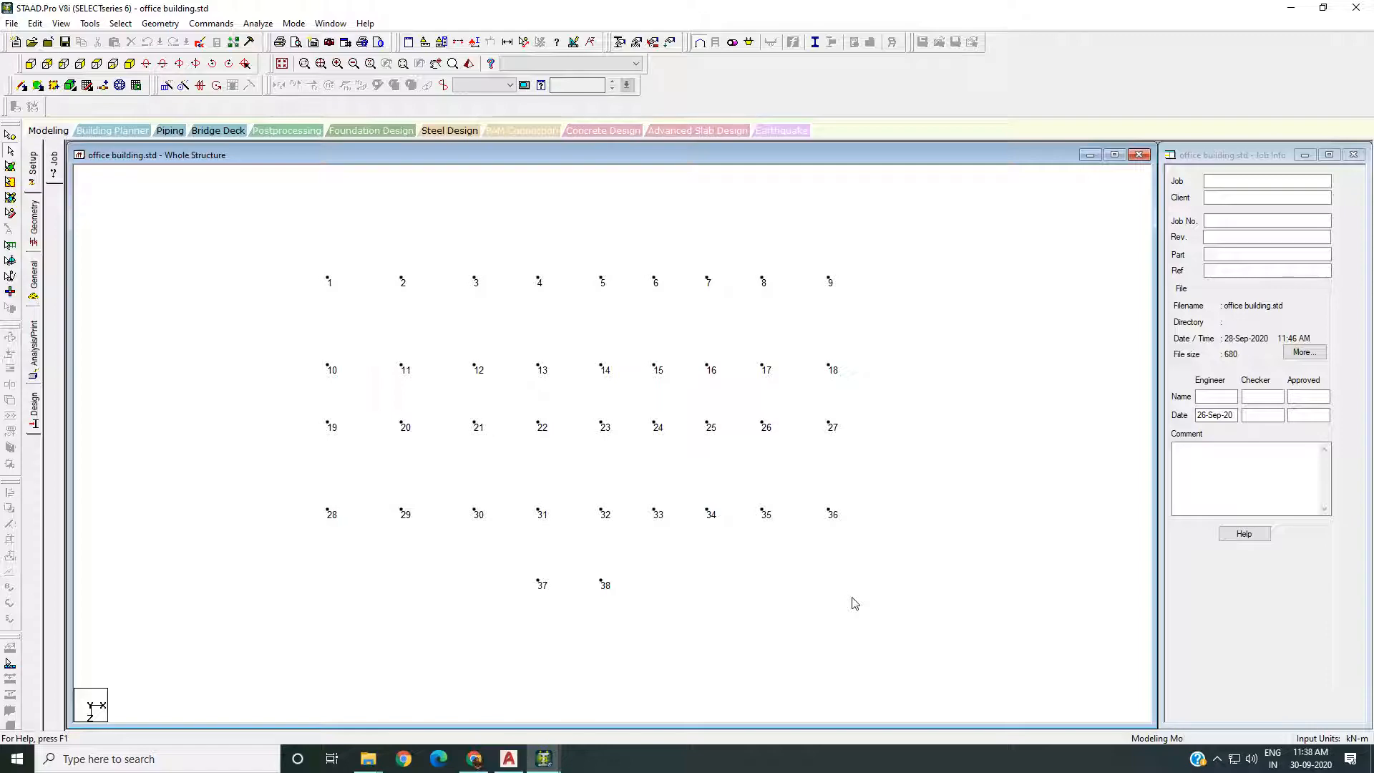
# Hide the node numbers in the plan view so only the node points are displayed
pyautogui.hotkey('shift', 'n')
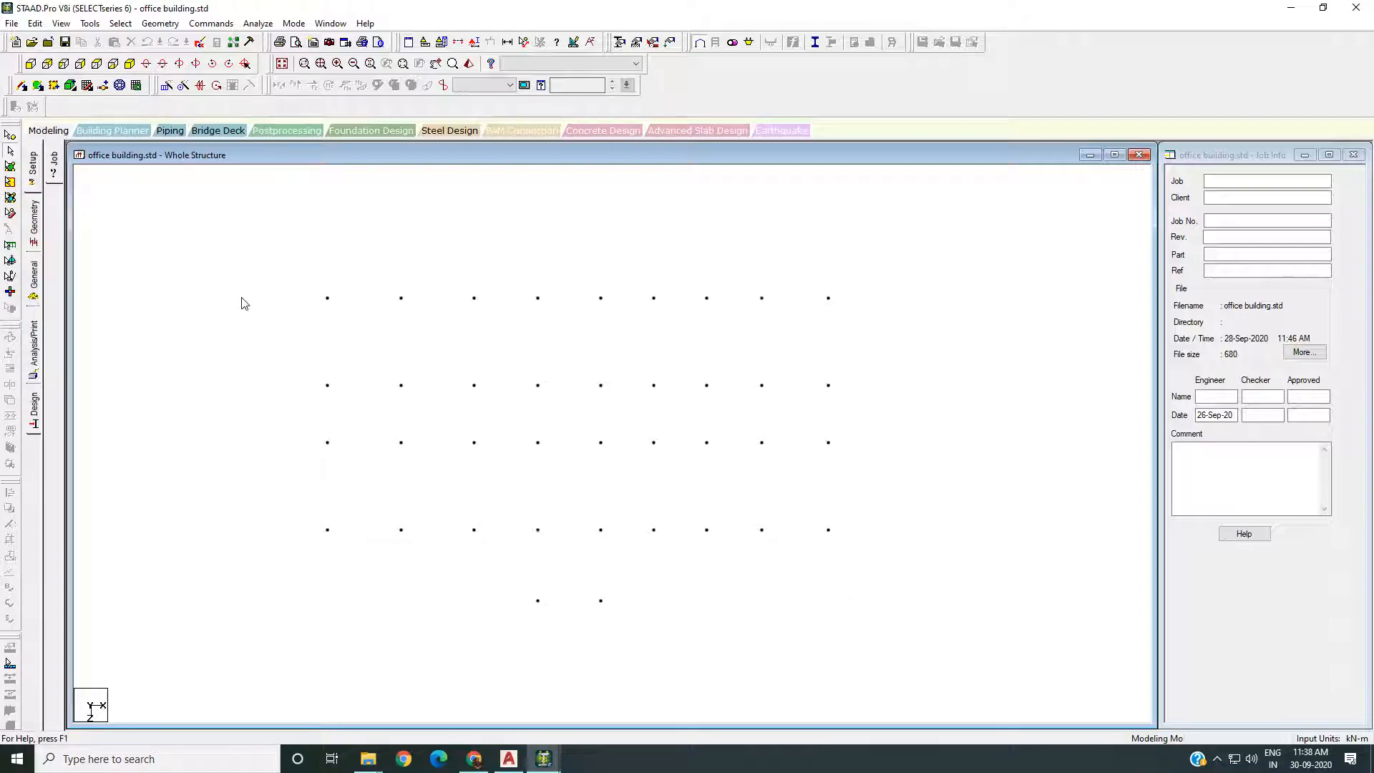
pyautogui.scroll(-3, 262, 290)
pyautogui.moveTo(447, 374); pyautogui.dragTo(438, 355, button='middle')
pyautogui.scroll(2, 463, 349)
# Switch to AutoCAD and look over the centerline plan and the ground floor plan in practice plan.dwg
pyautogui.click(509, 758)
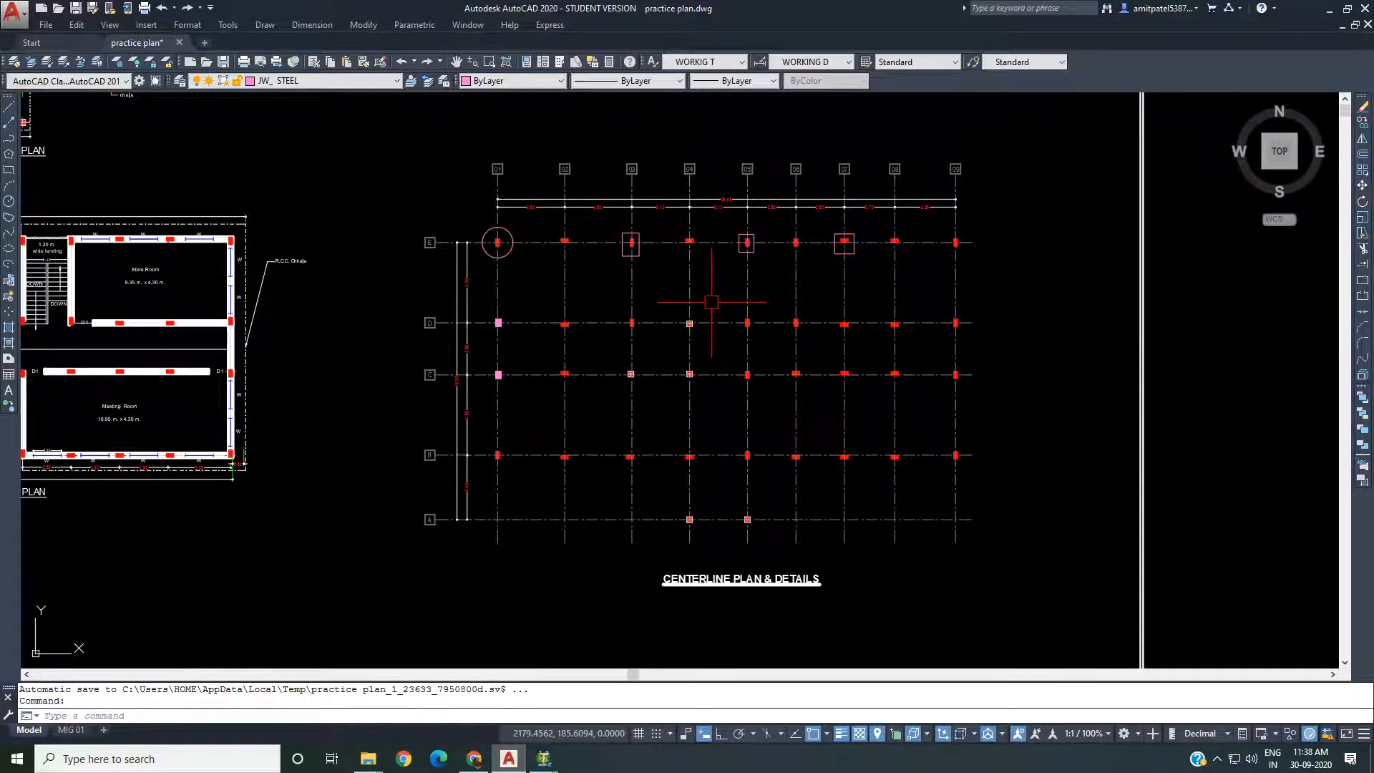
pyautogui.moveTo(711, 306); pyautogui.dragTo(698, 336, button='middle')
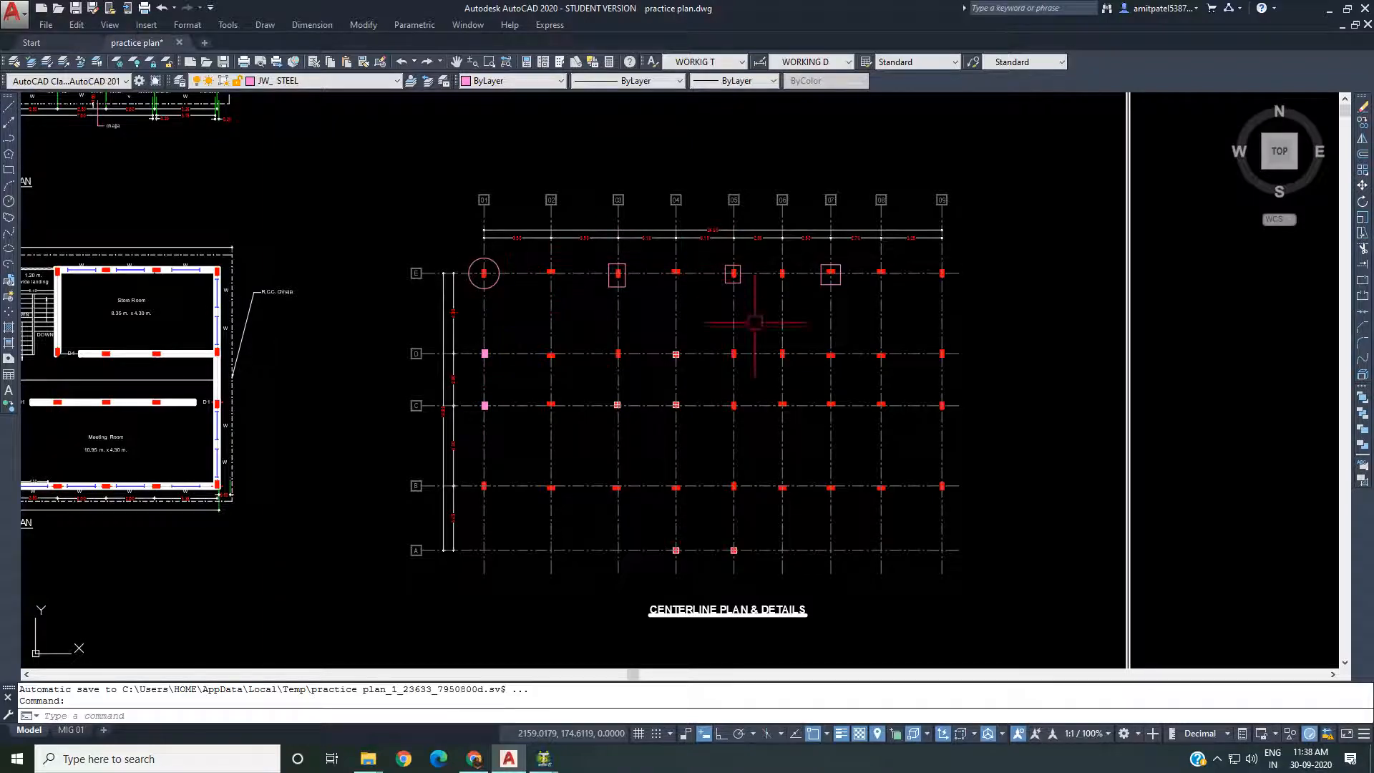
pyautogui.scroll(-6, 754, 322)
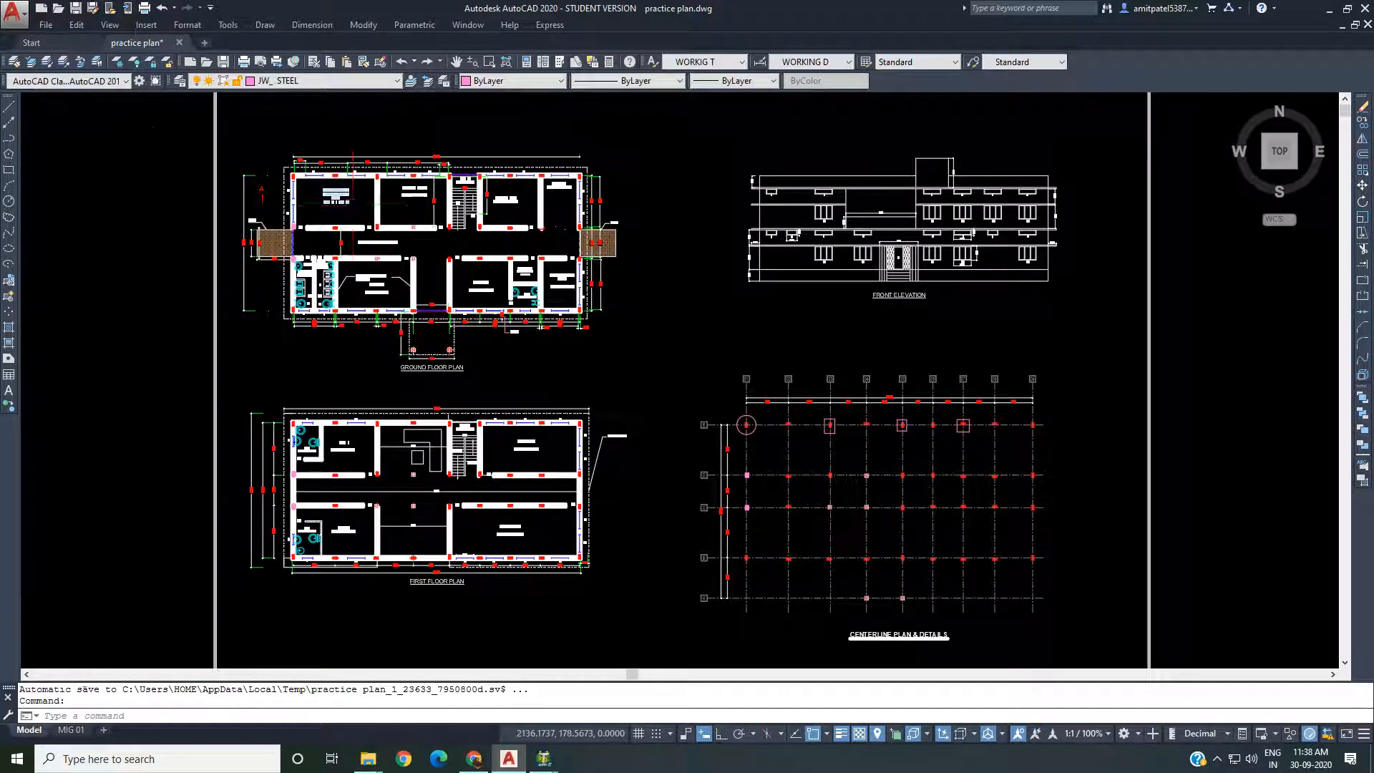
pyautogui.scroll(5, 353, 205)
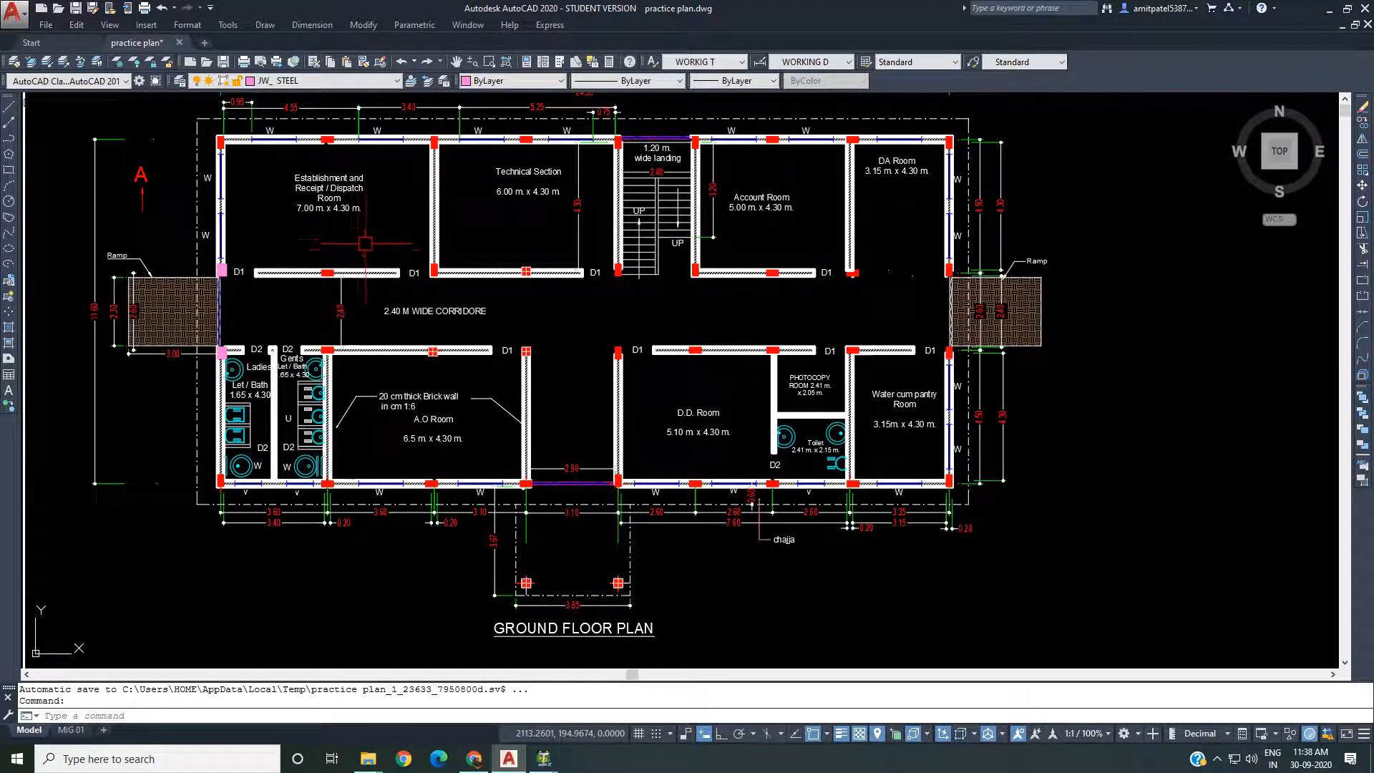
pyautogui.scroll(-5, 385, 279)
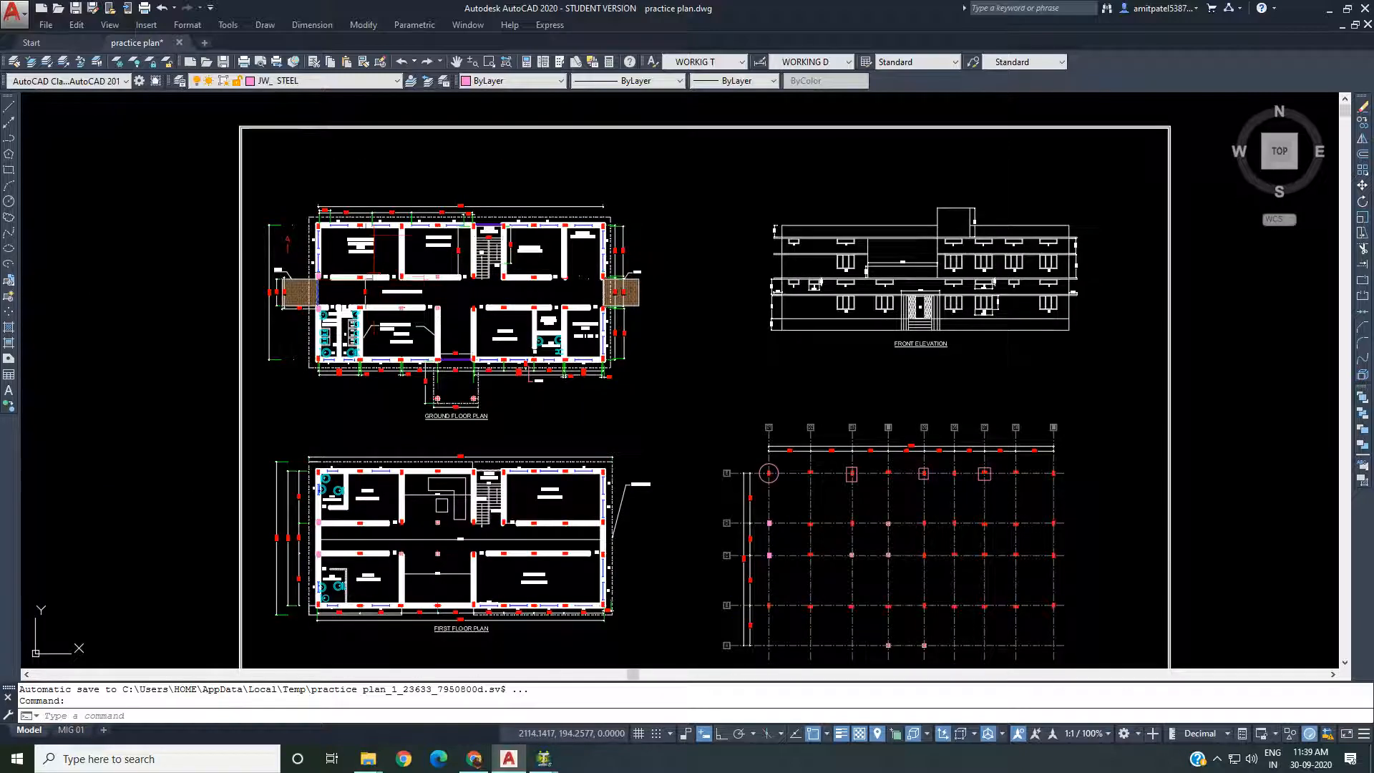
# Examine the walls, column positions and room layout of the ground floor plan, from the Establishment room across to the staircase
pyautogui.scroll(4, 372, 251)
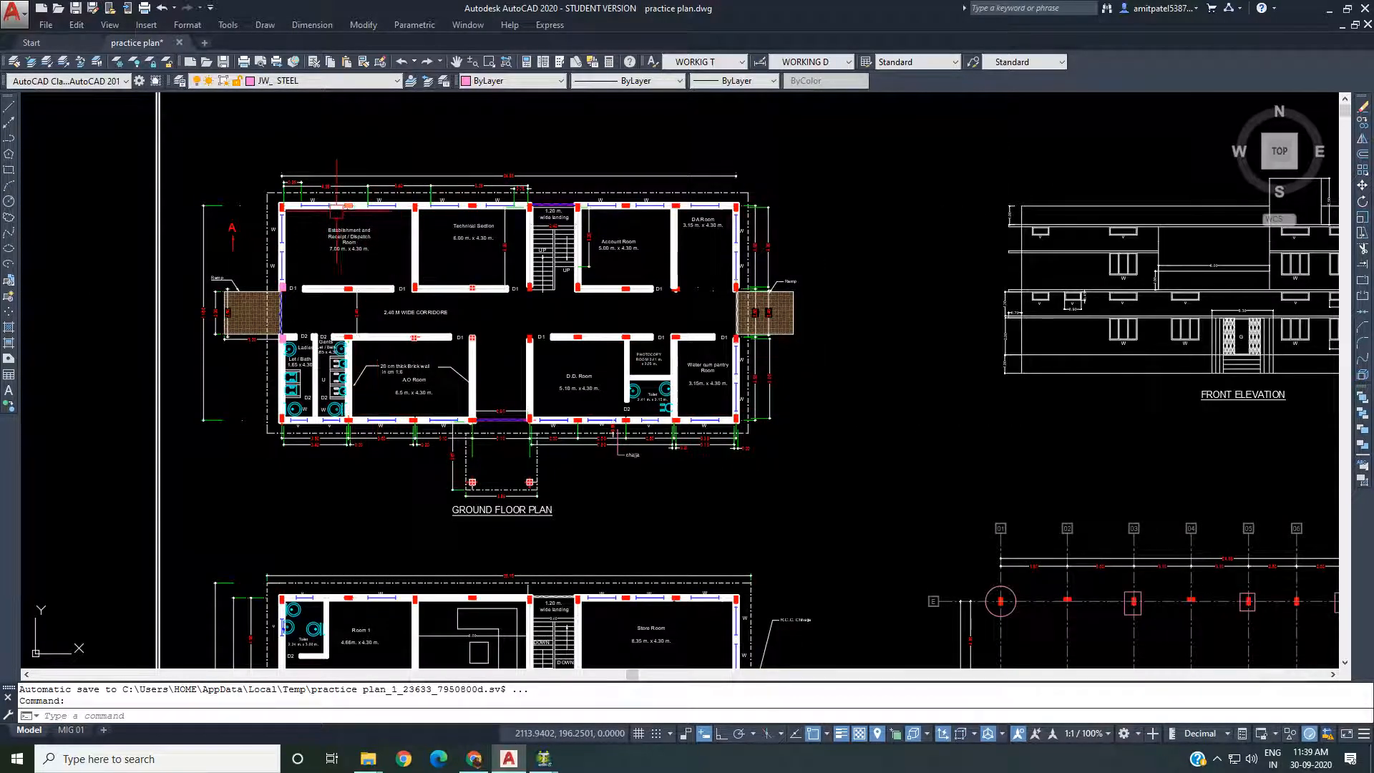
pyautogui.scroll(2, 317, 206)
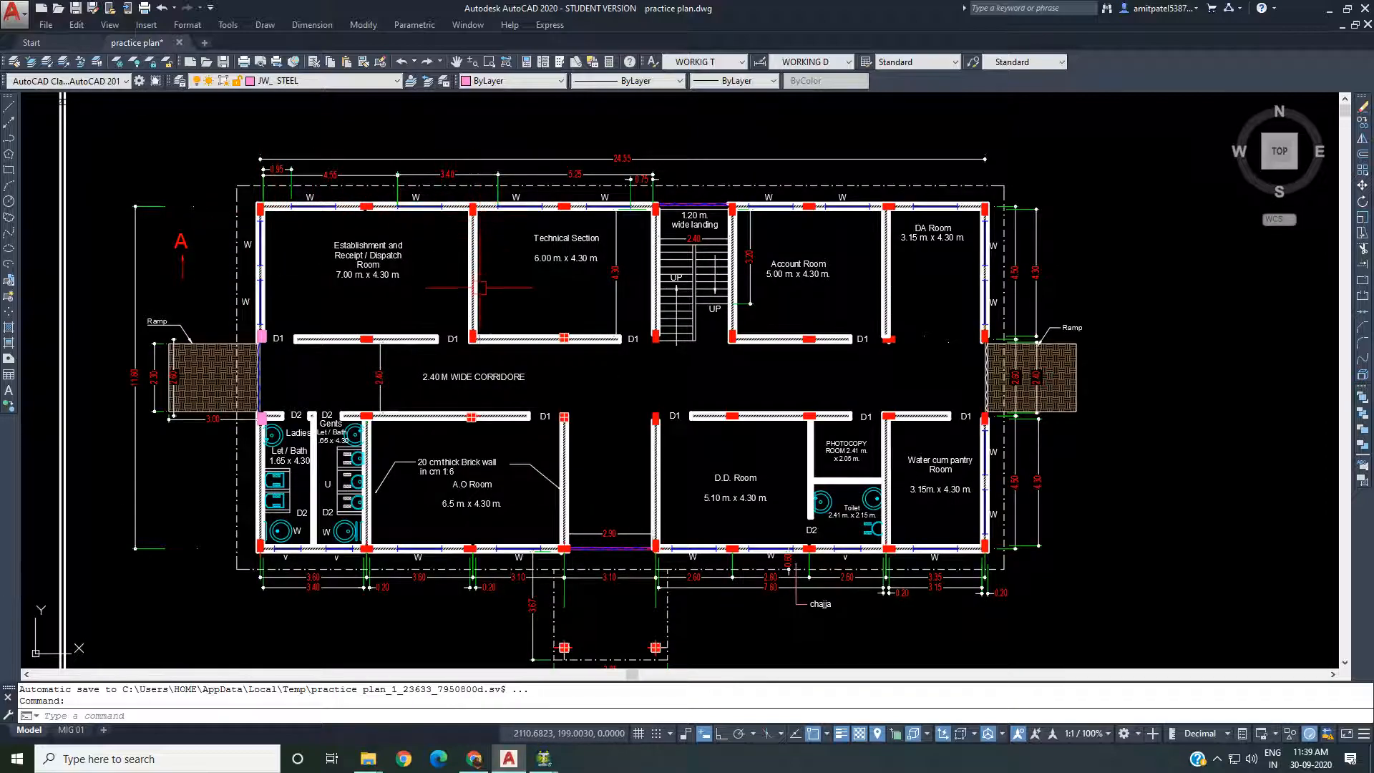
pyautogui.moveTo(352, 290); pyautogui.dragTo(354, 273, button='middle')
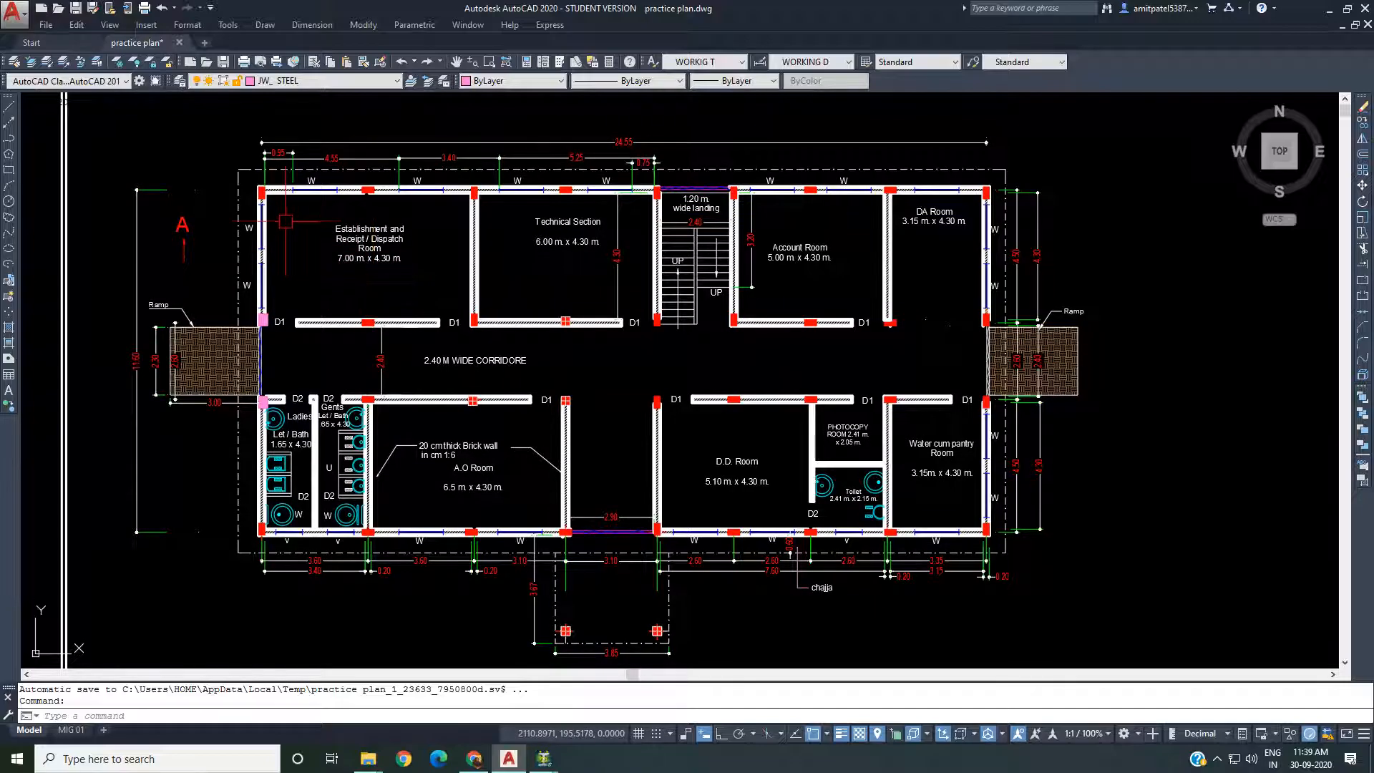
pyautogui.scroll(2, 264, 208)
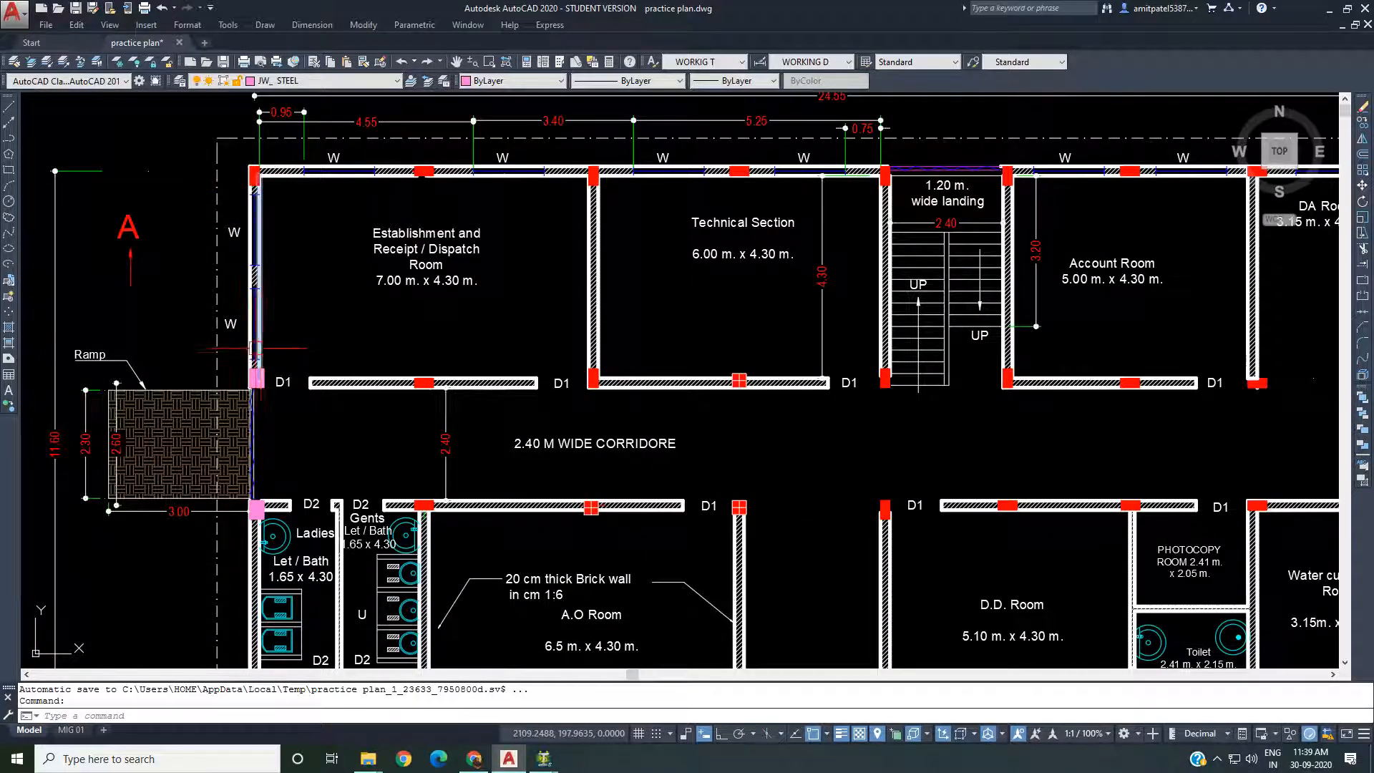
pyautogui.moveTo(248, 328)
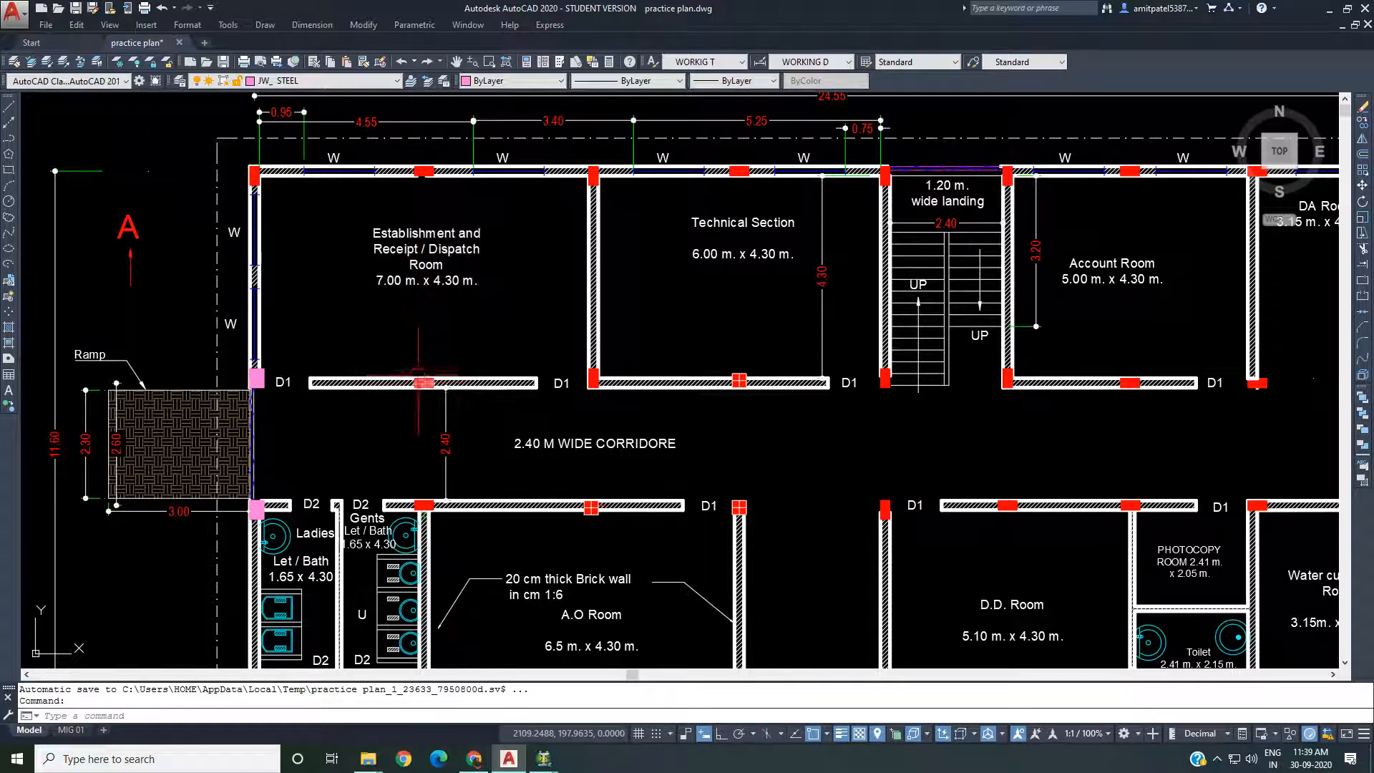
pyautogui.scroll(-3, 424, 366)
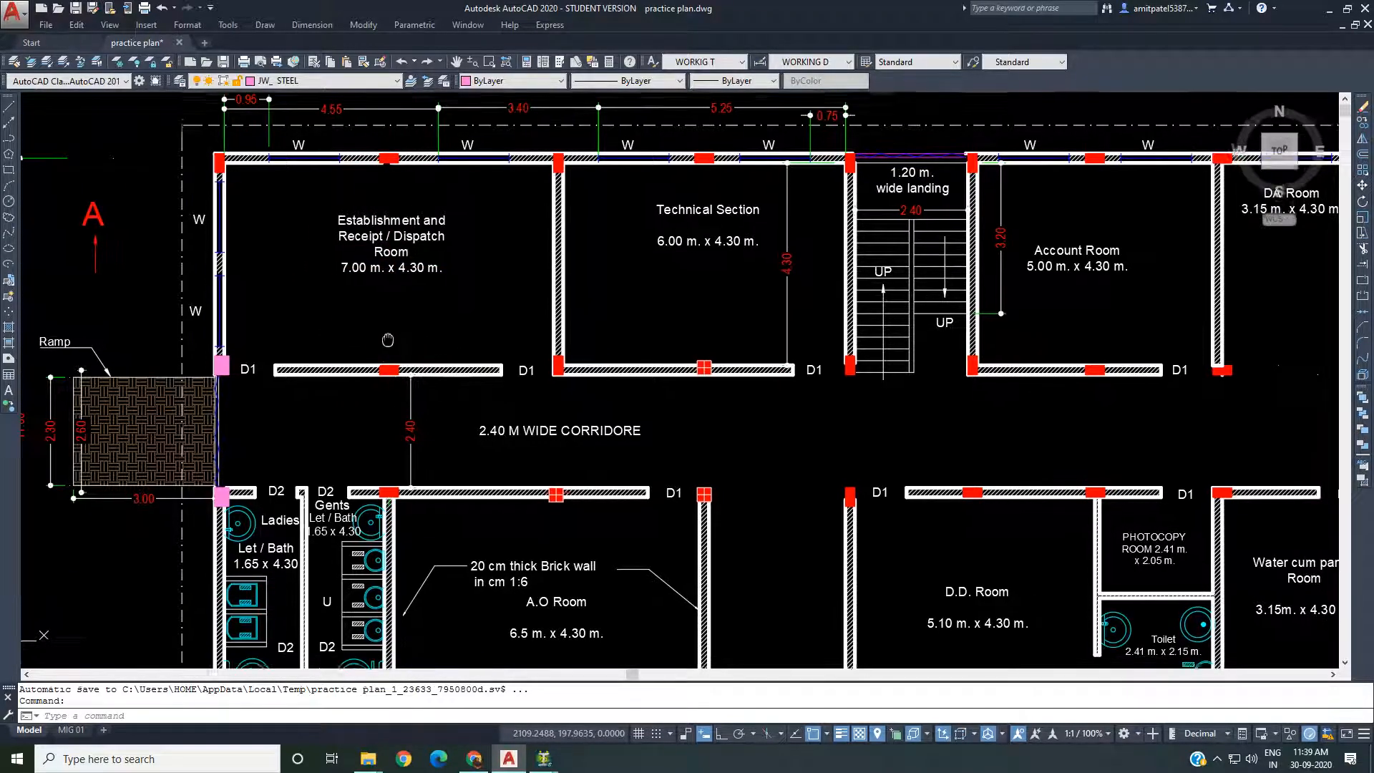
pyautogui.scroll(3, 366, 207)
pyautogui.moveTo(391, 215); pyautogui.dragTo(422, 230, button='middle')
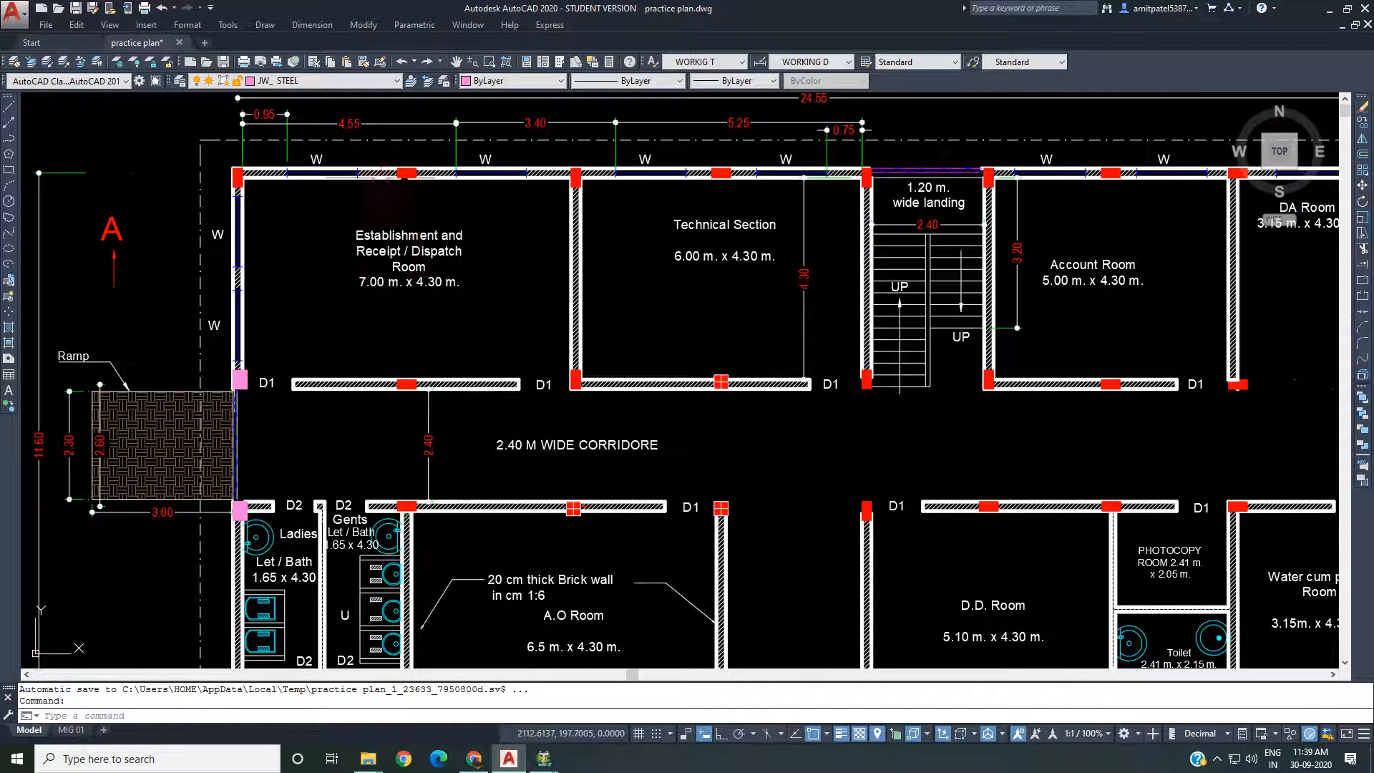
pyautogui.moveTo(501, 249); pyautogui.dragTo(389, 225, button='middle')
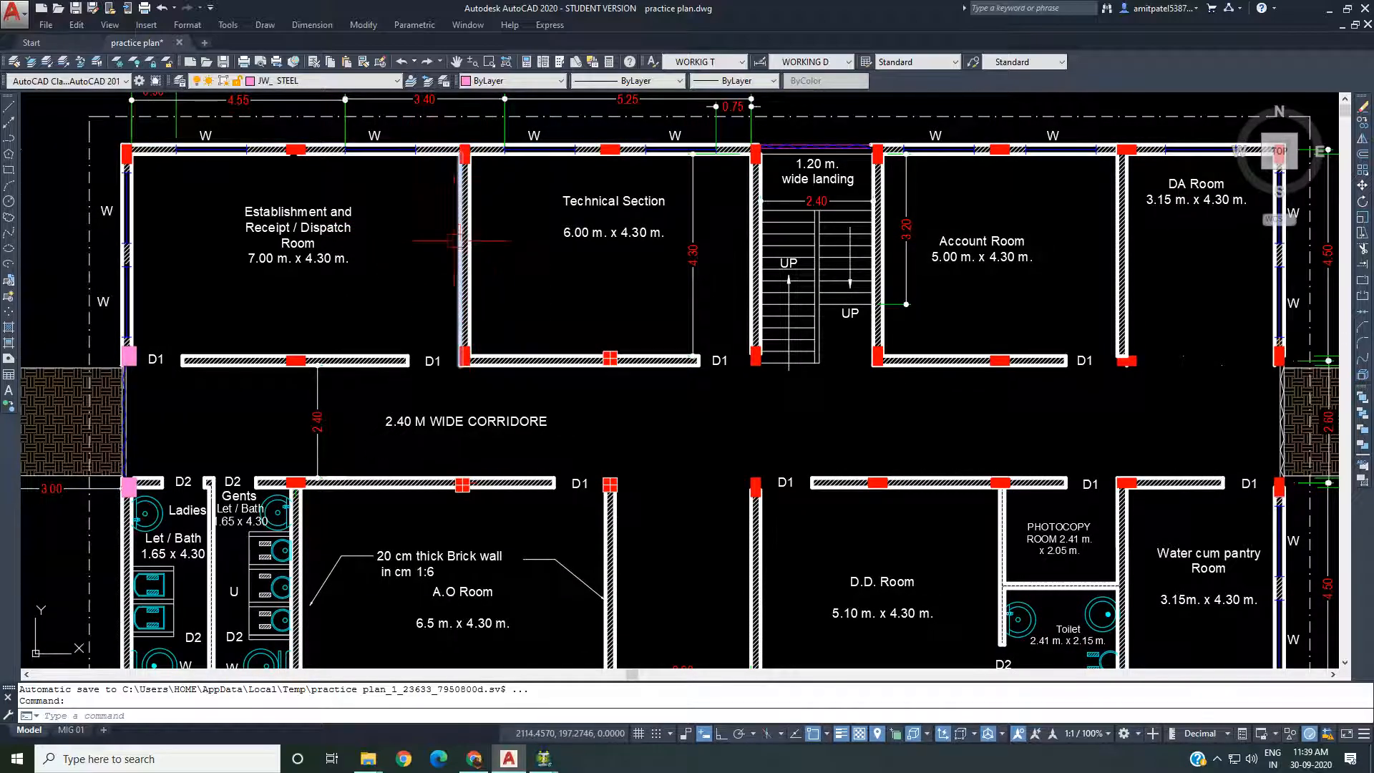
pyautogui.scroll(-2, 453, 231)
pyautogui.moveTo(503, 282); pyautogui.dragTo(450, 267, button='middle')
# Examine the first floor plan's walls and columns, especially the toilet partition wall beside Room 1
pyautogui.scroll(-5, 438, 229)
pyautogui.moveTo(445, 468); pyautogui.dragTo(440, 333, button='middle')
pyautogui.scroll(5, 441, 348)
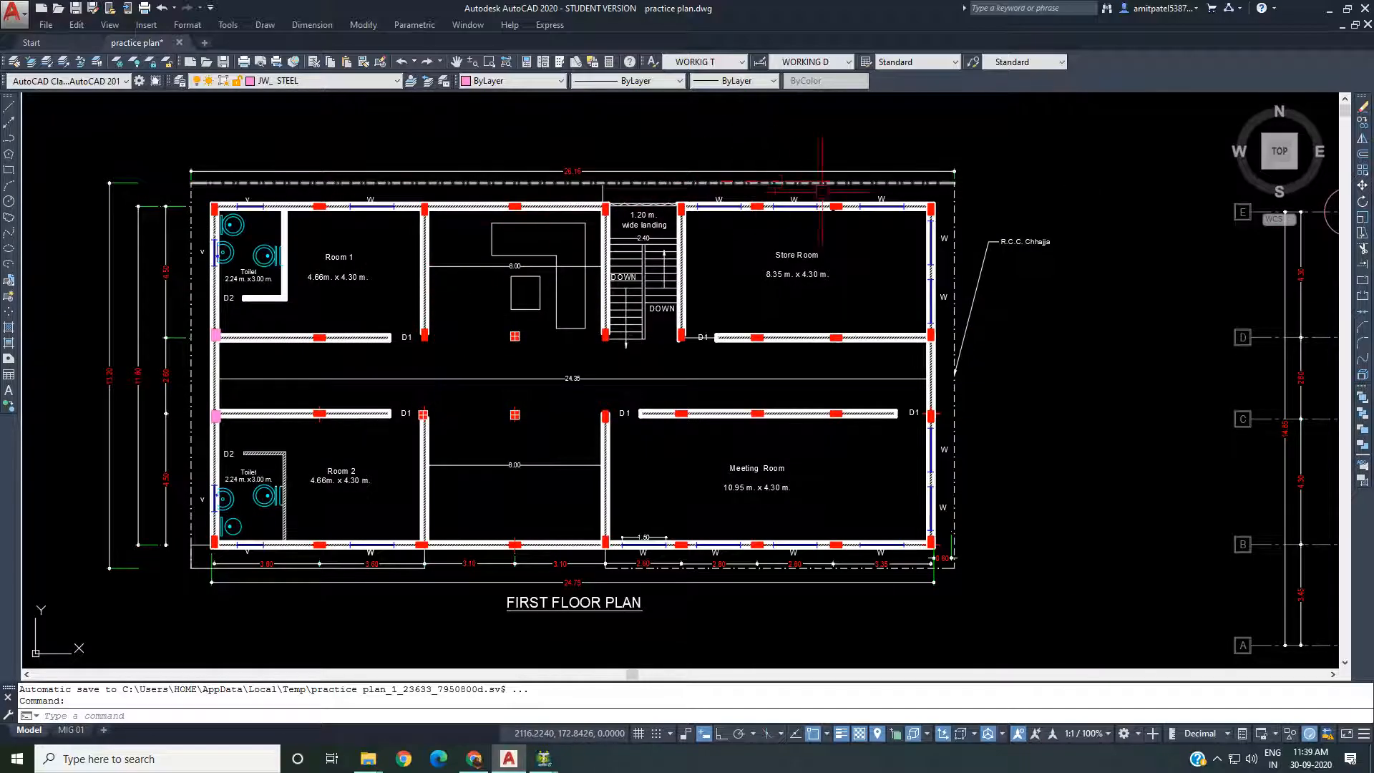
pyautogui.moveTo(343, 250); pyautogui.dragTo(340, 256, button='middle')
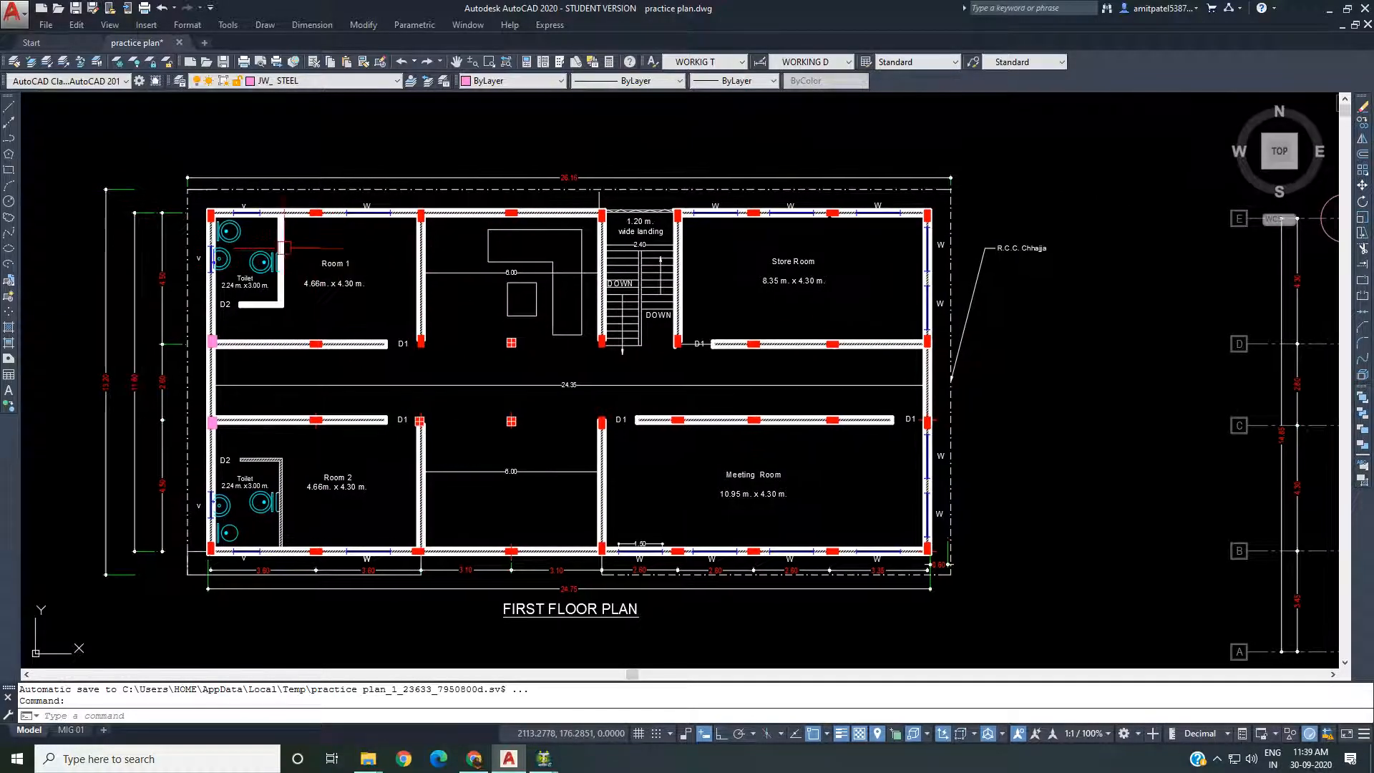
pyautogui.moveTo(281, 209); pyautogui.dragTo(282, 199, button='middle')
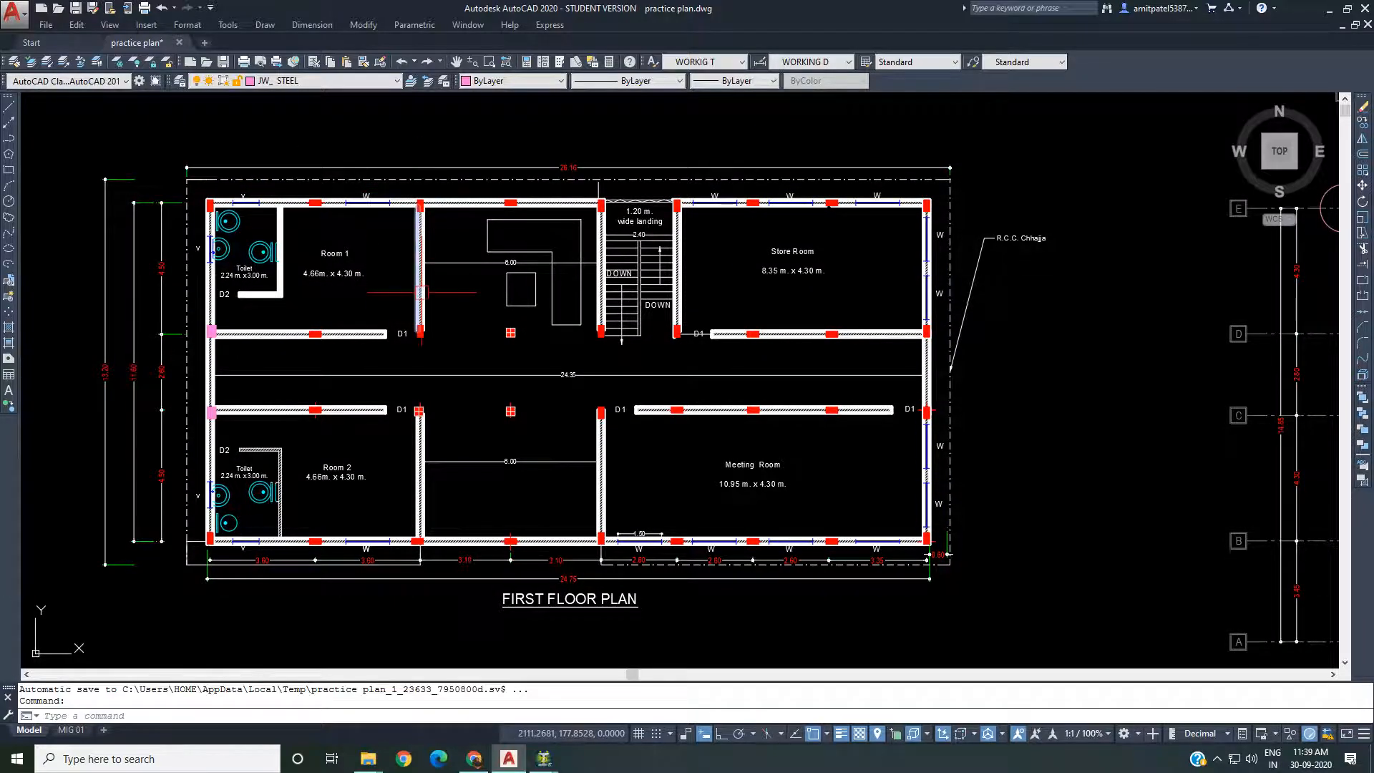
pyautogui.moveTo(408, 302); pyautogui.dragTo(405, 283, button='middle')
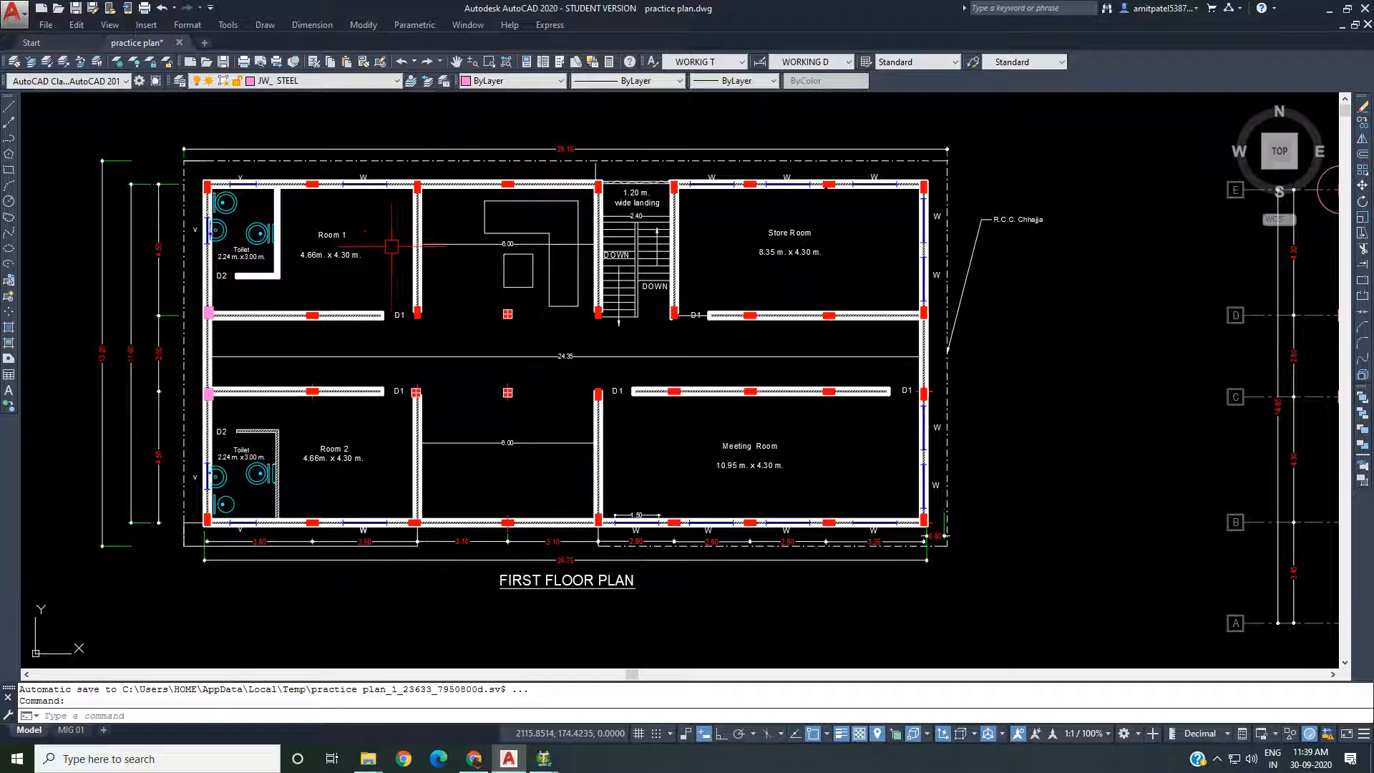
pyautogui.scroll(2, 387, 247)
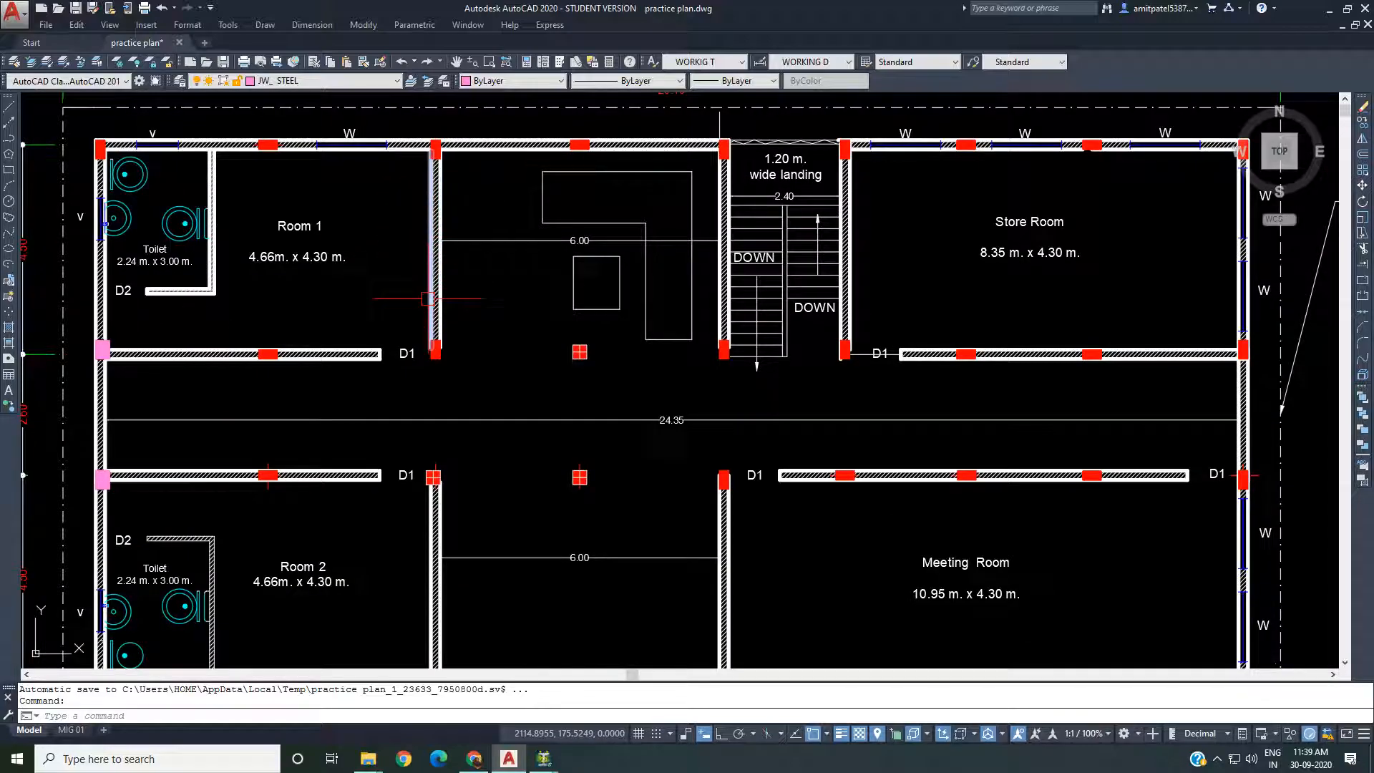
pyautogui.moveTo(468, 310); pyautogui.dragTo(565, 314, button='middle')
pyautogui.moveTo(368, 217); pyautogui.dragTo(494, 249, button='middle')
pyautogui.scroll(2, 455, 242)
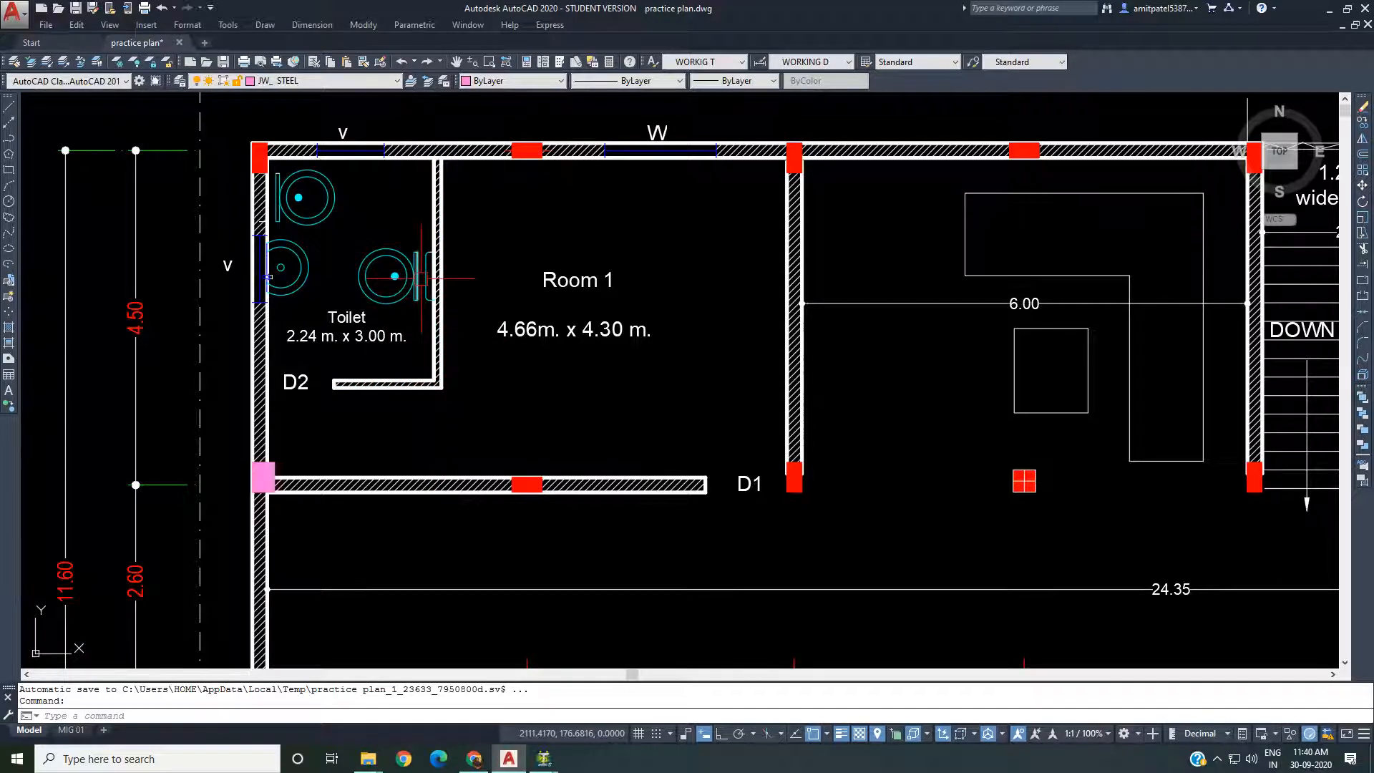
pyautogui.scroll(-5, 421, 278)
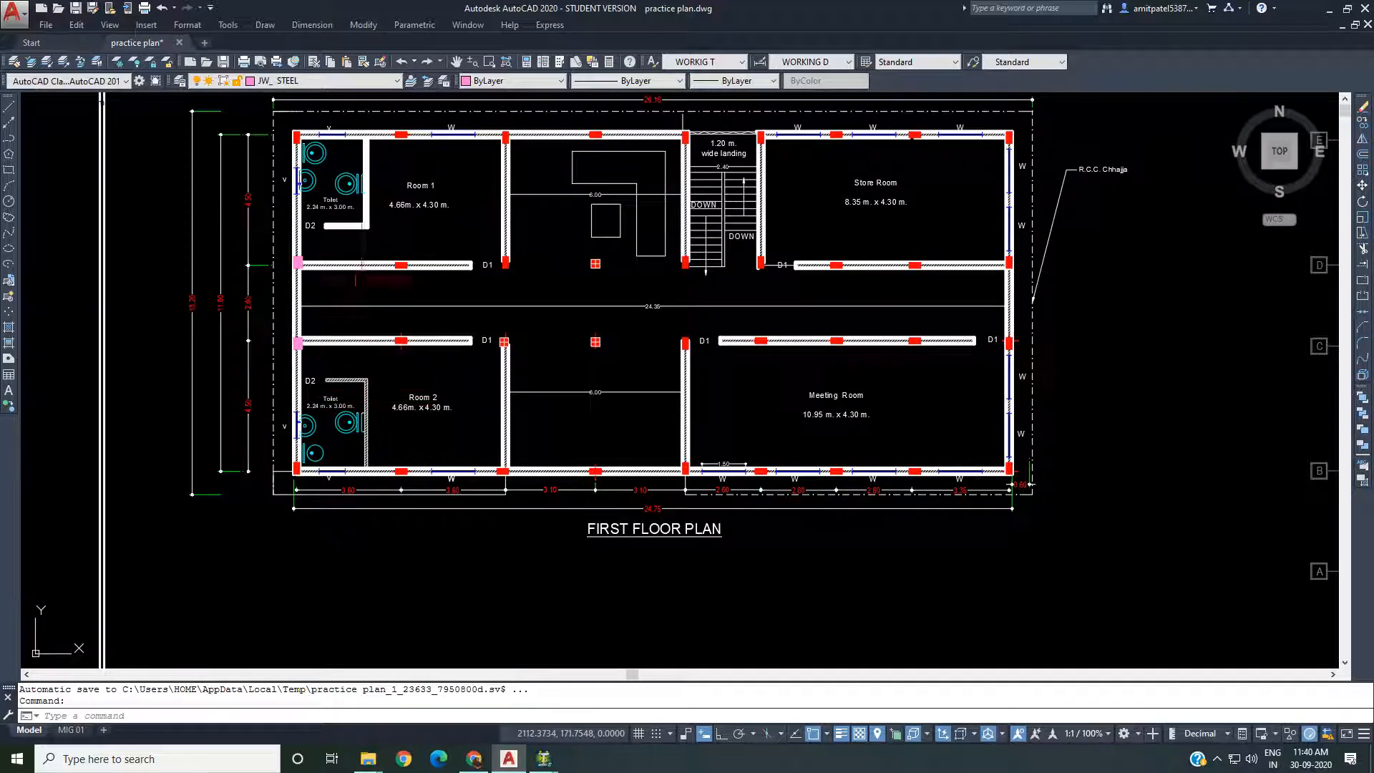
pyautogui.scroll(5, 356, 280)
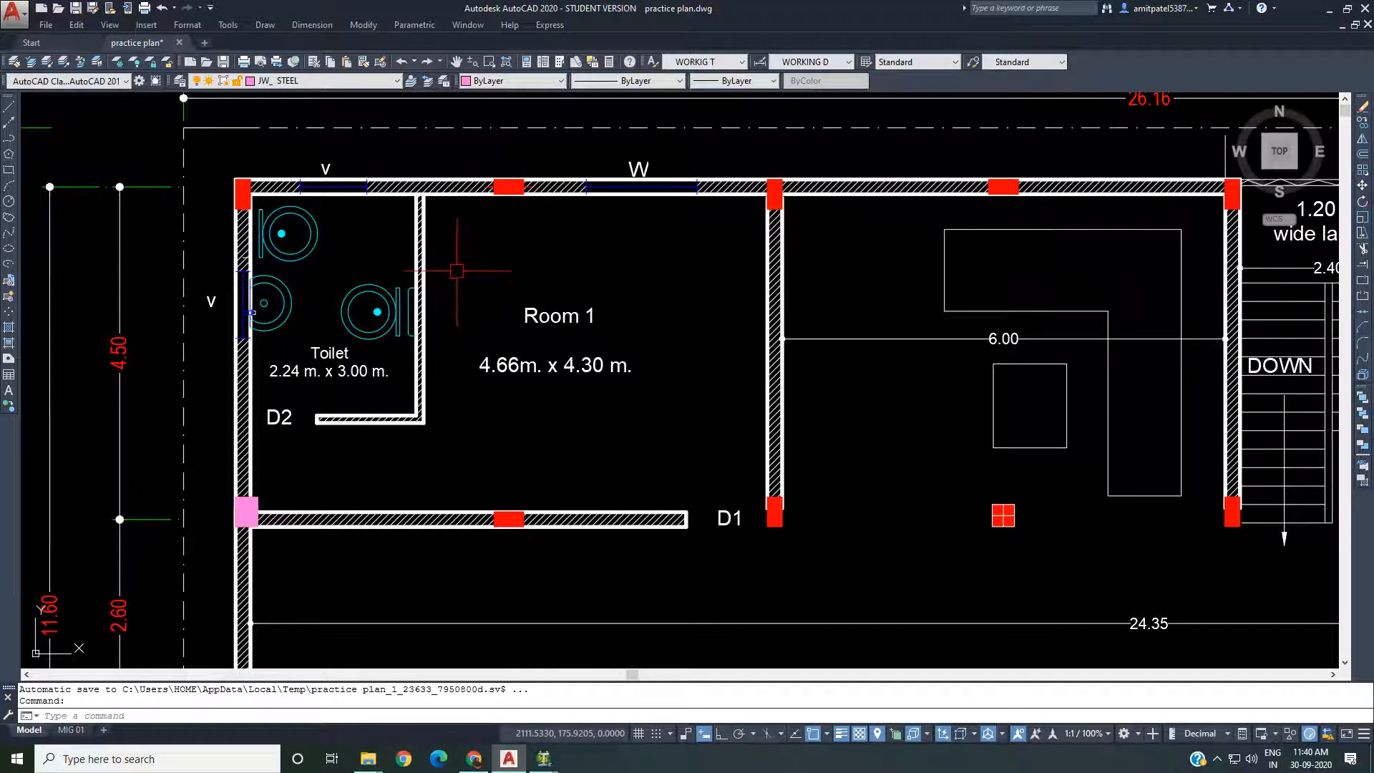
# Return to the ground floor plan and check its walls against the first floor toilet partition's location
pyautogui.scroll(-8, 456, 271)
pyautogui.moveTo(432, 207); pyautogui.dragTo(369, 383, button='middle')
pyautogui.scroll(4, 371, 199)
pyautogui.moveTo(487, 298)
pyautogui.mouseDown(button='middle')
pyautogui.moveTo(419, 245)
pyautogui.moveTo(422, 269)
pyautogui.mouseUp(button='middle')
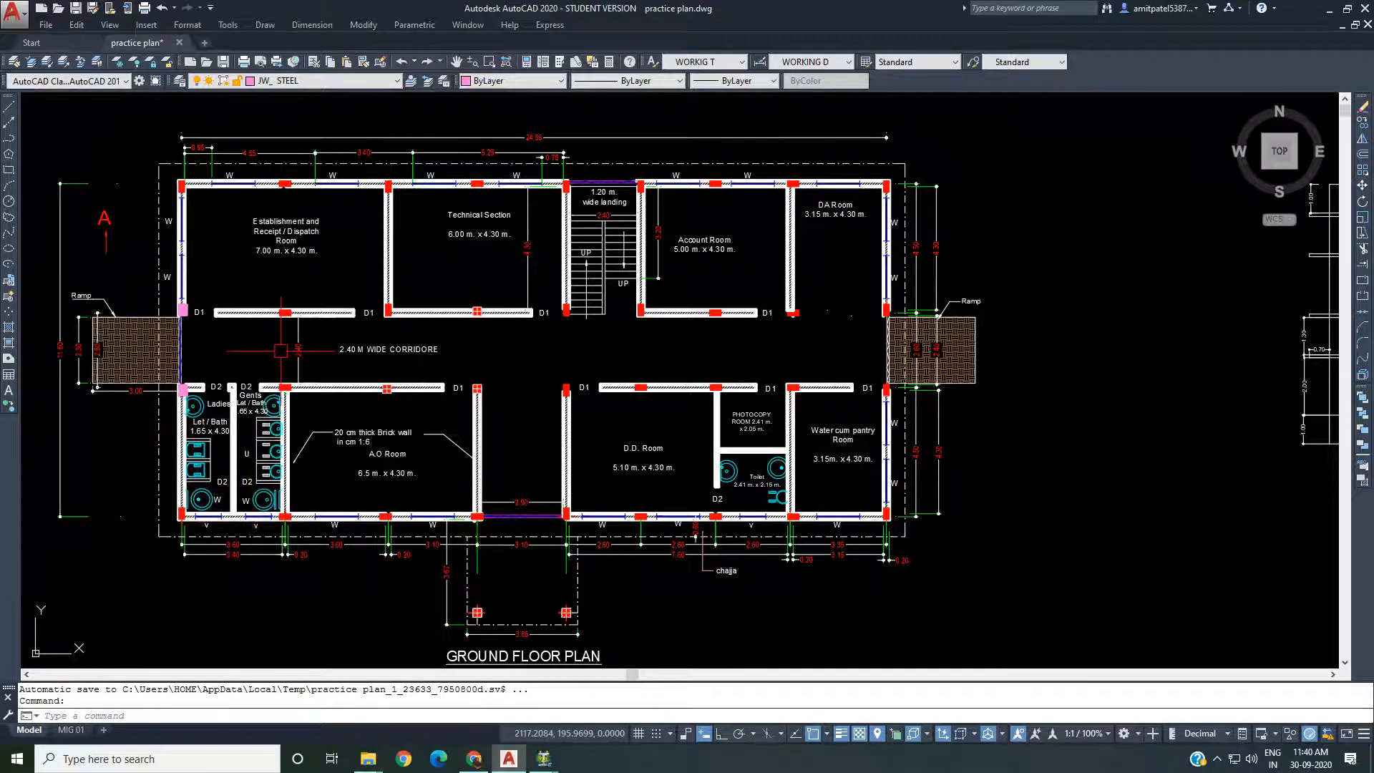
pyautogui.moveTo(401, 348); pyautogui.dragTo(397, 347, button='middle')
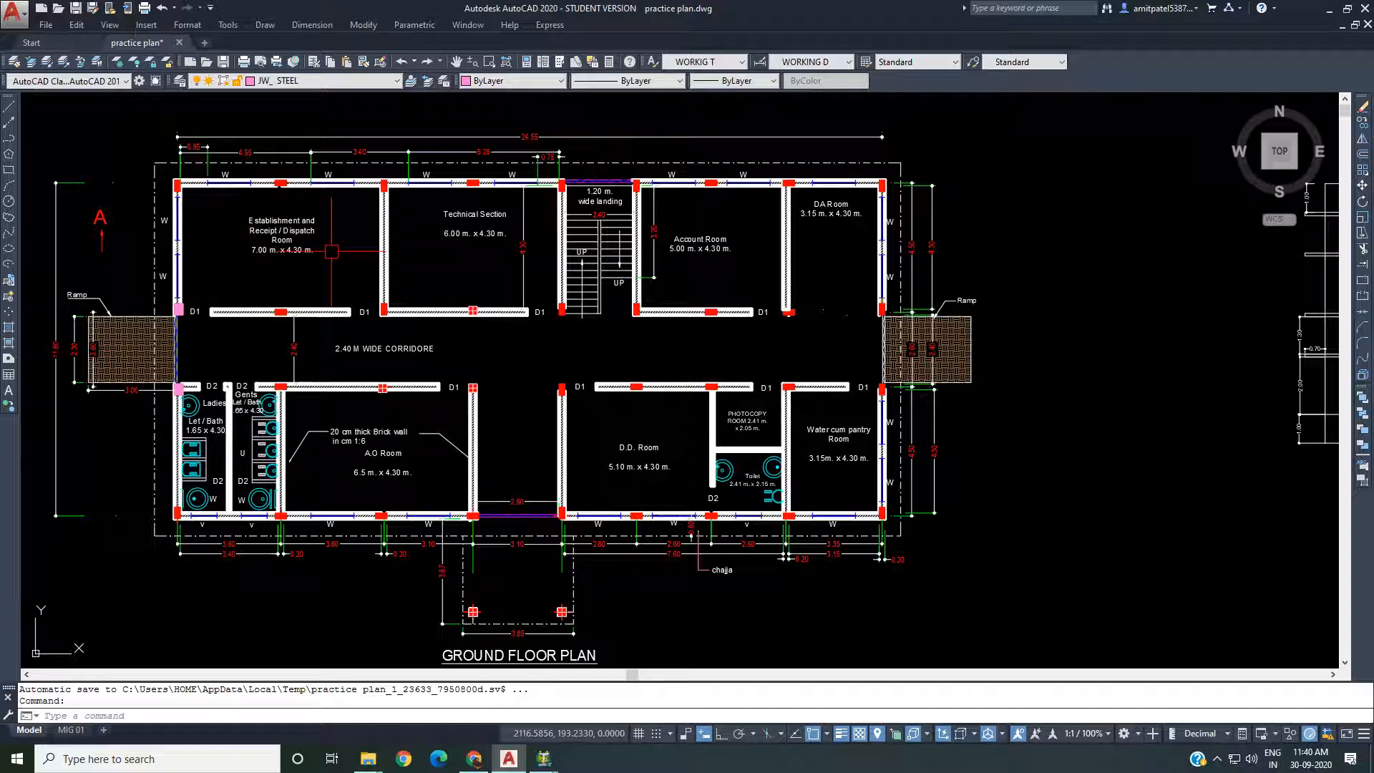
# Locate the beam framing plans beside the floor plans and inspect the Plinth Beam Plan & Details drawing
pyautogui.scroll(-4, 339, 262)
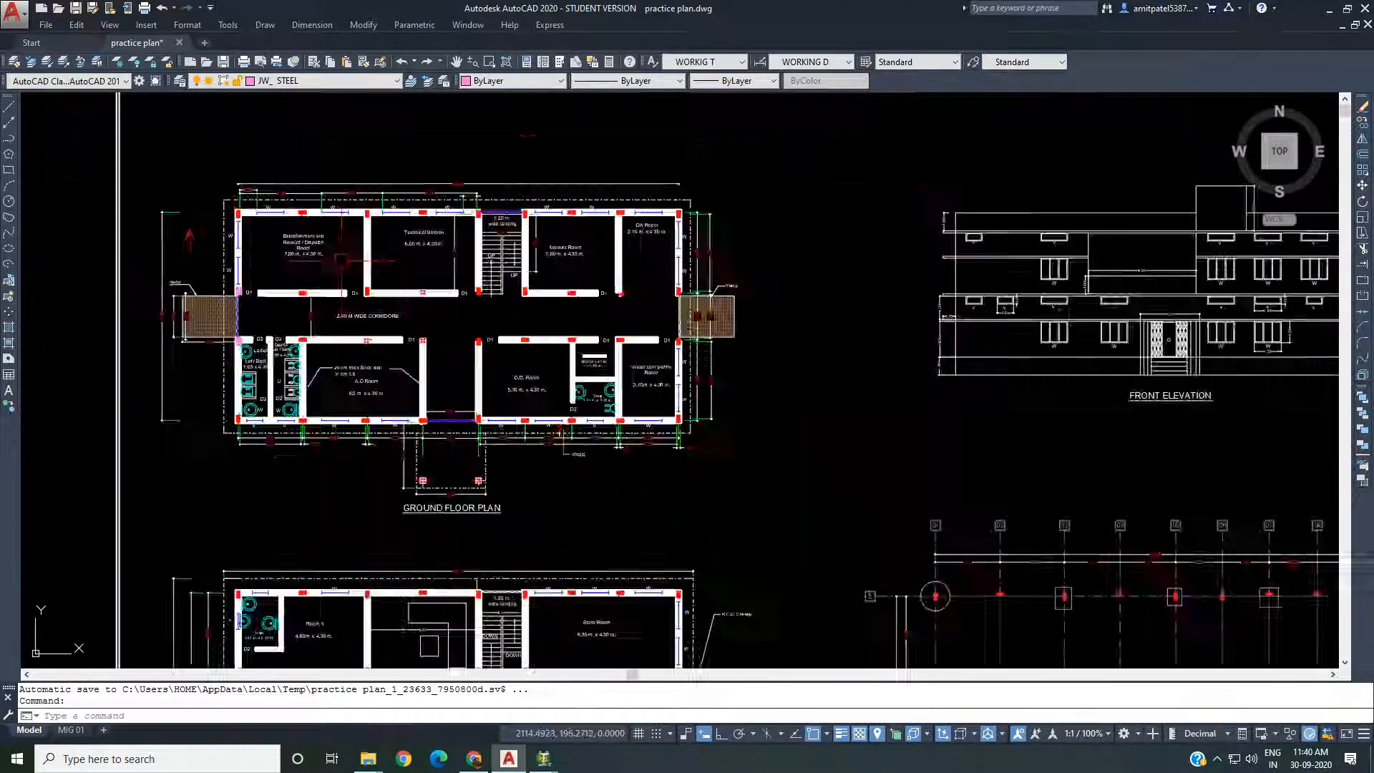
pyautogui.moveTo(925, 319); pyautogui.dragTo(383, 319, button='middle')
pyautogui.scroll(4, 629, 286)
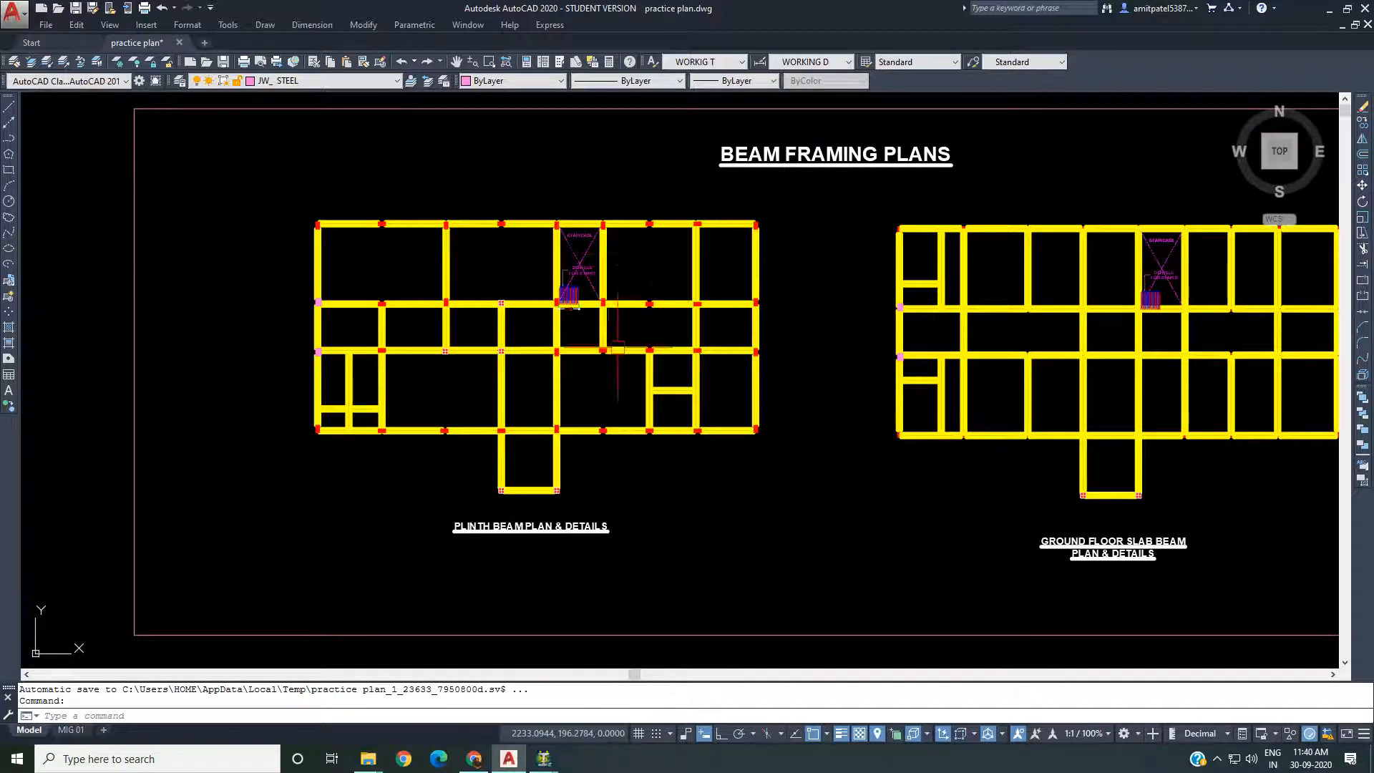
pyautogui.scroll(2, 533, 523)
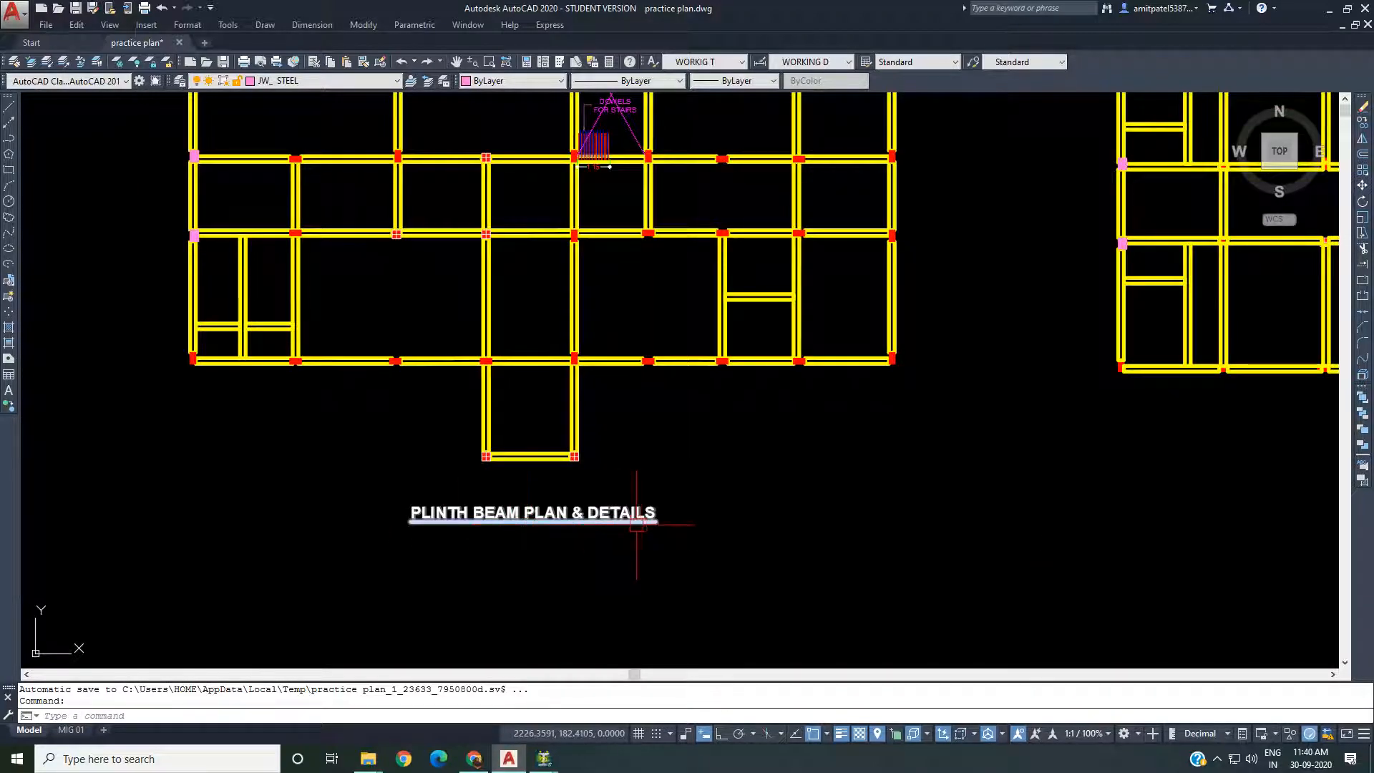
pyautogui.scroll(-2, 650, 408)
pyautogui.scroll(-8, 742, 372)
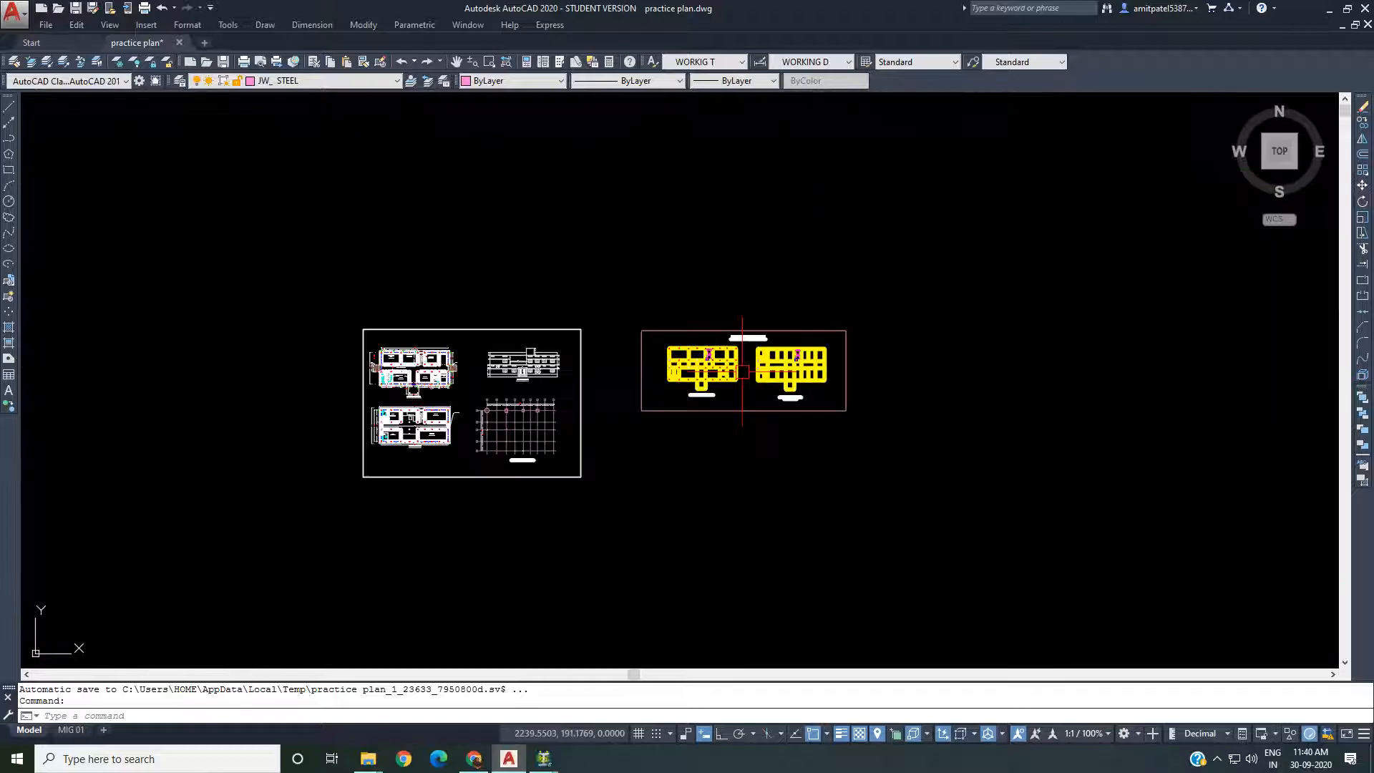
# Compare the ground floor plan's wall layout with the beam layout in the plinth beam plan
pyautogui.scroll(8, 404, 385)
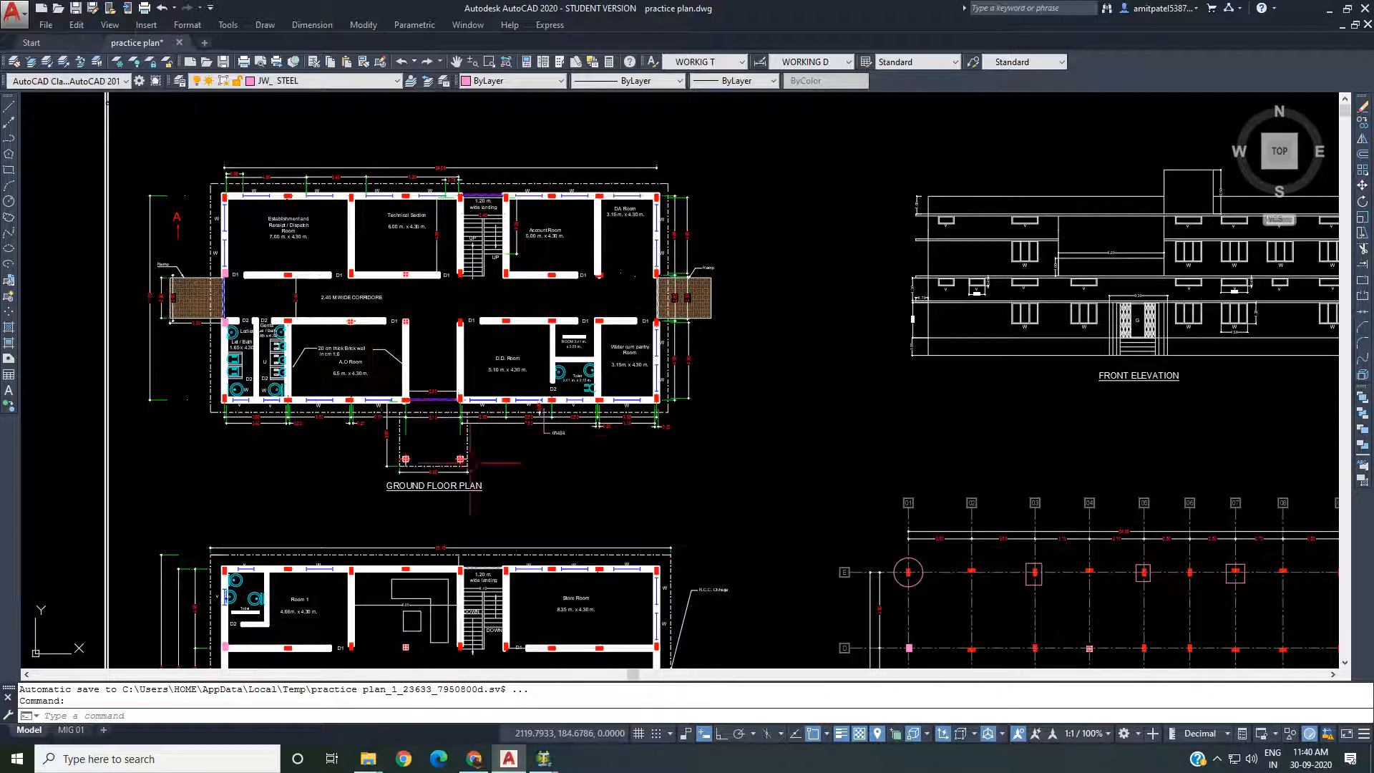
pyautogui.moveTo(456, 447); pyautogui.dragTo(527, 485, button='middle')
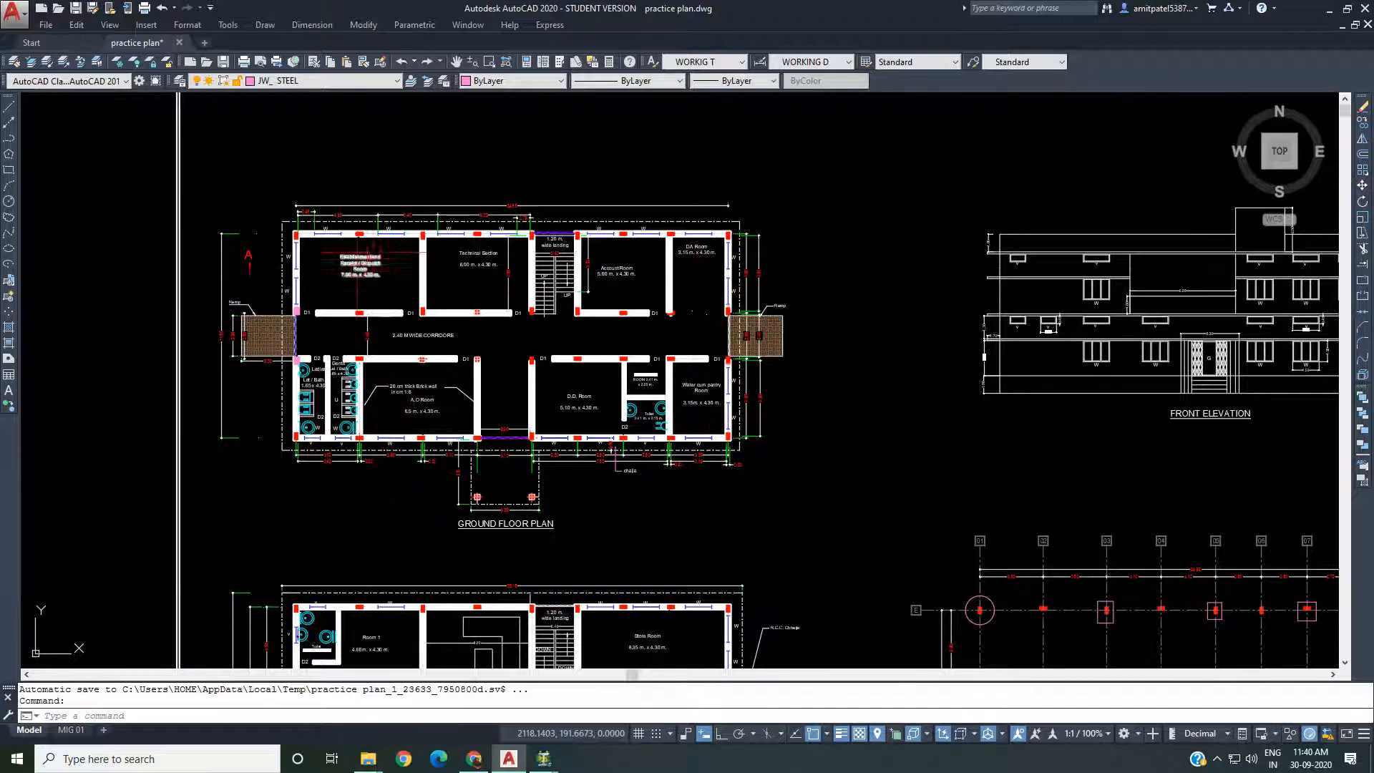
pyautogui.scroll(-5, 572, 401)
pyautogui.moveTo(1244, 385); pyautogui.dragTo(630, 383, button='middle')
pyautogui.scroll(5, 630, 383)
pyautogui.moveTo(755, 433); pyautogui.dragTo(579, 446, button='middle')
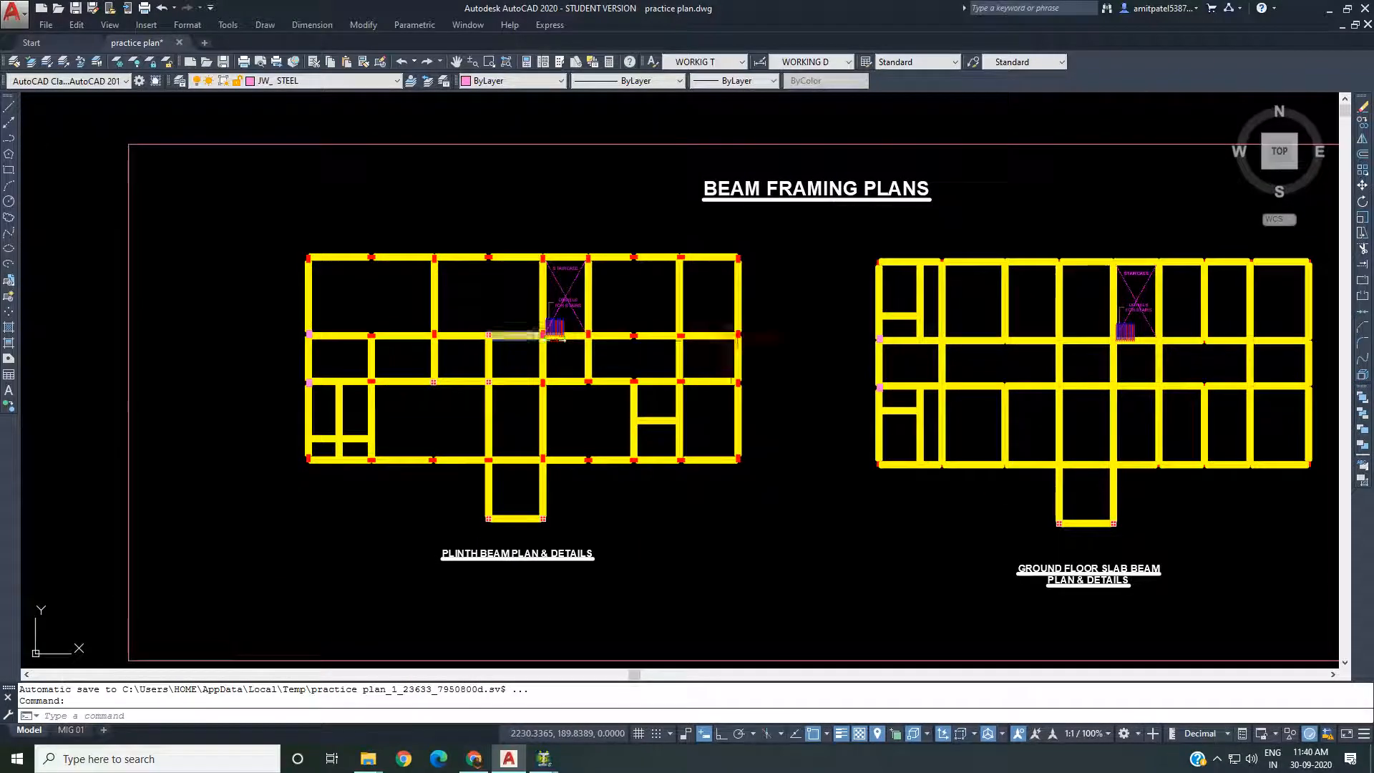
pyautogui.scroll(2, 517, 307)
pyautogui.moveTo(483, 313); pyautogui.dragTo(451, 255, button='middle')
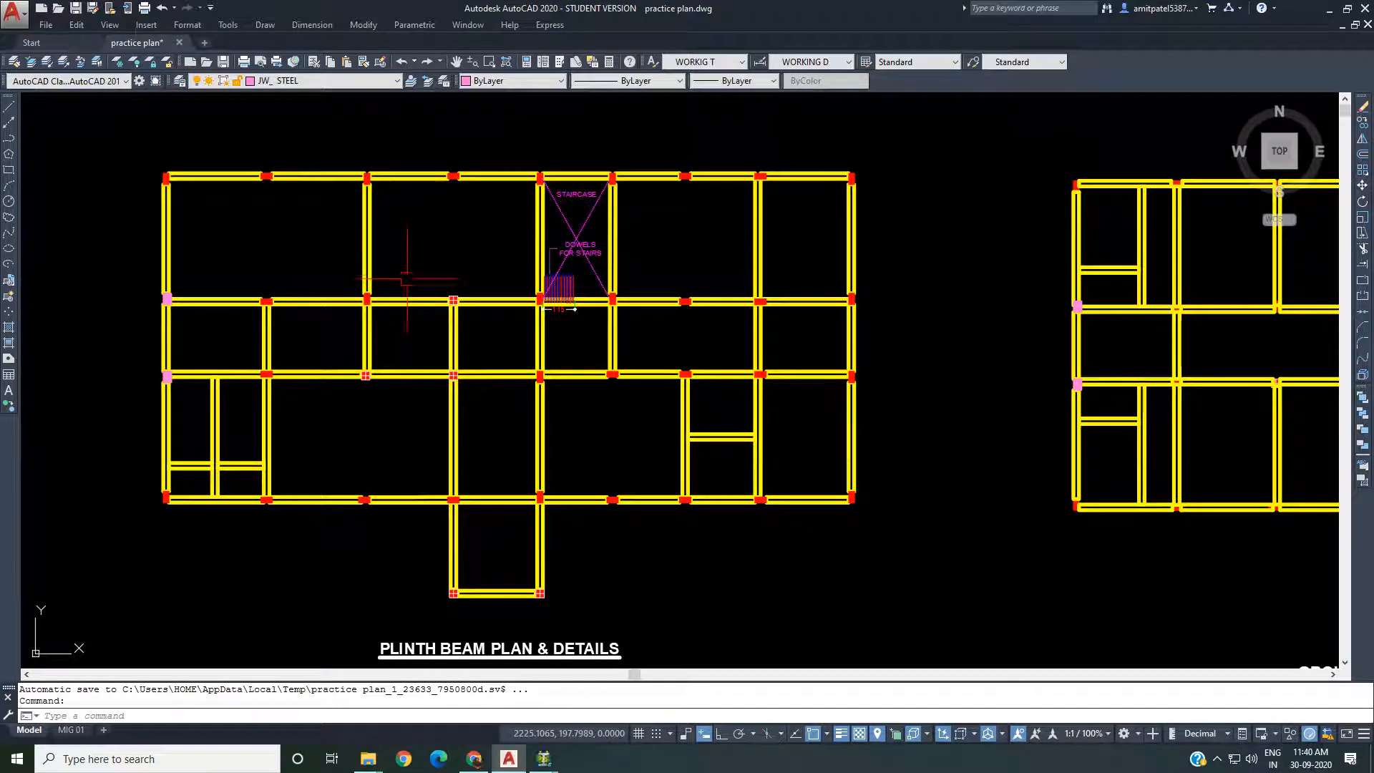
# Add a linear dimension across the width of the plinth beam plan's top edge beam, beside the upper-left corner column
pyautogui.moveTo(278, 241); pyautogui.dragTo(297, 278, button='middle')
pyautogui.scroll(4, 214, 215)
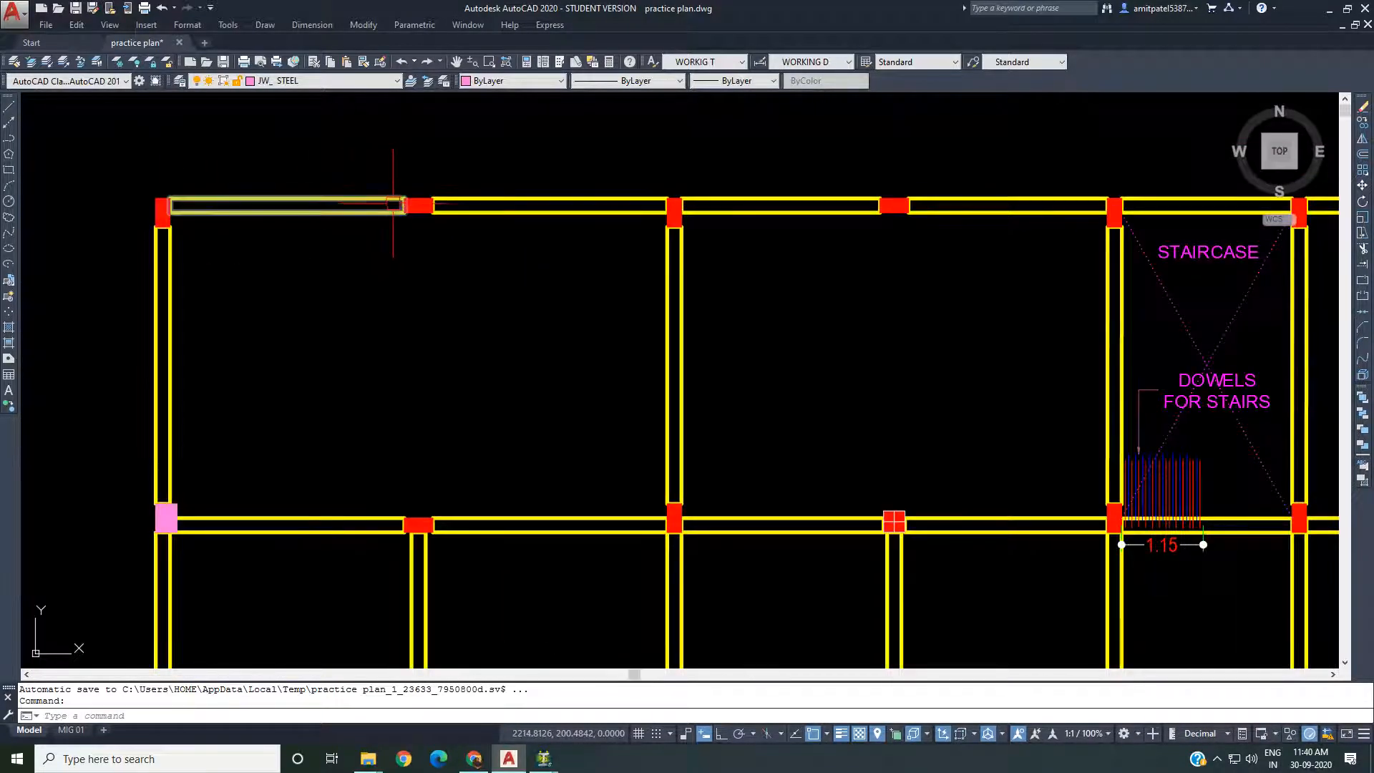
pyautogui.scroll(-2, 365, 204)
pyautogui.scroll(4, 330, 221)
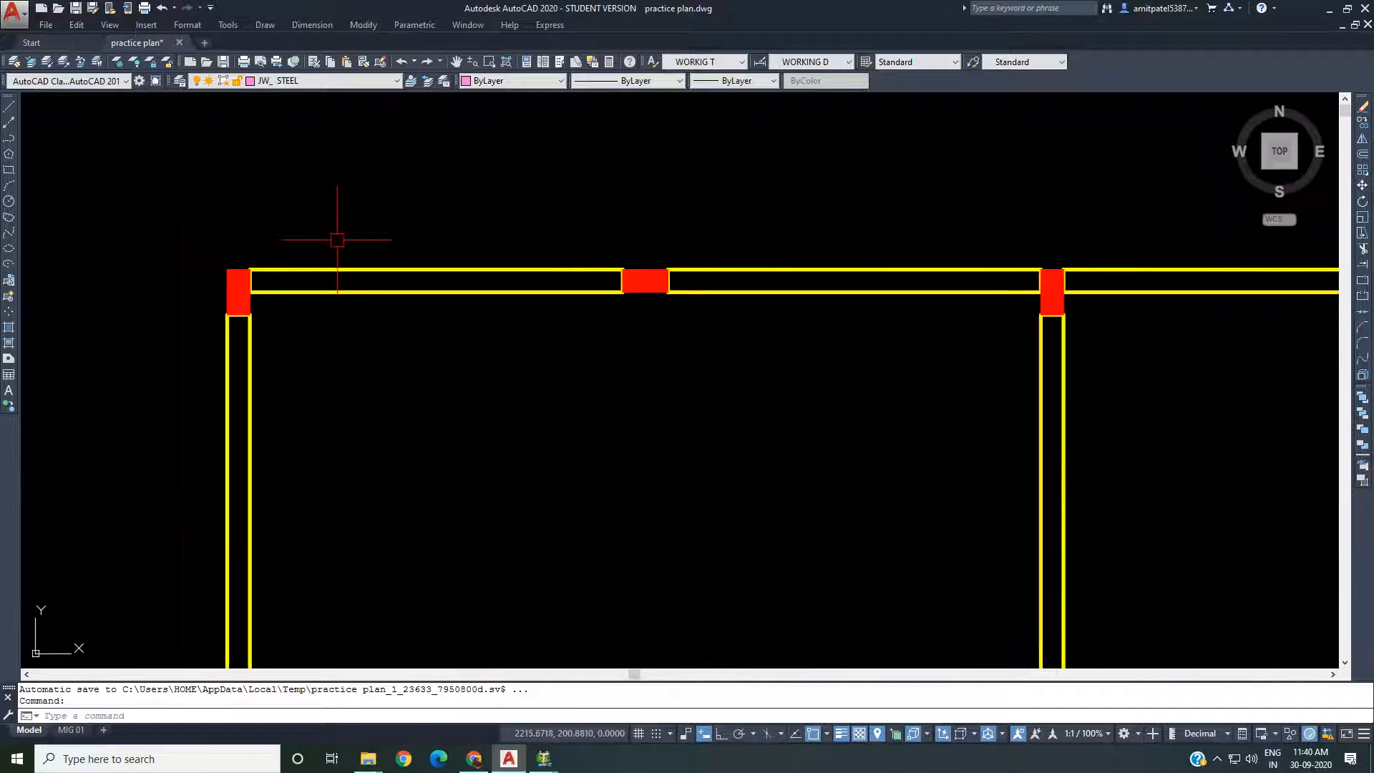
pyautogui.moveTo(338, 241); pyautogui.dragTo(315, 218, button='middle')
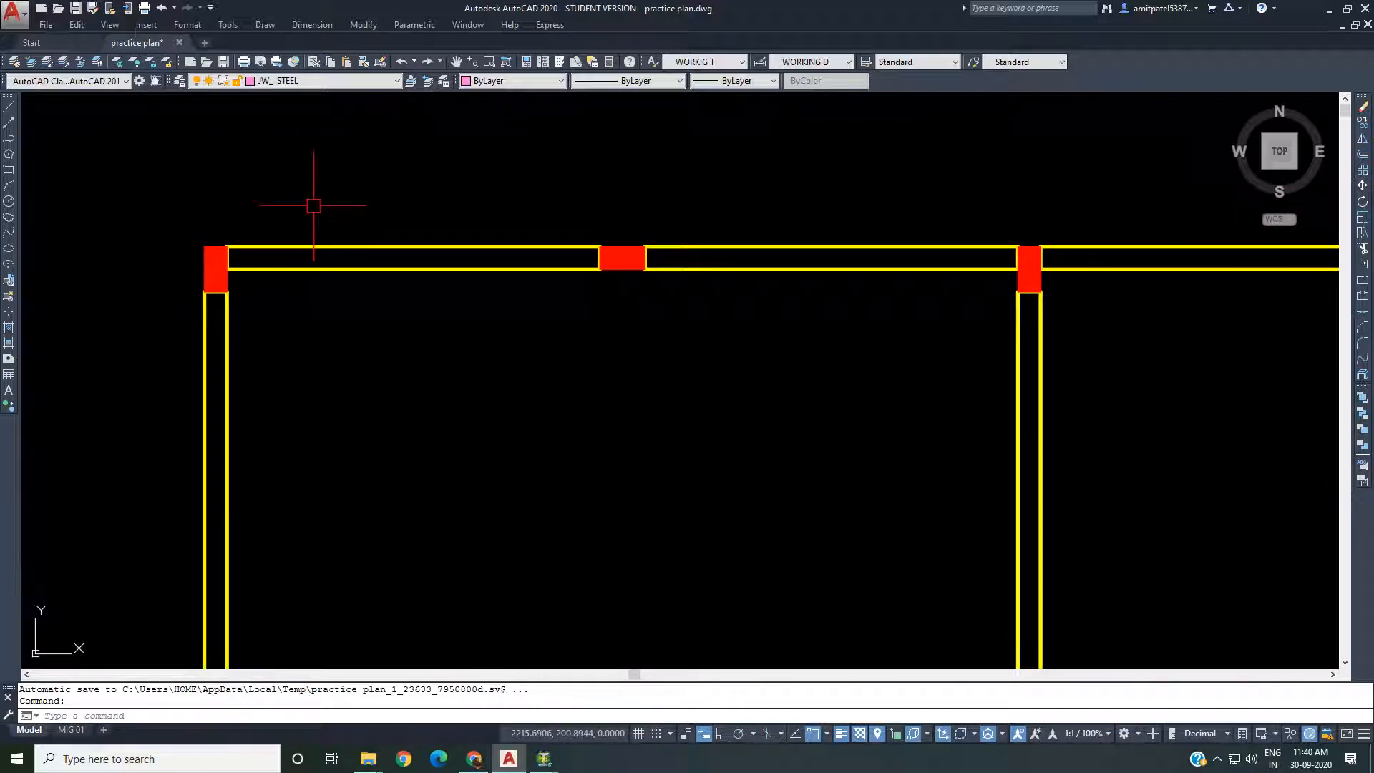
pyautogui.click(315, 25)
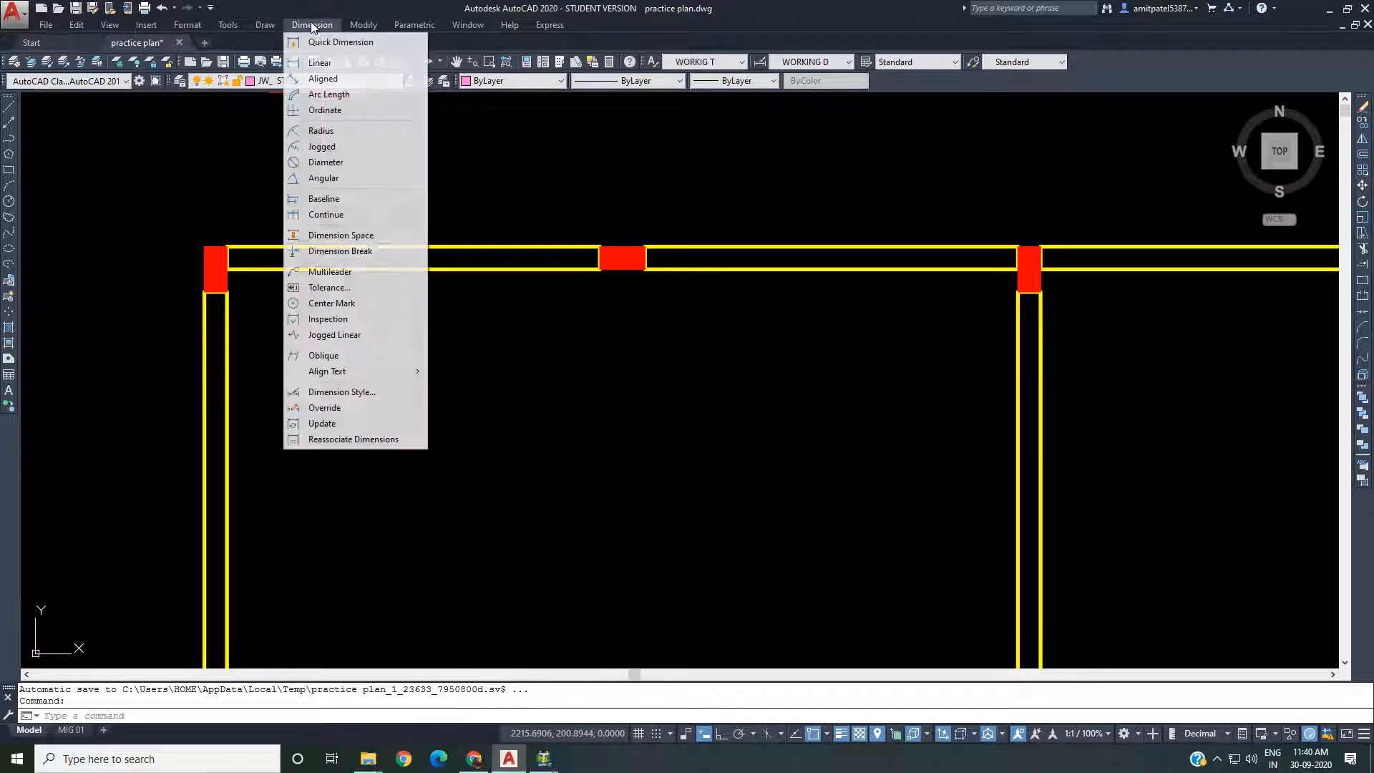
pyautogui.click(320, 63)
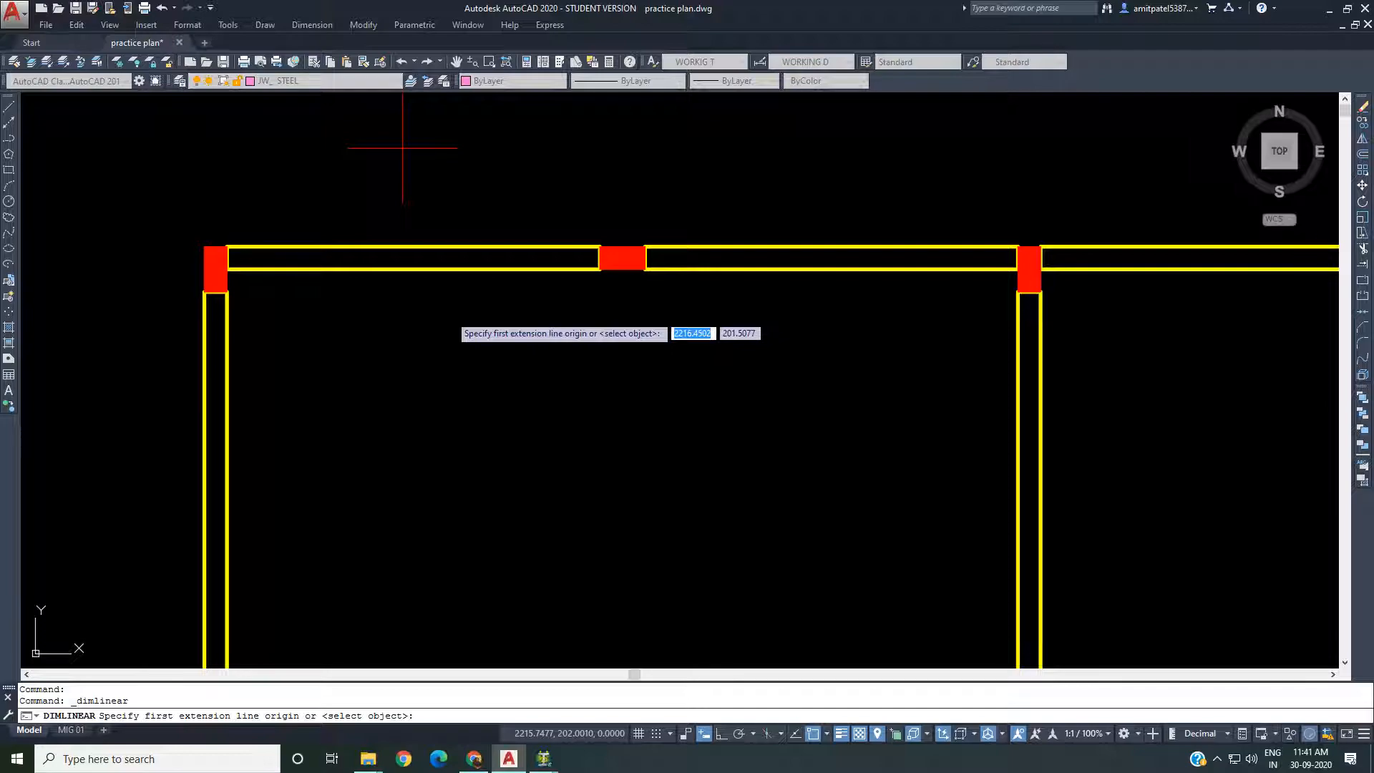
pyautogui.click(436, 269)
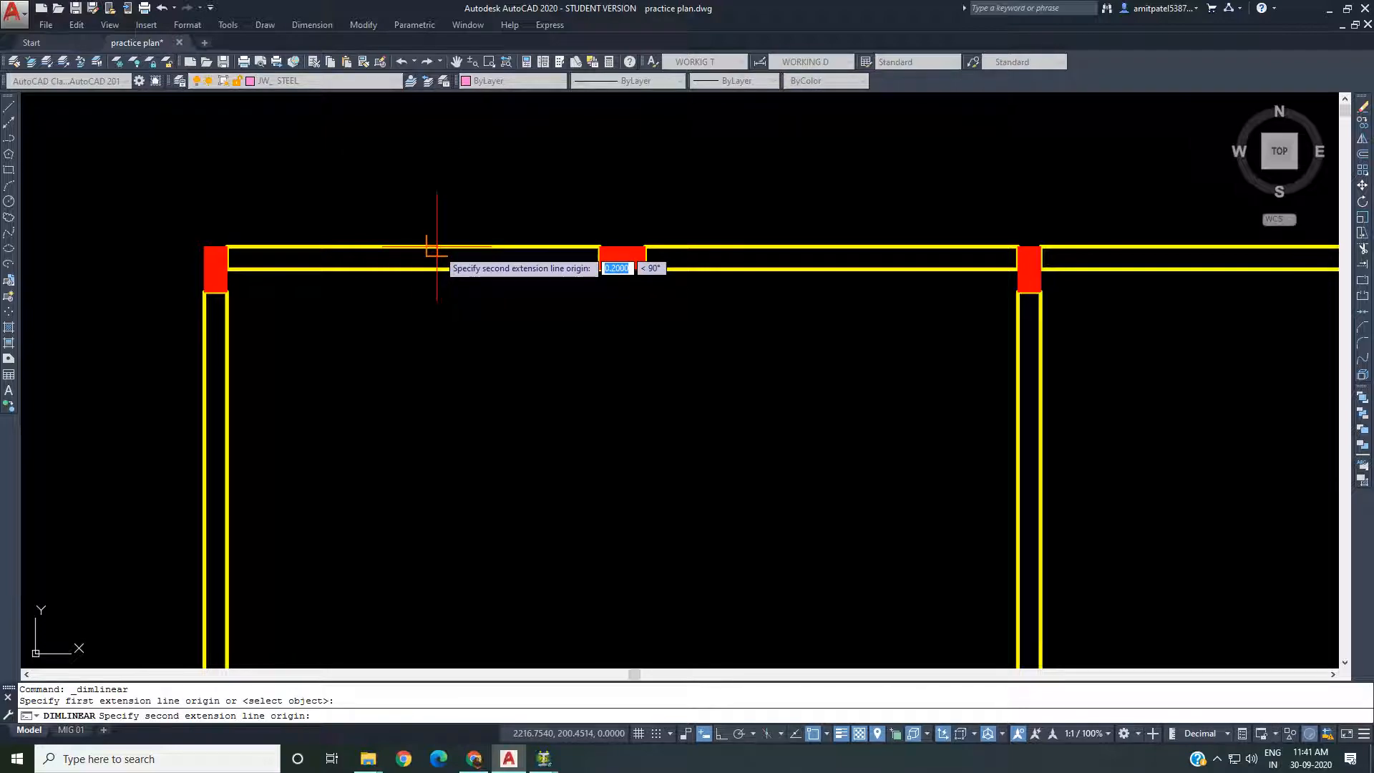
pyautogui.click(436, 246)
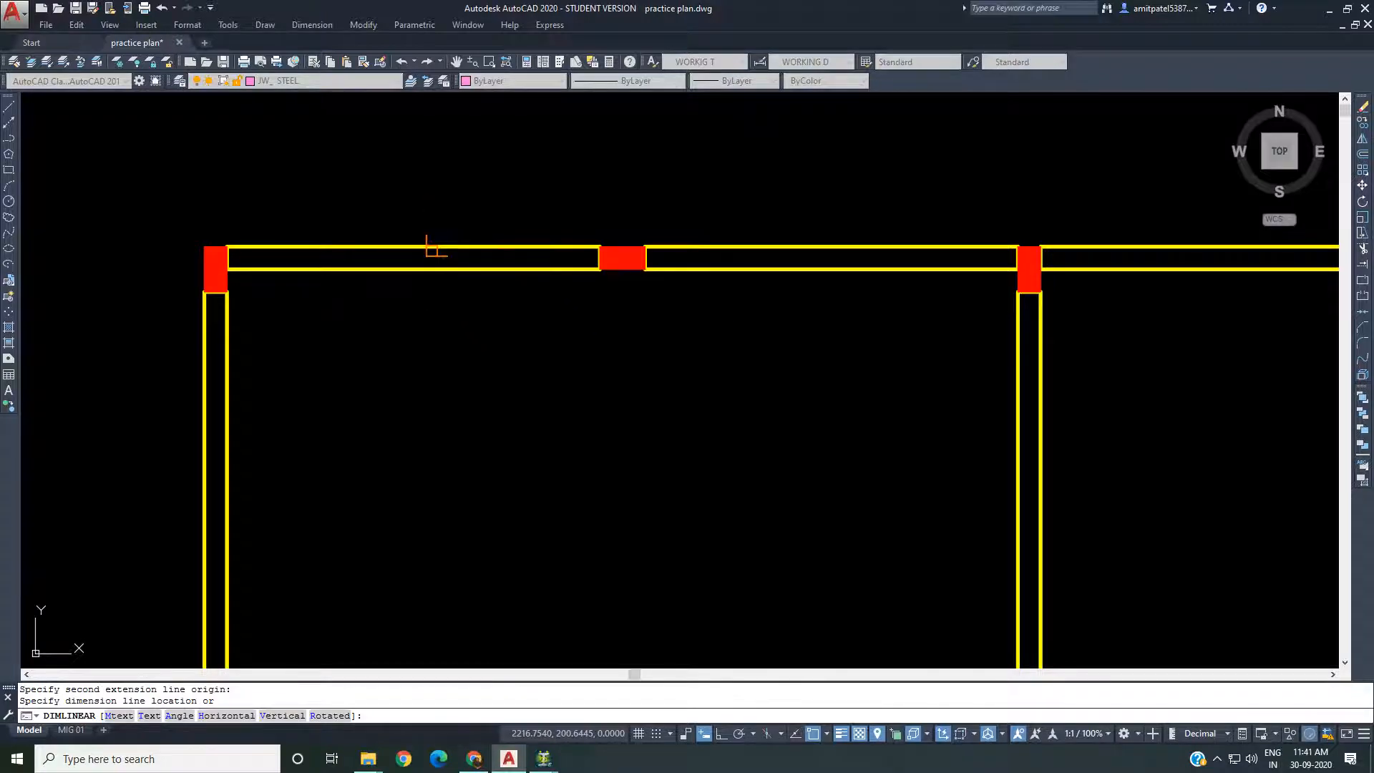
pyautogui.click(435, 225)
pyautogui.scroll(4, 400, 215)
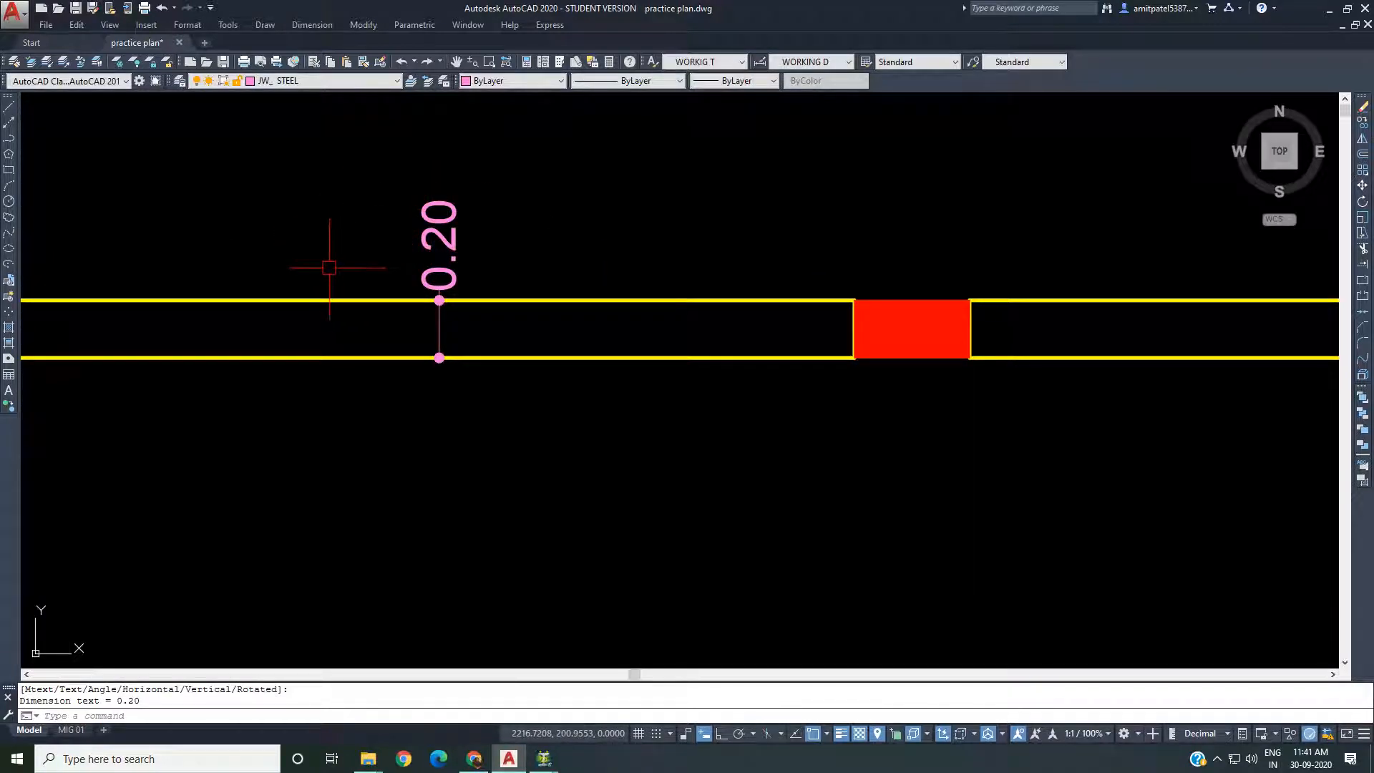
# Examine the beam layout and column positions across the Plinth Beam Plan & Details drawing
pyautogui.scroll(-4, 413, 240)
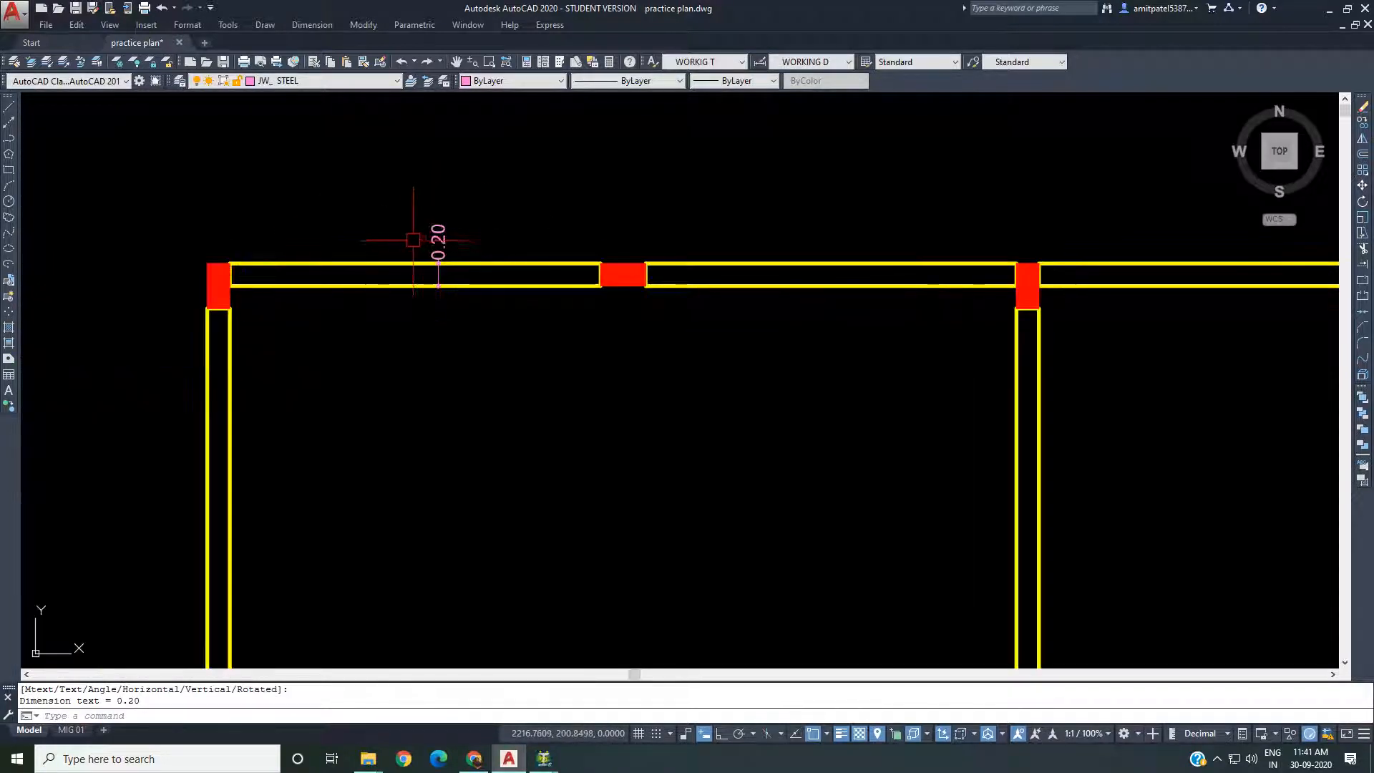
pyautogui.scroll(-6, 383, 252)
pyautogui.moveTo(393, 255); pyautogui.dragTo(355, 163, button='middle')
pyautogui.scroll(4, 375, 395)
pyautogui.scroll(-7, 408, 316)
pyautogui.moveTo(629, 413); pyautogui.dragTo(555, 427, button='middle')
pyautogui.scroll(4, 644, 303)
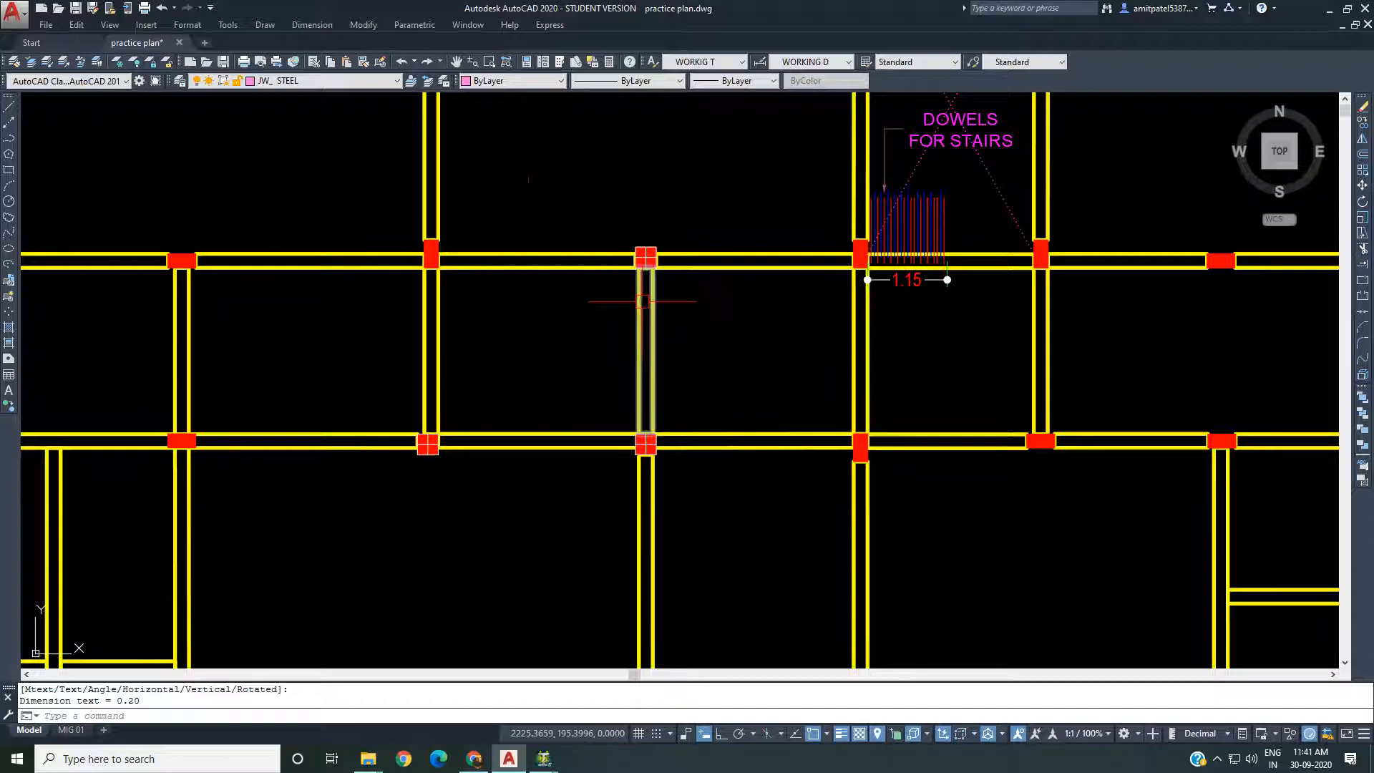
pyautogui.scroll(-2, 513, 301)
pyautogui.moveTo(512, 301); pyautogui.dragTo(505, 340, button='middle')
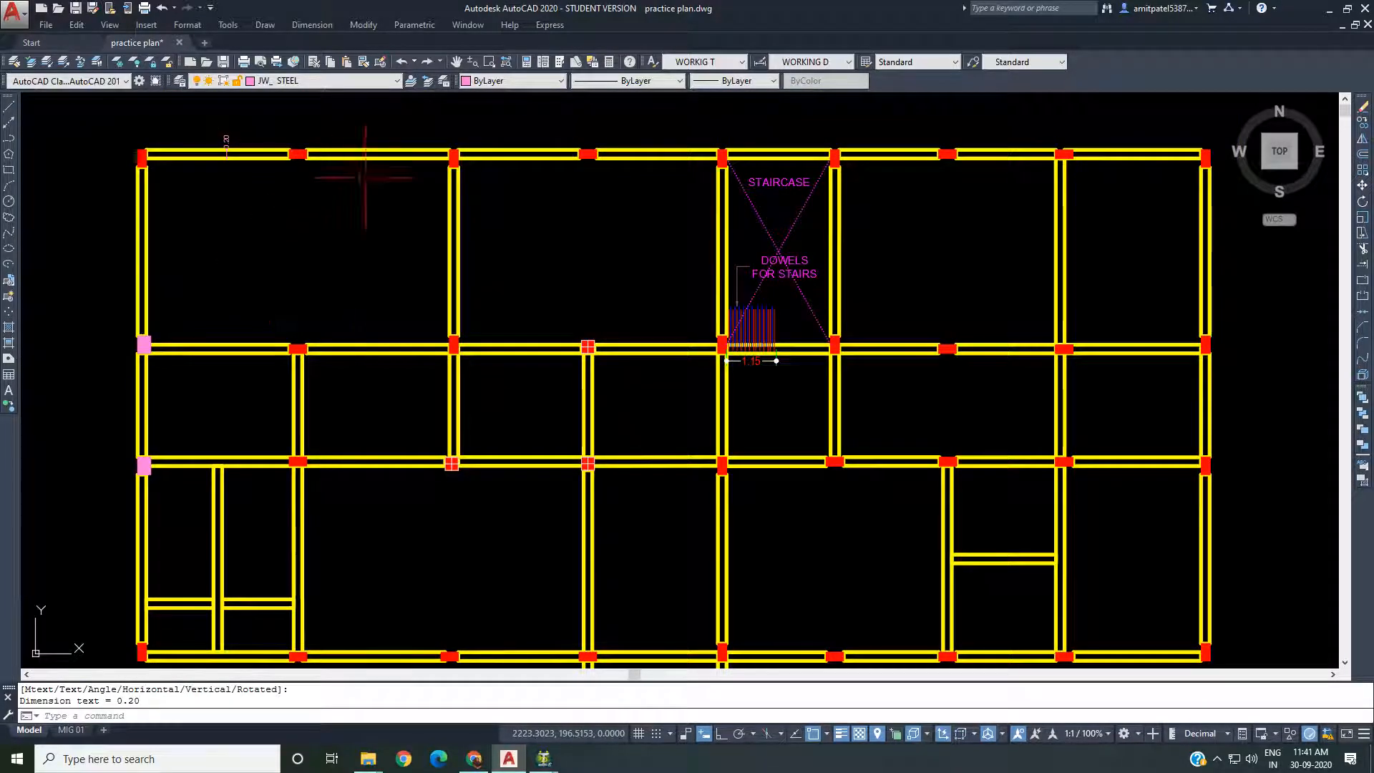
pyautogui.scroll(-6, 604, 239)
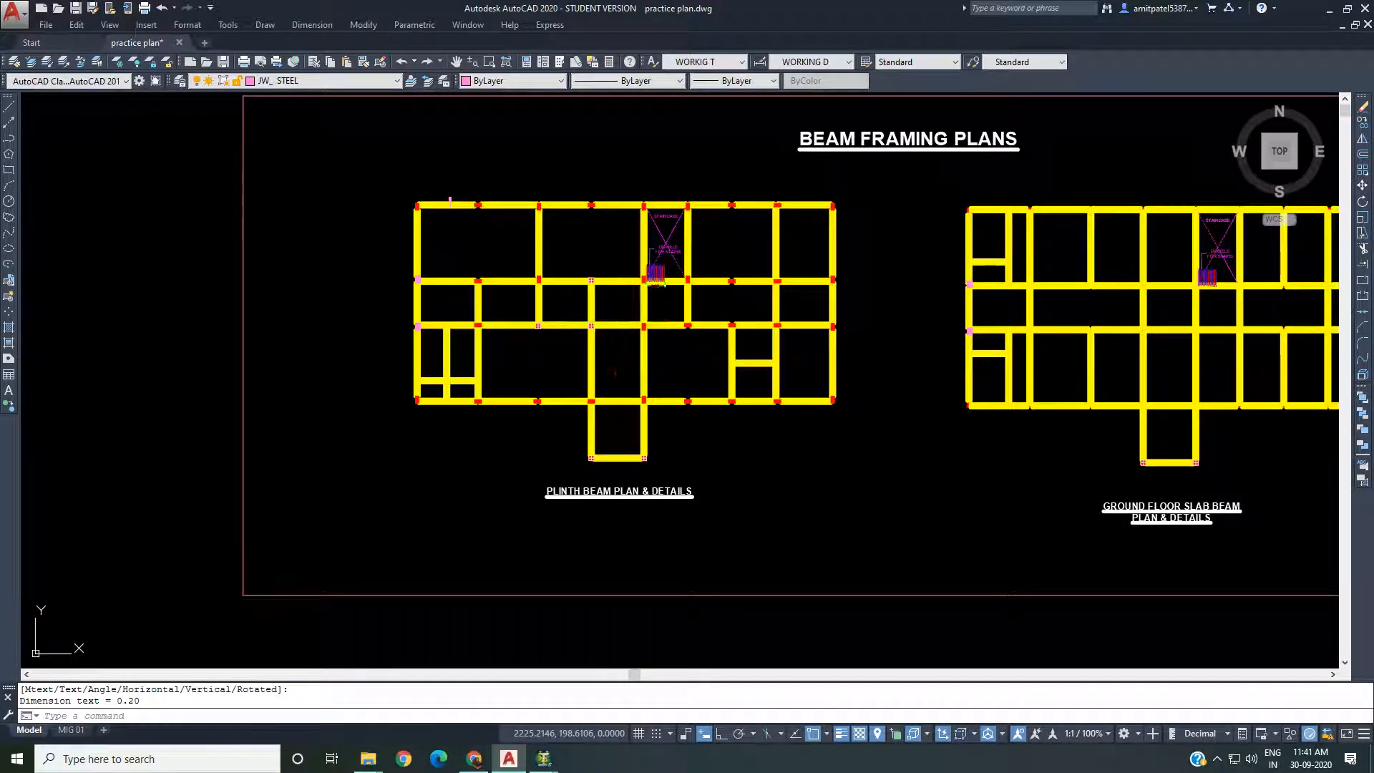
pyautogui.scroll(4, 496, 388)
pyautogui.moveTo(497, 388)
pyautogui.mouseDown(button='middle')
pyautogui.moveTo(503, 418)
pyautogui.moveTo(584, 371)
pyautogui.mouseUp(button='middle')
pyautogui.moveTo(678, 380); pyautogui.dragTo(593, 378, button='middle')
pyautogui.moveTo(755, 374); pyautogui.dragTo(453, 478, button='middle')
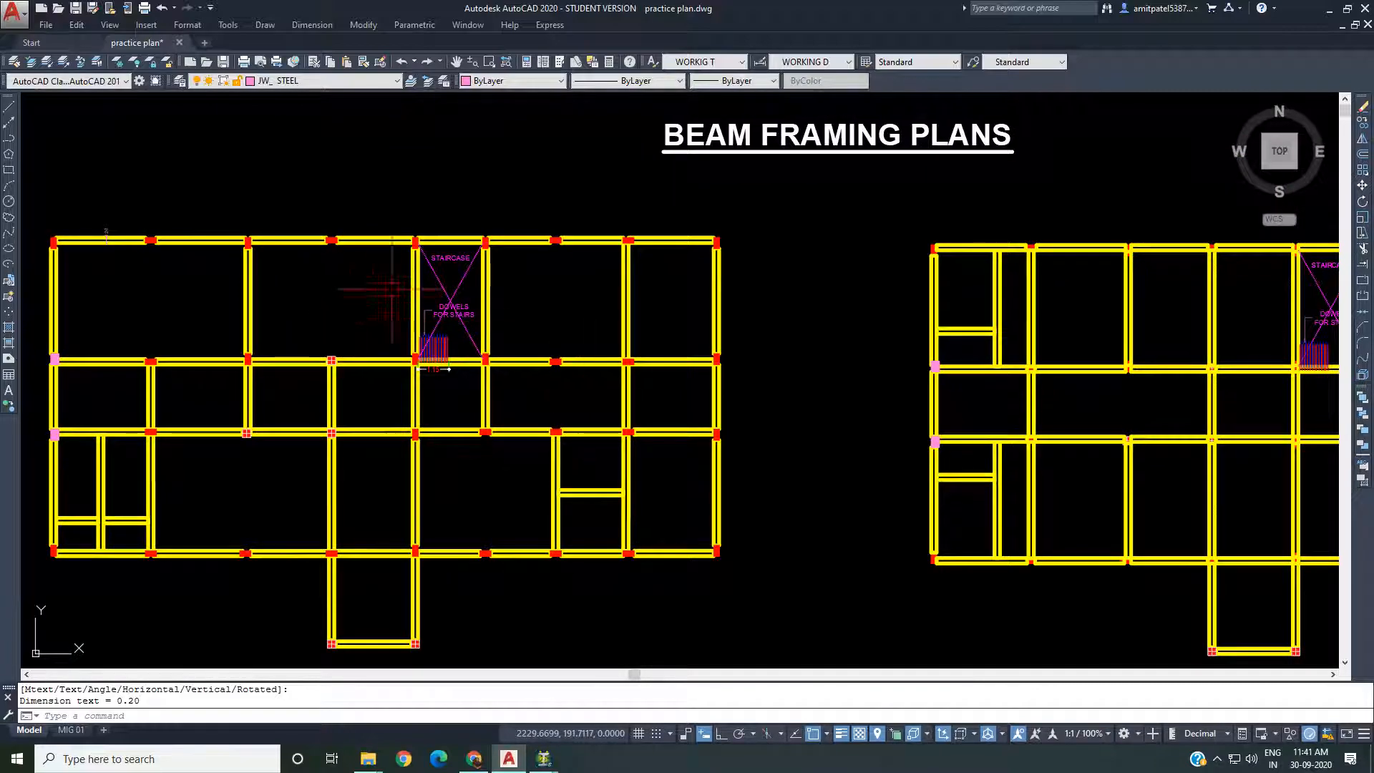
# Inspect the Ground Floor Slab Beam Plan & Details drawing, including the projecting bay at its lower edge
pyautogui.scroll(-4, 392, 289)
pyautogui.moveTo(662, 319); pyautogui.dragTo(645, 320, button='middle')
pyautogui.scroll(3, 645, 320)
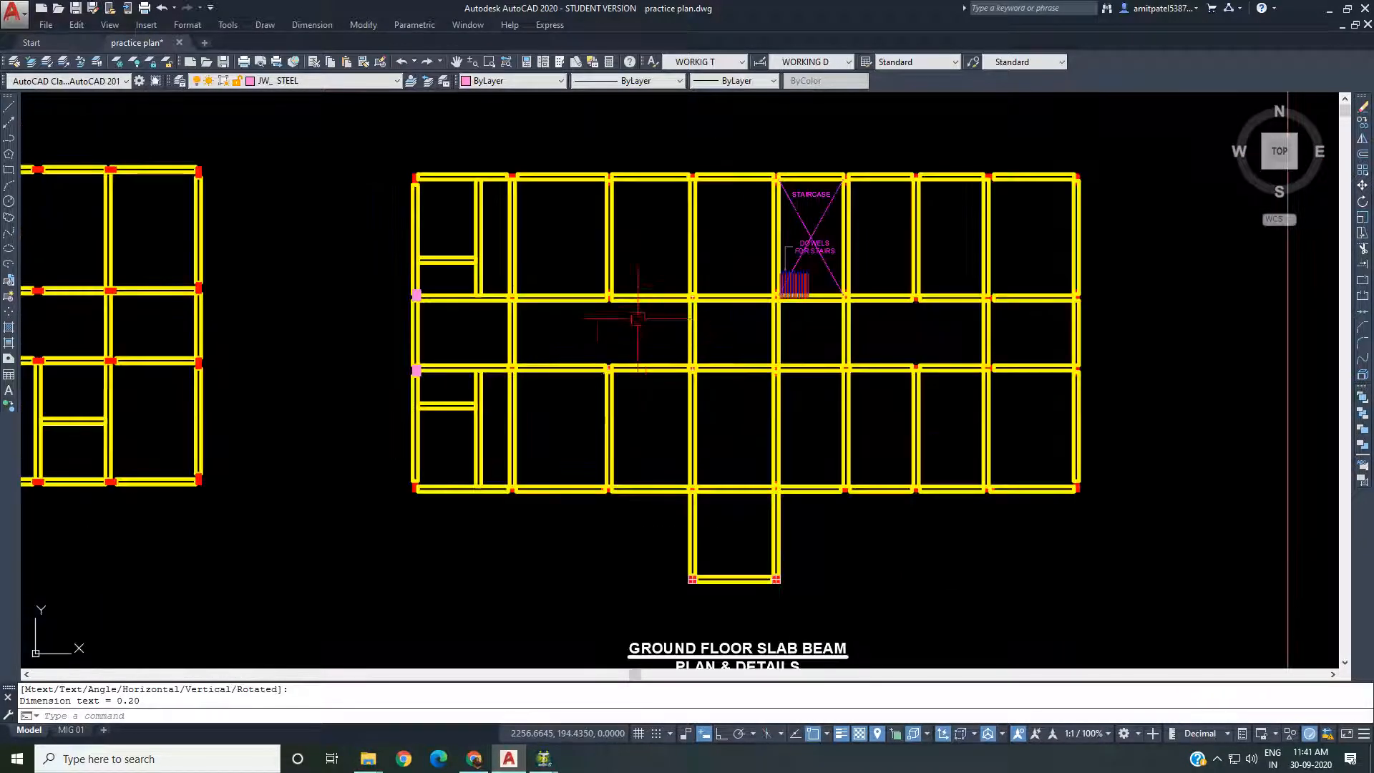
pyautogui.moveTo(691, 363); pyautogui.dragTo(656, 342, button='middle')
pyautogui.moveTo(633, 410); pyautogui.dragTo(650, 314, button='middle')
pyautogui.moveTo(635, 385); pyautogui.dragTo(624, 448, button='middle')
pyautogui.scroll(4, 684, 388)
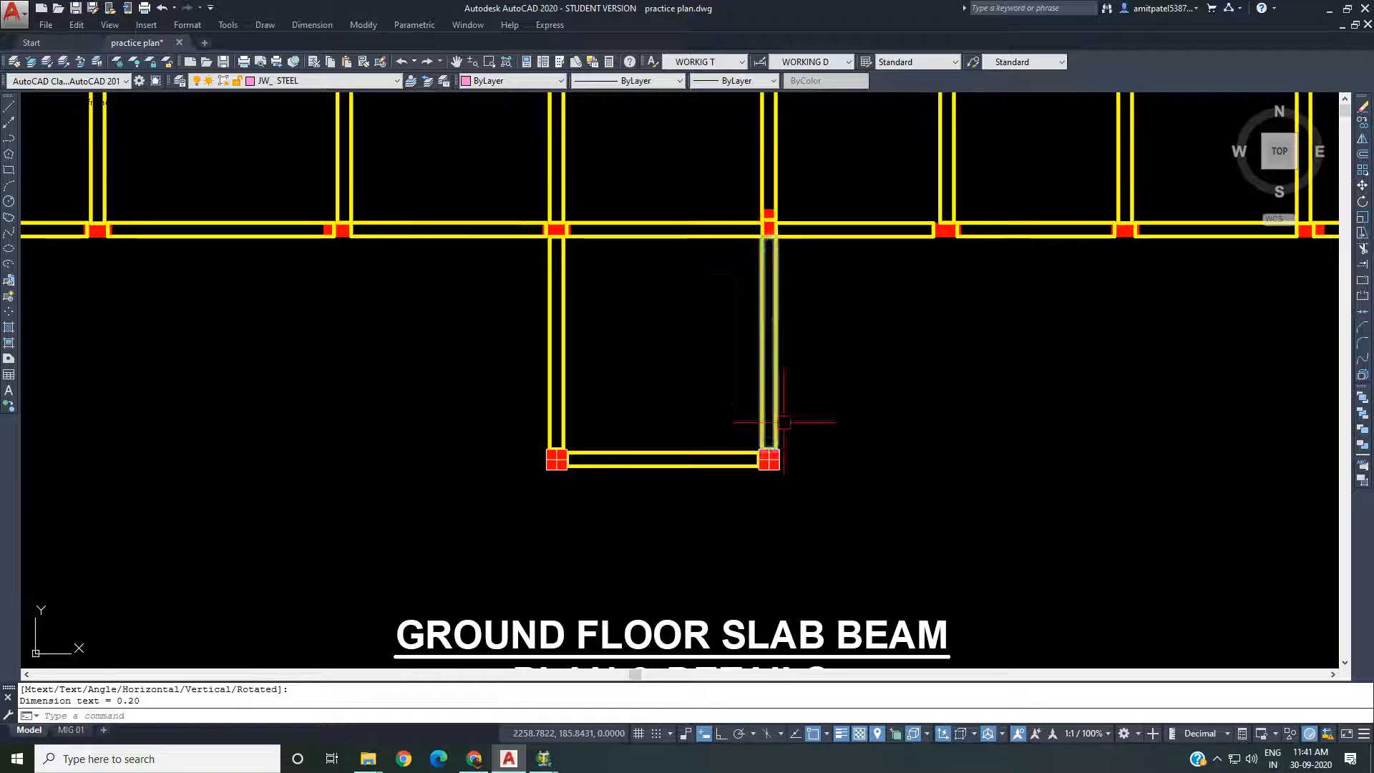
# Return to the Plinth Beam Plan & Details drawing and review its full beam layout
pyautogui.scroll(-4, 609, 336)
pyautogui.moveTo(621, 357); pyautogui.dragTo(785, 358, button='middle')
pyautogui.scroll(-2, 885, 447)
pyautogui.moveTo(214, 282)
pyautogui.mouseDown(button='middle')
pyautogui.moveTo(521, 335)
pyautogui.moveTo(636, 335)
pyautogui.mouseUp(button='middle')
pyautogui.scroll(2, 618, 254)
pyautogui.moveTo(634, 279)
pyautogui.mouseDown(button='middle')
pyautogui.moveTo(574, 309)
pyautogui.moveTo(543, 351)
pyautogui.mouseUp(button='middle')
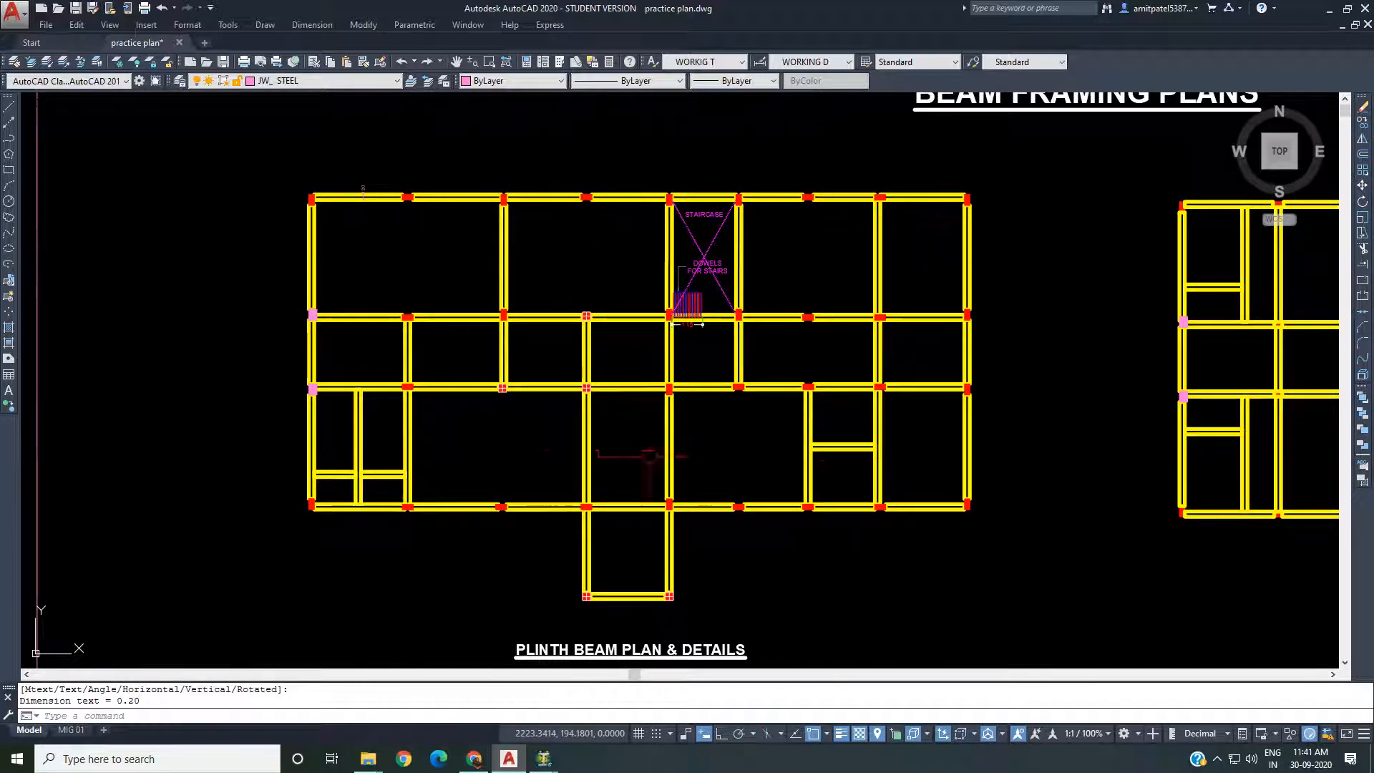
pyautogui.moveTo(551, 437); pyautogui.dragTo(536, 435, button='middle')
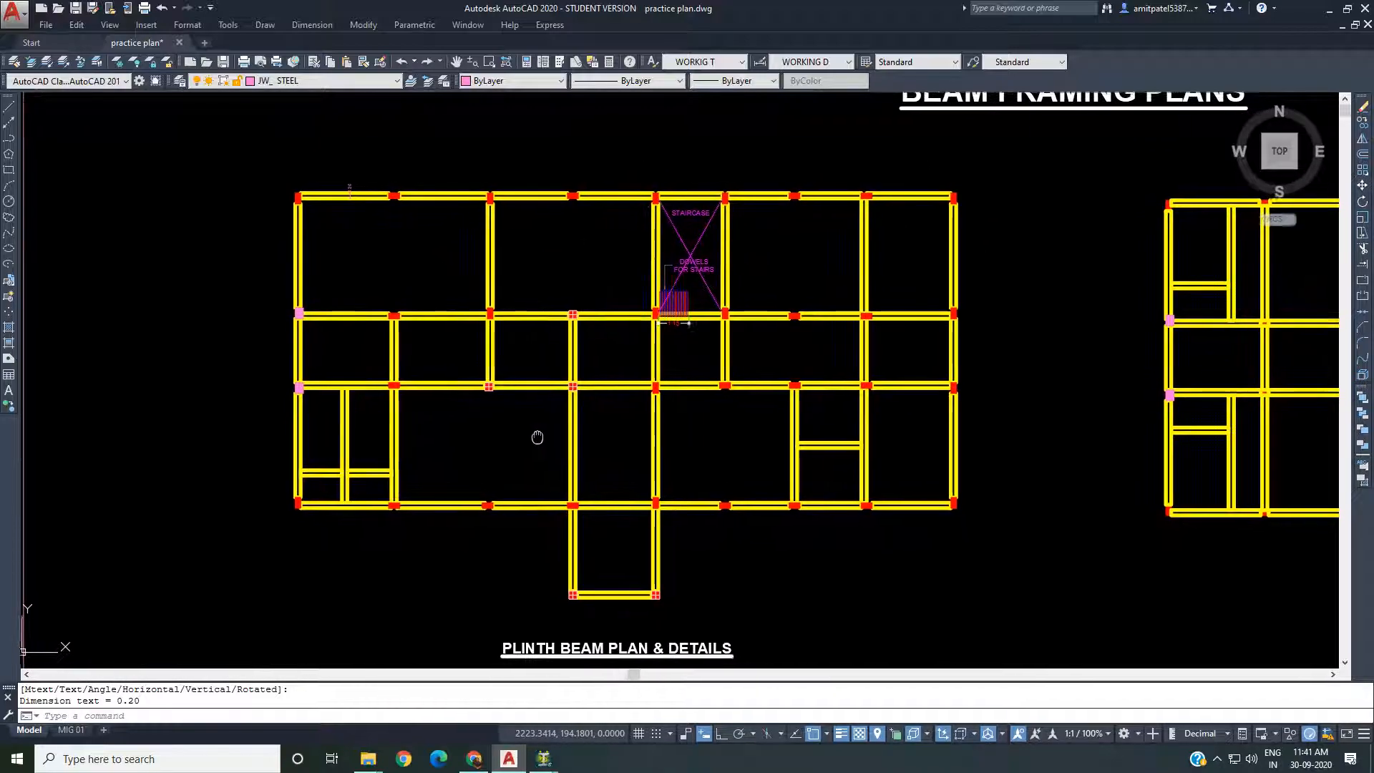
# Dismiss the file-sharing message in the extra STAAD.Pro window, close that window, and switch to the office building.std model
pyautogui.click(543, 760)
pyautogui.click(623, 672)
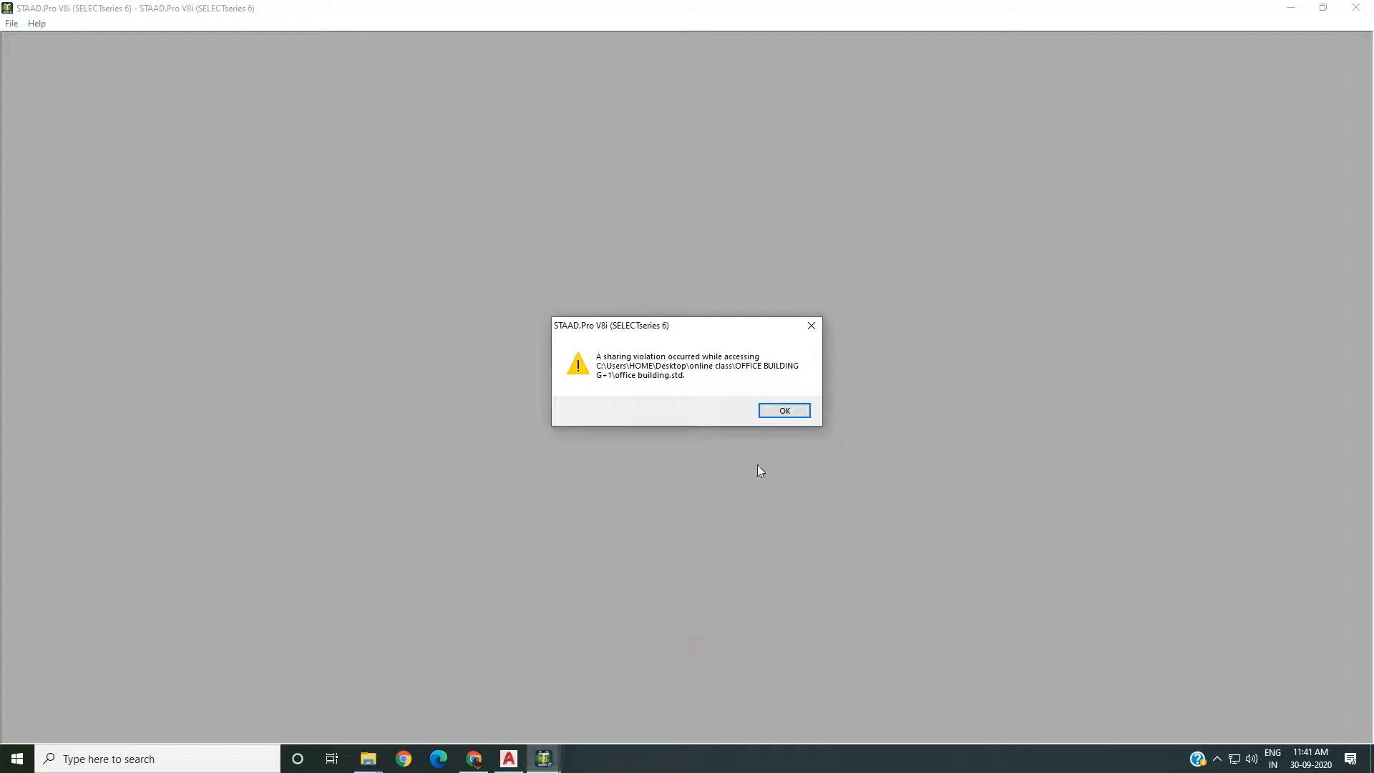
pyautogui.click(791, 412)
pyautogui.click(1356, 7)
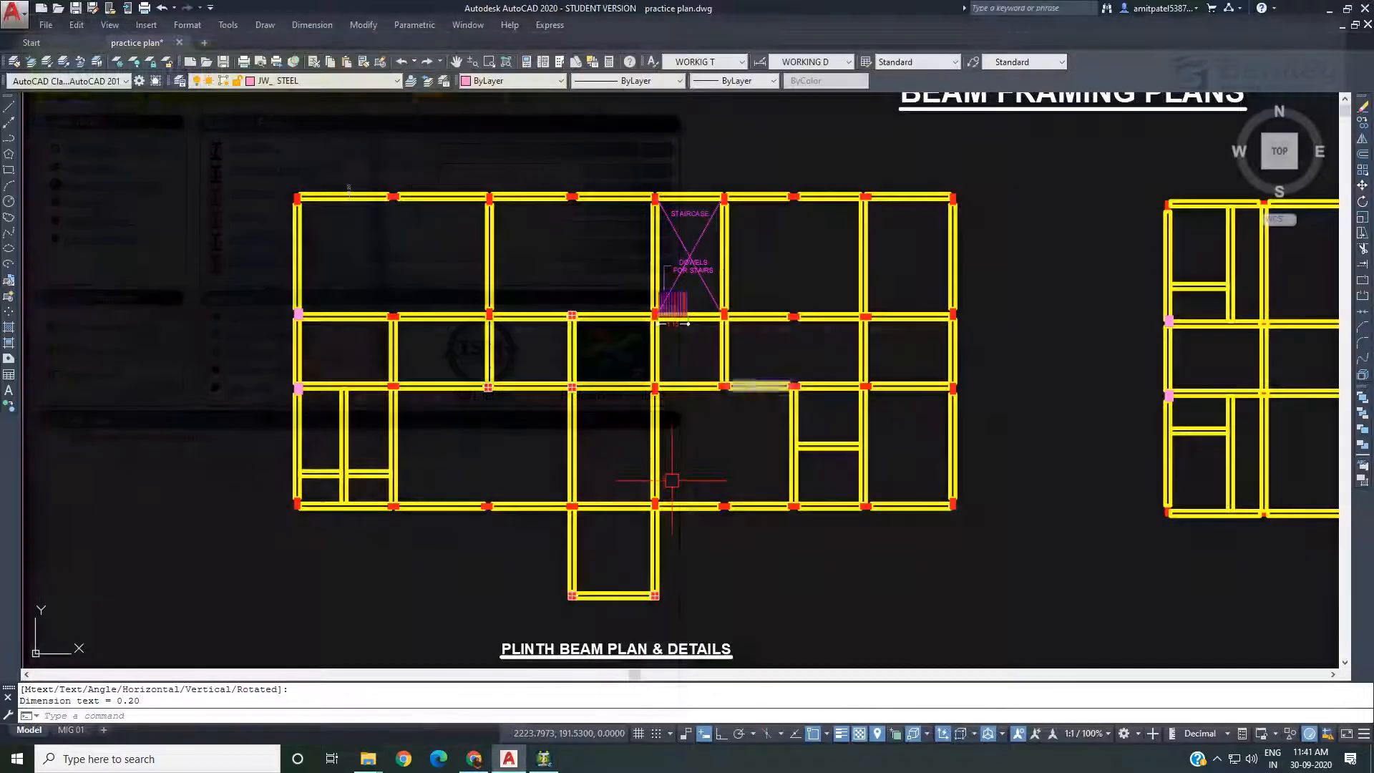
pyautogui.click(545, 758)
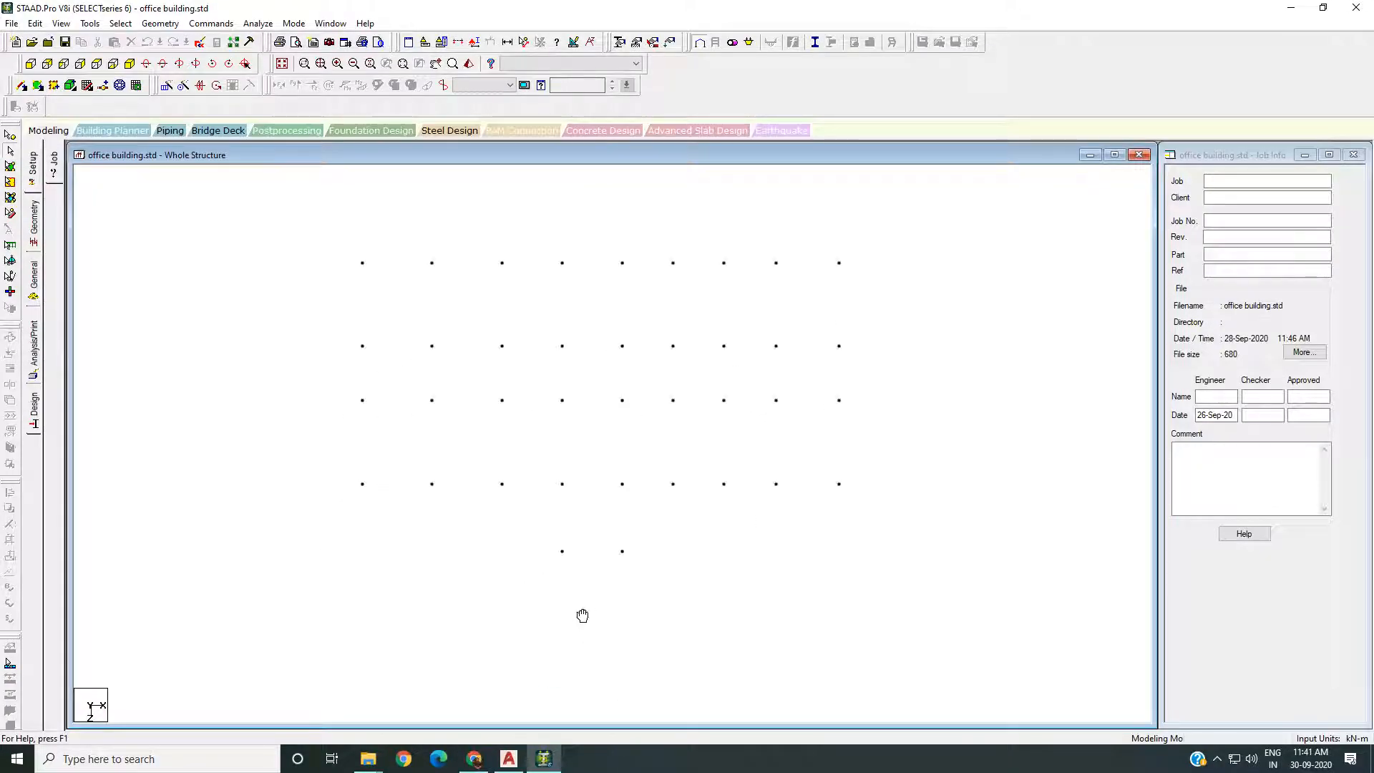
pyautogui.click(543, 759)
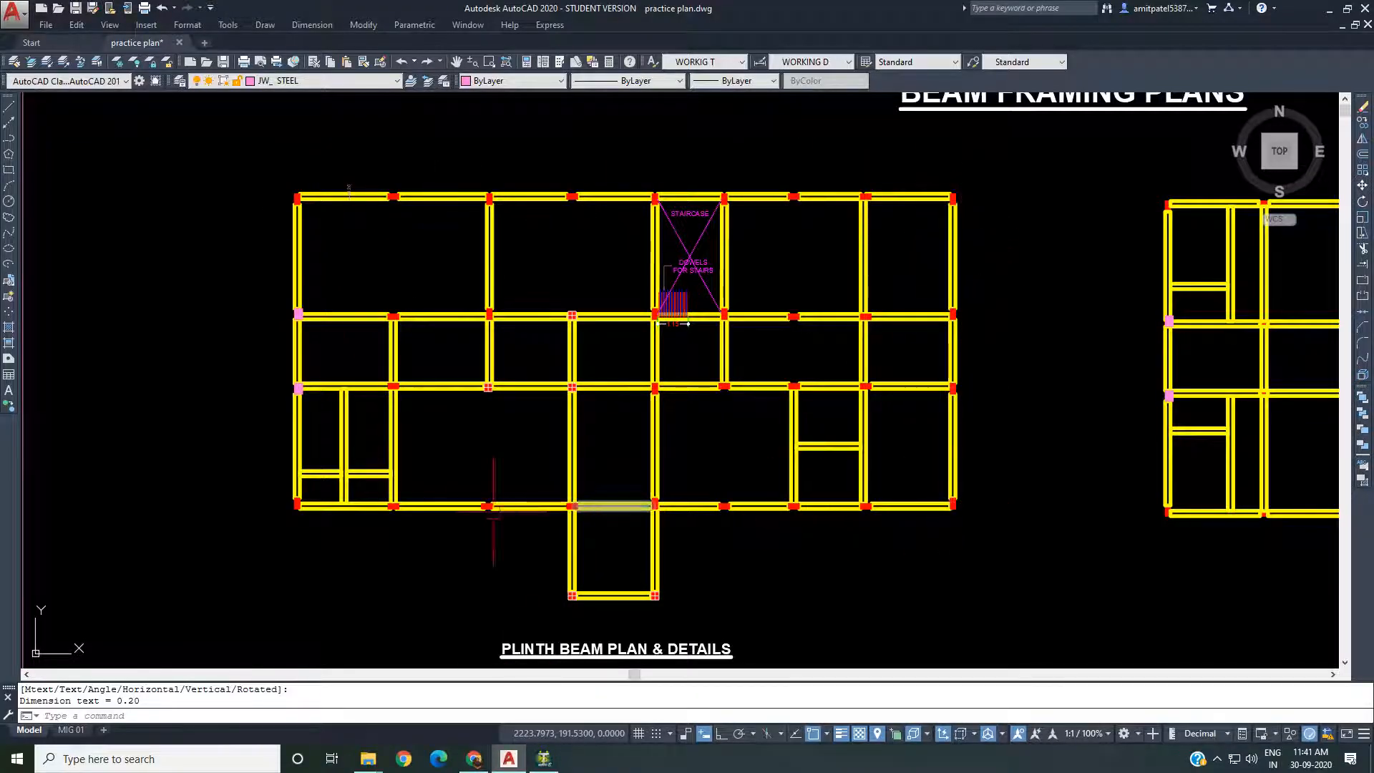
pyautogui.click(544, 758)
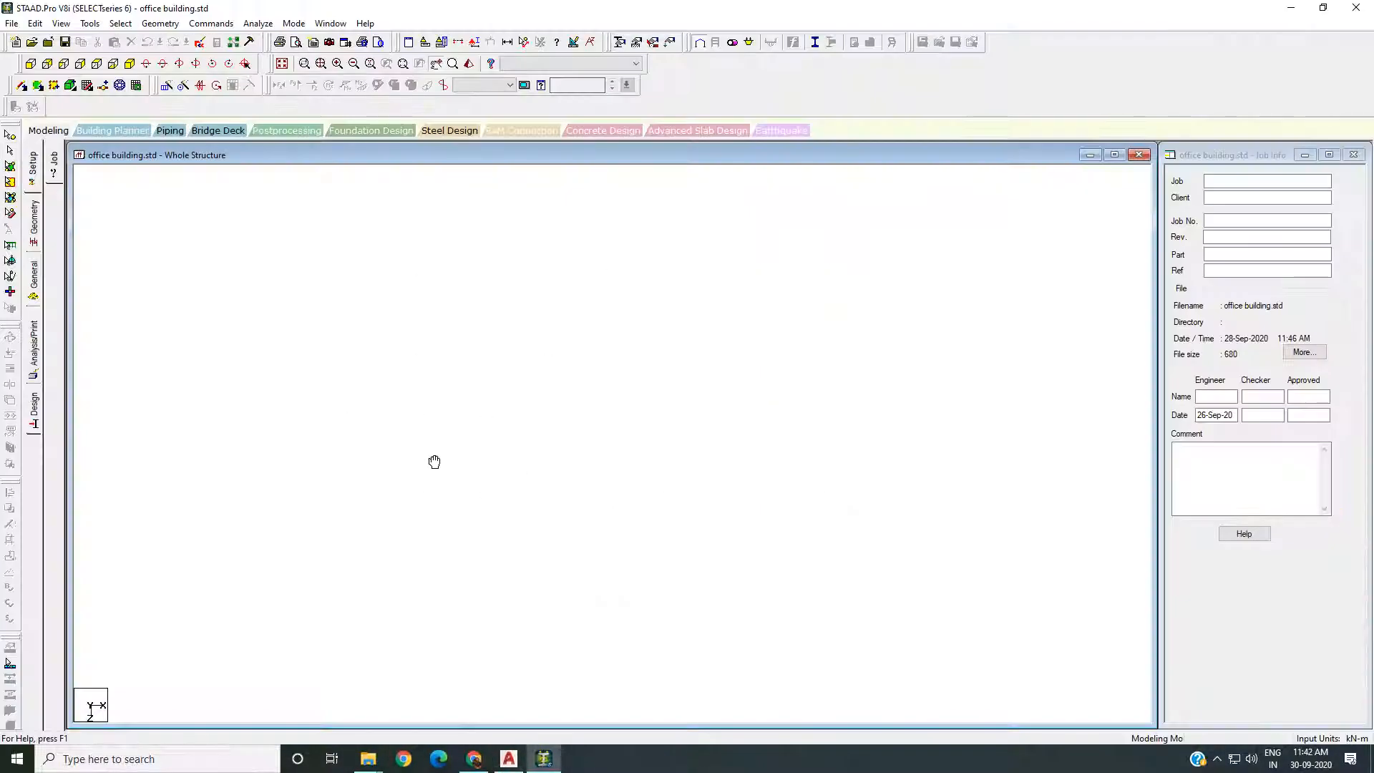
# Draw plinth beams between consecutive nodes along the whole top row of the node grid using Add Beam
pyautogui.moveTo(345, 374); pyautogui.dragTo(351, 365, button='middle')
pyautogui.click(21, 86)
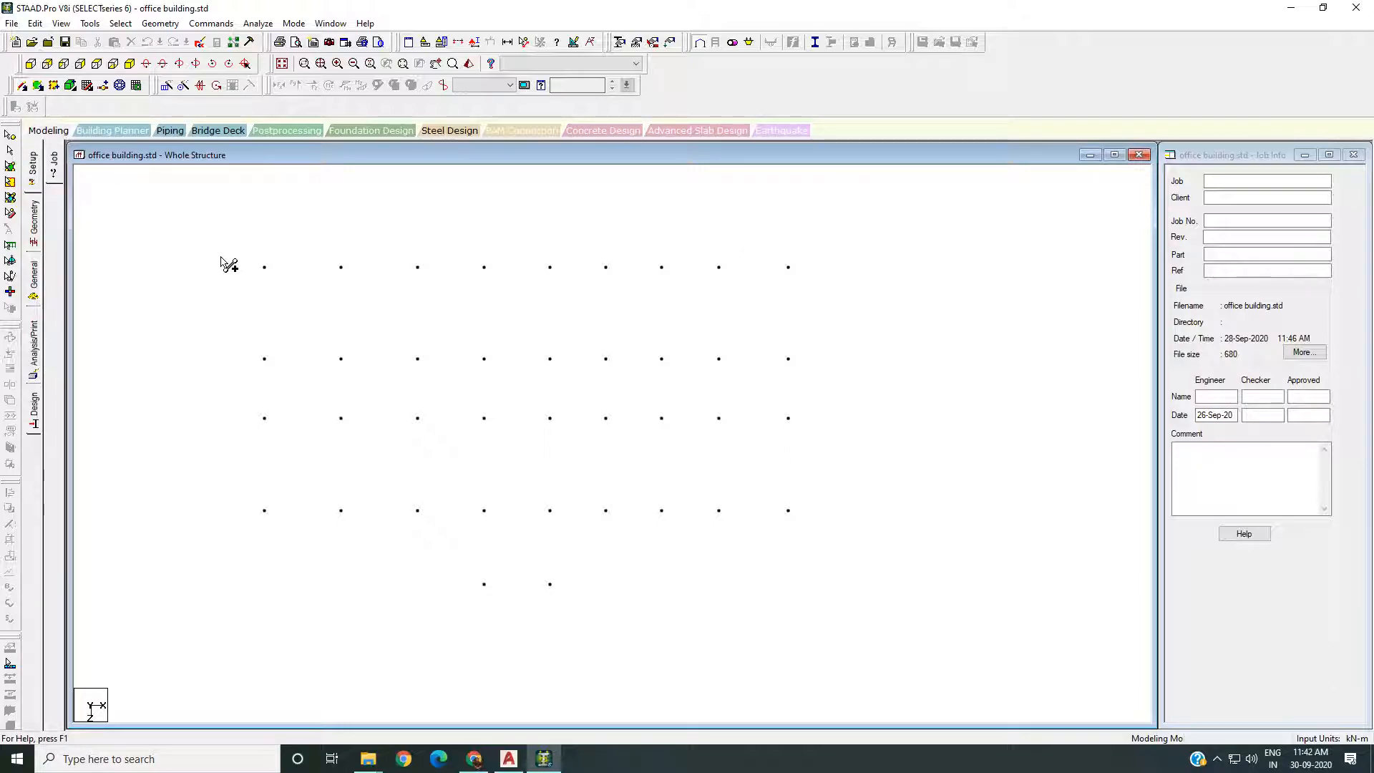
pyautogui.click(24, 86)
pyautogui.moveTo(264, 266)
pyautogui.mouseDown()
pyautogui.moveTo(266, 280)
pyautogui.moveTo(341, 268)
pyautogui.mouseUp()
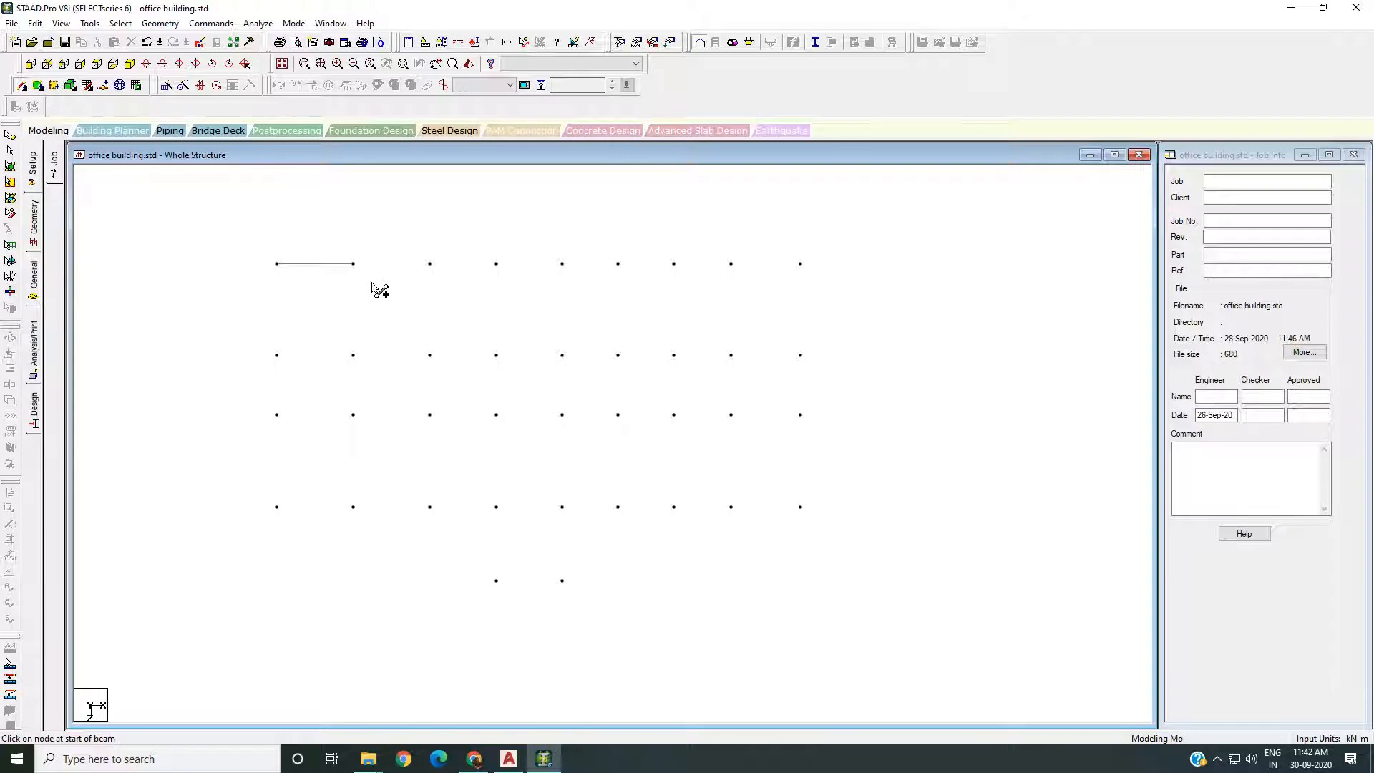
pyautogui.moveTo(356, 268); pyautogui.dragTo(799, 265)
pyautogui.scroll(-1, 465, 312)
pyautogui.moveTo(428, 309); pyautogui.dragTo(410, 270, button='middle')
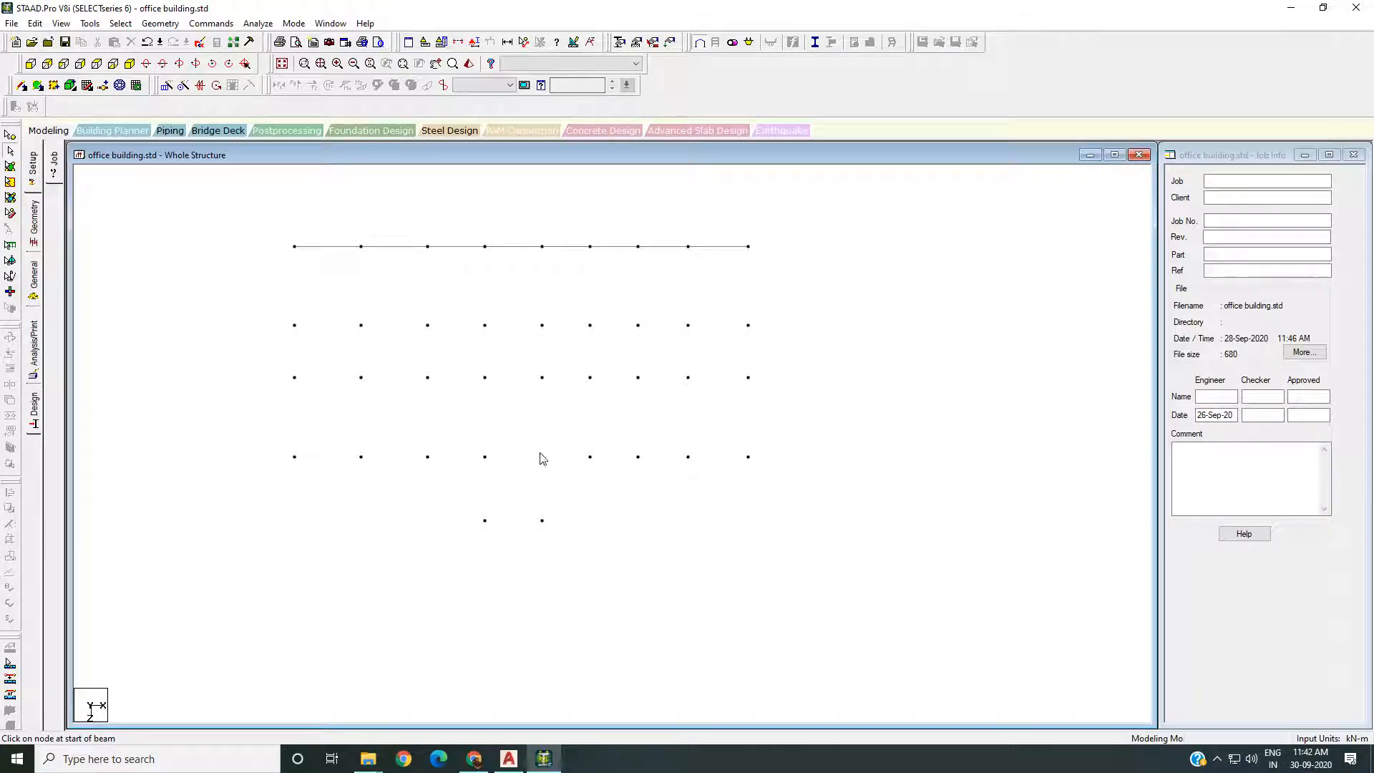
# Select all the nodes in the fourth row, directly above the two projecting bay nodes
pyautogui.moveTo(357, 475); pyautogui.dragTo(355, 476, button='middle')
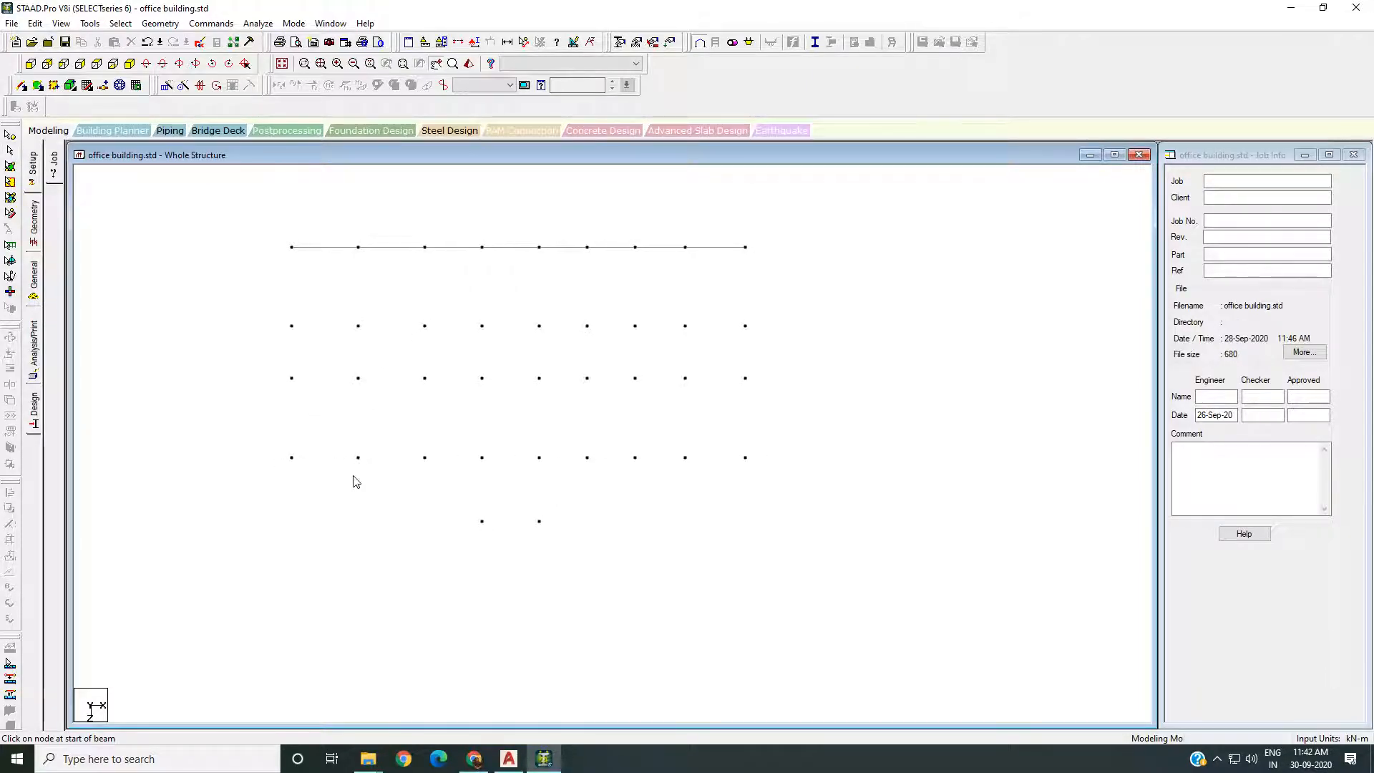
pyautogui.click(10, 136)
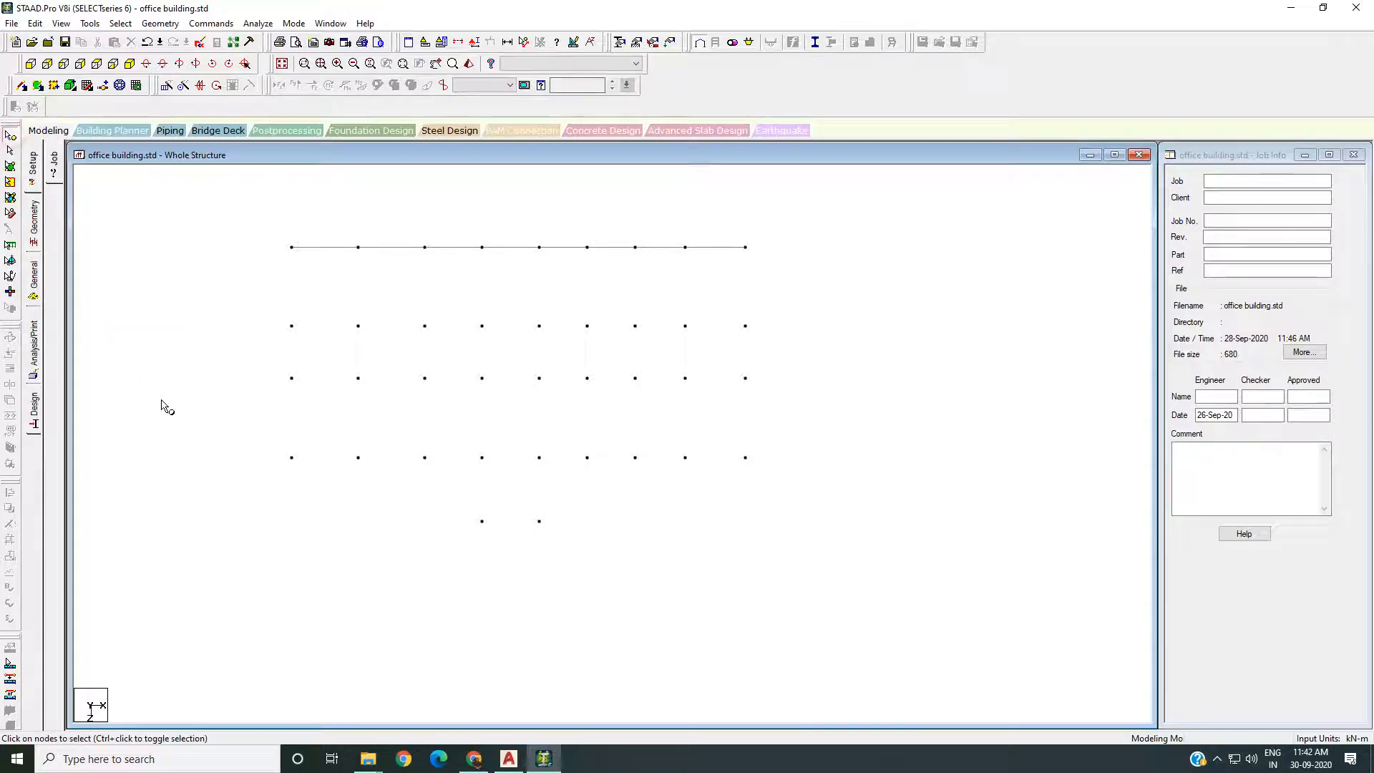
pyautogui.moveTo(299, 450); pyautogui.dragTo(773, 476)
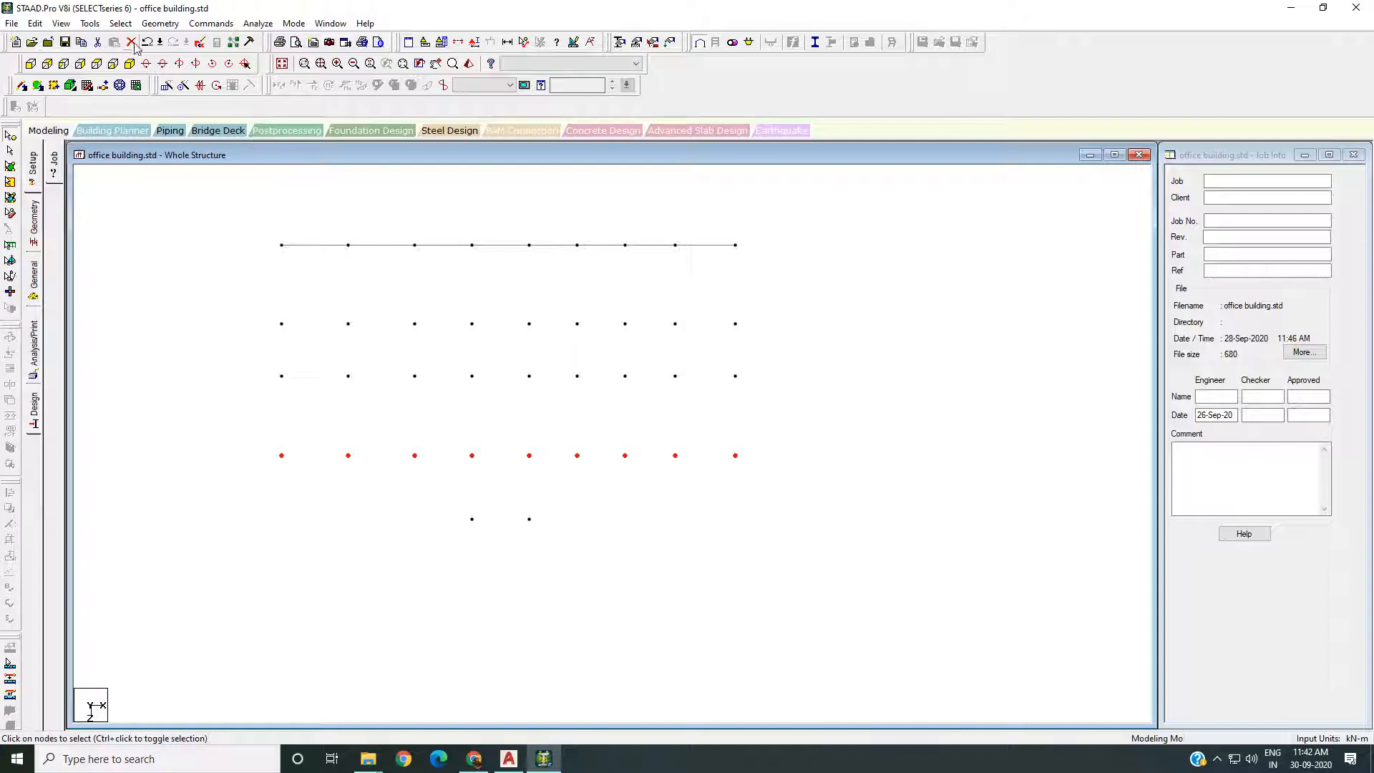
pyautogui.click(153, 24)
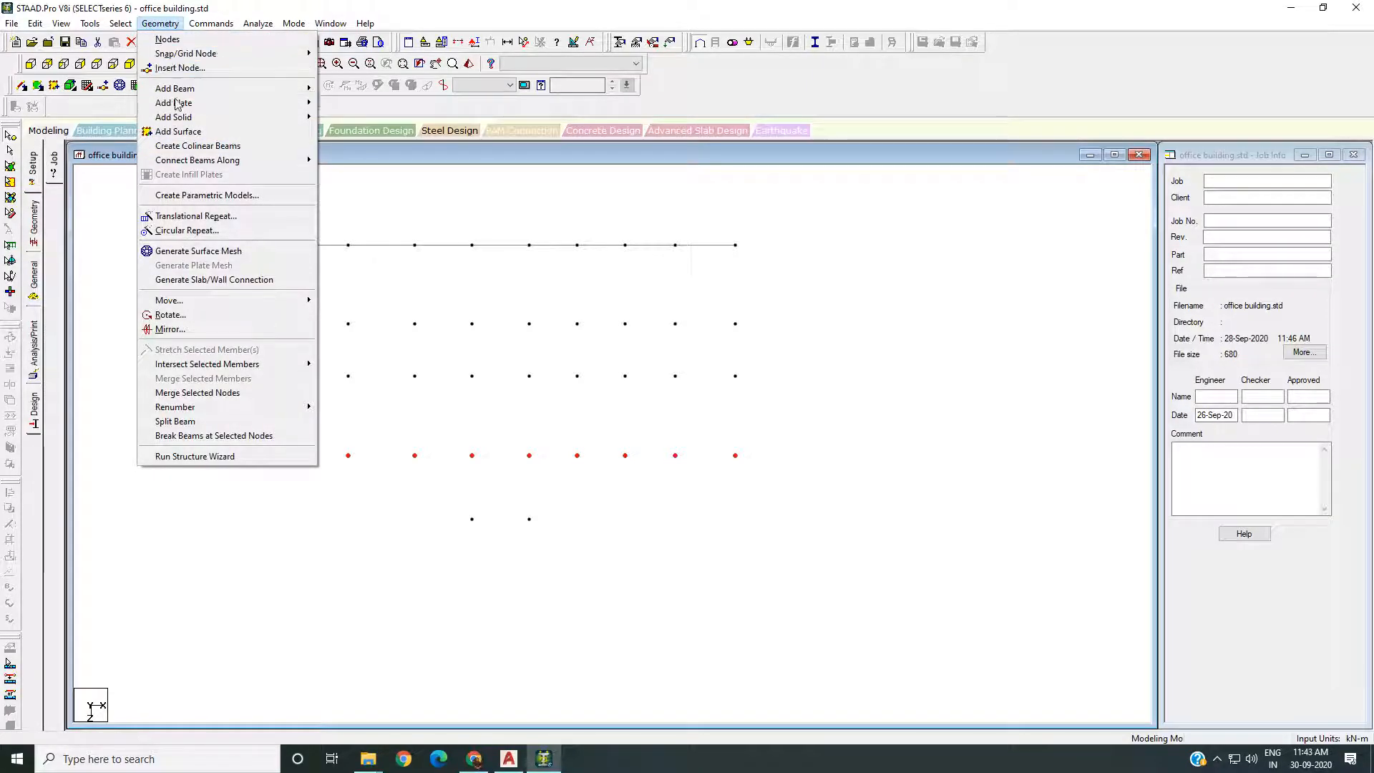
pyautogui.moveTo(215, 163)
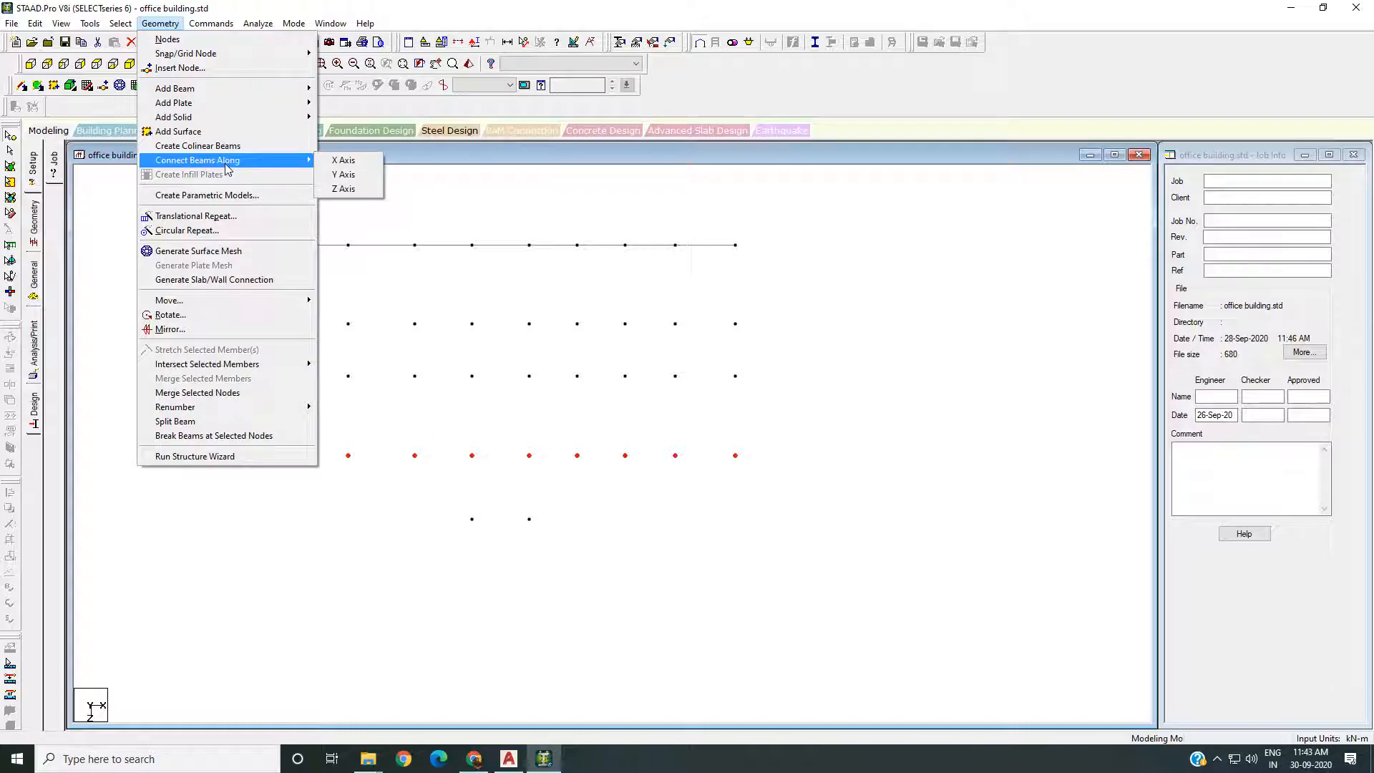
pyautogui.click(422, 466)
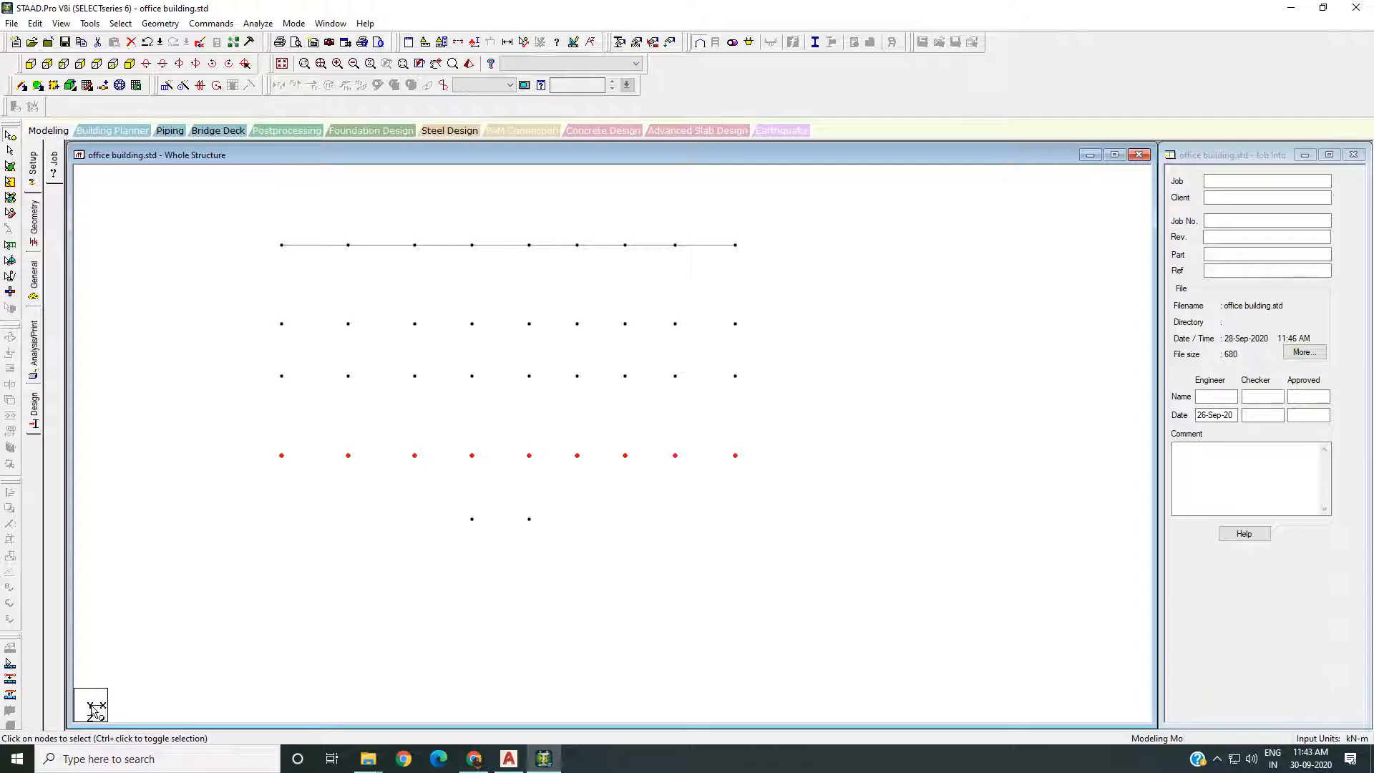
pyautogui.moveTo(251, 217); pyautogui.dragTo(293, 505)
pyautogui.click(193, 469)
pyautogui.click(235, 449)
pyautogui.moveTo(694, 456); pyautogui.dragTo(817, 478)
pyautogui.click(234, 465)
pyautogui.moveTo(379, 450); pyautogui.dragTo(741, 465)
pyautogui.click(1217, 759)
pyautogui.click(1188, 729)
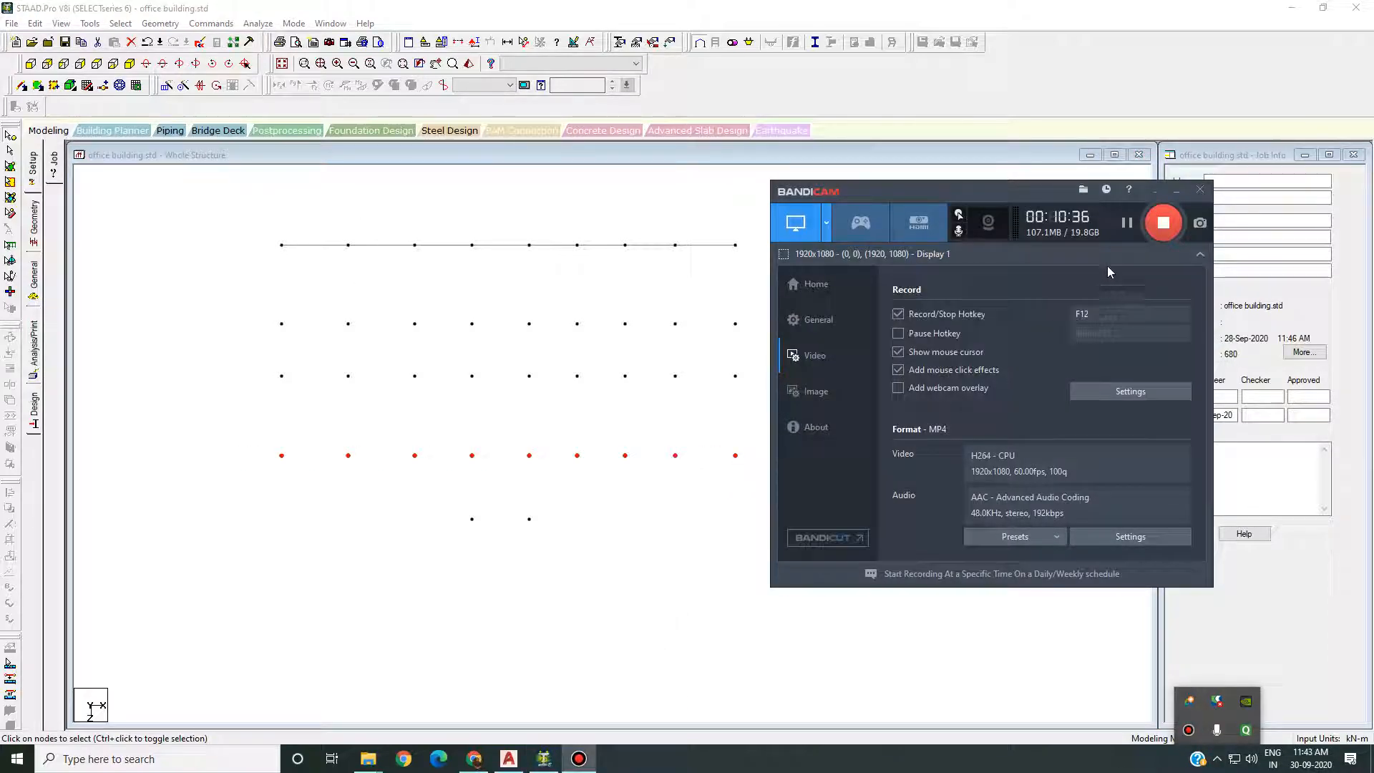
pyautogui.click(1176, 189)
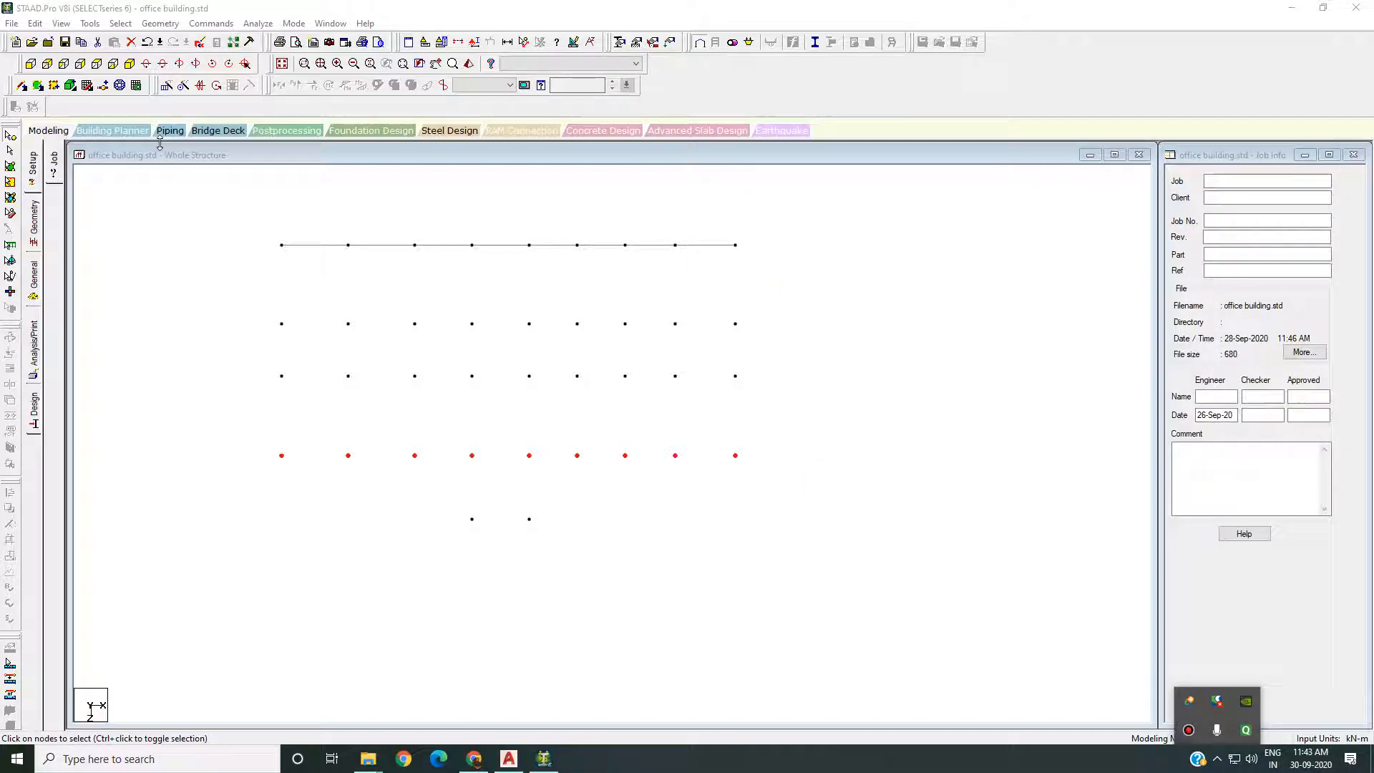
# Connect the selected fourth-row nodes with beams along the X axis
pyautogui.click(147, 25)
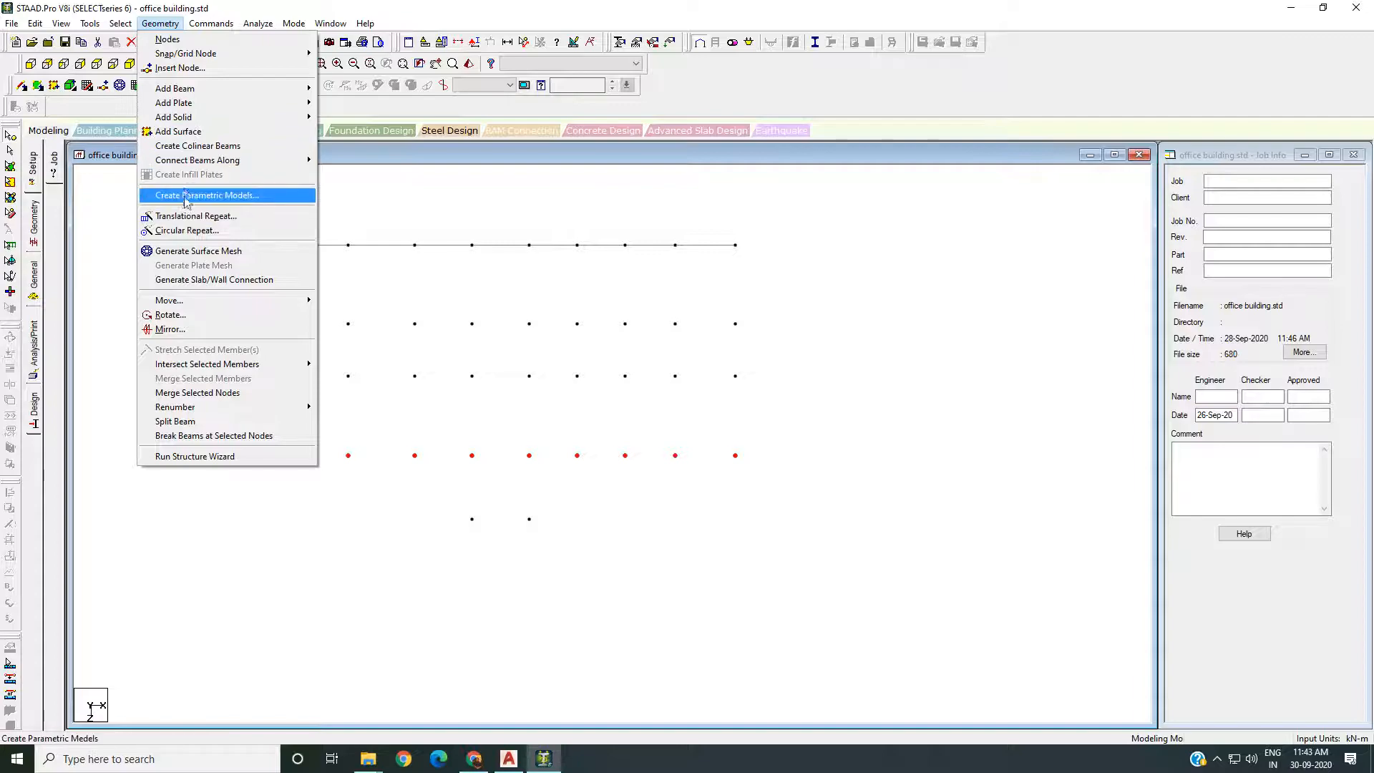
pyautogui.moveTo(226, 166)
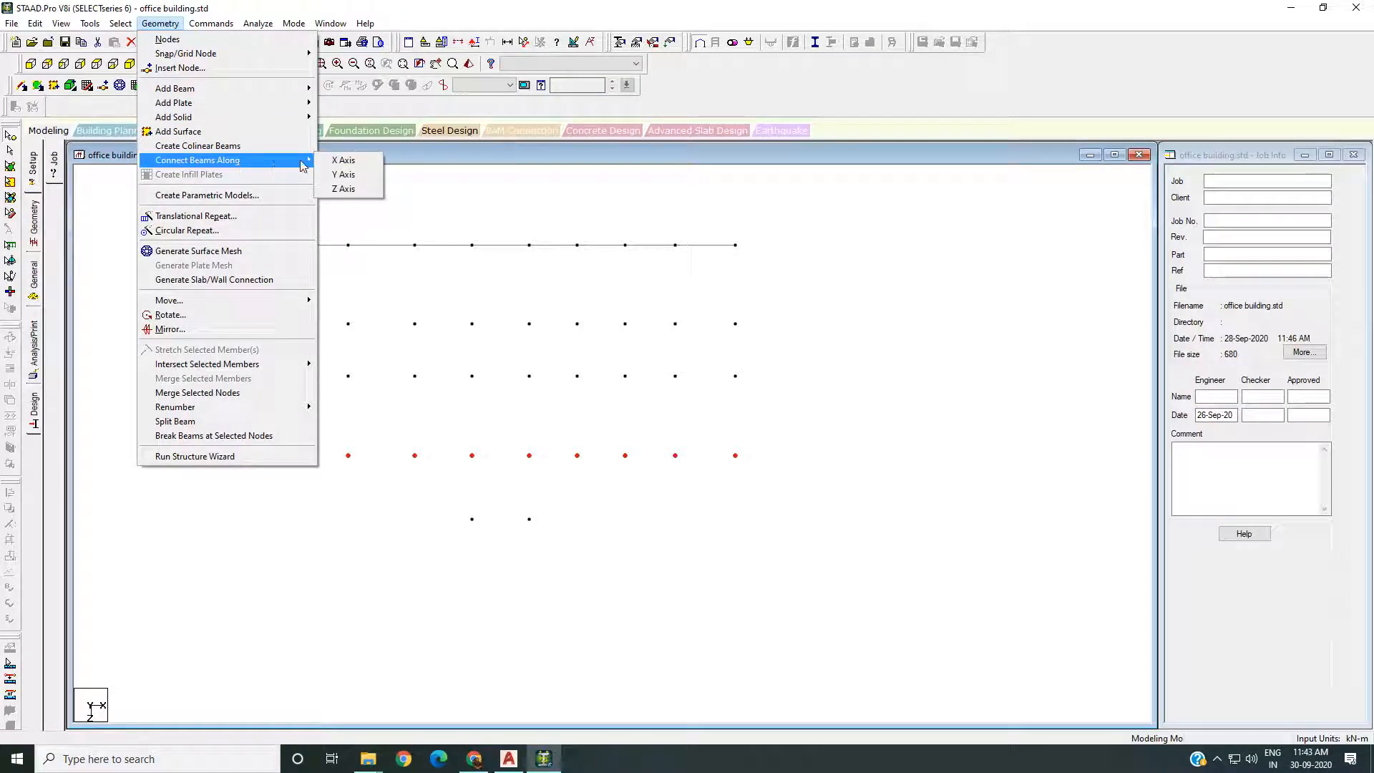
pyautogui.click(361, 167)
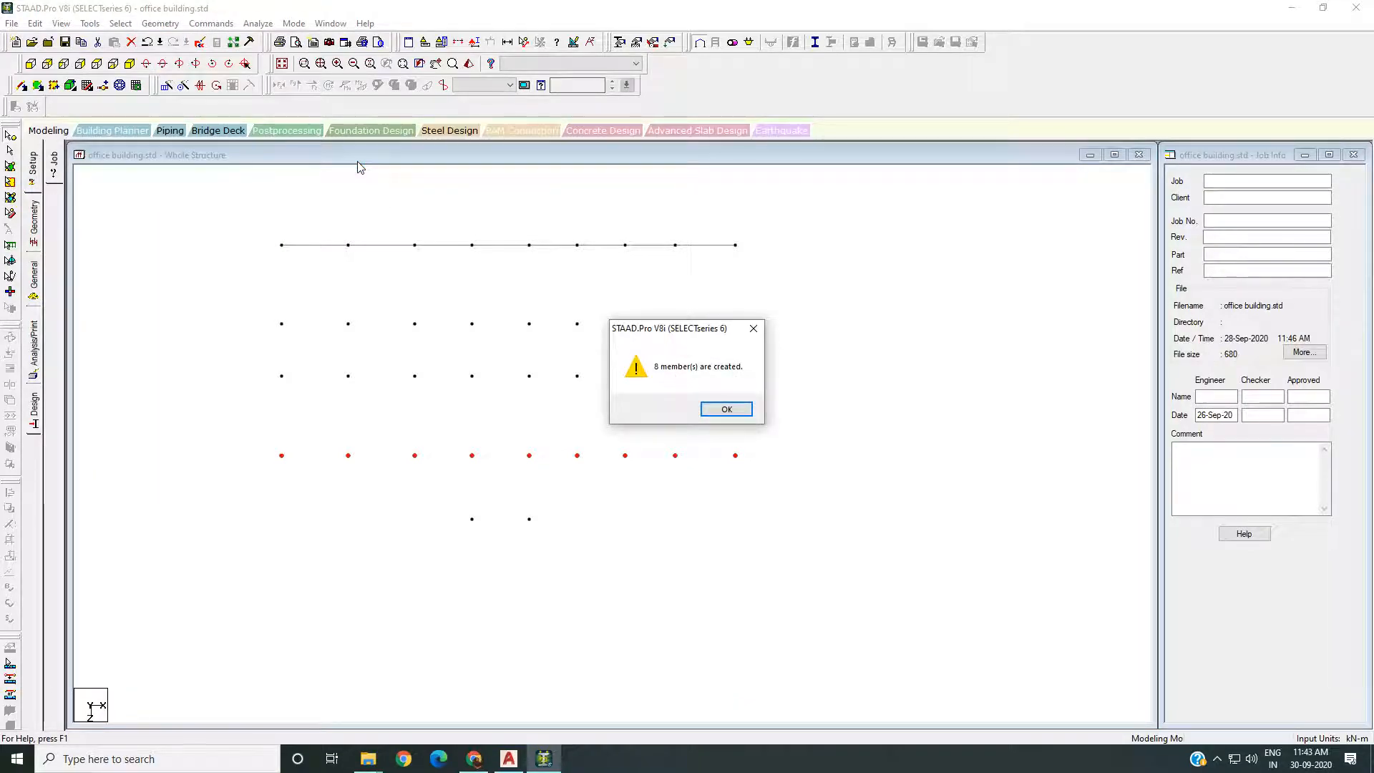
pyautogui.moveTo(641, 329); pyautogui.dragTo(634, 312)
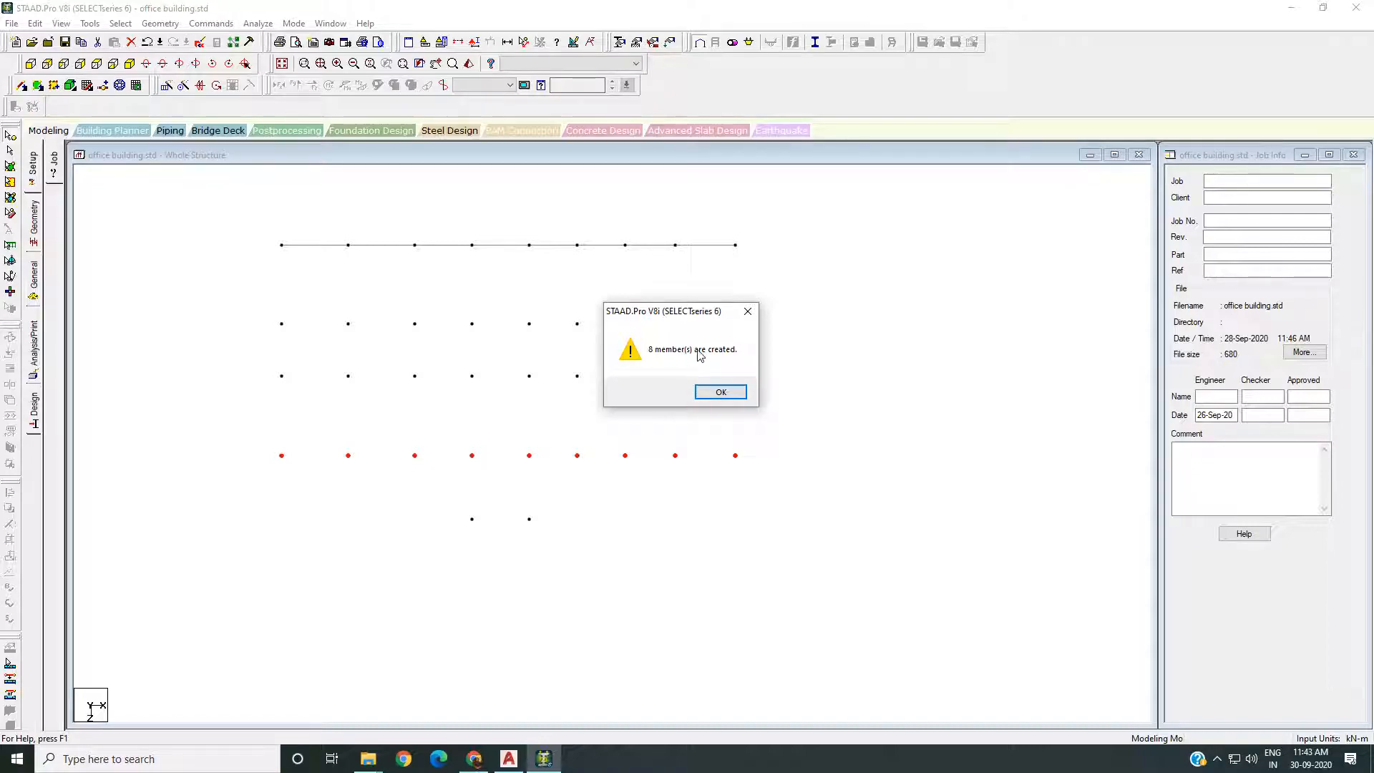
pyautogui.moveTo(696, 305); pyautogui.dragTo(732, 251)
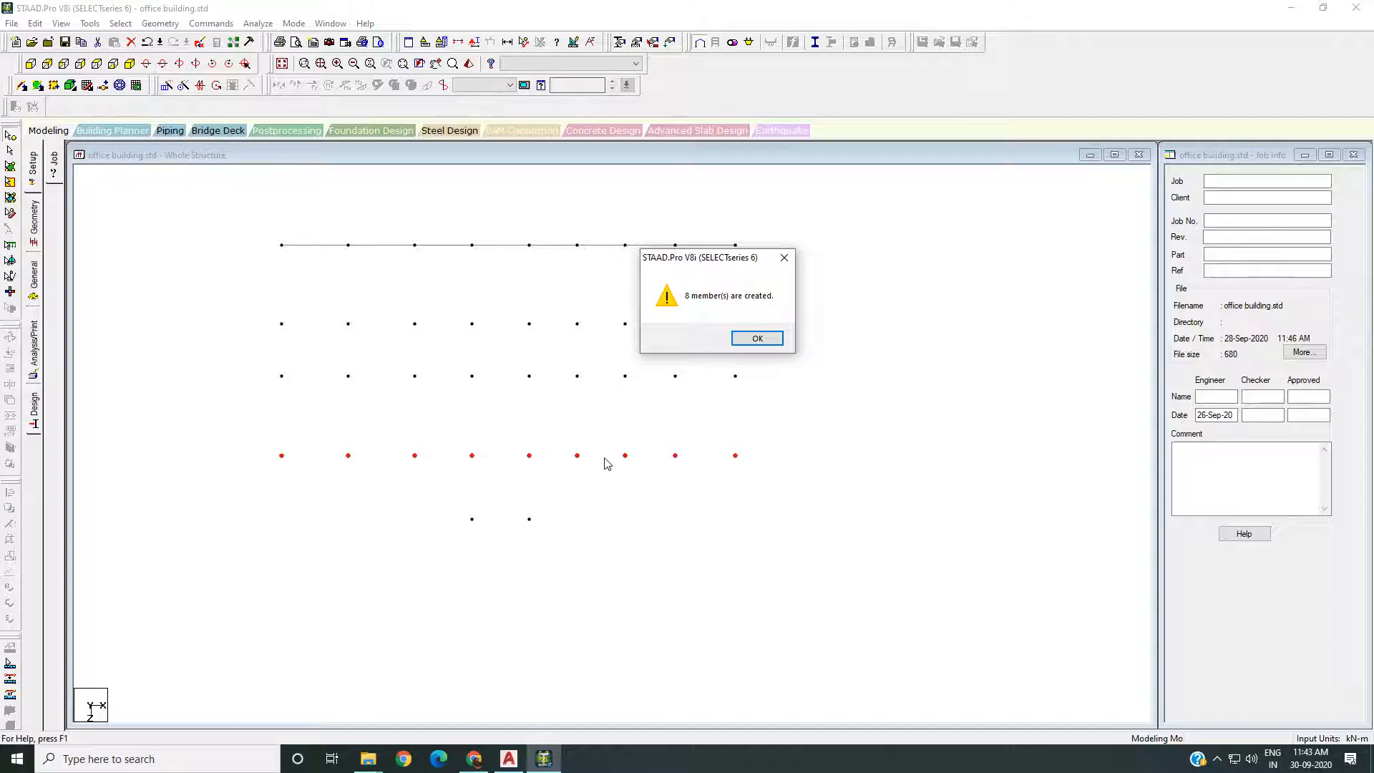
pyautogui.click(757, 338)
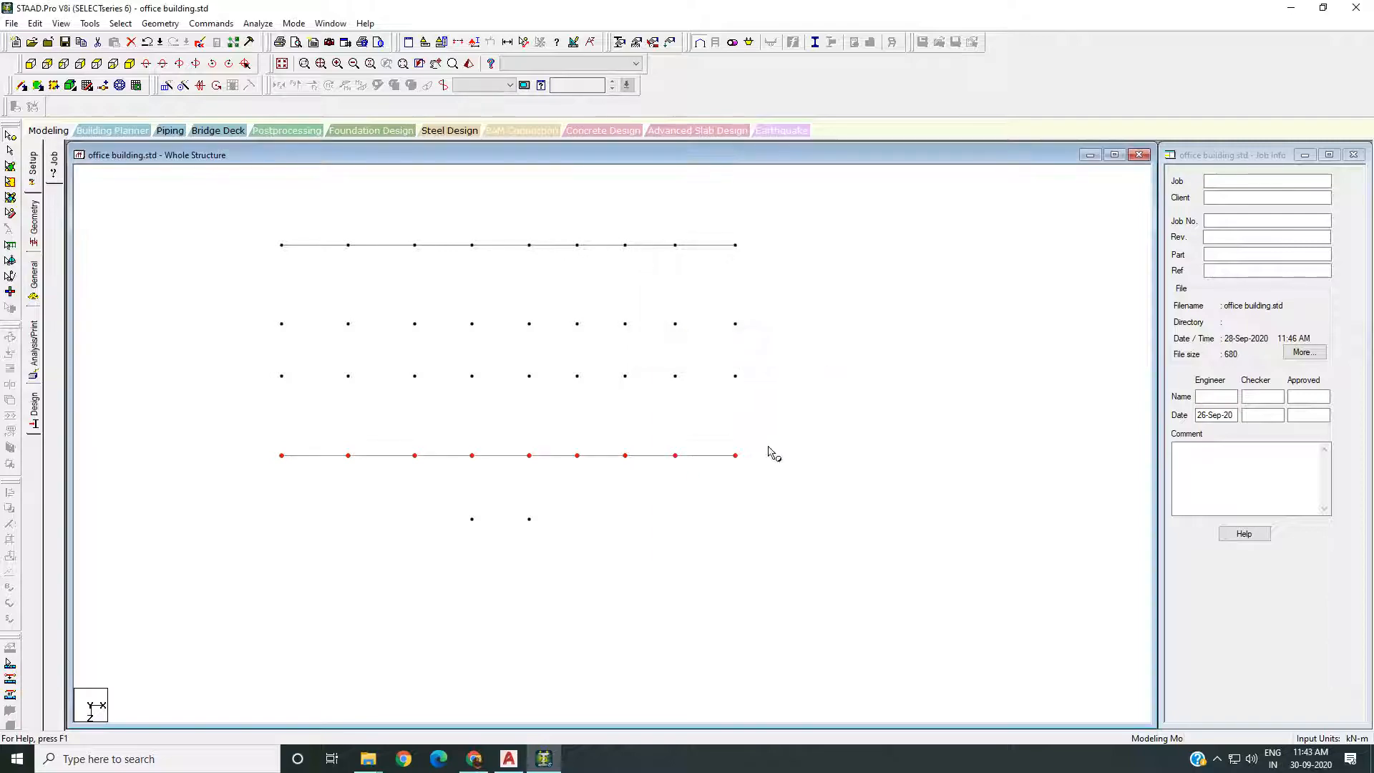
# Select the four nodes of the leftmost grid column and connect them with beams along the Z axis
pyautogui.scroll(-1, 312, 512)
pyautogui.moveTo(318, 528); pyautogui.dragTo(337, 530, button='middle')
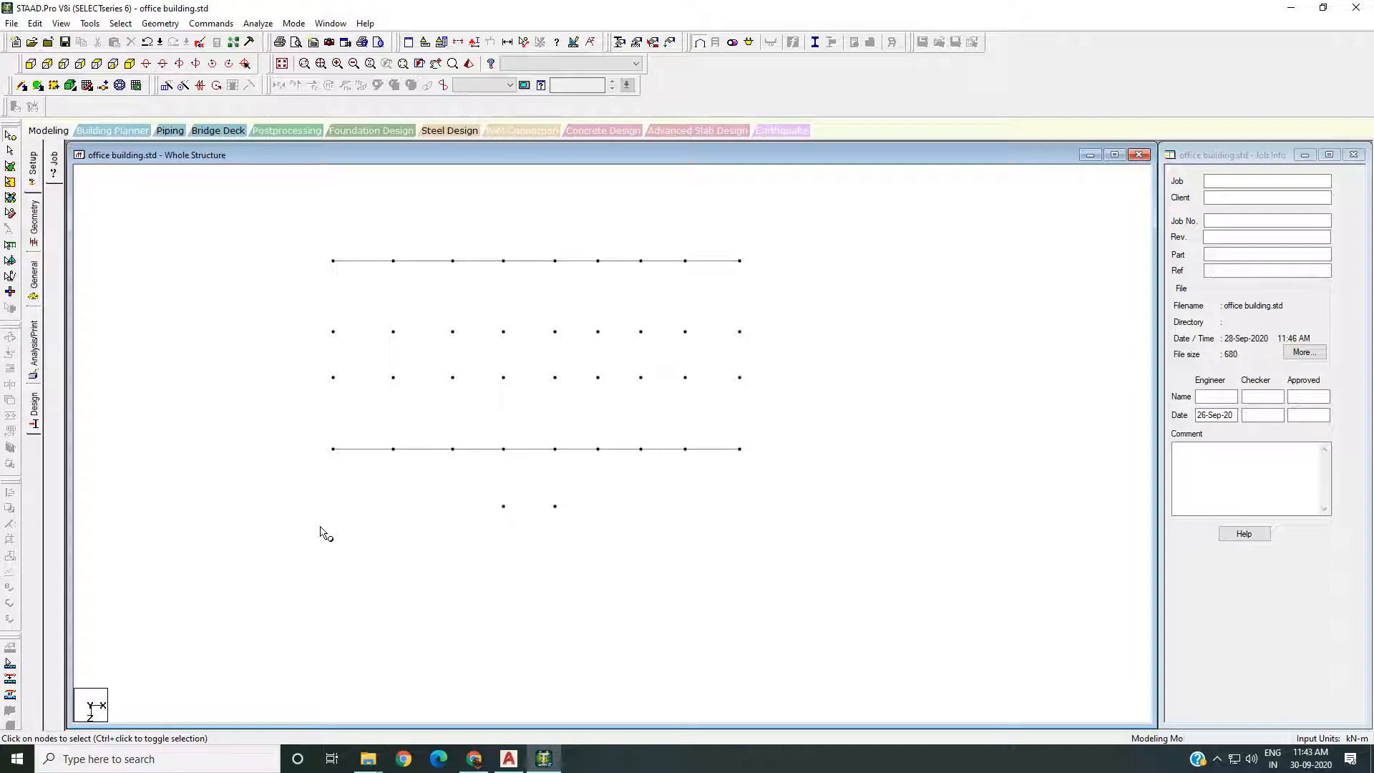
pyautogui.scroll(-1, 322, 479)
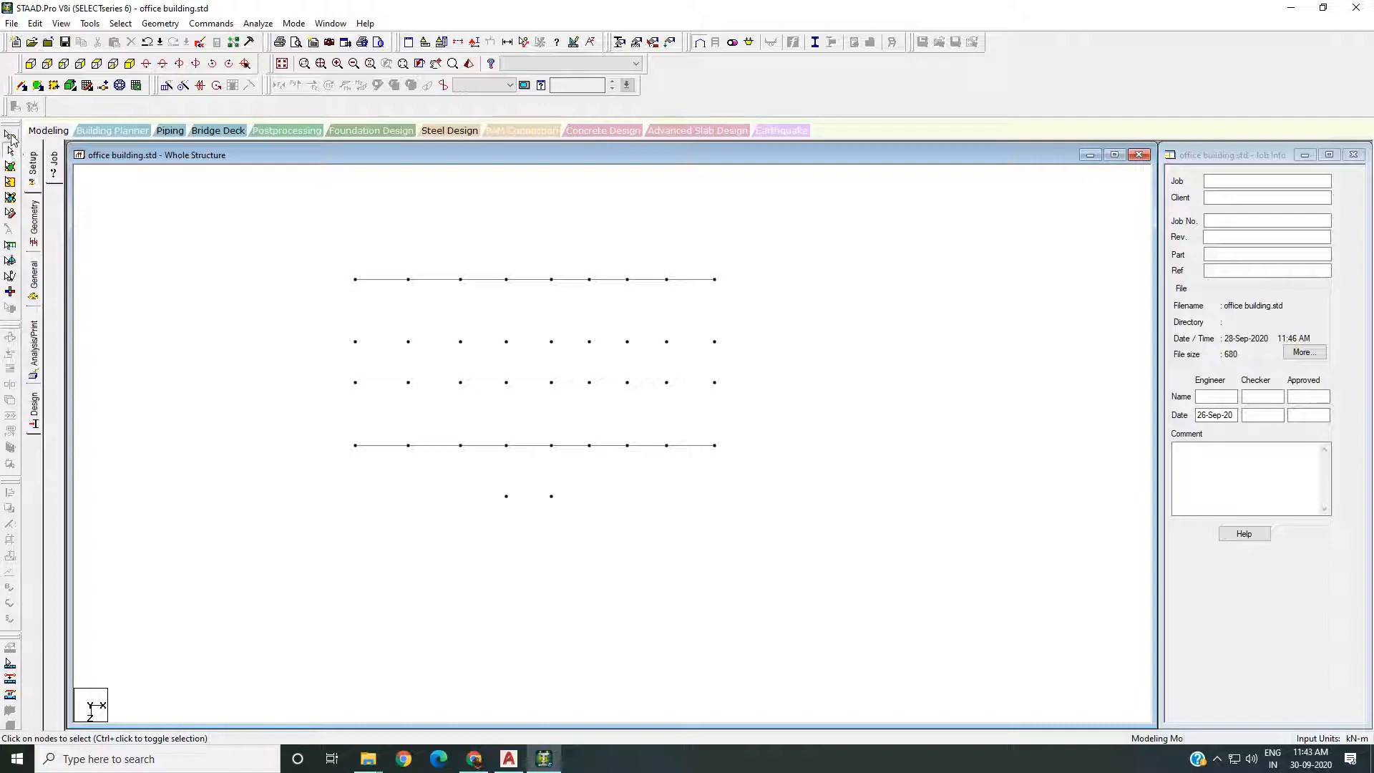
pyautogui.moveTo(351, 413); pyautogui.dragTo(373, 487)
pyautogui.moveTo(319, 245); pyautogui.dragTo(366, 505)
pyautogui.moveTo(319, 378); pyautogui.dragTo(308, 382)
pyautogui.click(160, 23)
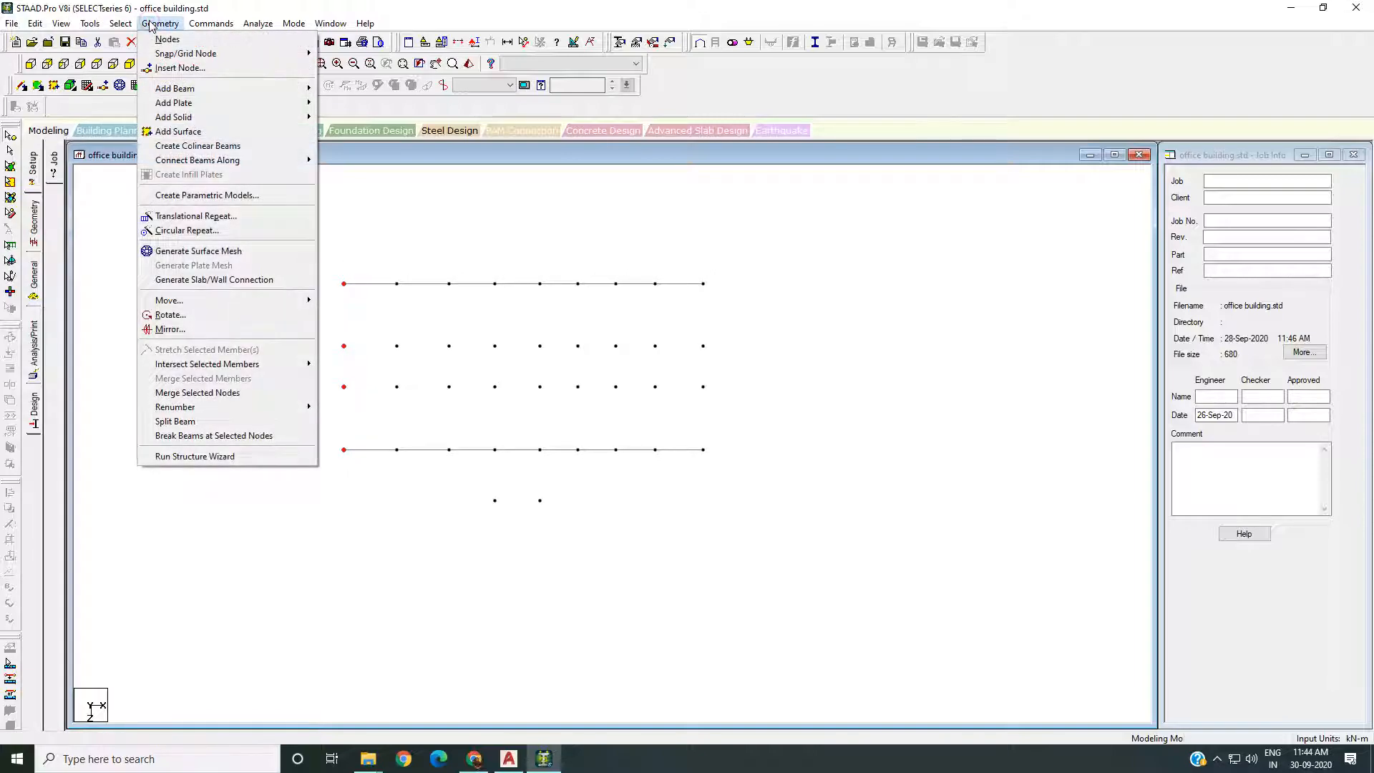
pyautogui.moveTo(185, 165)
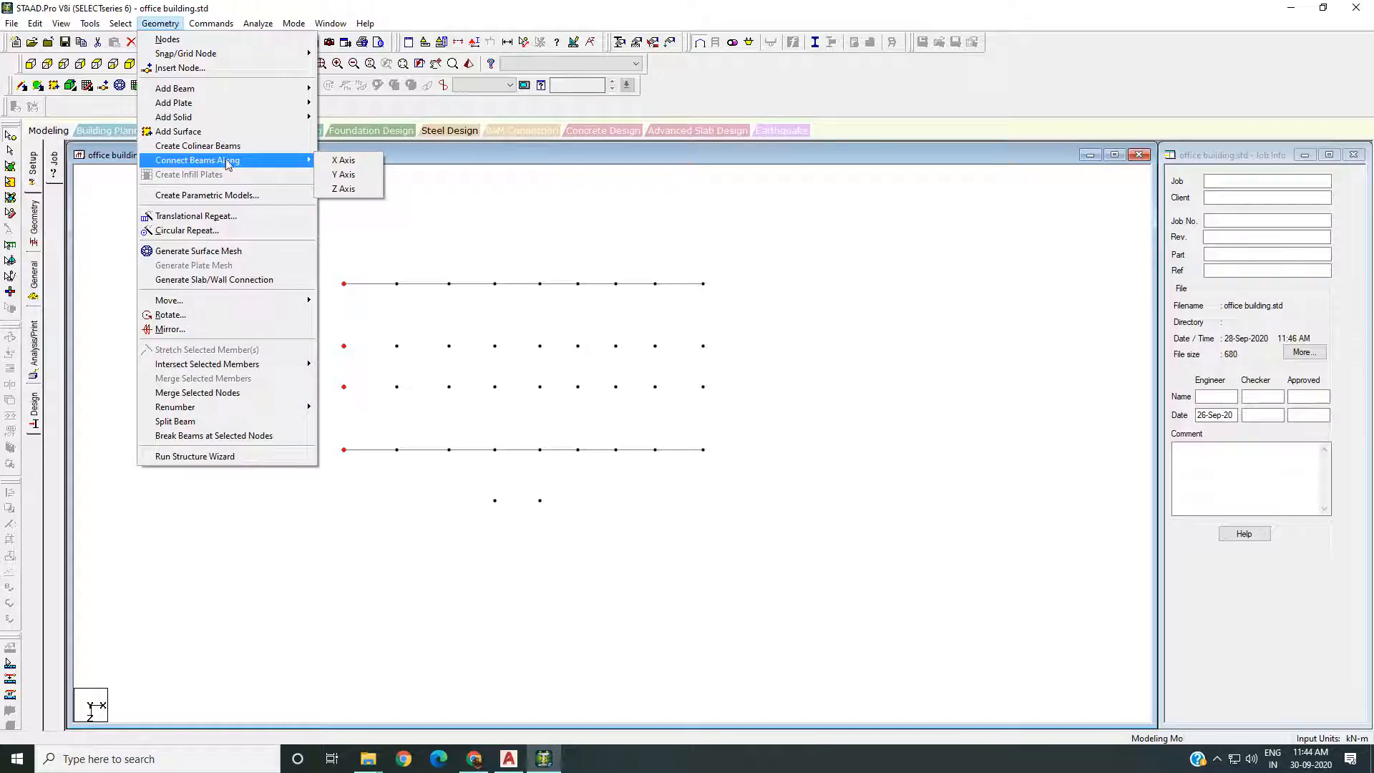
pyautogui.click(345, 189)
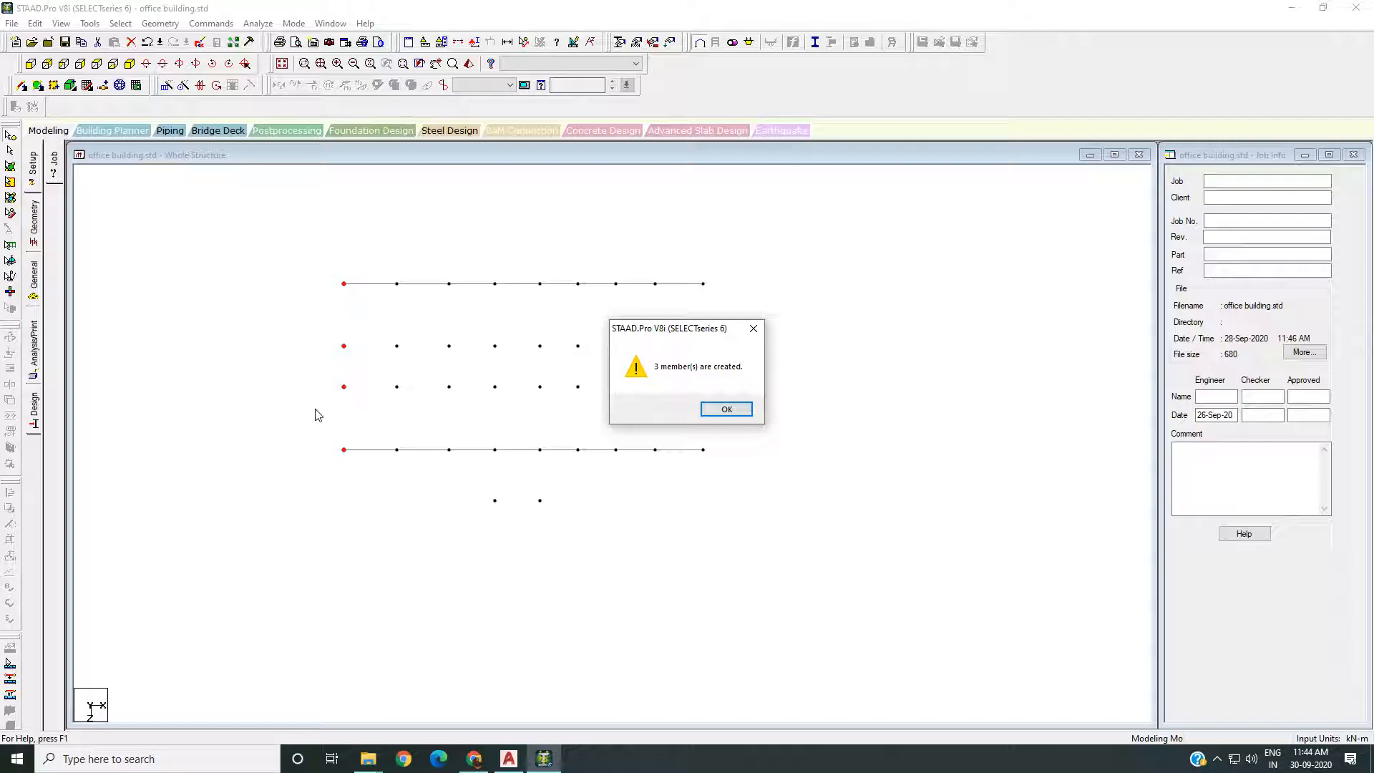
pyautogui.click(704, 412)
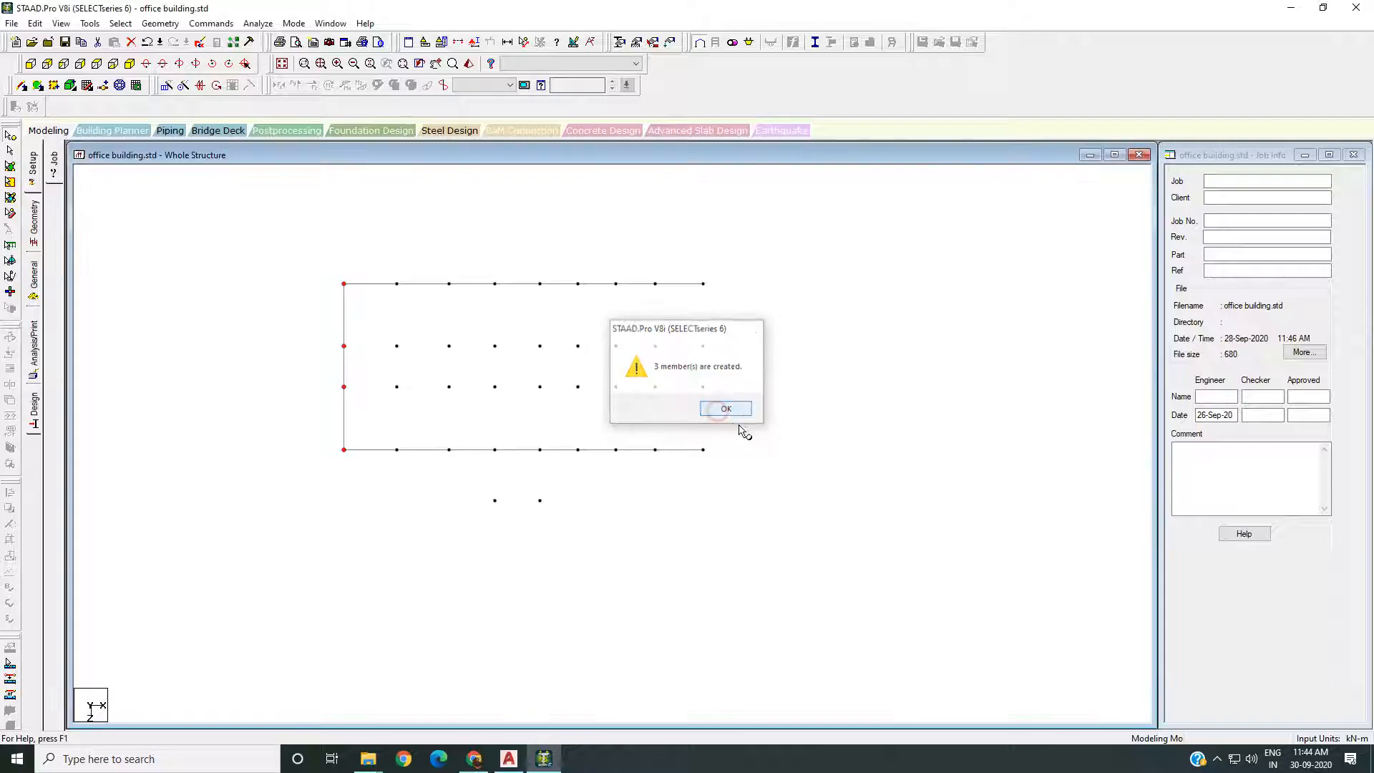
# Select the four nodes of the rightmost grid column and connect them with beams along the Z axis
pyautogui.moveTo(712, 376); pyautogui.dragTo(755, 501)
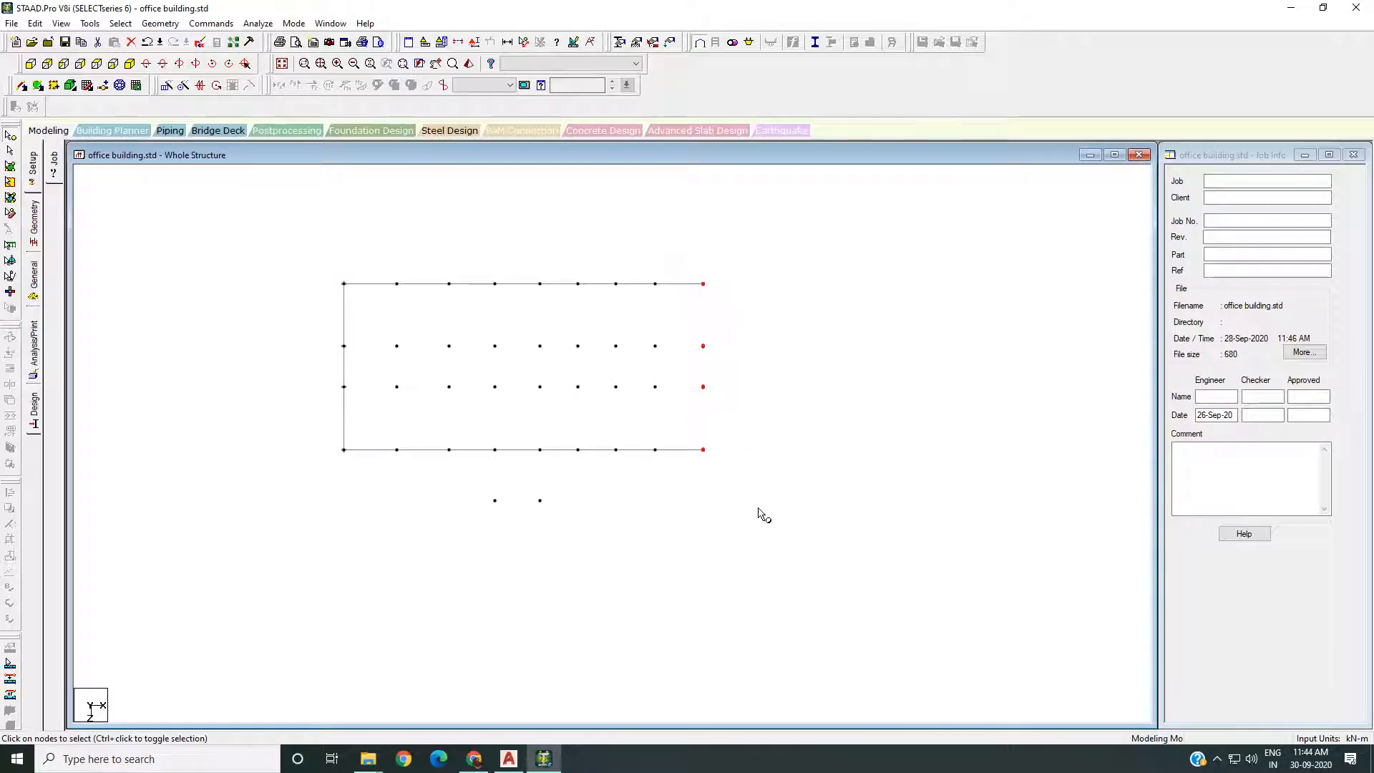
pyautogui.click(155, 24)
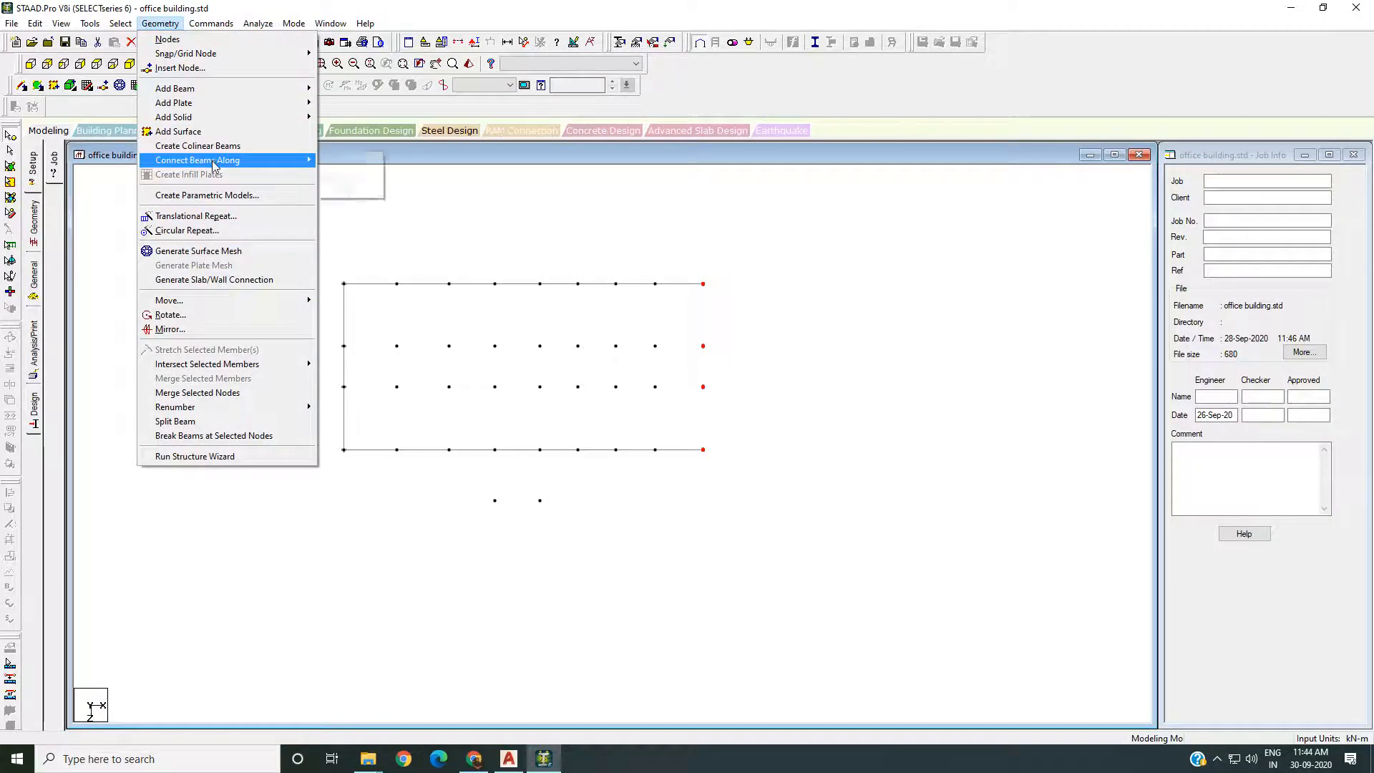
pyautogui.moveTo(209, 159)
pyautogui.click(349, 188)
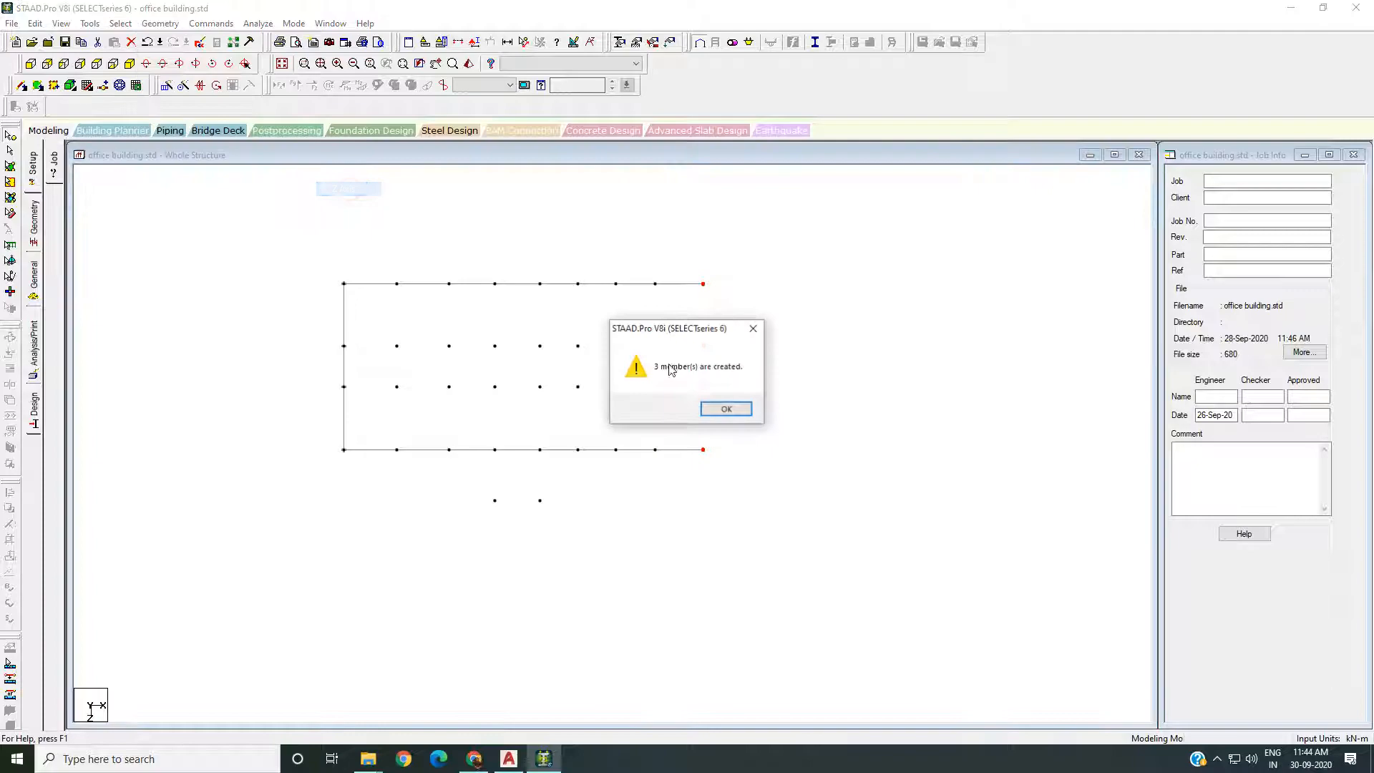
pyautogui.click(712, 408)
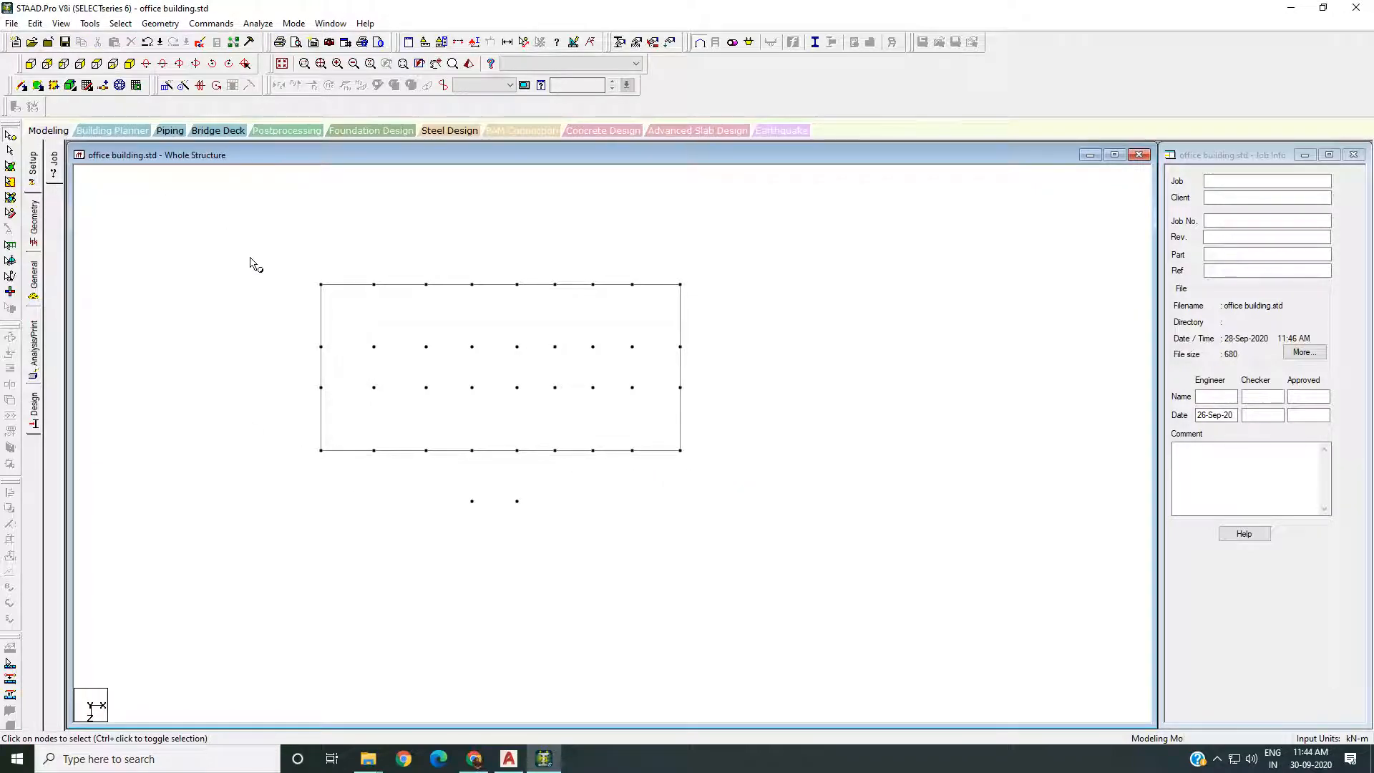
# Draw the three beams enclosing the projecting bay below the fourth row using Add Beam
pyautogui.click(22, 86)
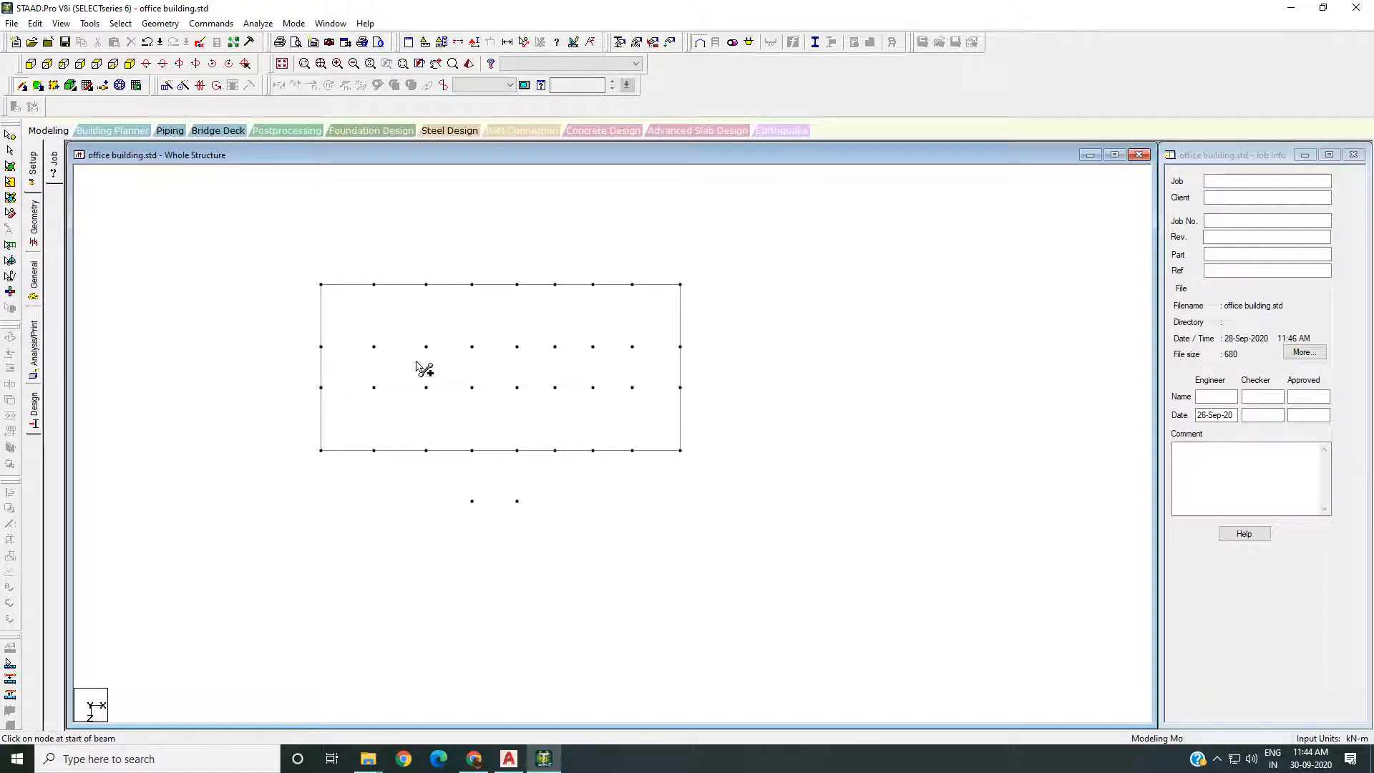
pyautogui.click(472, 450)
pyautogui.click(471, 501)
pyautogui.click(517, 450)
pyautogui.click(516, 501)
pyautogui.click(471, 501)
pyautogui.click(517, 500)
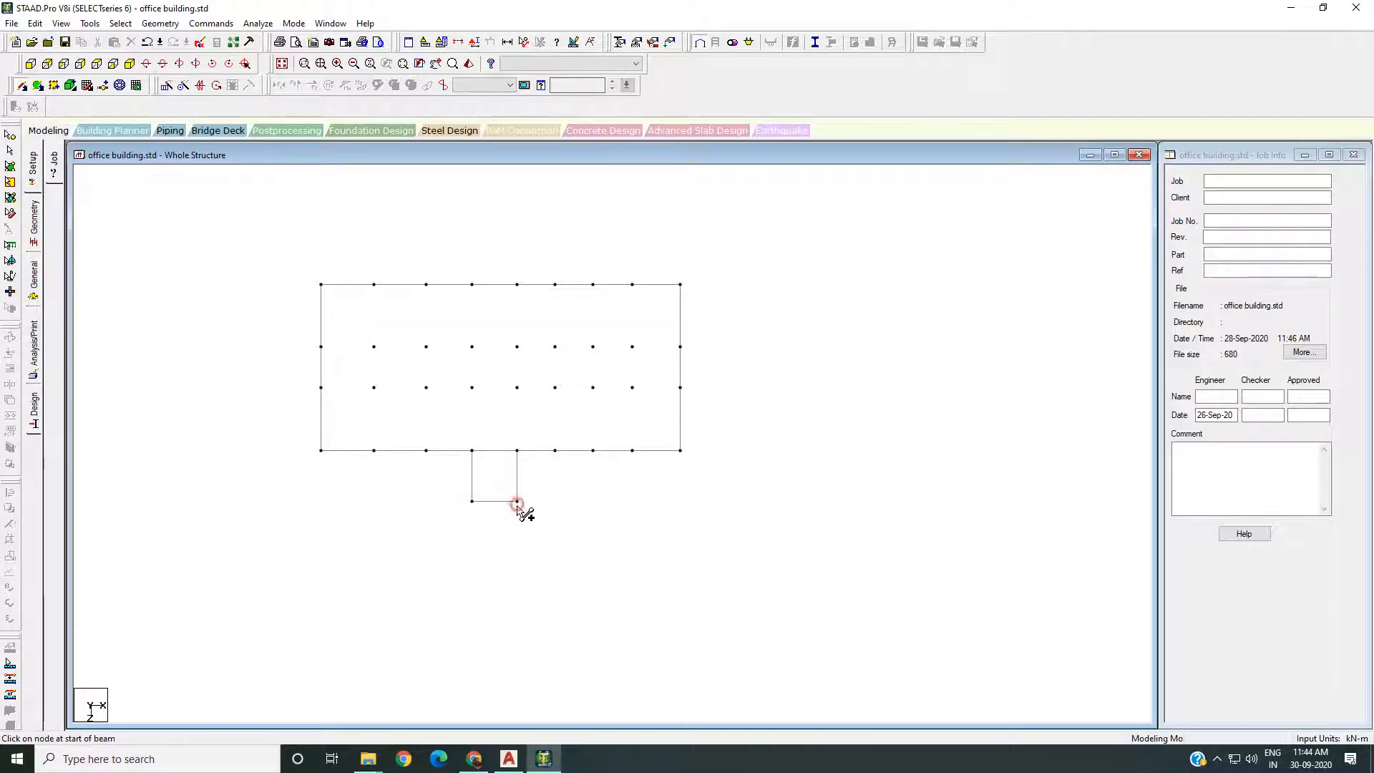
pyautogui.moveTo(391, 628); pyautogui.dragTo(373, 613, button='middle')
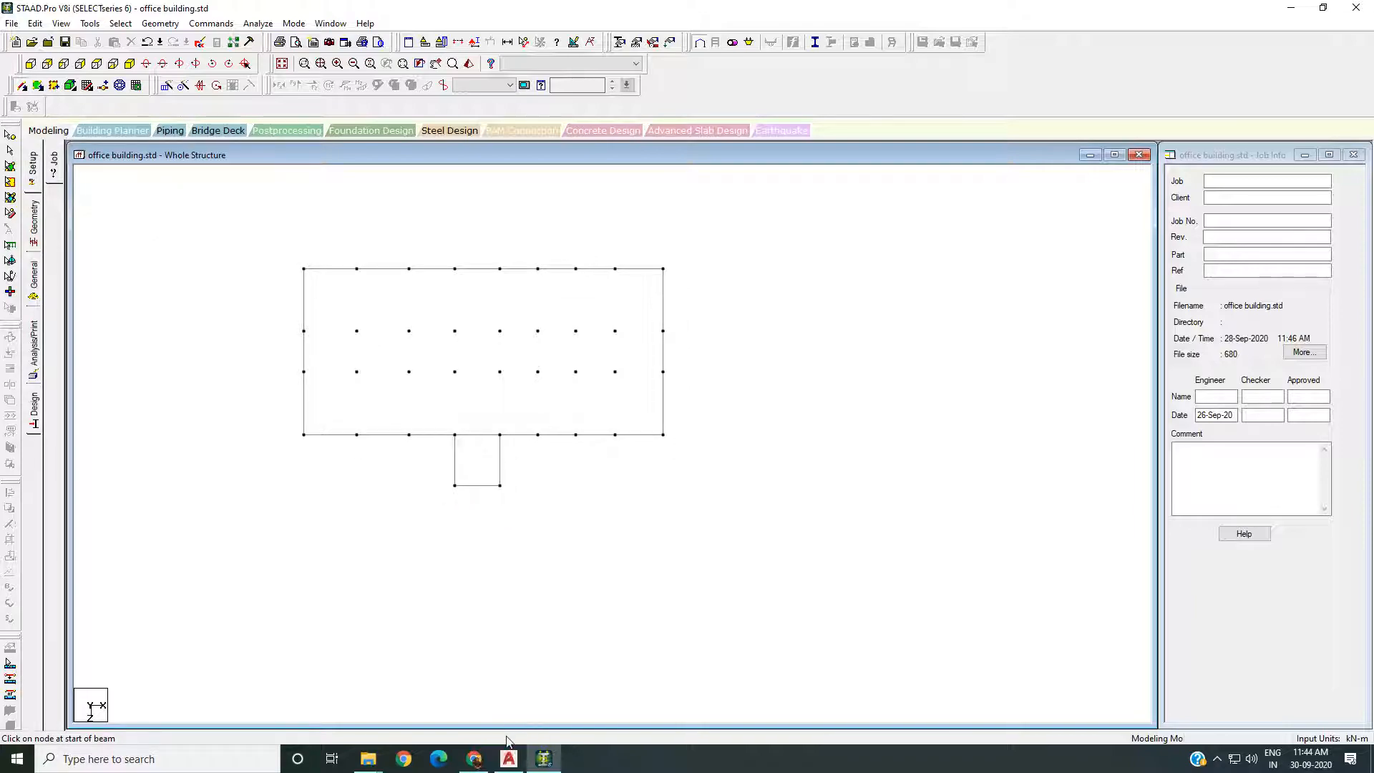
# Check the plinth beam plan in AutoCAD, then connect the nodes of the two middle rows in STAAD.Pro with beams along the X axis
pyautogui.click(508, 759)
pyautogui.moveTo(513, 388); pyautogui.dragTo(506, 381, button='middle')
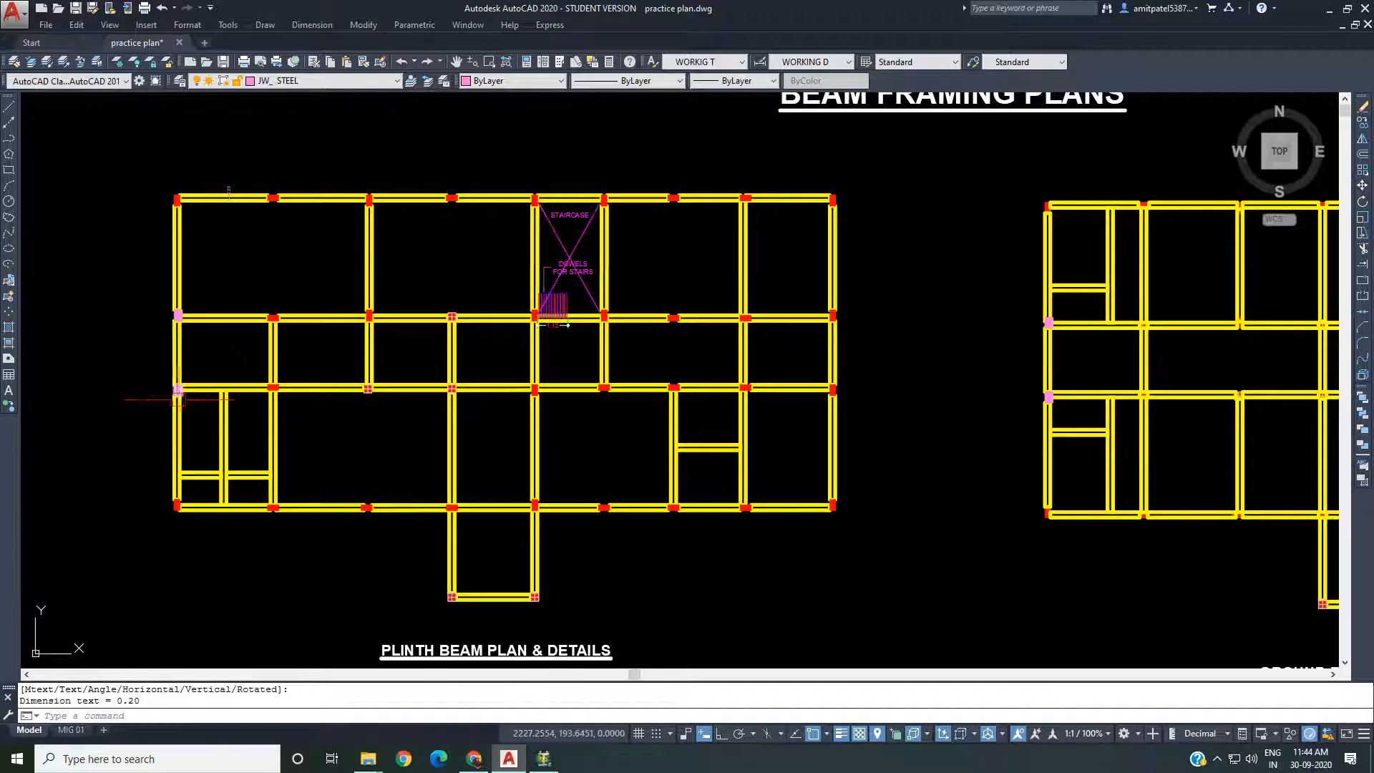
pyautogui.click(544, 758)
pyautogui.click(279, 325)
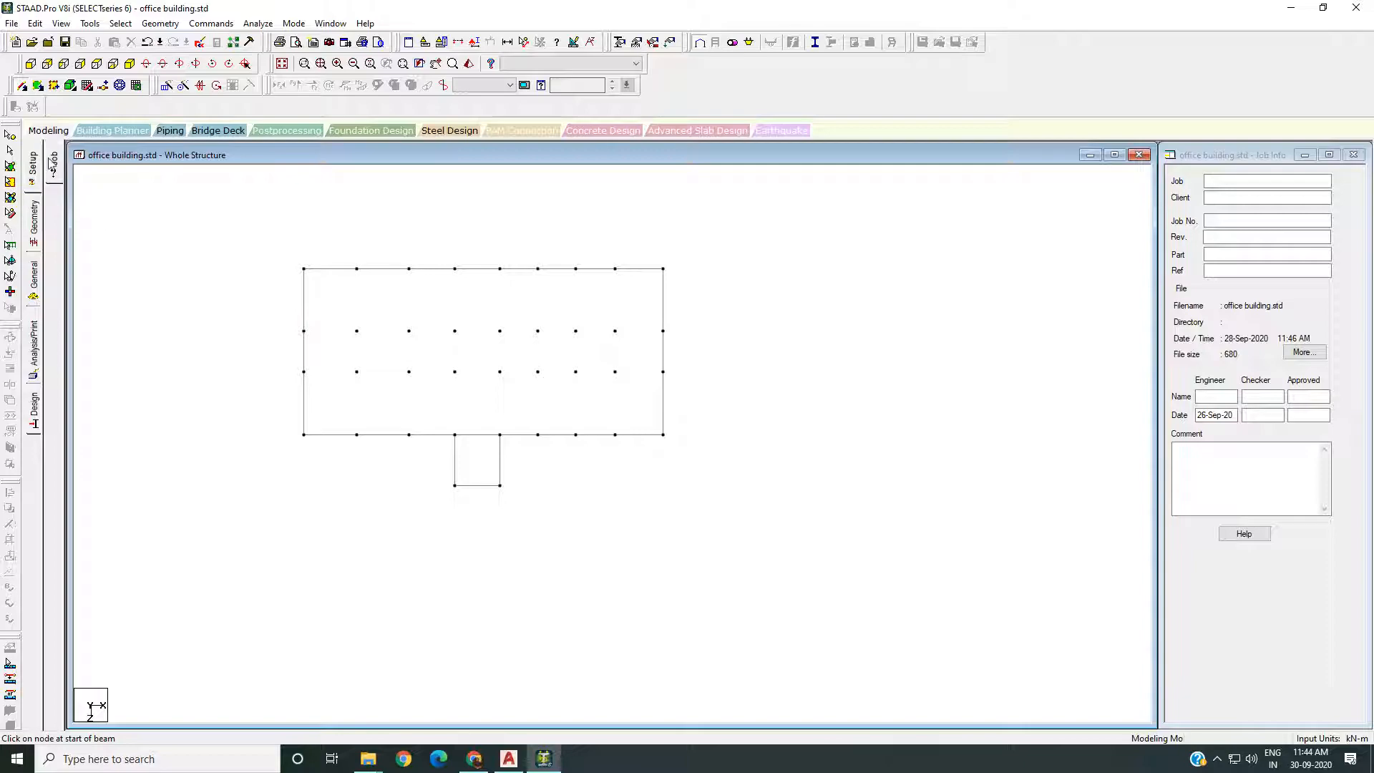
pyautogui.click(8, 138)
pyautogui.moveTo(265, 317); pyautogui.dragTo(748, 392)
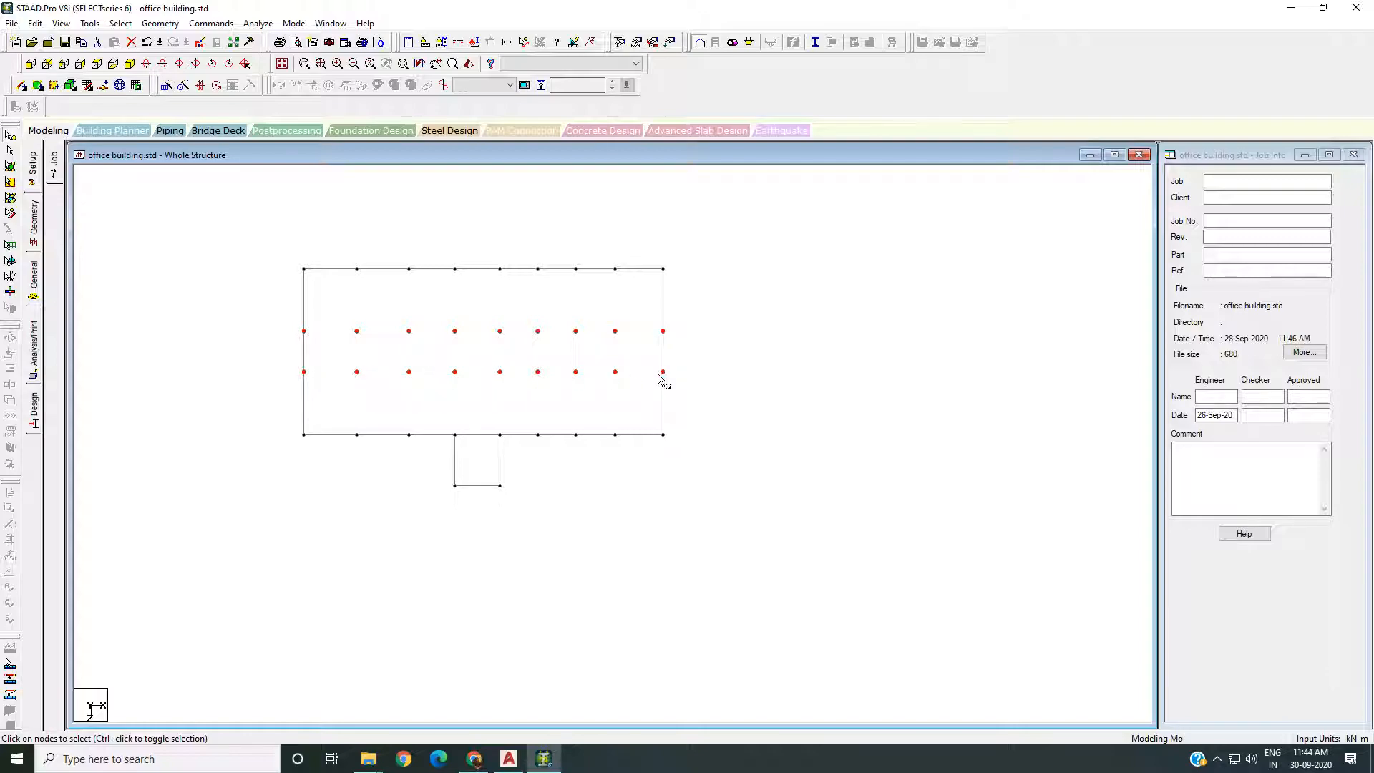
pyautogui.moveTo(674, 360); pyautogui.dragTo(645, 380, button='middle')
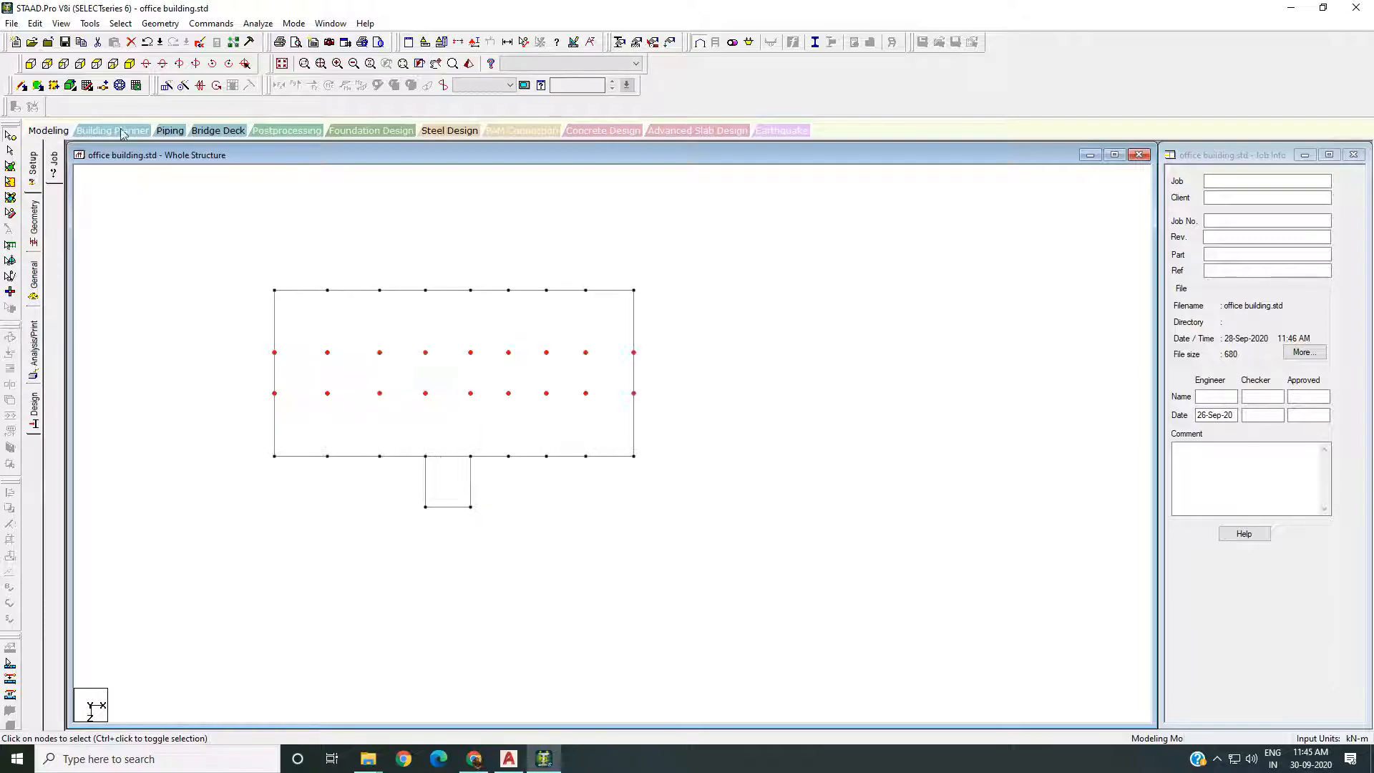
pyautogui.click(154, 24)
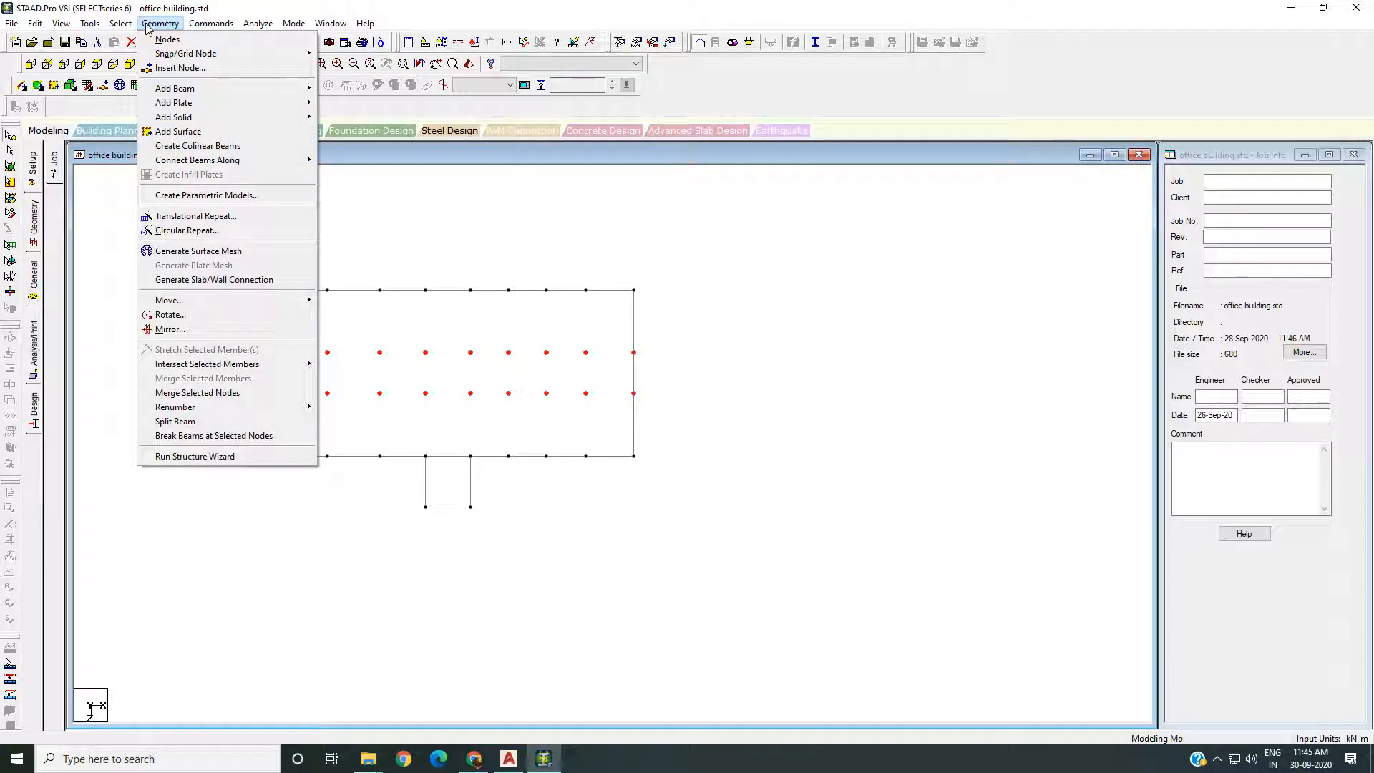
pyautogui.moveTo(282, 160)
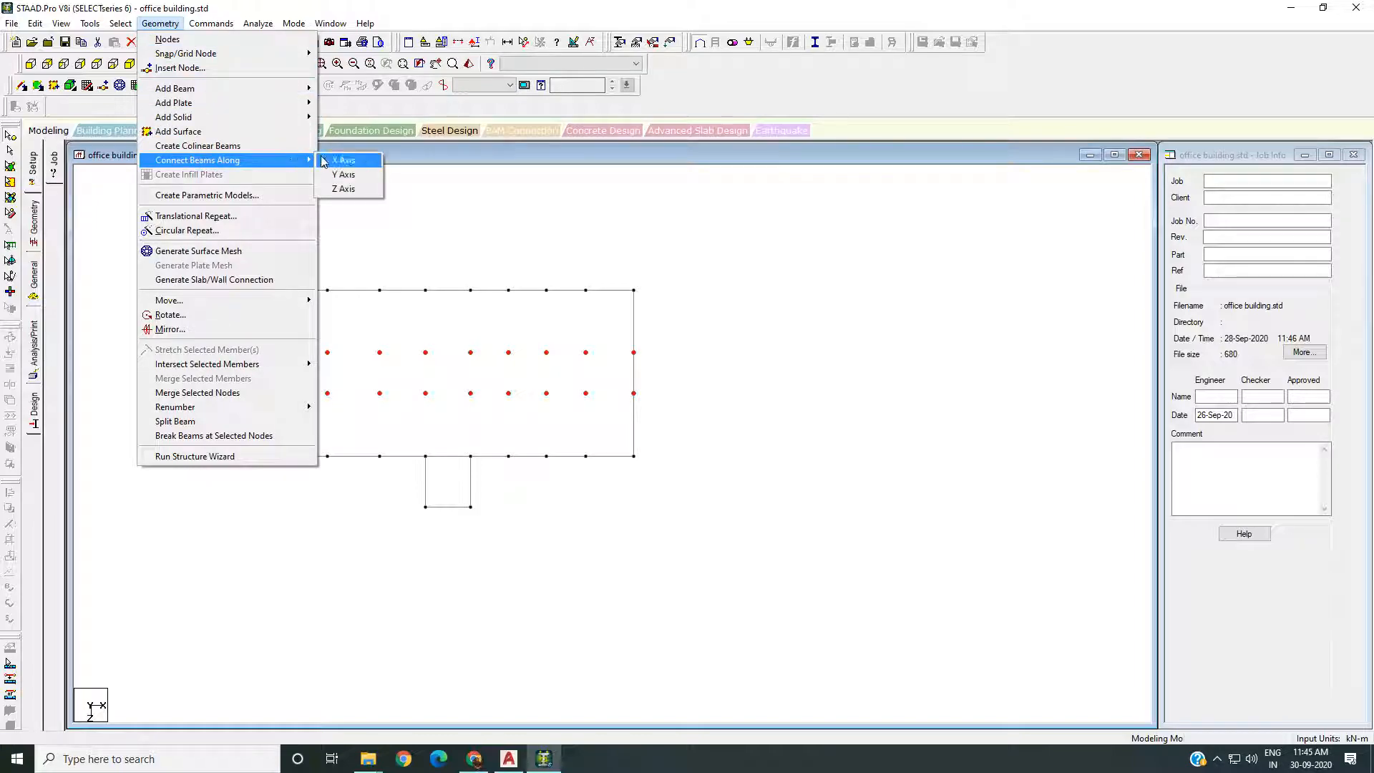
pyautogui.click(344, 162)
pyautogui.moveTo(671, 325); pyautogui.dragTo(791, 331)
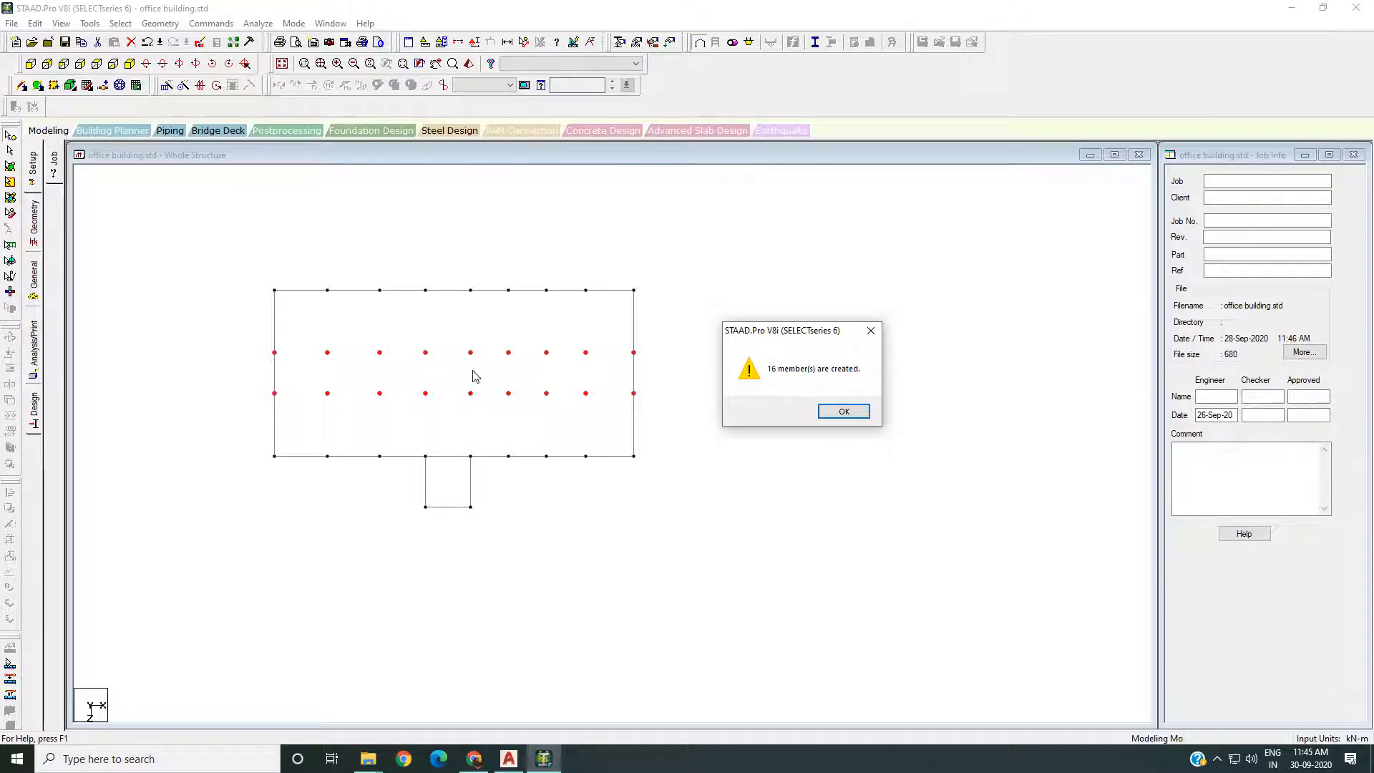
pyautogui.click(834, 412)
# Following the AutoCAD plinth beam plan, add beams down the third node column from the top row to the third row in STAAD.Pro
pyautogui.scroll(2, 422, 486)
pyautogui.click(507, 760)
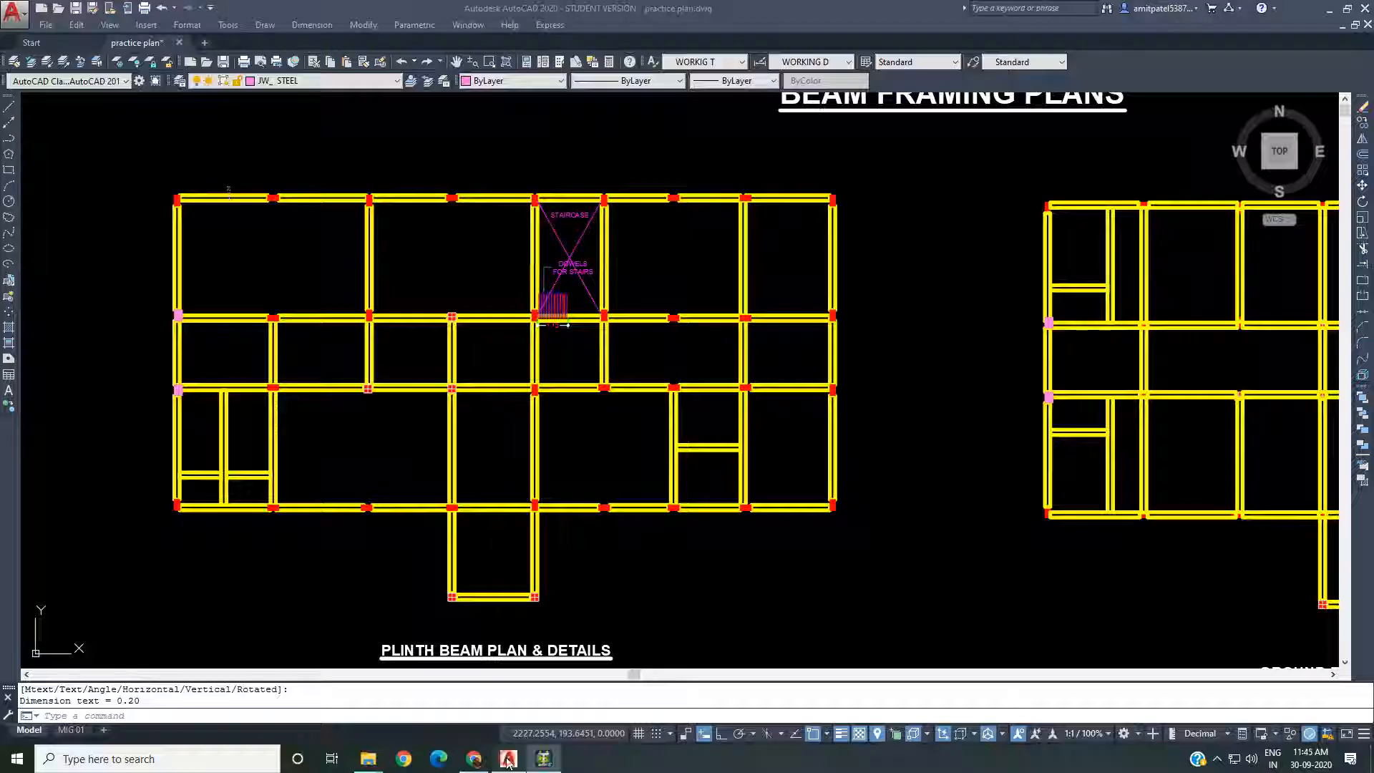
pyautogui.moveTo(354, 415)
pyautogui.mouseDown(button='middle')
pyautogui.moveTo(422, 406)
pyautogui.moveTo(408, 425)
pyautogui.mouseUp(button='middle')
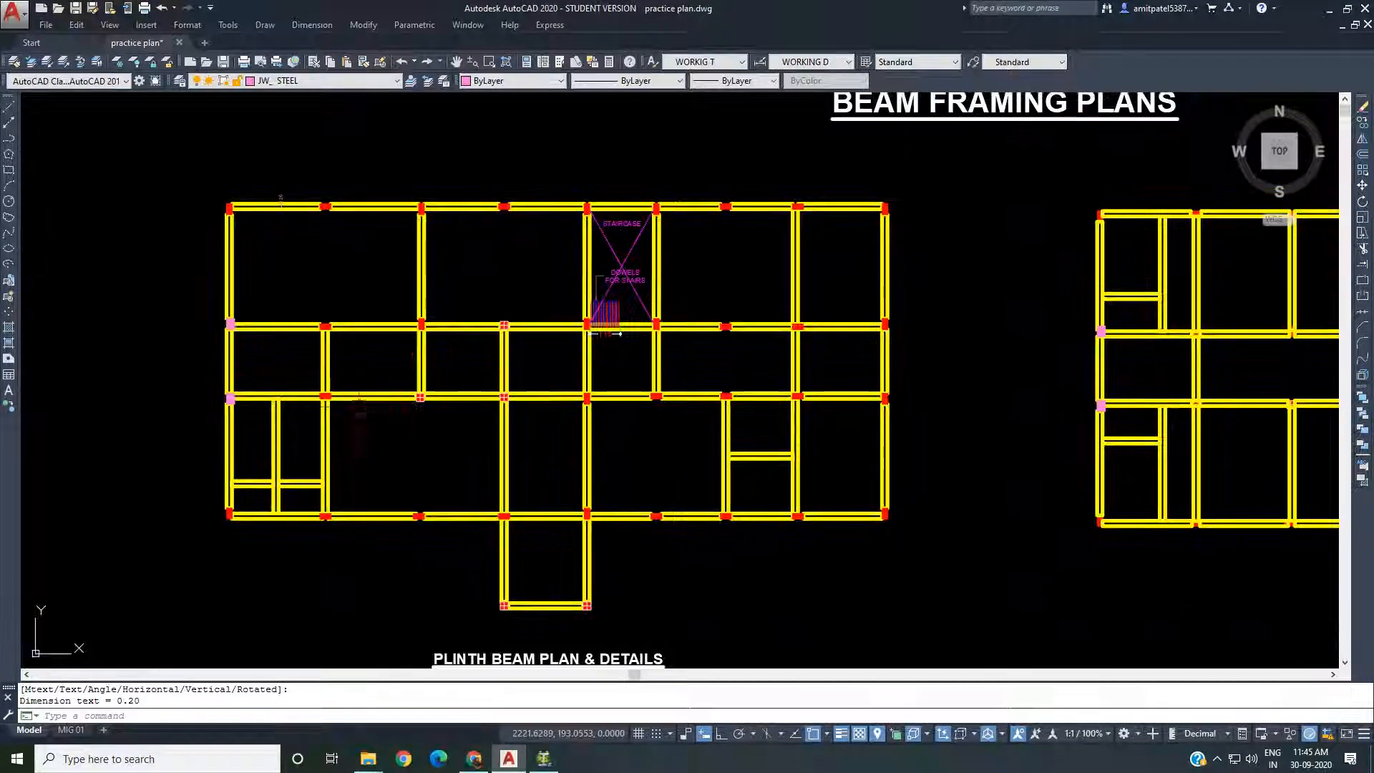
pyautogui.moveTo(396, 298); pyautogui.dragTo(376, 312, button='middle')
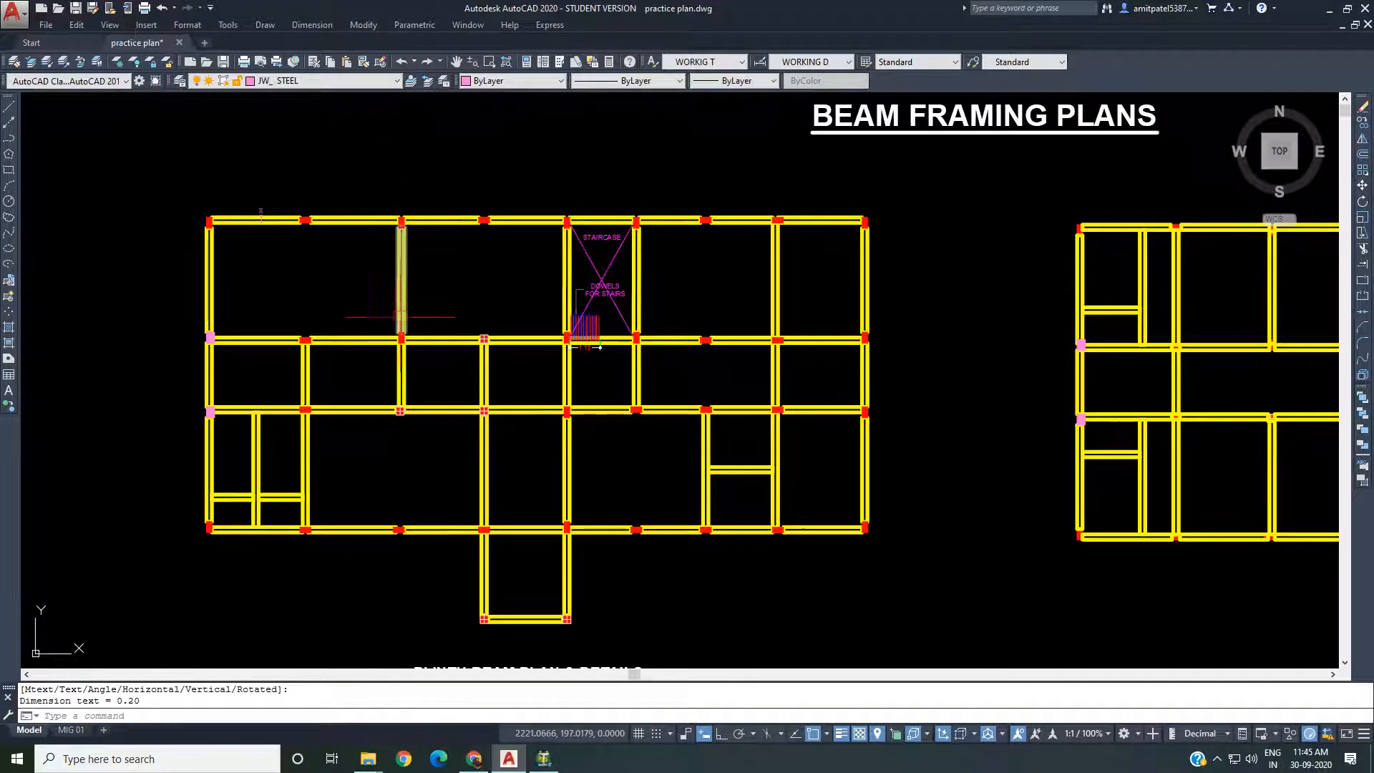
pyautogui.click(544, 760)
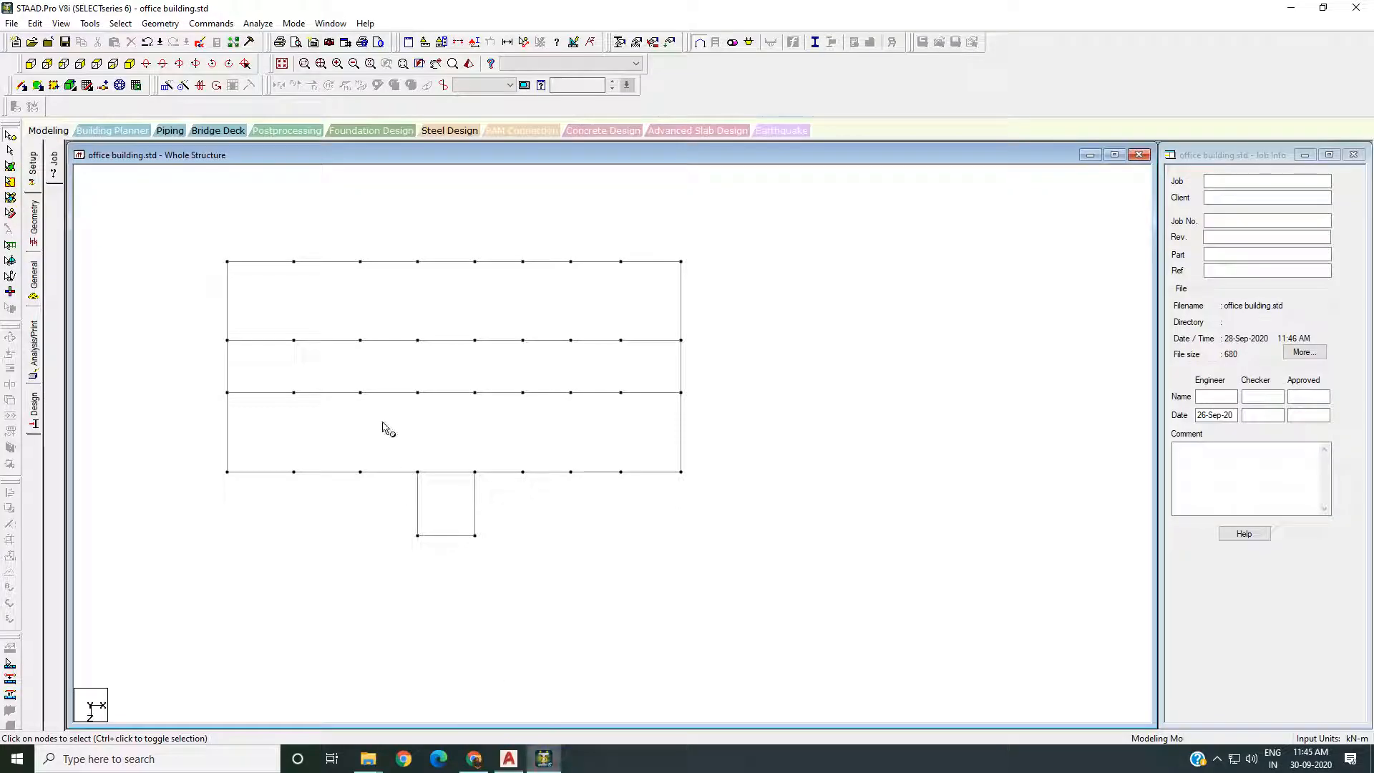
pyautogui.click(37, 86)
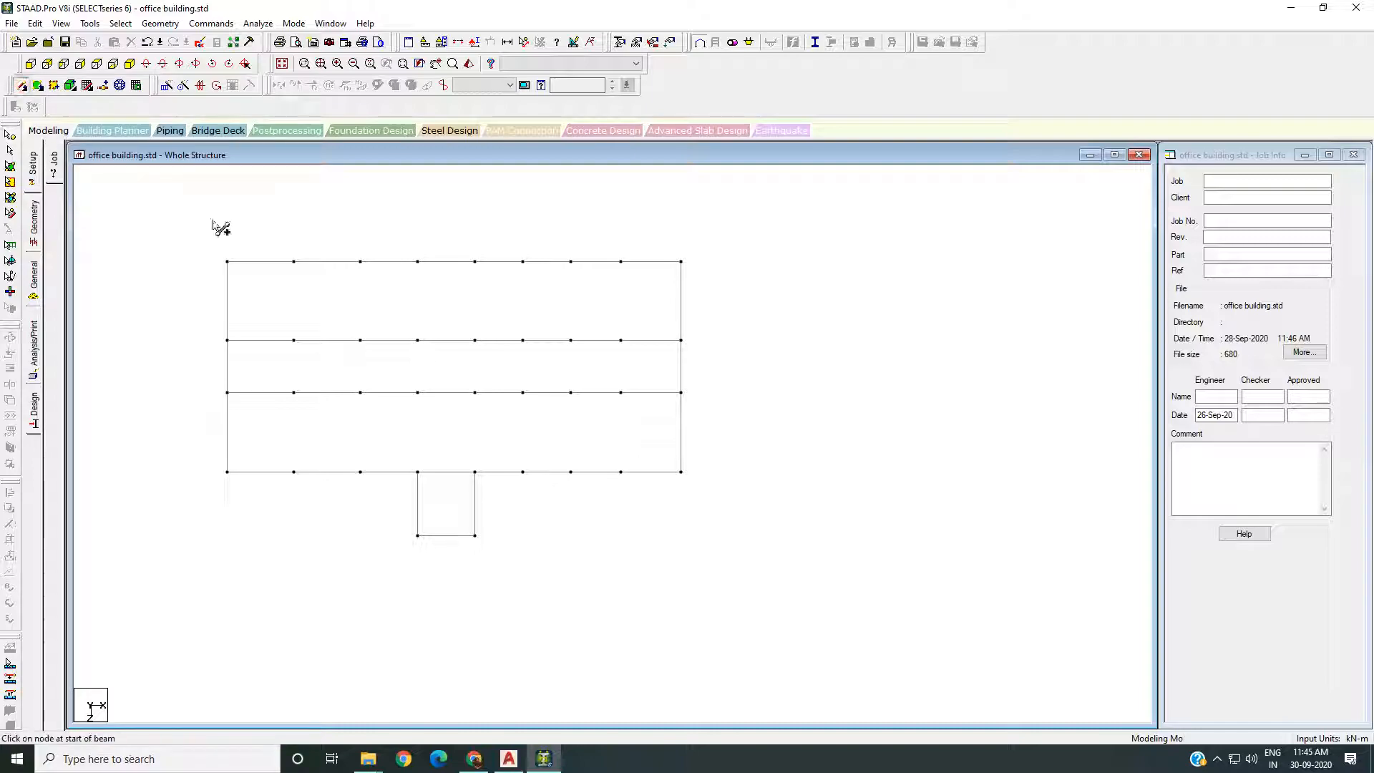
pyautogui.click(360, 262)
pyautogui.click(360, 340)
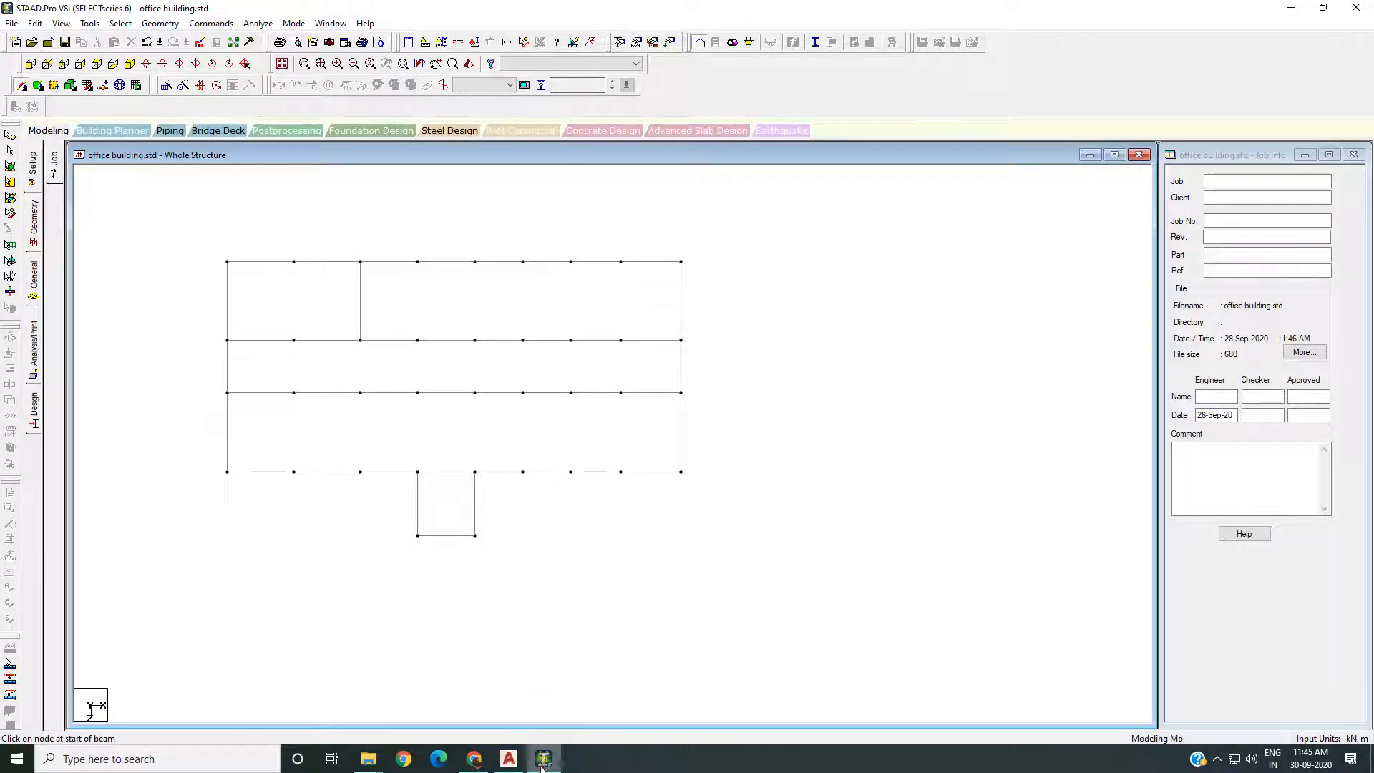
pyautogui.click(544, 759)
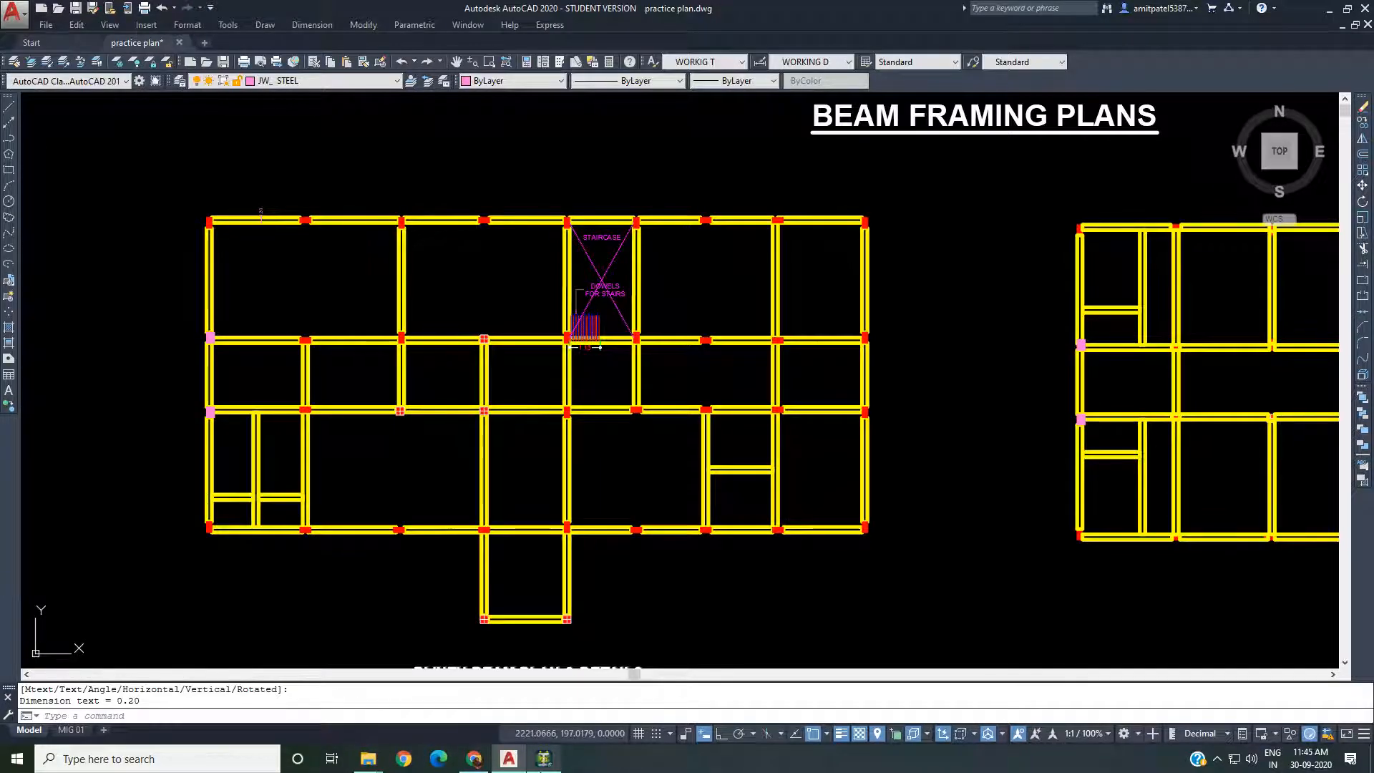
pyautogui.click(544, 759)
pyautogui.moveTo(360, 340); pyautogui.dragTo(365, 393)
# Check the plinth beam plan in AutoCAD, then add beams down the second node column from the second to the fourth row in STAAD.Pro
pyautogui.click(509, 758)
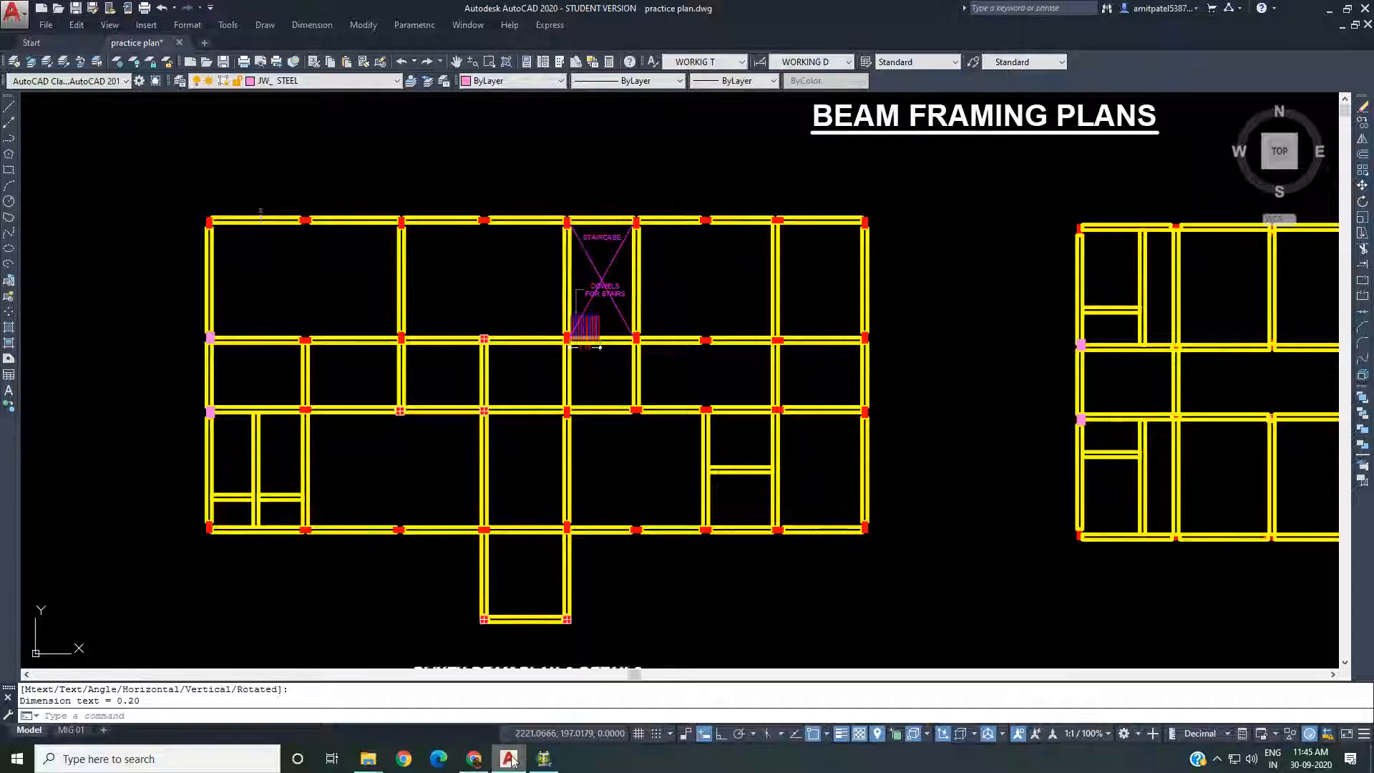
pyautogui.scroll(-4, 666, 375)
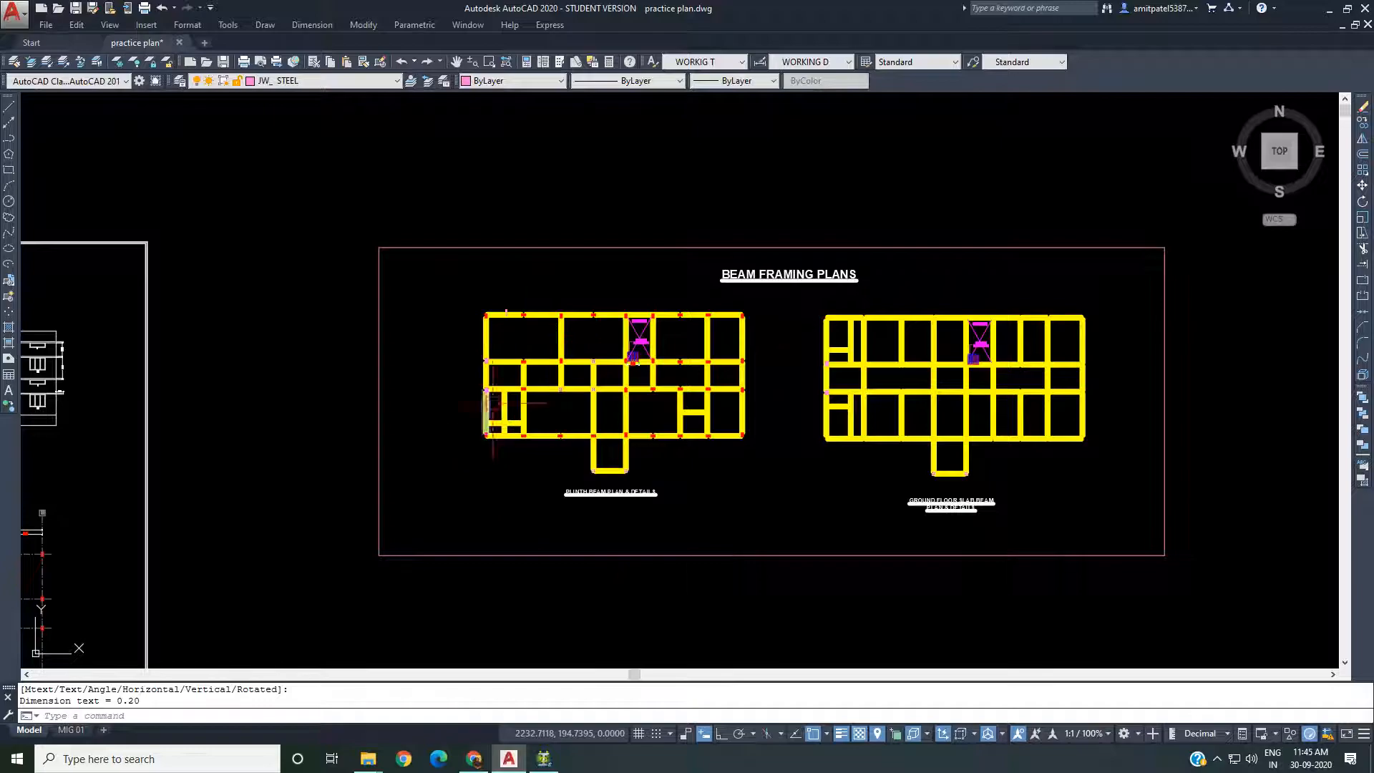
pyautogui.moveTo(444, 331); pyautogui.dragTo(632, 310, button='middle')
pyautogui.scroll(-3, 821, 300)
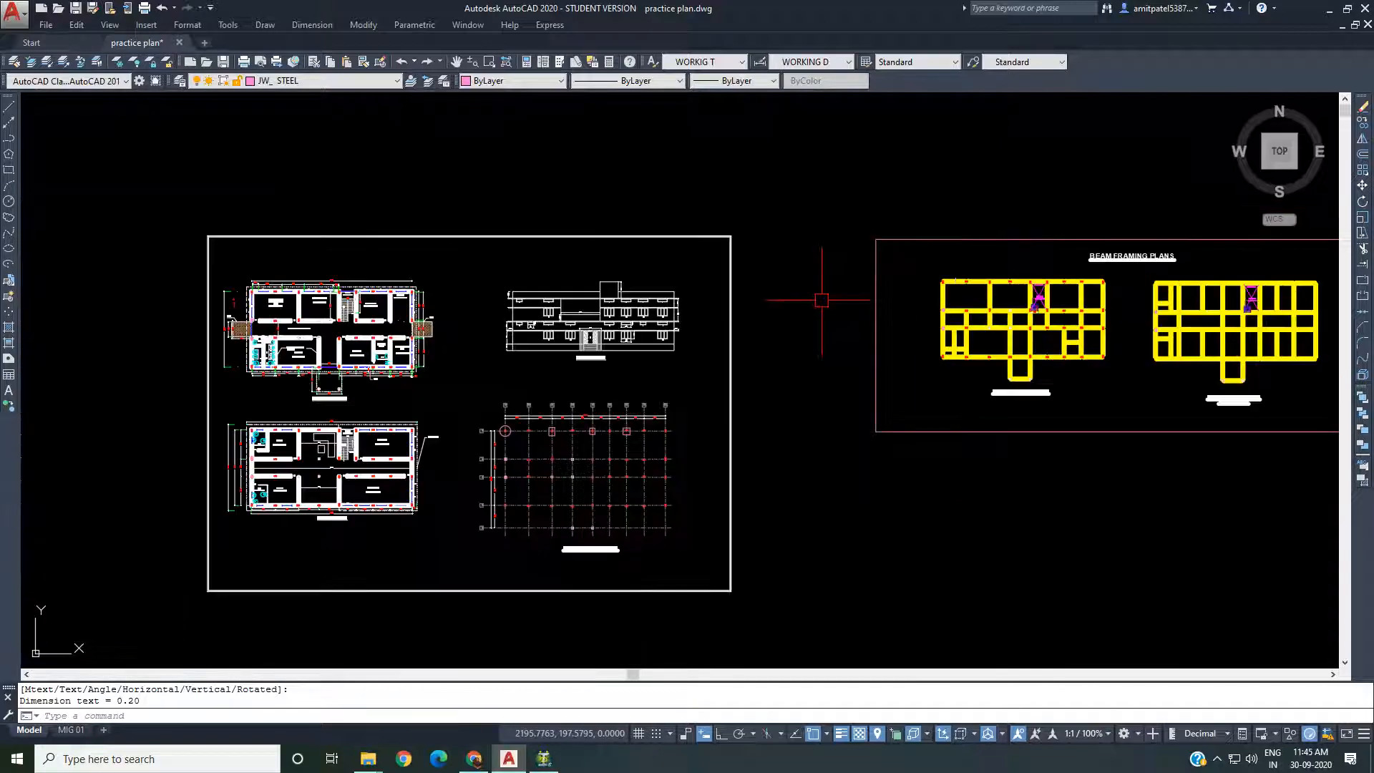
pyautogui.scroll(2, 821, 300)
pyautogui.scroll(4, 1016, 272)
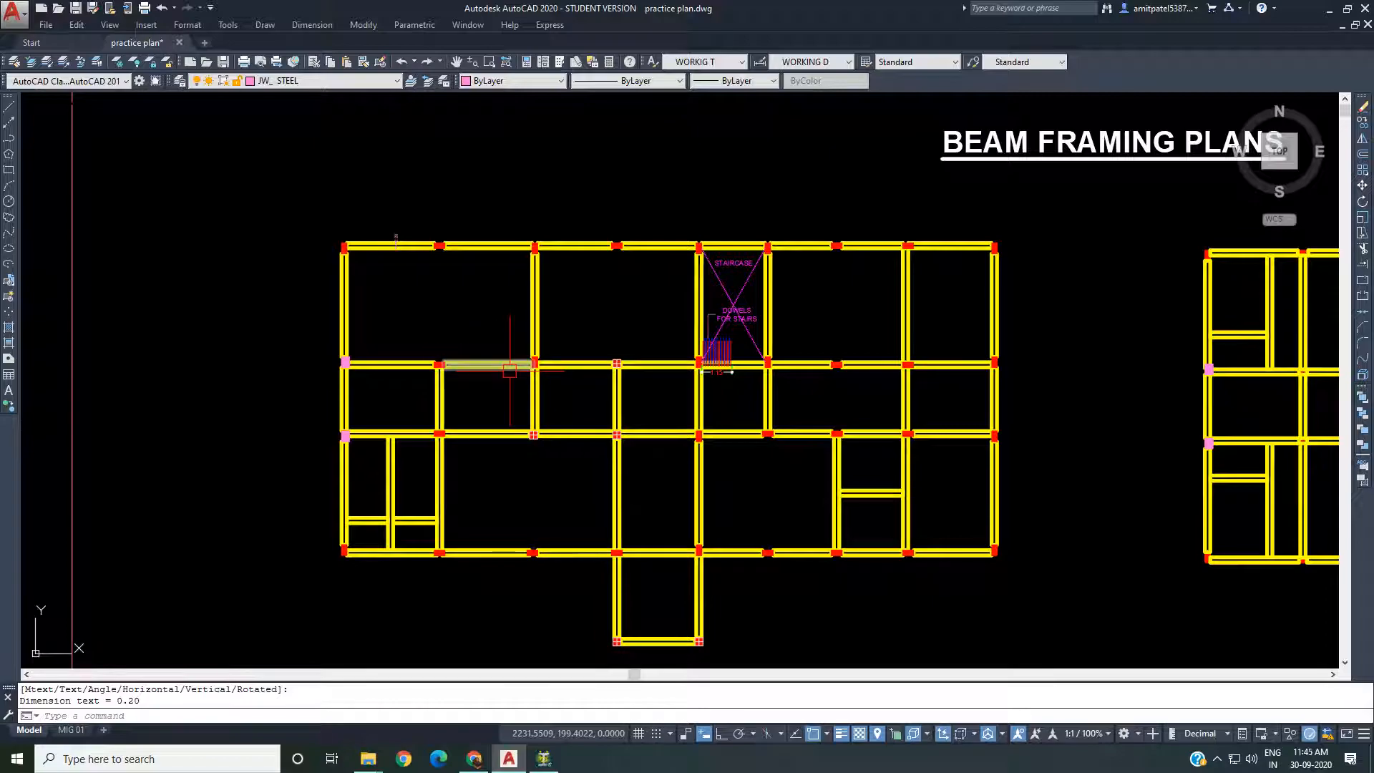
pyautogui.moveTo(462, 339); pyautogui.dragTo(460, 328, button='middle')
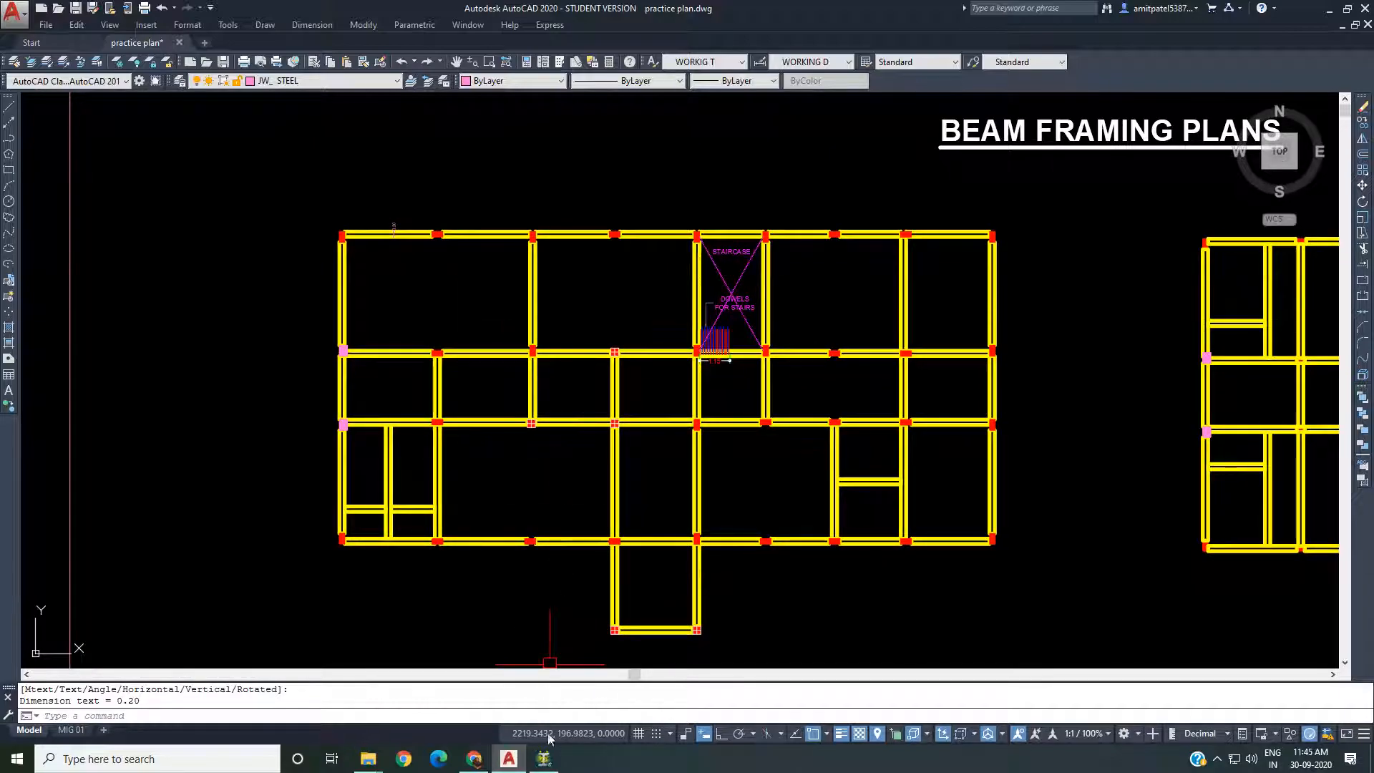
pyautogui.click(544, 757)
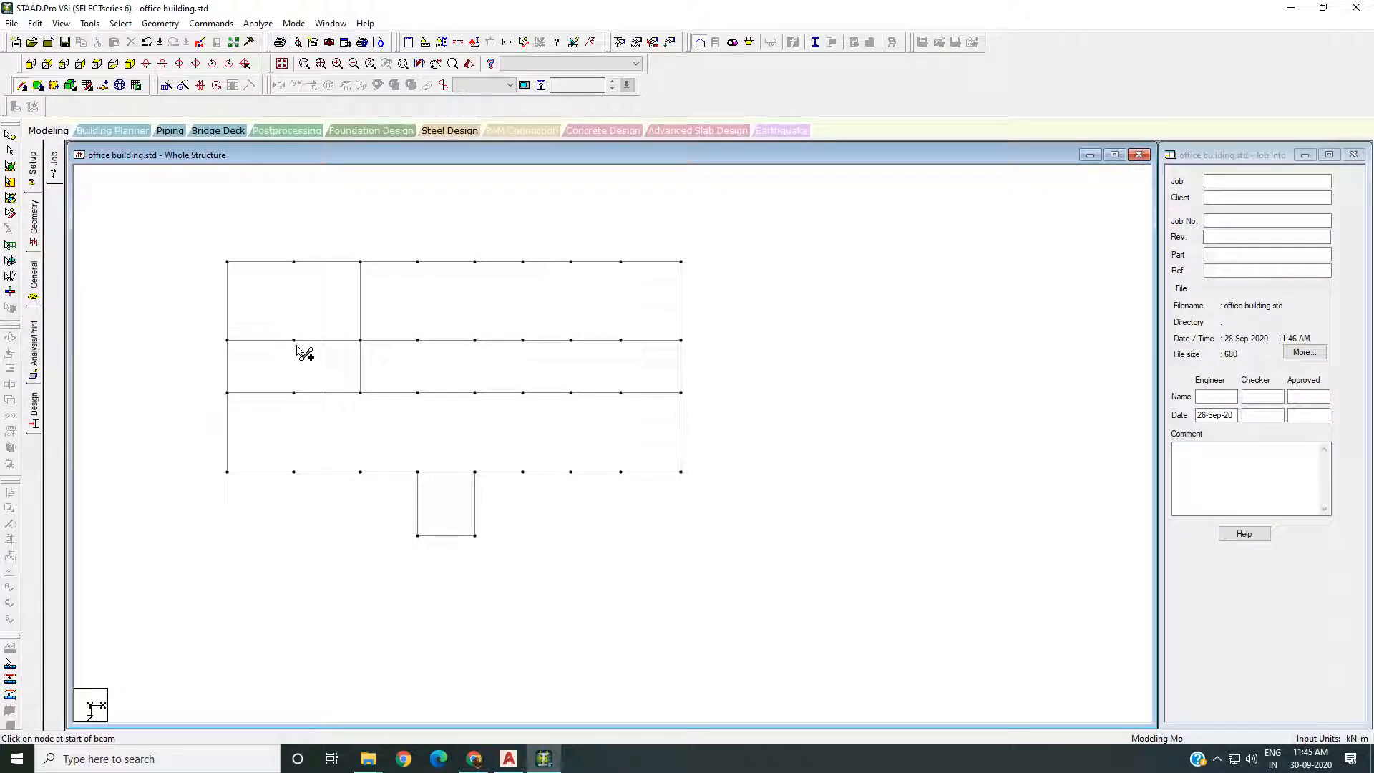
pyautogui.click(293, 340)
pyautogui.click(293, 392)
pyautogui.click(543, 759)
pyautogui.click(543, 759)
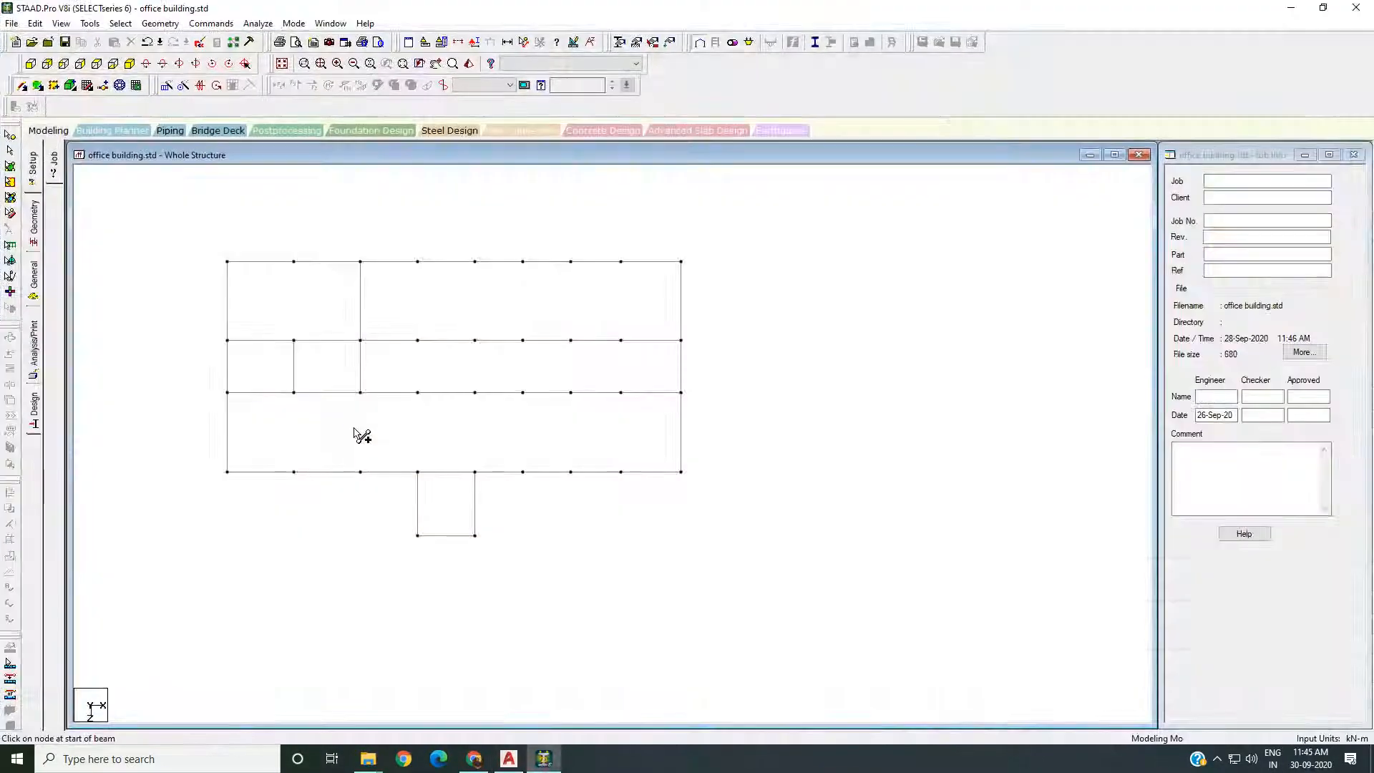
pyautogui.moveTo(307, 435); pyautogui.dragTo(296, 473)
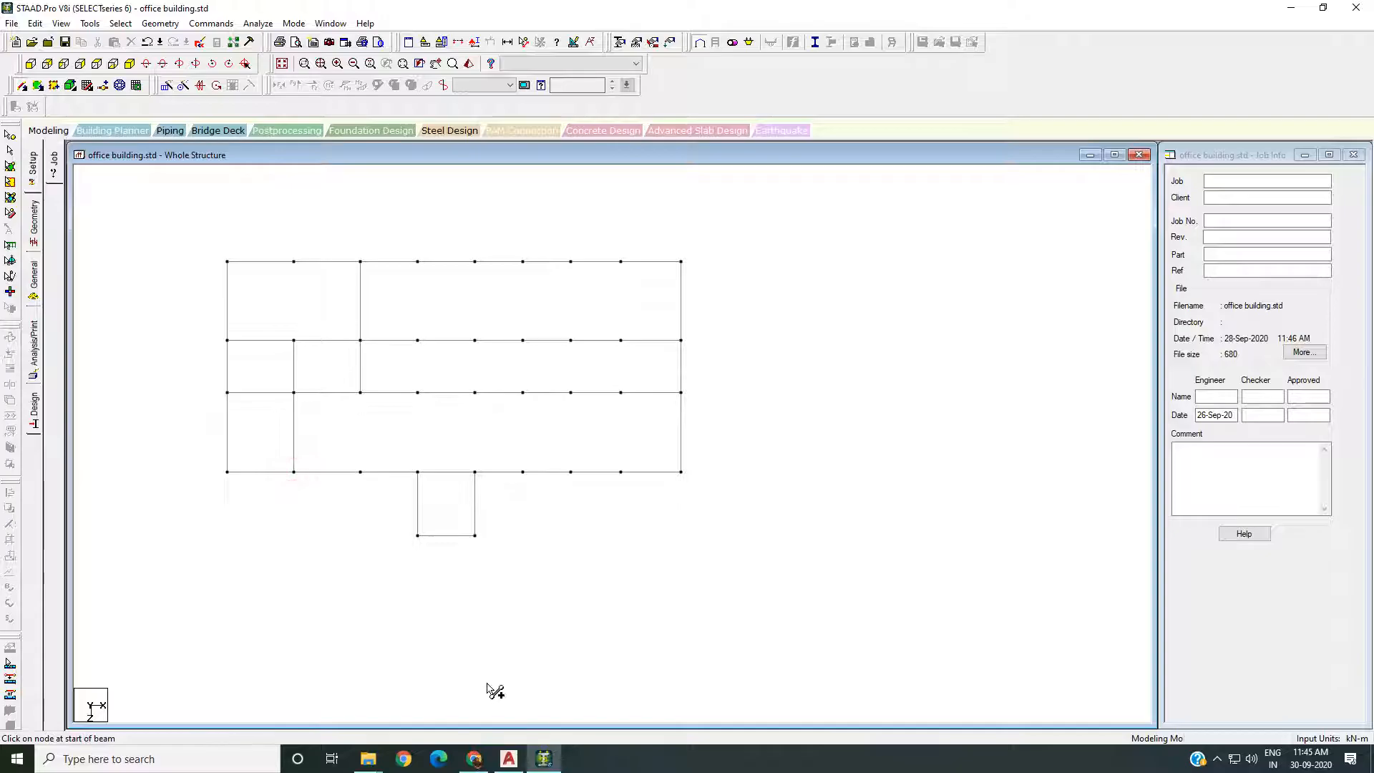
# Add beams down the fourth and fifth node columns from the second to fourth row, and in the seventh column between the third and fourth rows
pyautogui.click(543, 759)
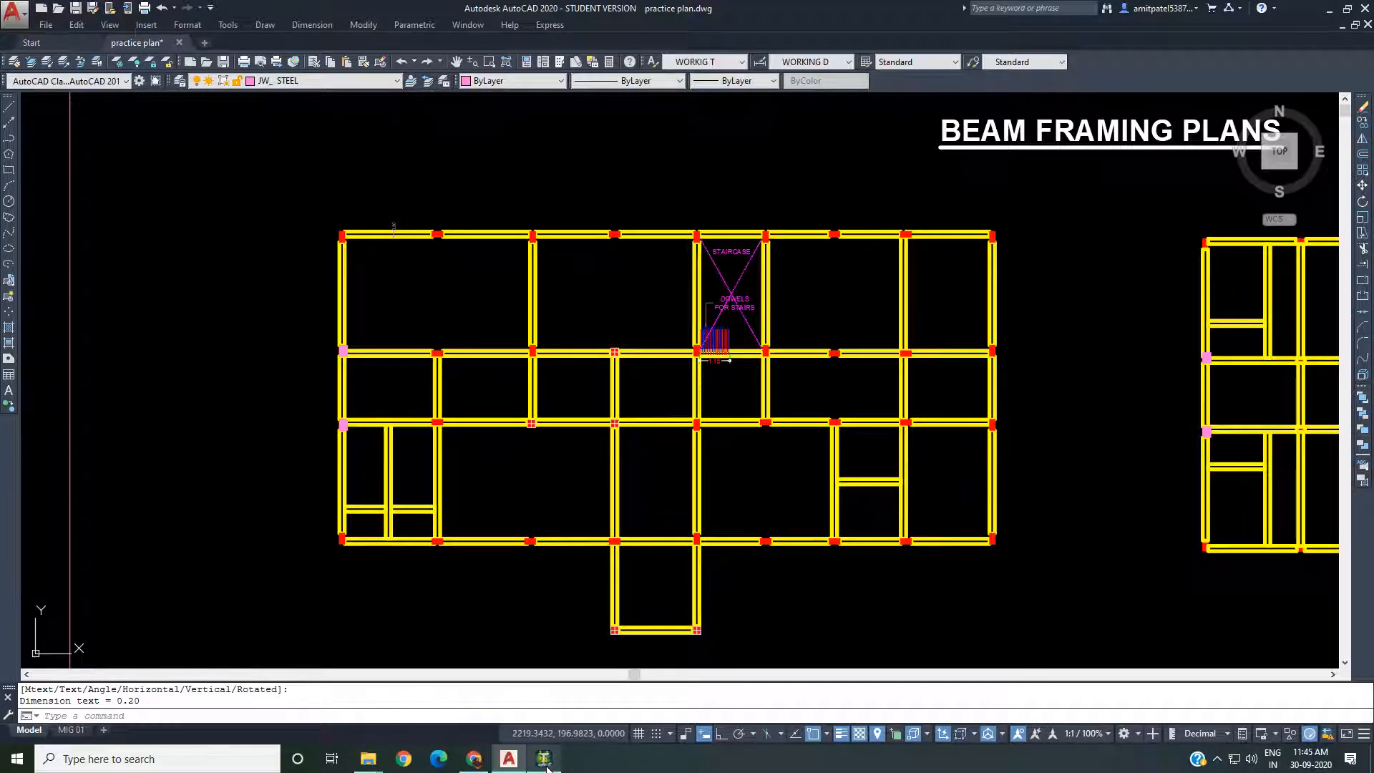
pyautogui.click(544, 759)
pyautogui.moveTo(417, 340); pyautogui.dragTo(417, 471)
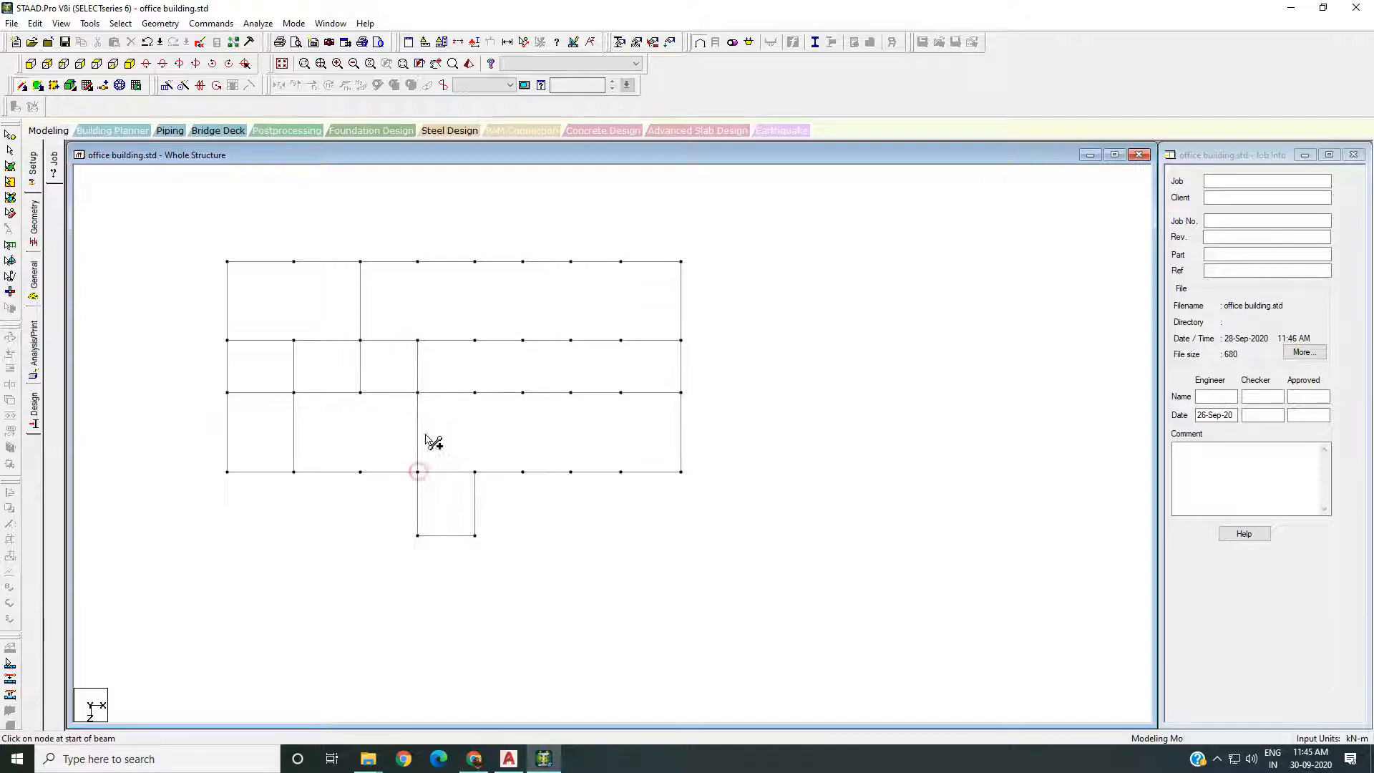
pyautogui.click(474, 340)
pyautogui.click(474, 392)
pyautogui.click(474, 392)
pyautogui.click(474, 471)
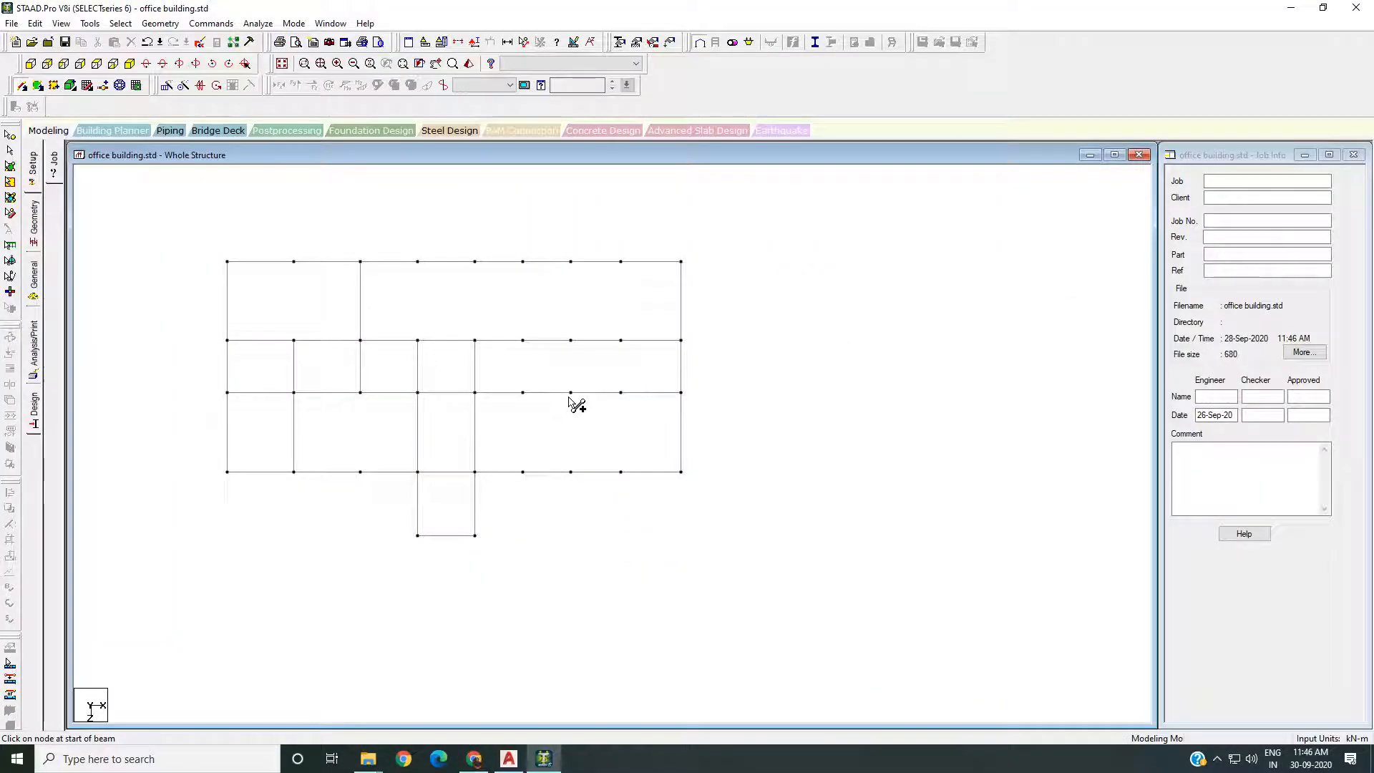
pyautogui.click(570, 392)
pyautogui.click(570, 472)
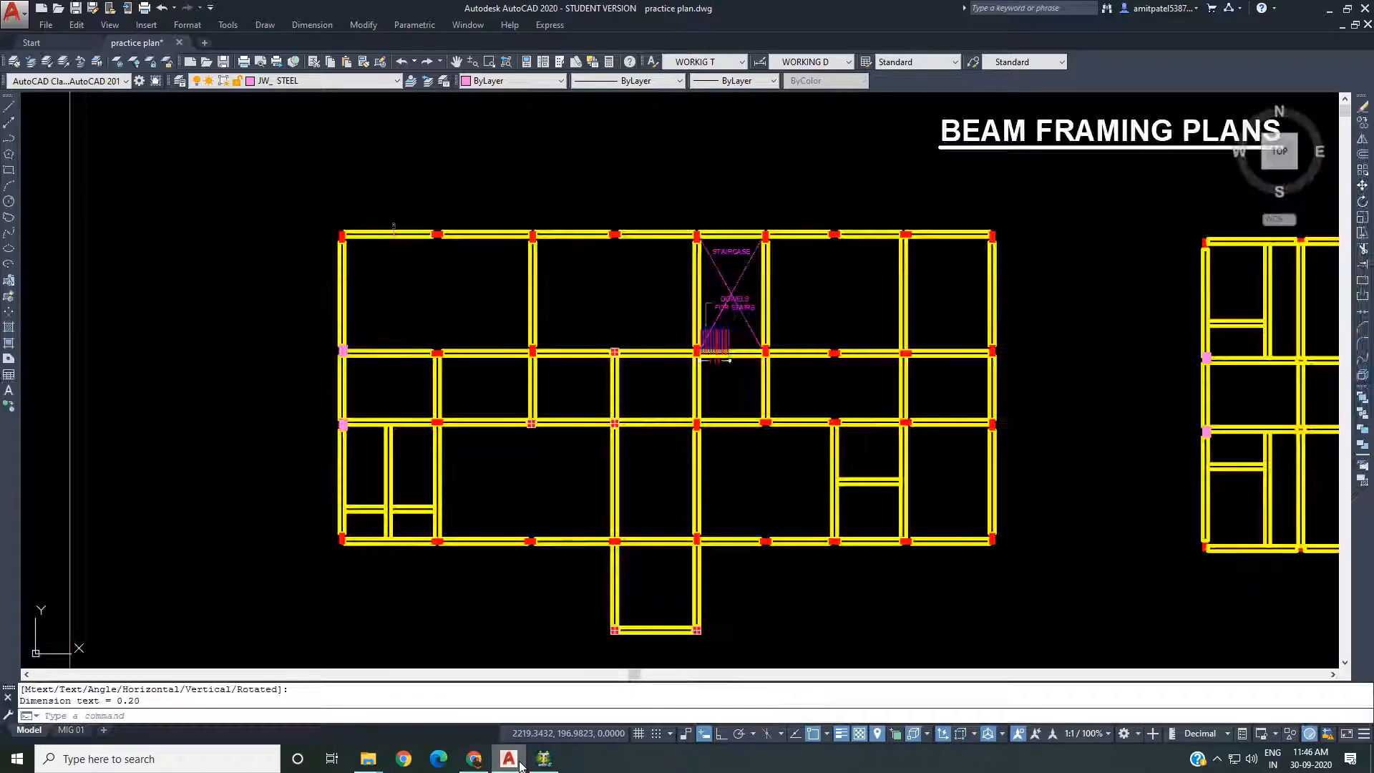
# Arrange STAAD.Pro and AutoCAD side by side, with the whole plinth beam plan in view
pyautogui.scroll(-2, 511, 315)
pyautogui.scroll(2, 666, 386)
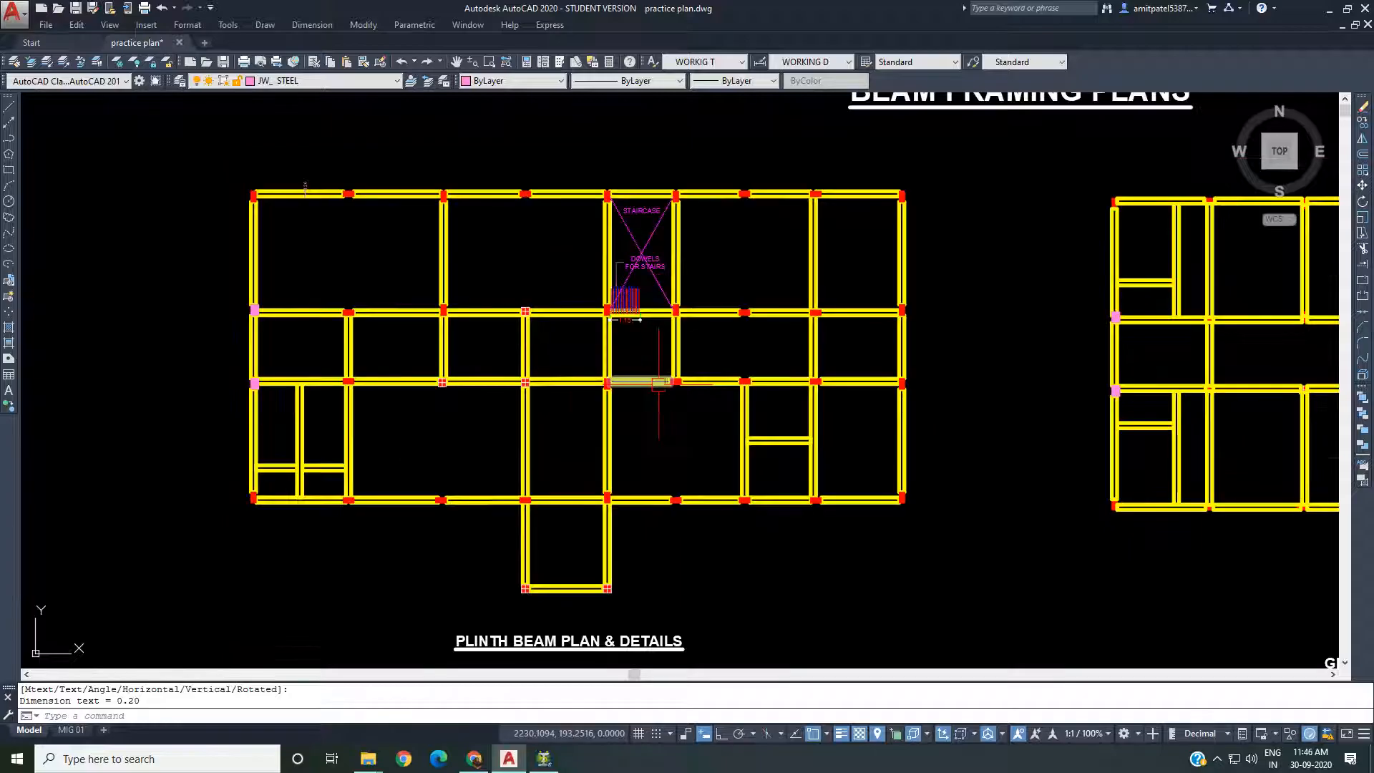
pyautogui.click(544, 758)
pyautogui.click(671, 409)
pyautogui.click(604, 398)
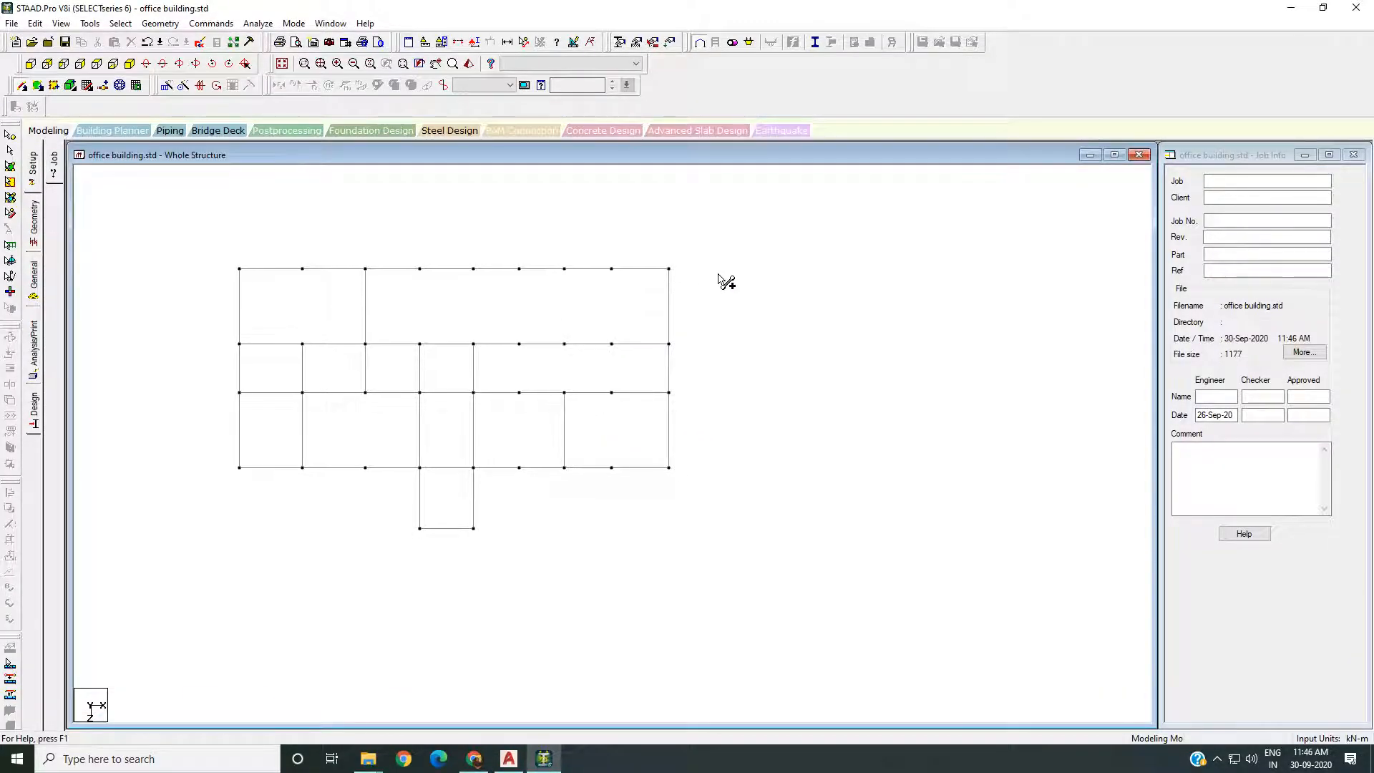
pyautogui.doubleClick(689, 10)
pyautogui.moveTo(661, 185); pyautogui.dragTo(1, 64)
pyautogui.click(859, 21)
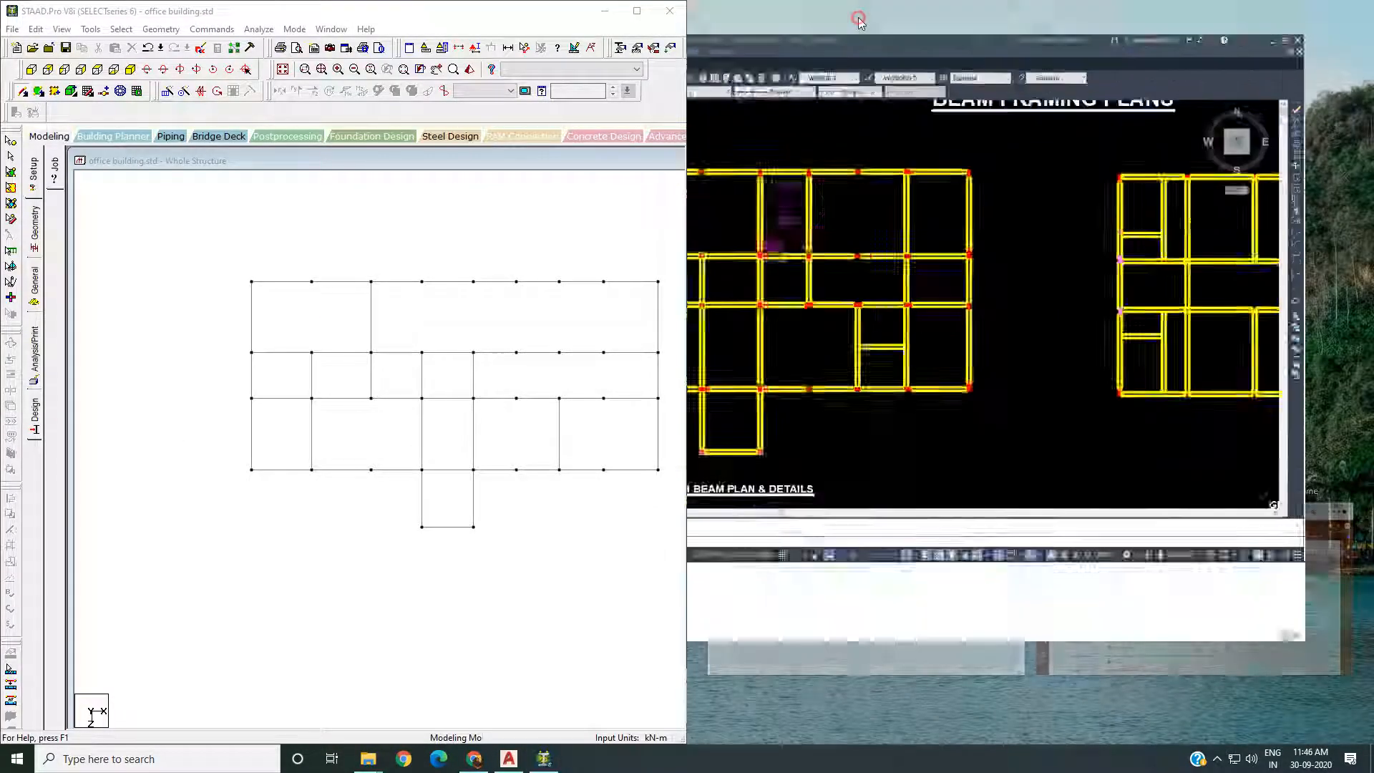
pyautogui.doubleClick(858, 21)
pyautogui.moveTo(416, 12); pyautogui.dragTo(1373, 115)
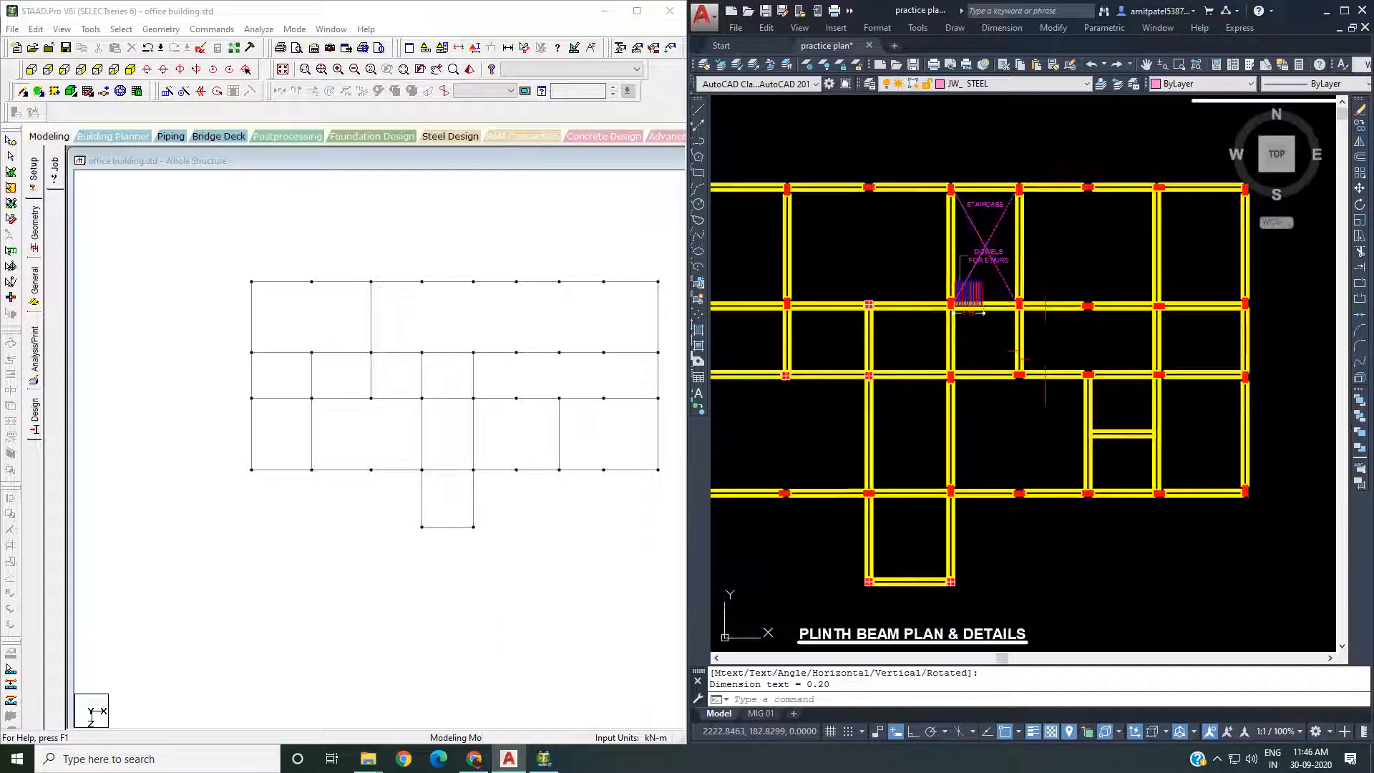
pyautogui.scroll(-5, 1045, 351)
pyautogui.scroll(6, 1066, 300)
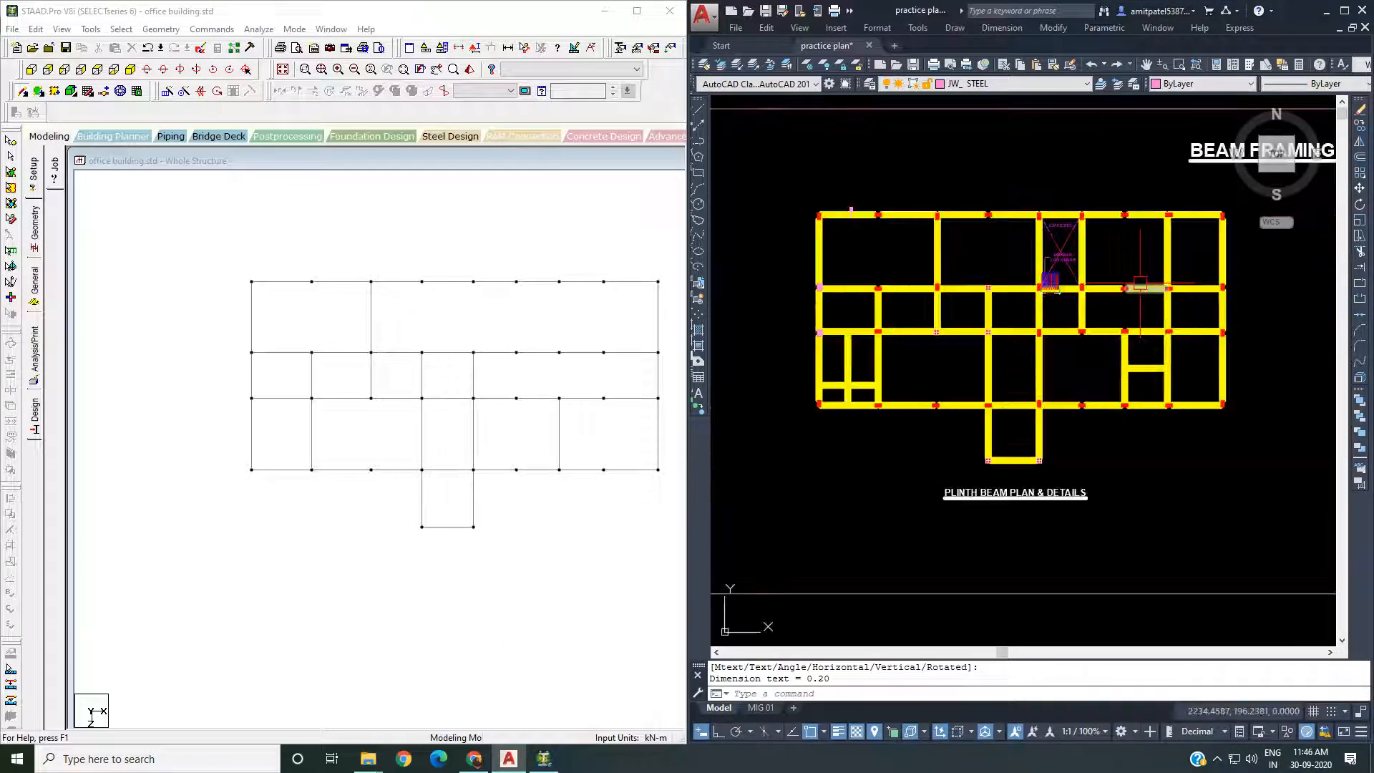
pyautogui.scroll(-3, 1097, 310)
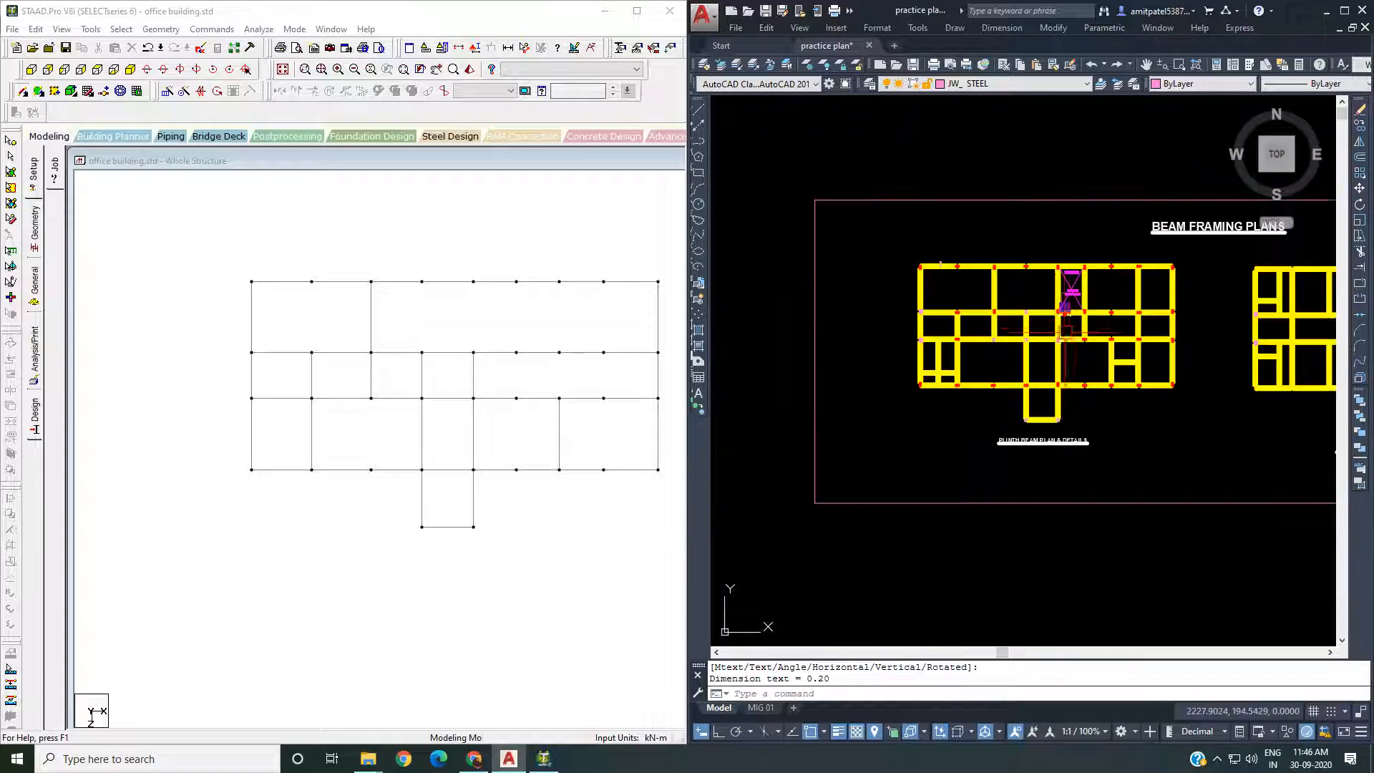
pyautogui.scroll(1, 1067, 328)
# Add beams down the full eighth node column, the sixth from top to third row, and the fifth between the top two rows
pyautogui.click(432, 243)
pyautogui.moveTo(611, 264); pyautogui.dragTo(502, 263, button='middle')
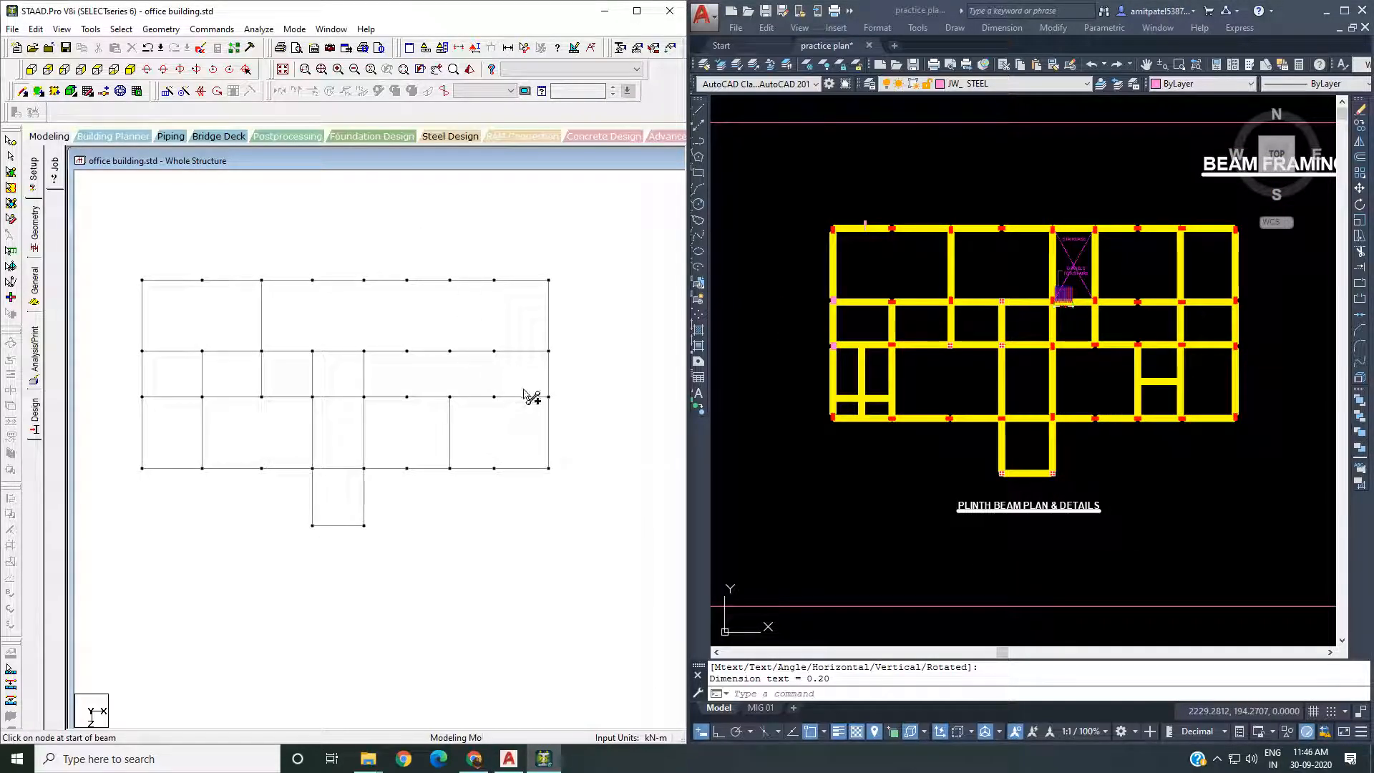
pyautogui.moveTo(493, 280); pyautogui.dragTo(494, 468)
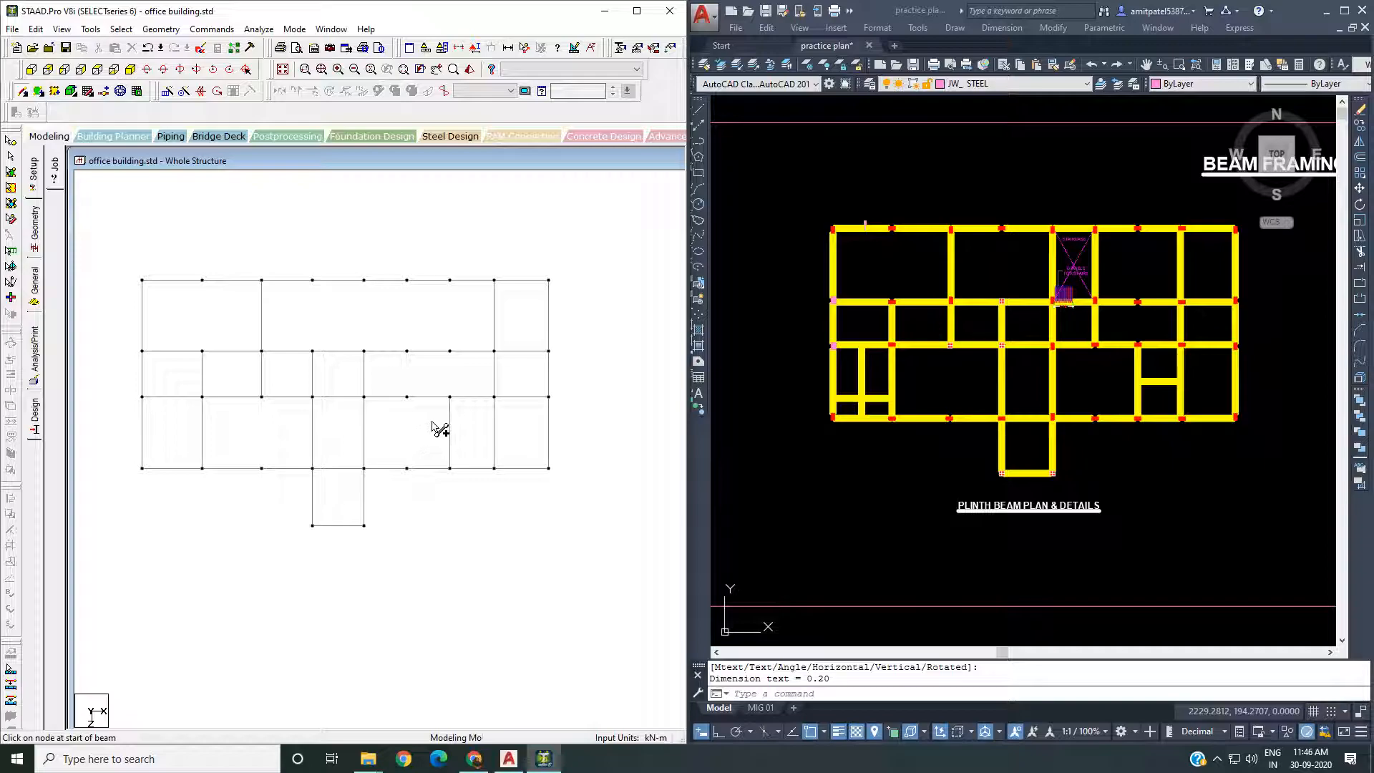
pyautogui.moveTo(413, 282); pyautogui.dragTo(407, 396)
pyautogui.moveTo(364, 280); pyautogui.dragTo(364, 350)
# Examine the staircase bay in the AutoCAD plinth beam plan and the stair layout in the floor plan
pyautogui.scroll(8, 1092, 271)
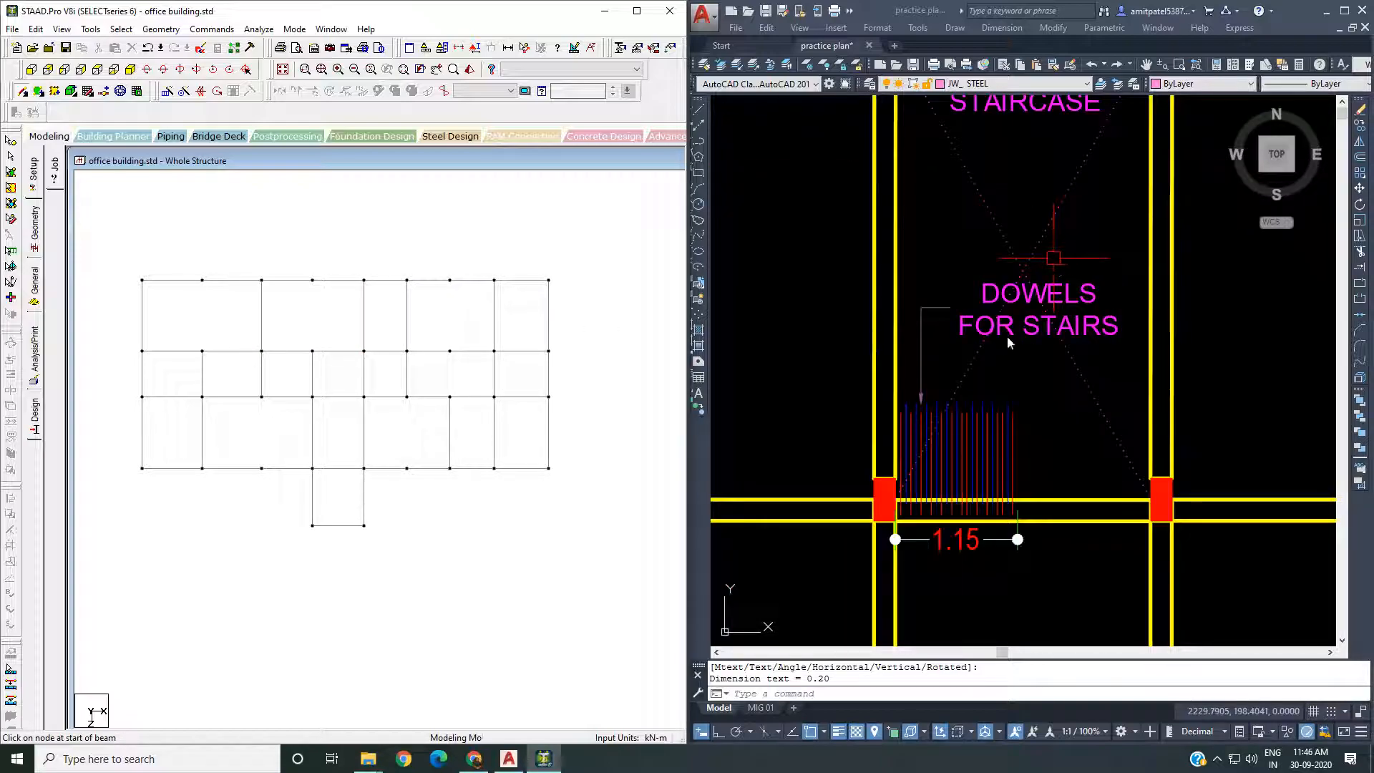
pyautogui.scroll(-10, 1078, 319)
pyautogui.click(1088, 301)
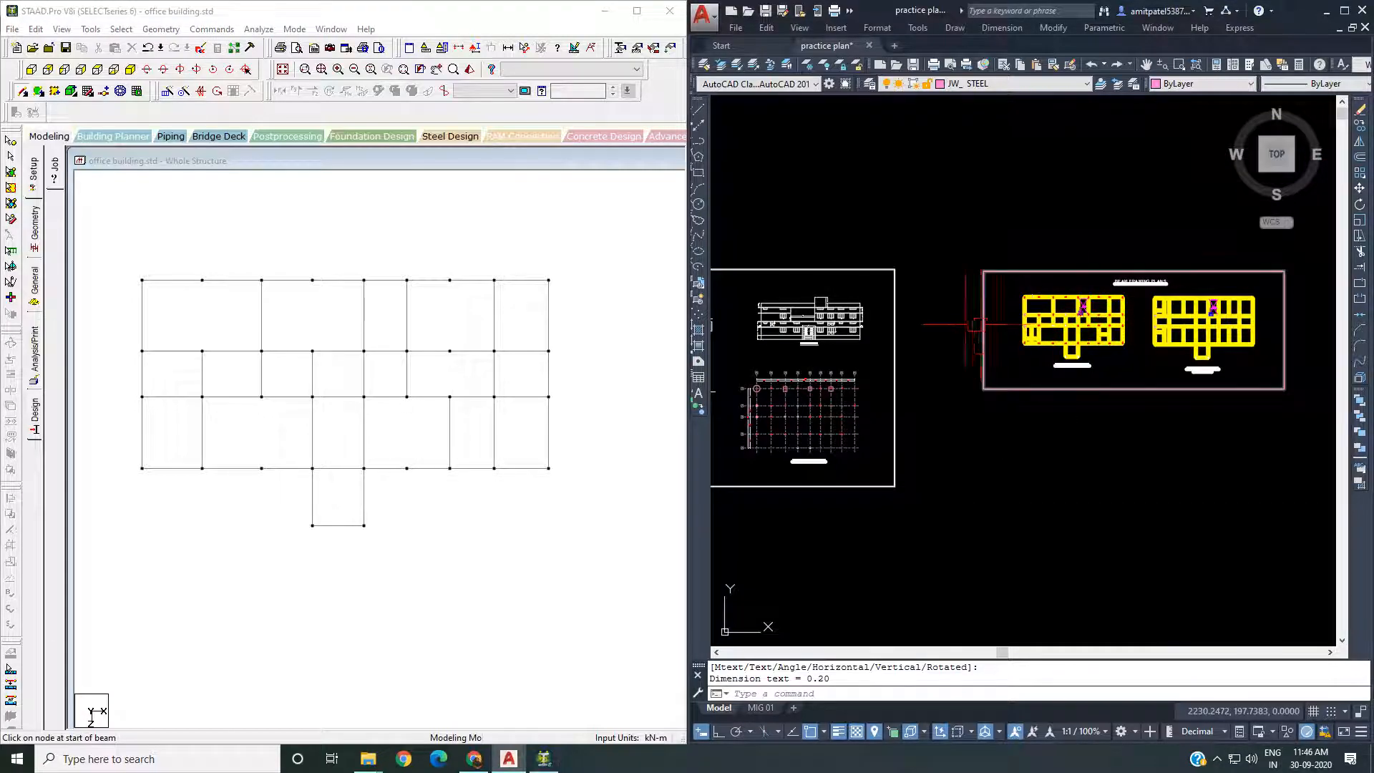
pyautogui.moveTo(960, 323); pyautogui.dragTo(1193, 316, button='middle')
pyautogui.scroll(10, 907, 418)
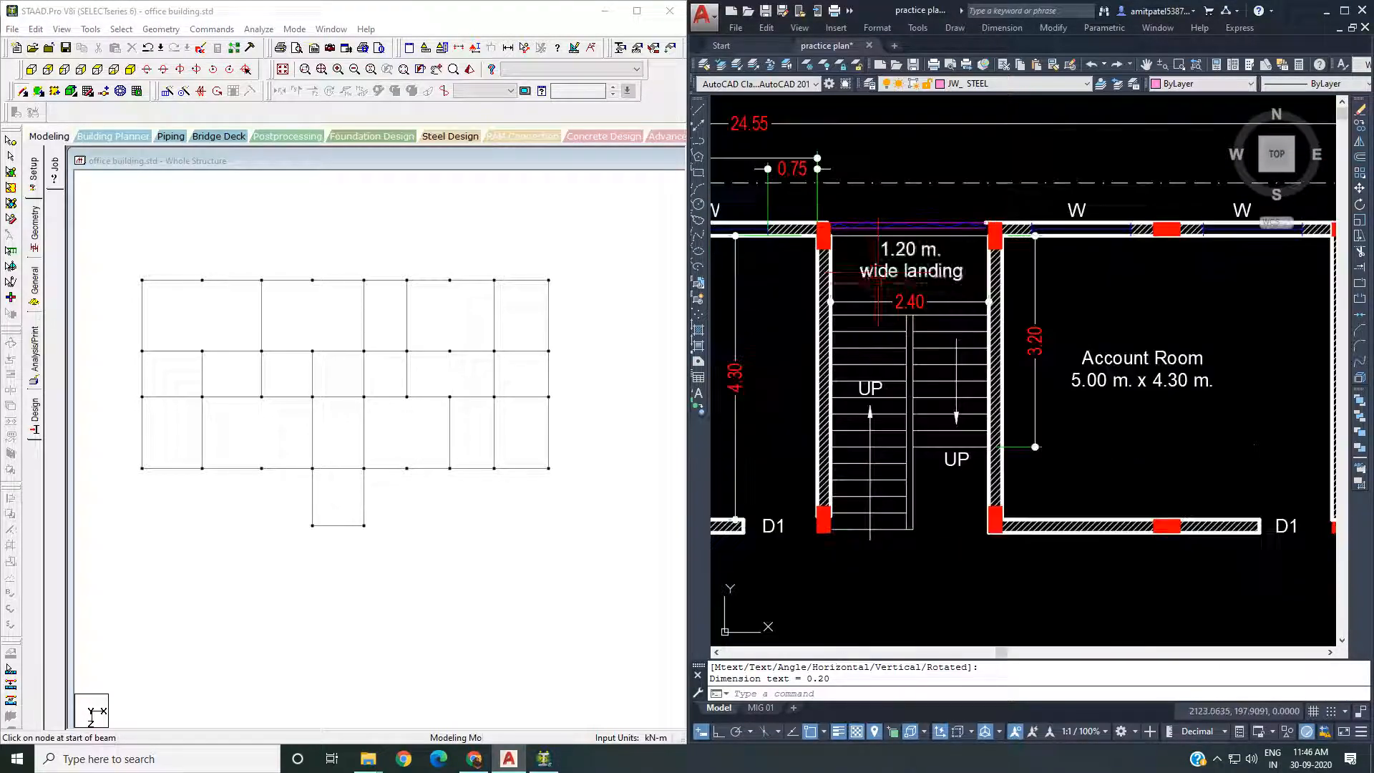
pyautogui.scroll(-10, 869, 419)
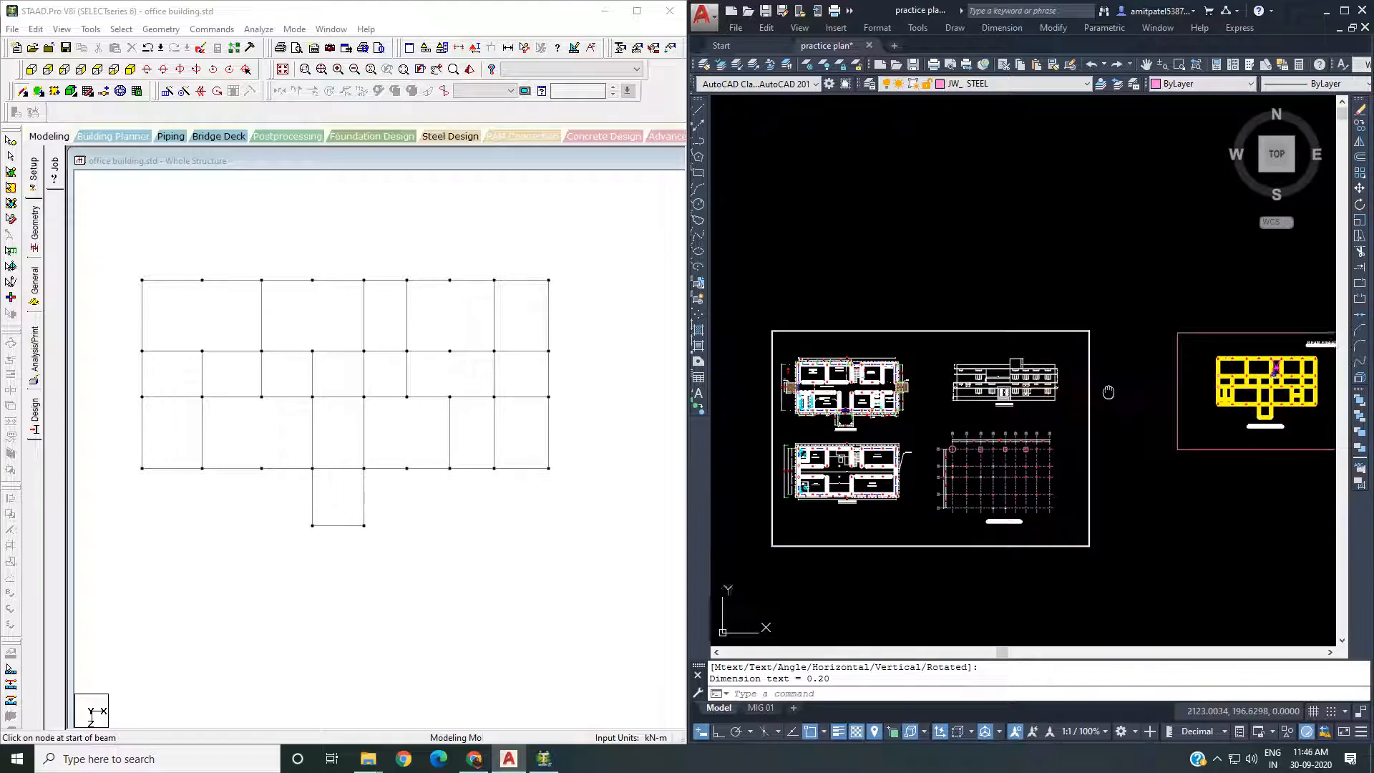
# Examine the stair dowels and their extent along the plinth beam at the foot of the staircase bay
pyautogui.scroll(10, 1116, 379)
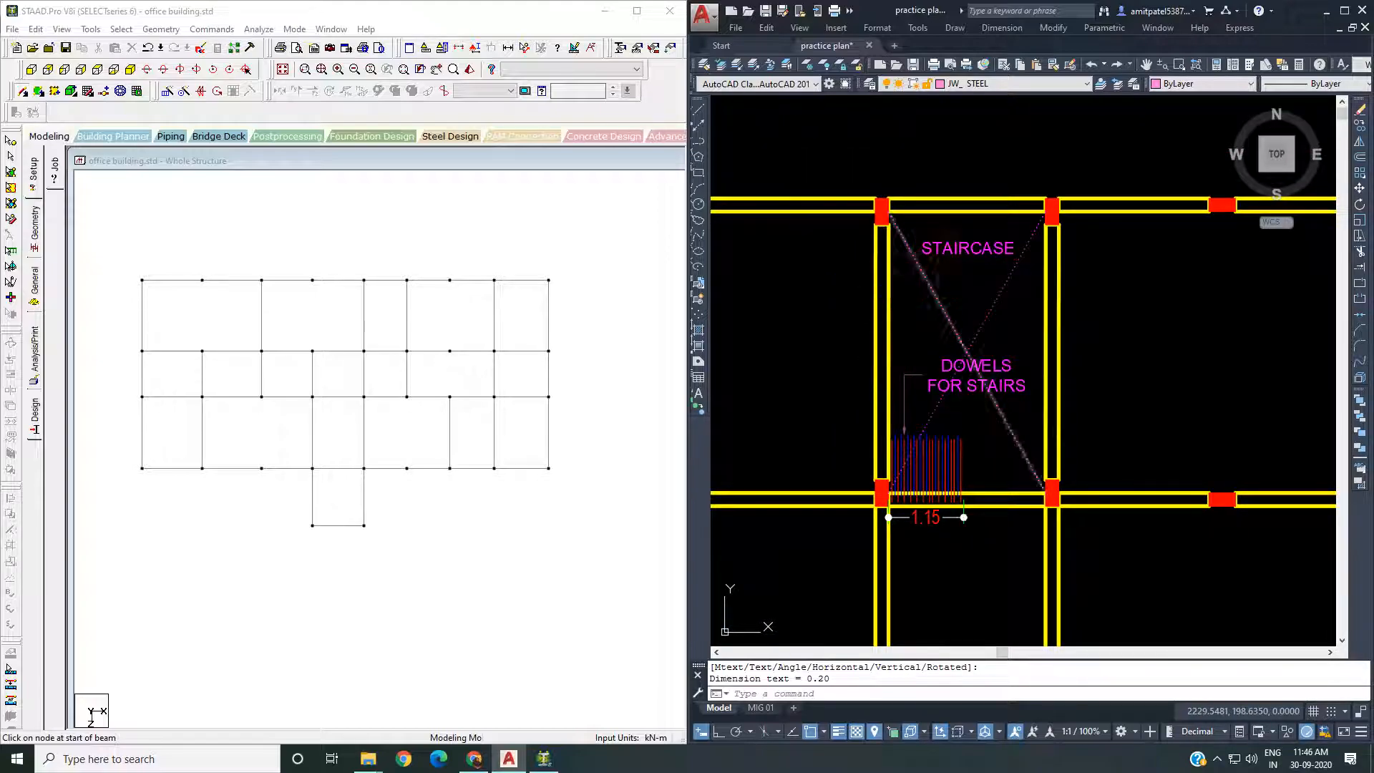
pyautogui.scroll(3, 856, 379)
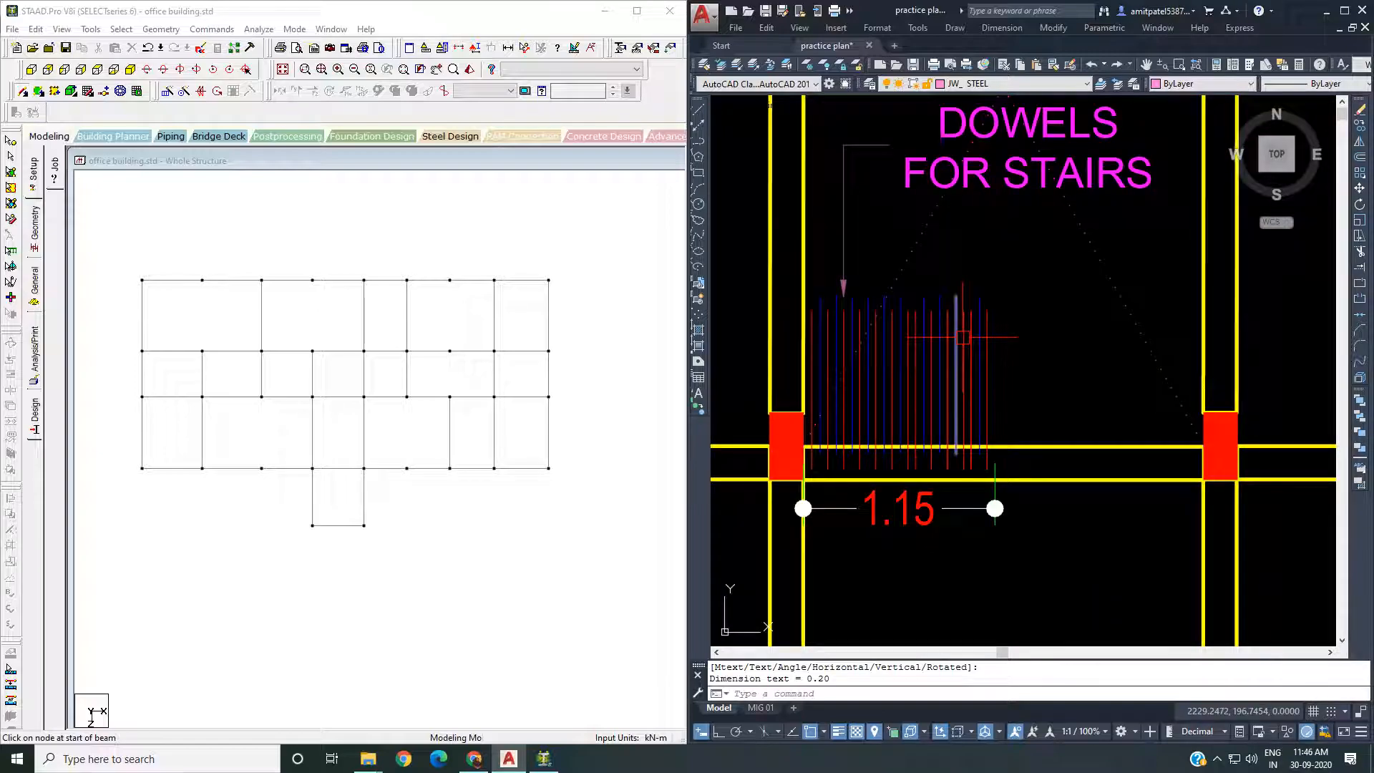
pyautogui.moveTo(912, 305); pyautogui.dragTo(913, 387, button='middle')
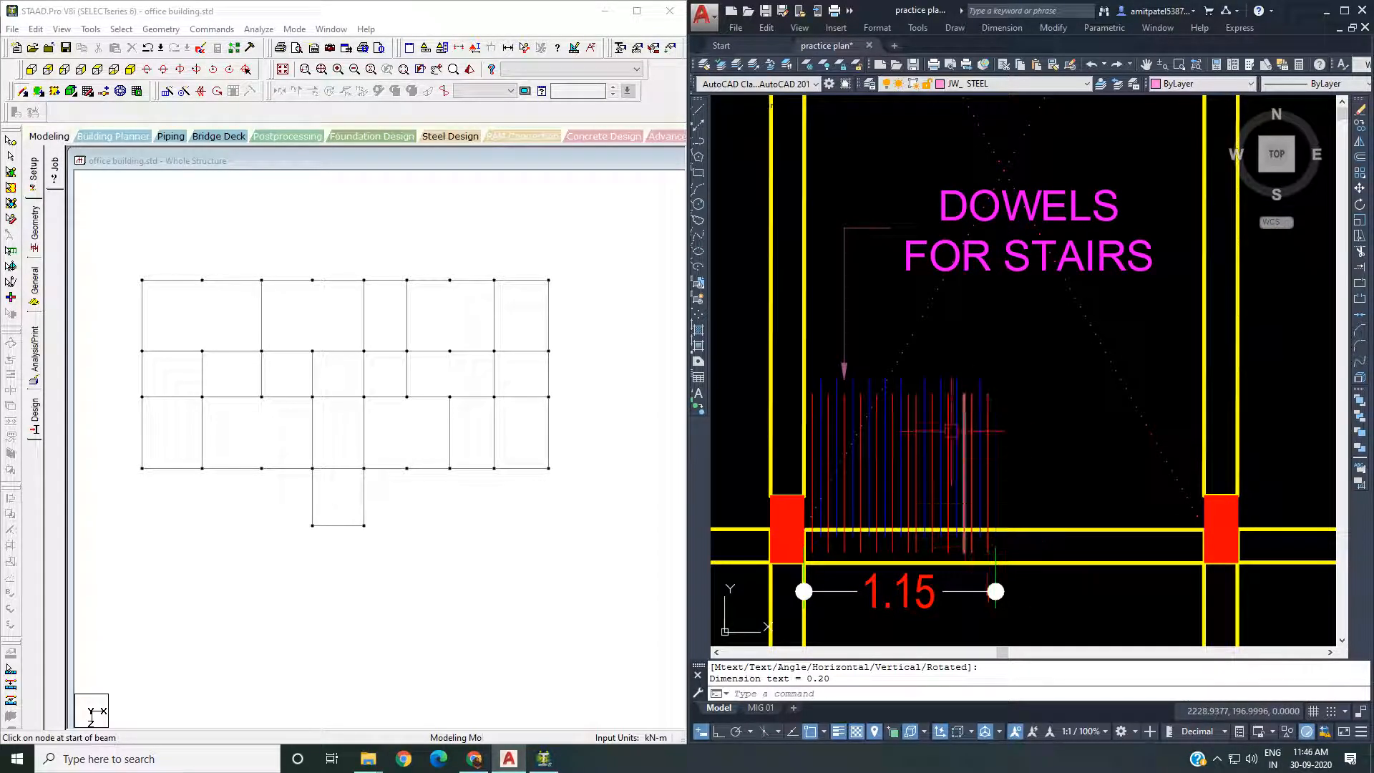
pyautogui.scroll(-2, 951, 387)
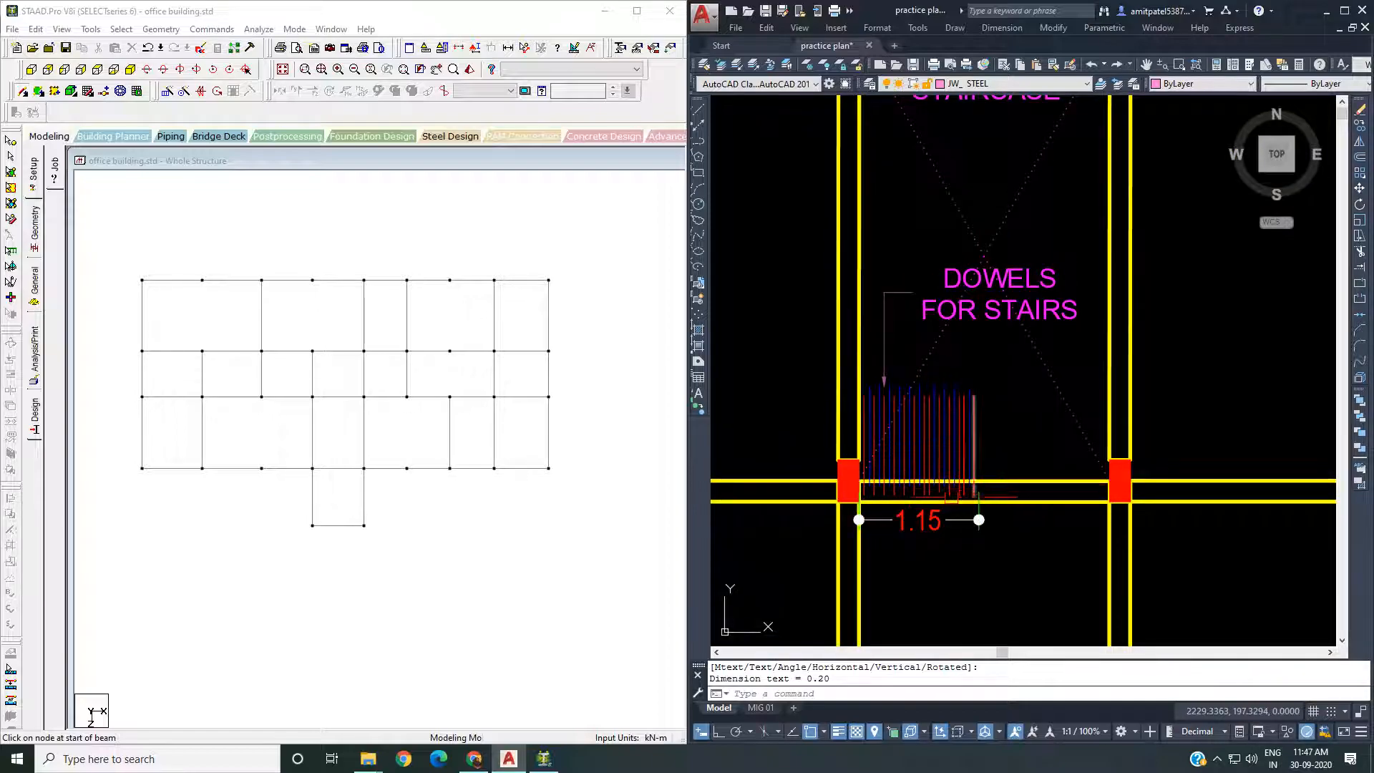
pyautogui.scroll(-1, 945, 378)
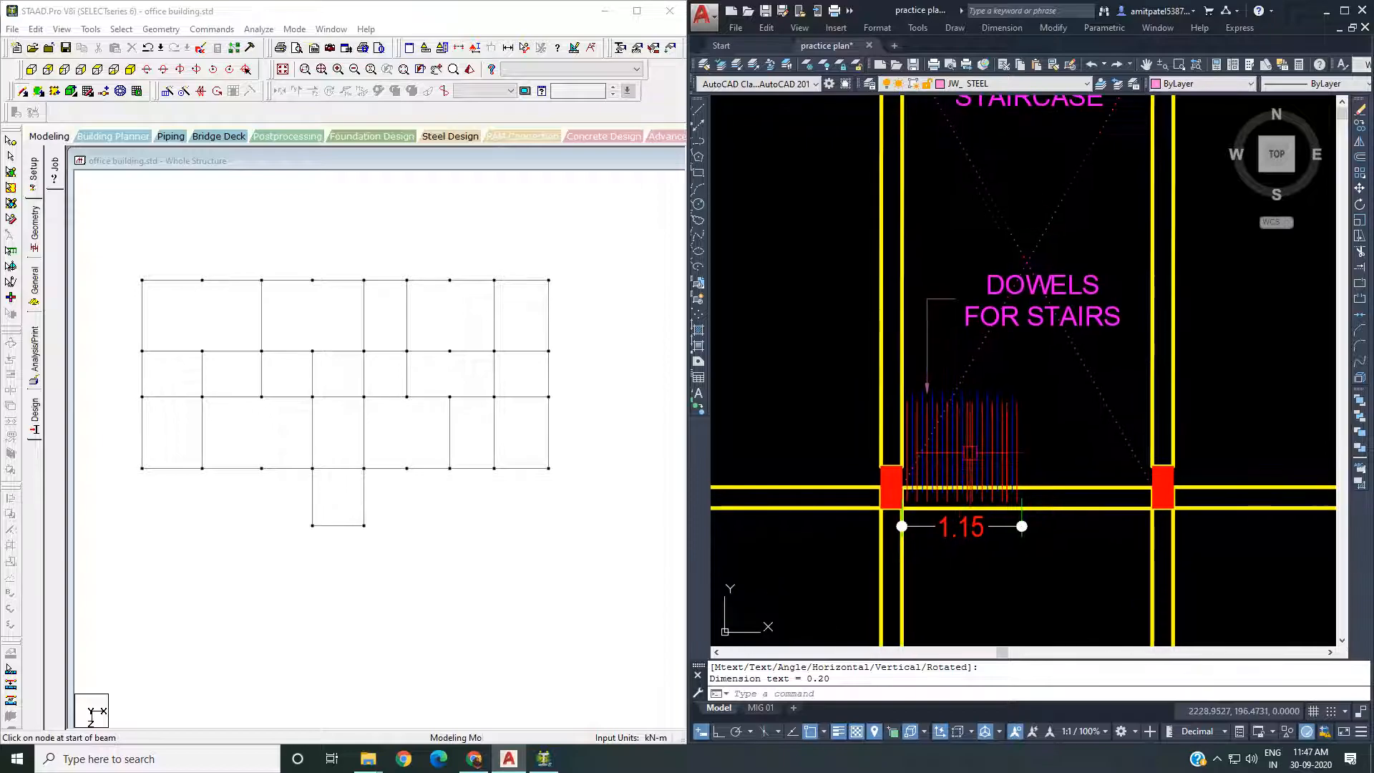
pyautogui.scroll(-1, 1015, 333)
pyautogui.moveTo(997, 368); pyautogui.dragTo(1036, 368, button='middle')
pyautogui.scroll(-2, 975, 289)
pyautogui.scroll(3, 984, 343)
pyautogui.moveTo(1051, 316); pyautogui.dragTo(999, 363, button='middle')
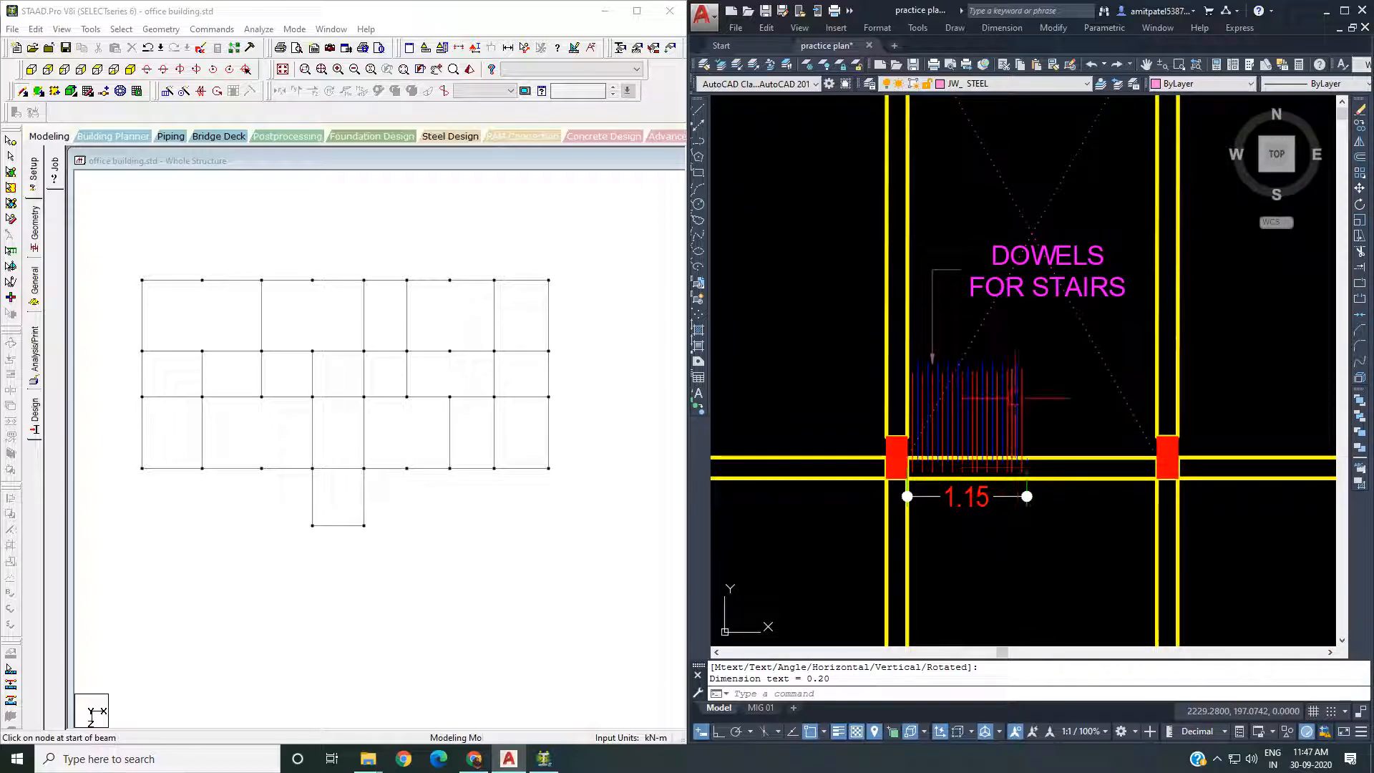
pyautogui.scroll(-4, 970, 336)
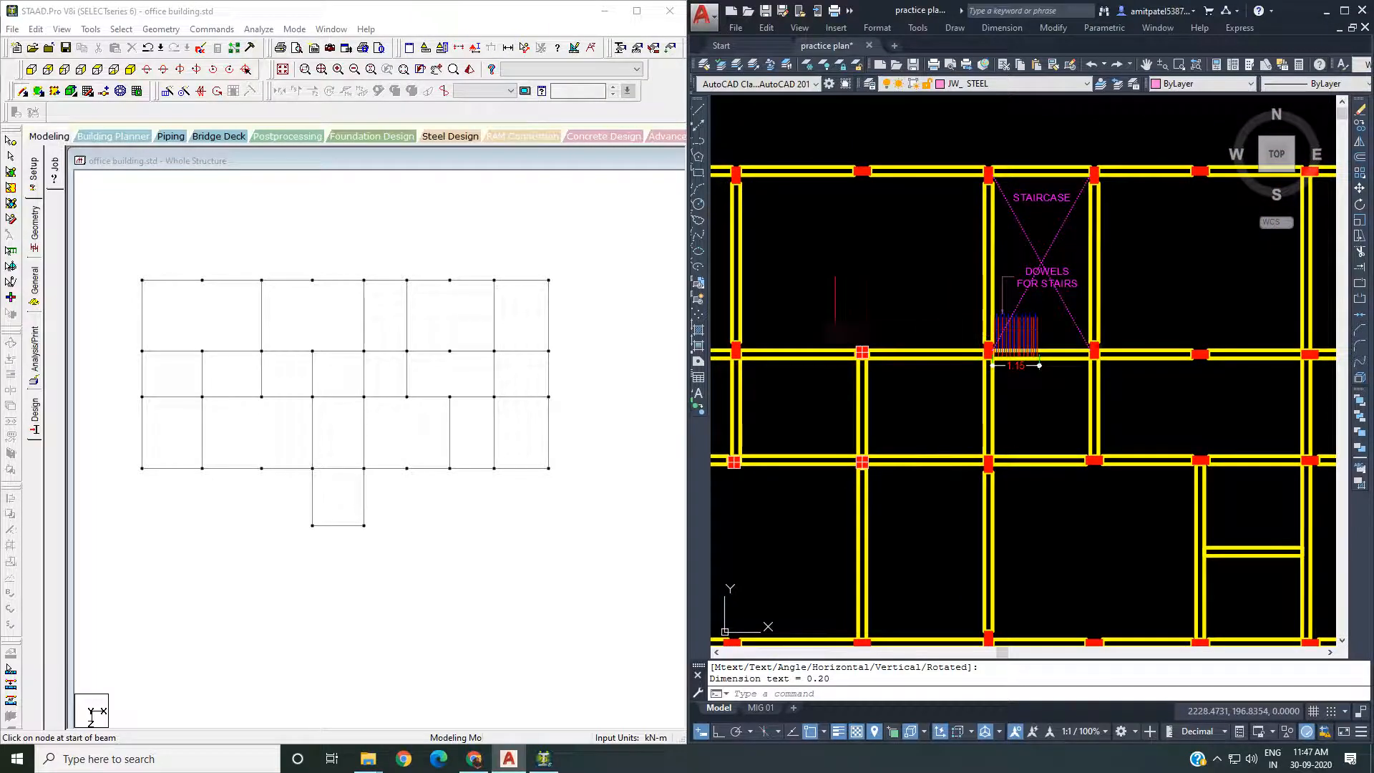
# Compare the STAAD.Pro grid with the plinth beam plan and examine the secondary beams in the plan's lower-left bay
pyautogui.click(506, 306)
pyautogui.scroll(-5, 862, 328)
pyautogui.click(875, 374)
pyautogui.moveTo(818, 363)
pyautogui.mouseDown(button='middle')
pyautogui.moveTo(873, 346)
pyautogui.moveTo(901, 368)
pyautogui.mouseUp(button='middle')
pyautogui.scroll(3, 894, 380)
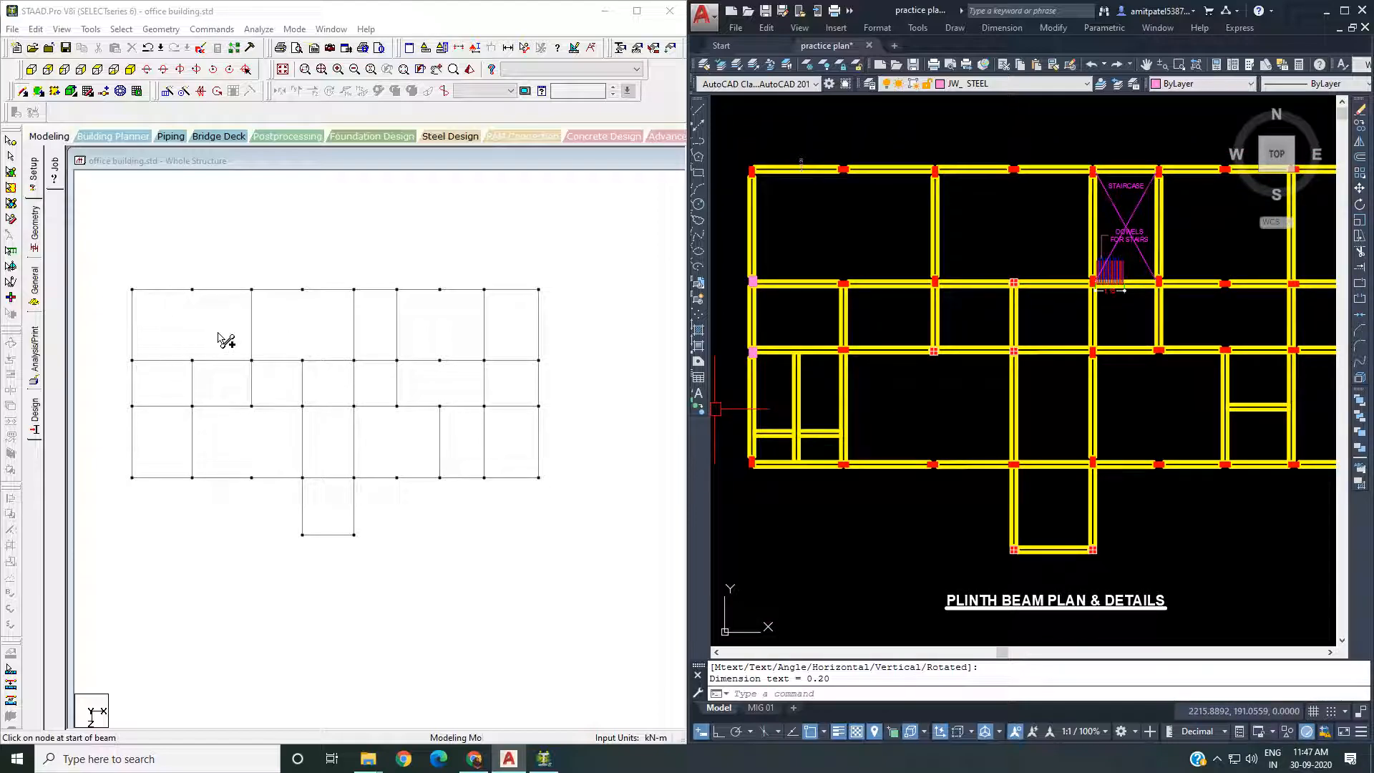
pyautogui.scroll(-2, 848, 314)
pyautogui.scroll(2, 886, 281)
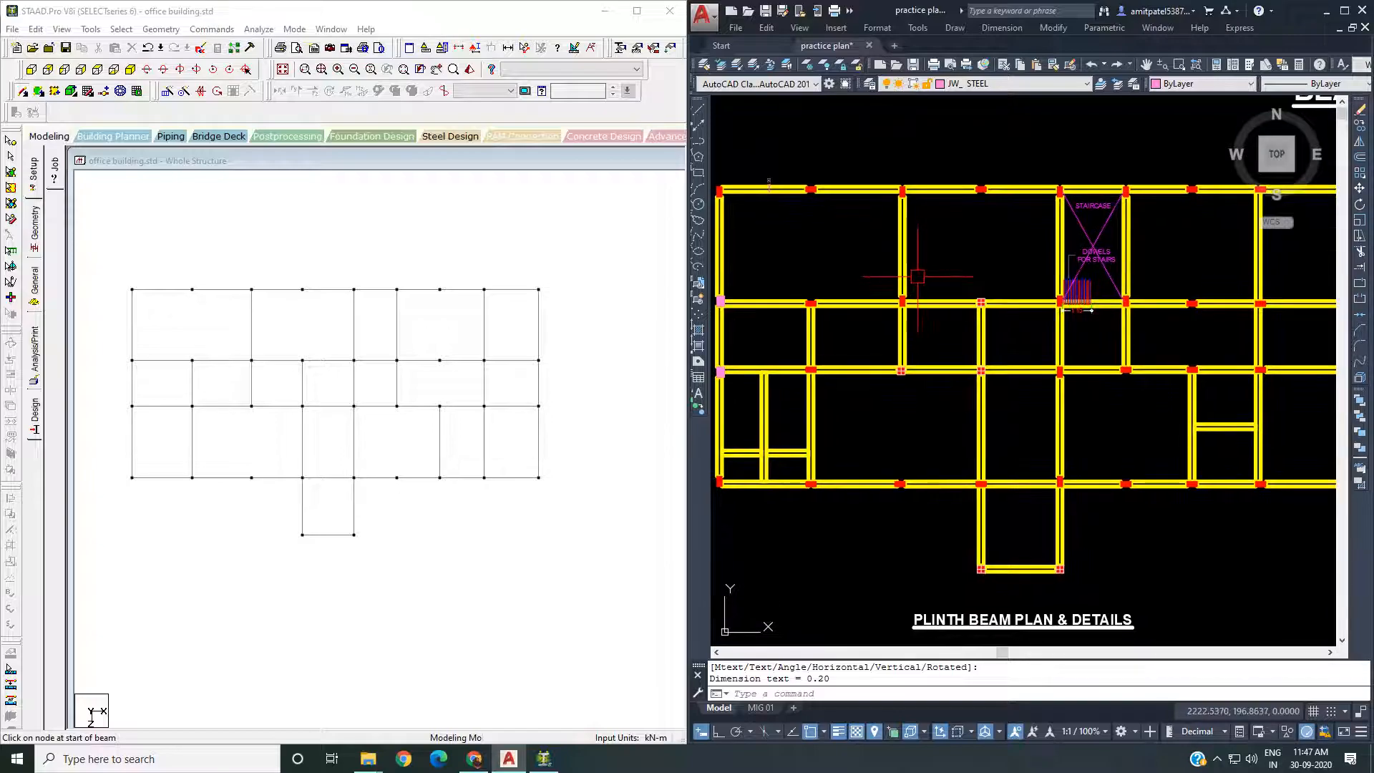
pyautogui.scroll(-2, 917, 276)
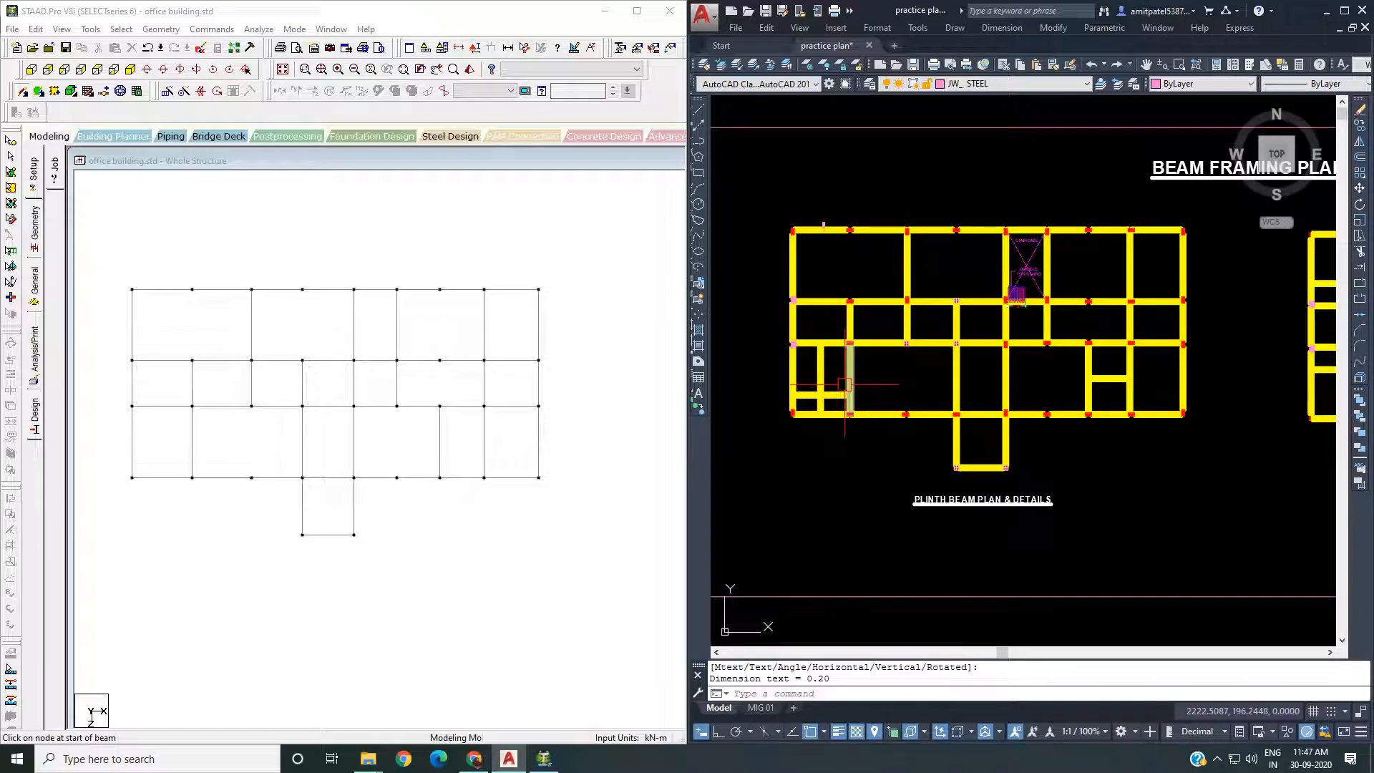
pyautogui.scroll(5, 894, 393)
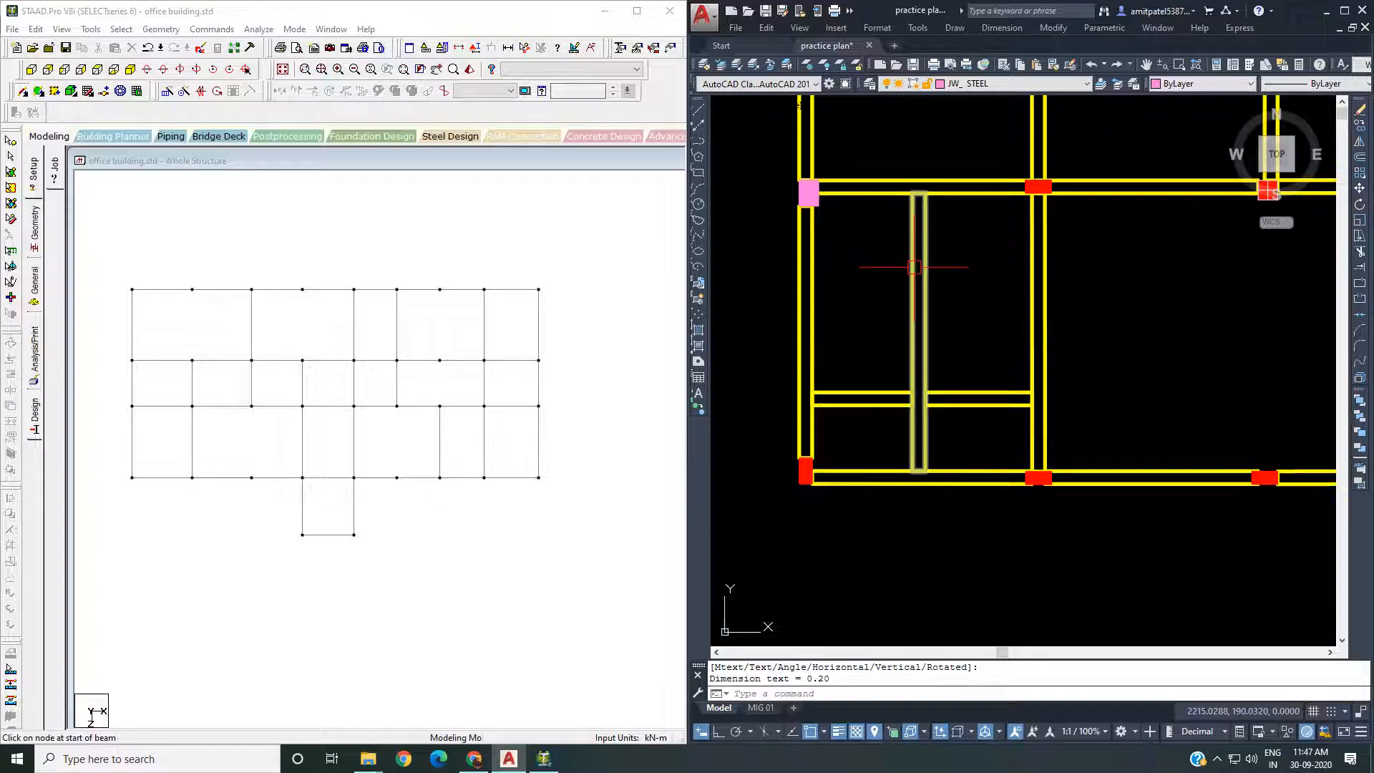
# Change the color of the vertical secondary beam in the AutoCAD plinth plan's lower-left bay to green
pyautogui.click(913, 301)
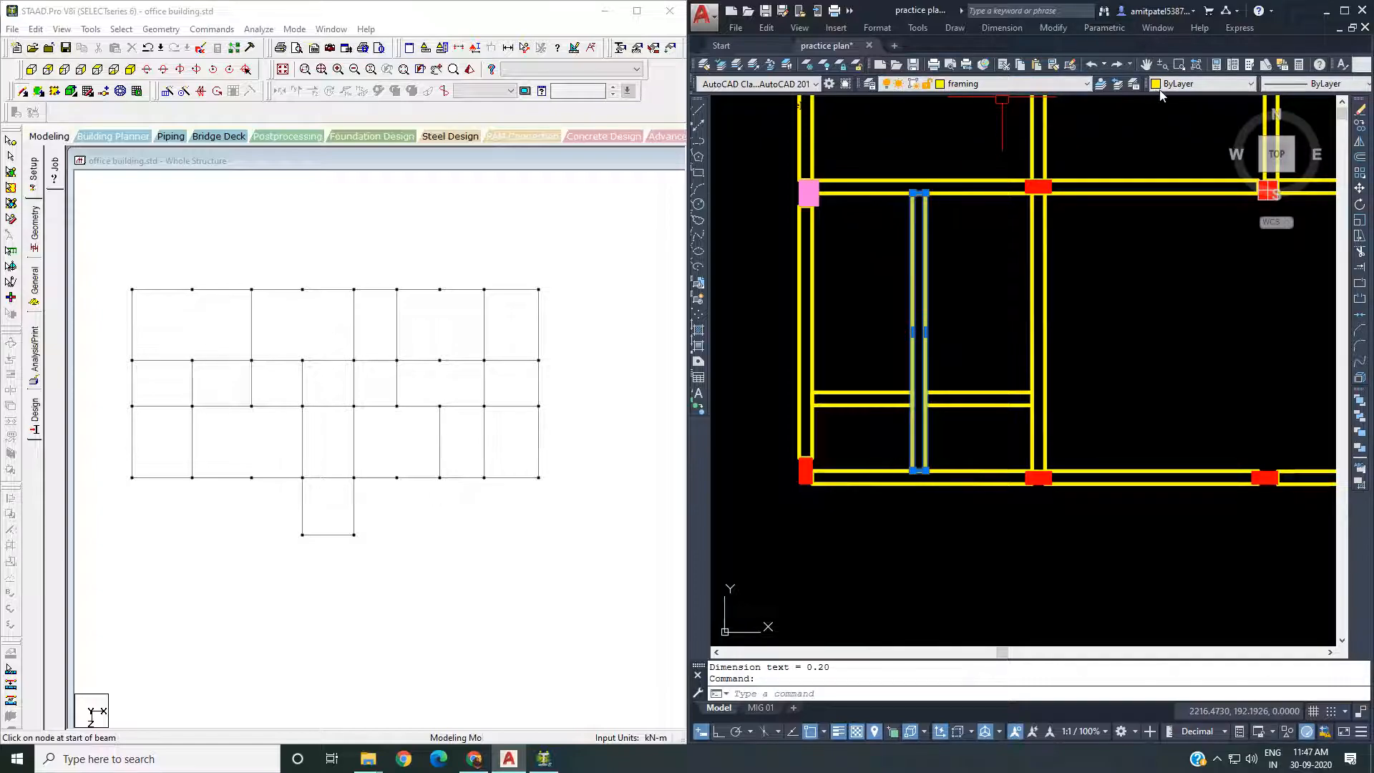
pyautogui.click(1190, 84)
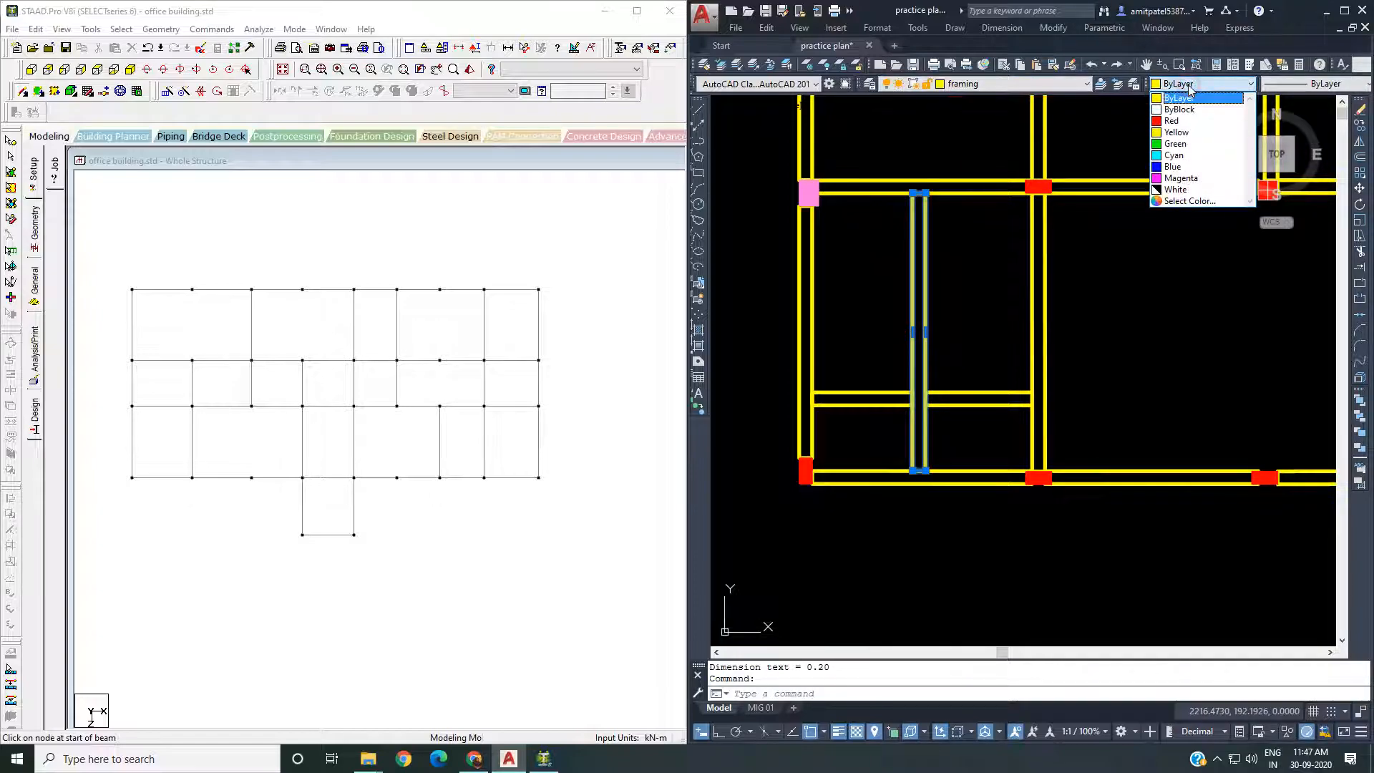
pyautogui.click(1188, 144)
pyautogui.press('Escape')
pyautogui.press('Escape')
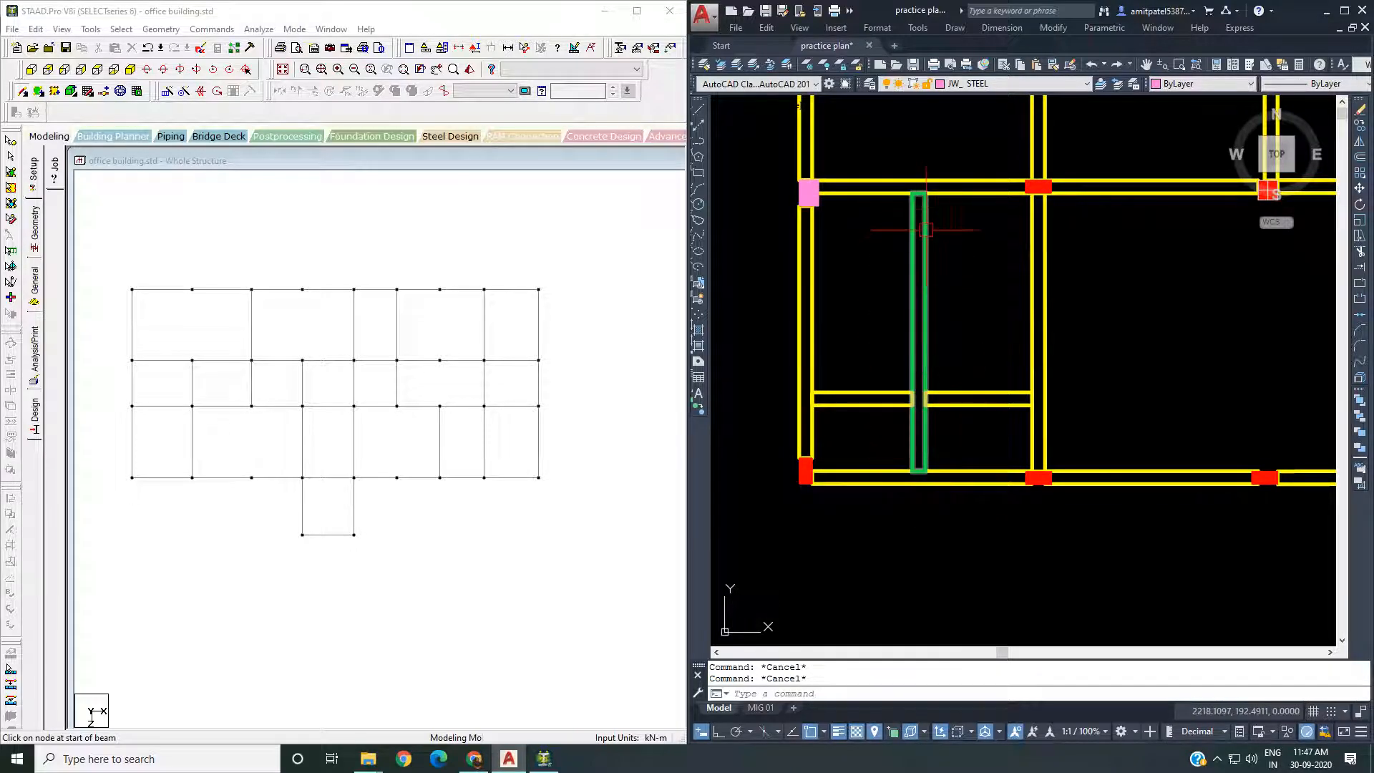
# Examine the green secondary beam in the AutoCAD plan and compare its bay with the lower-left bay of the STAAD.Pro grid
pyautogui.moveTo(902, 322); pyautogui.dragTo(886, 323, button='middle')
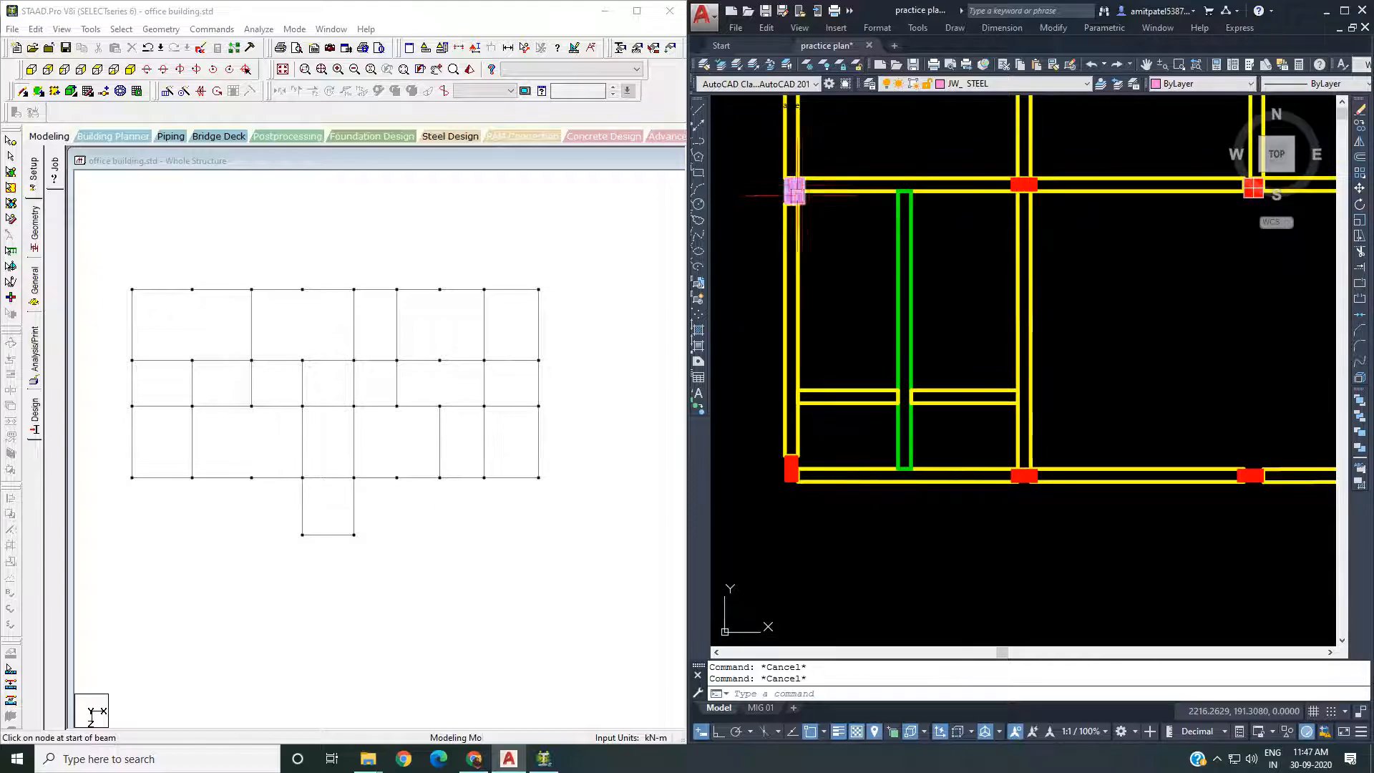
pyautogui.moveTo(965, 232); pyautogui.dragTo(997, 230, button='middle')
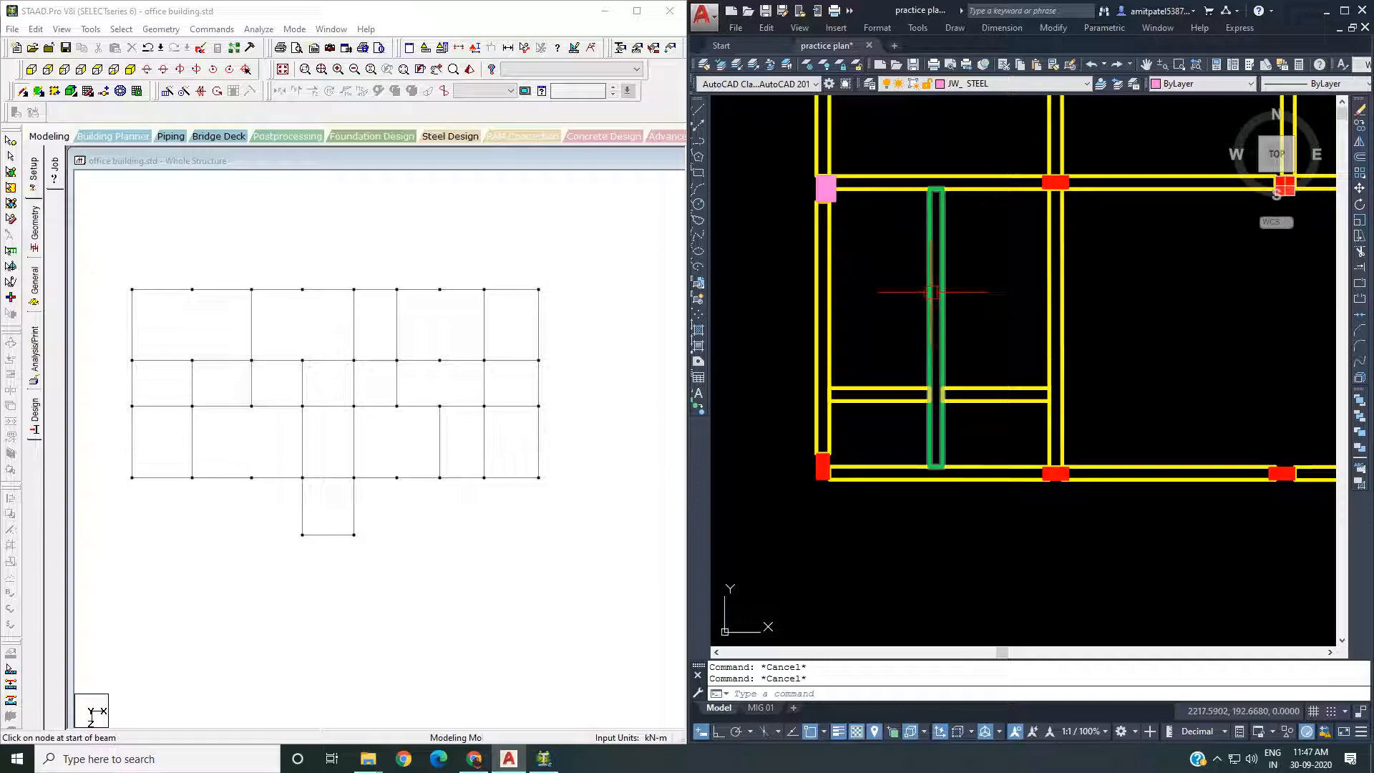
pyautogui.scroll(-2, 932, 290)
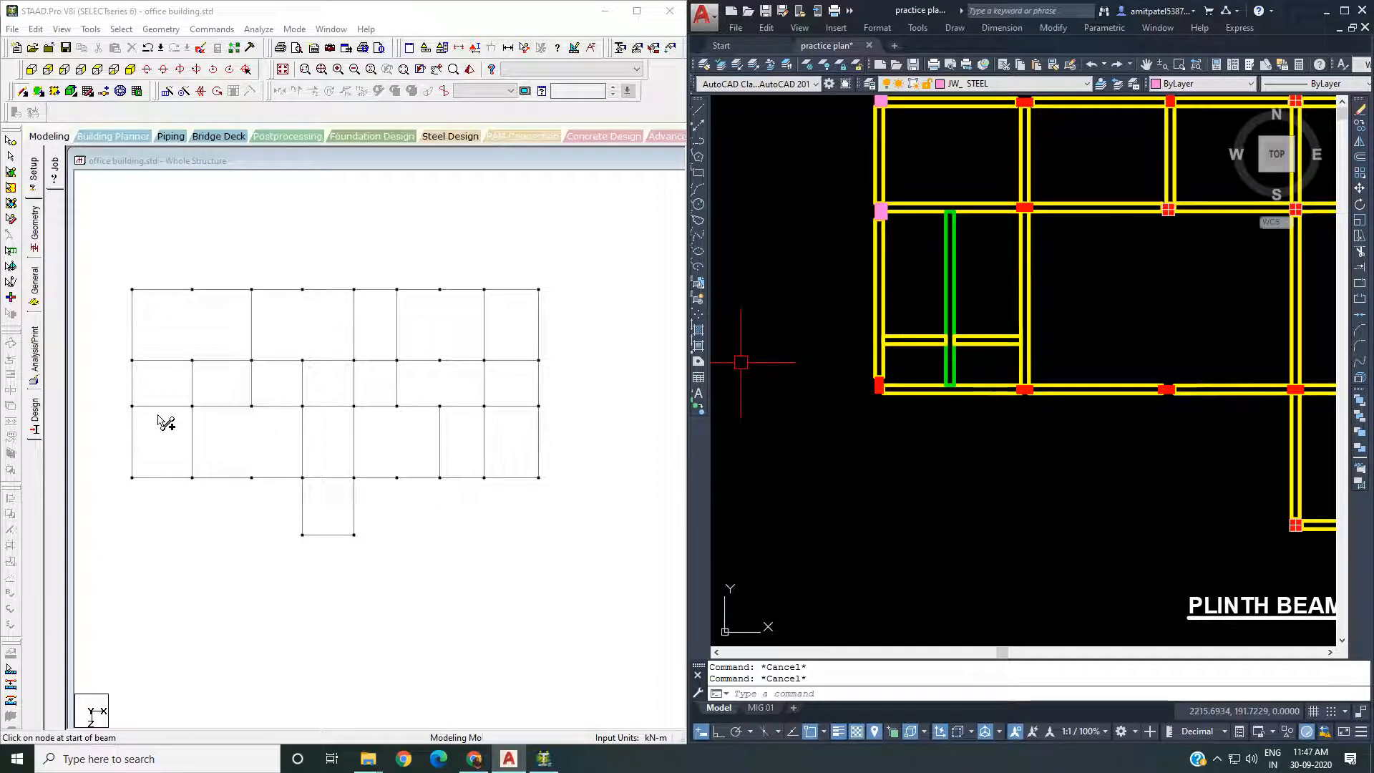
pyautogui.scroll(-3, 944, 393)
pyautogui.scroll(-2, 945, 393)
pyautogui.scroll(2, 934, 394)
pyautogui.moveTo(876, 394); pyautogui.dragTo(895, 404, button='middle')
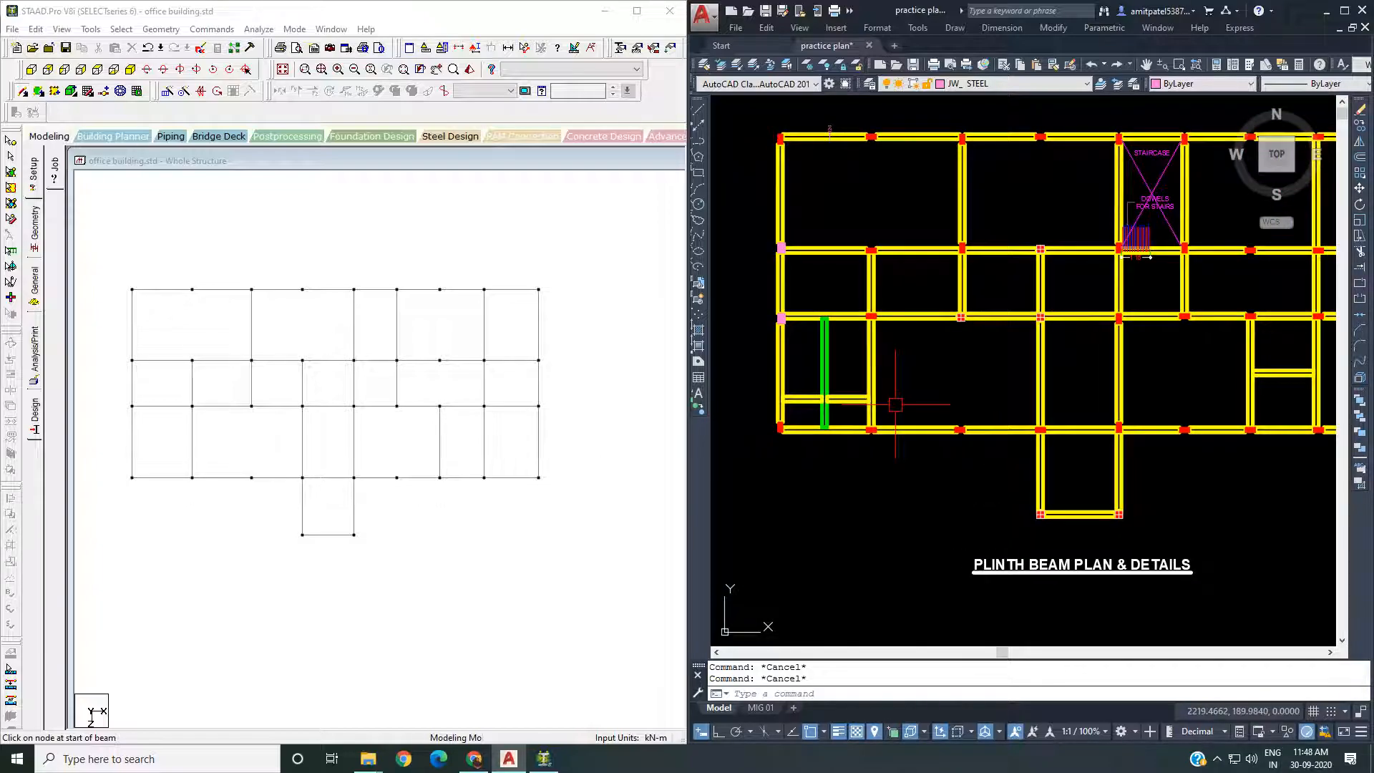
pyautogui.scroll(2, 894, 401)
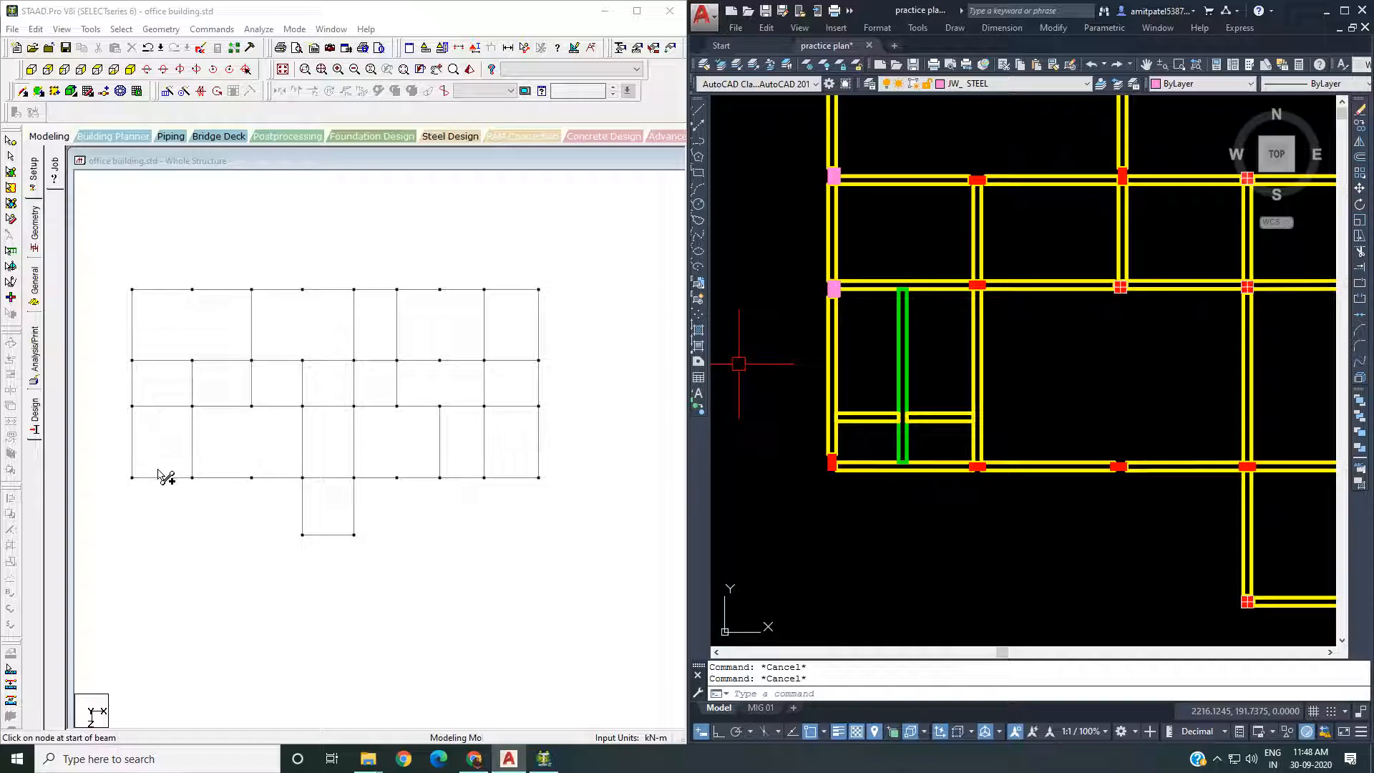
pyautogui.moveTo(239, 475); pyautogui.dragTo(359, 478, button='middle')
pyautogui.scroll(2, 408, 465)
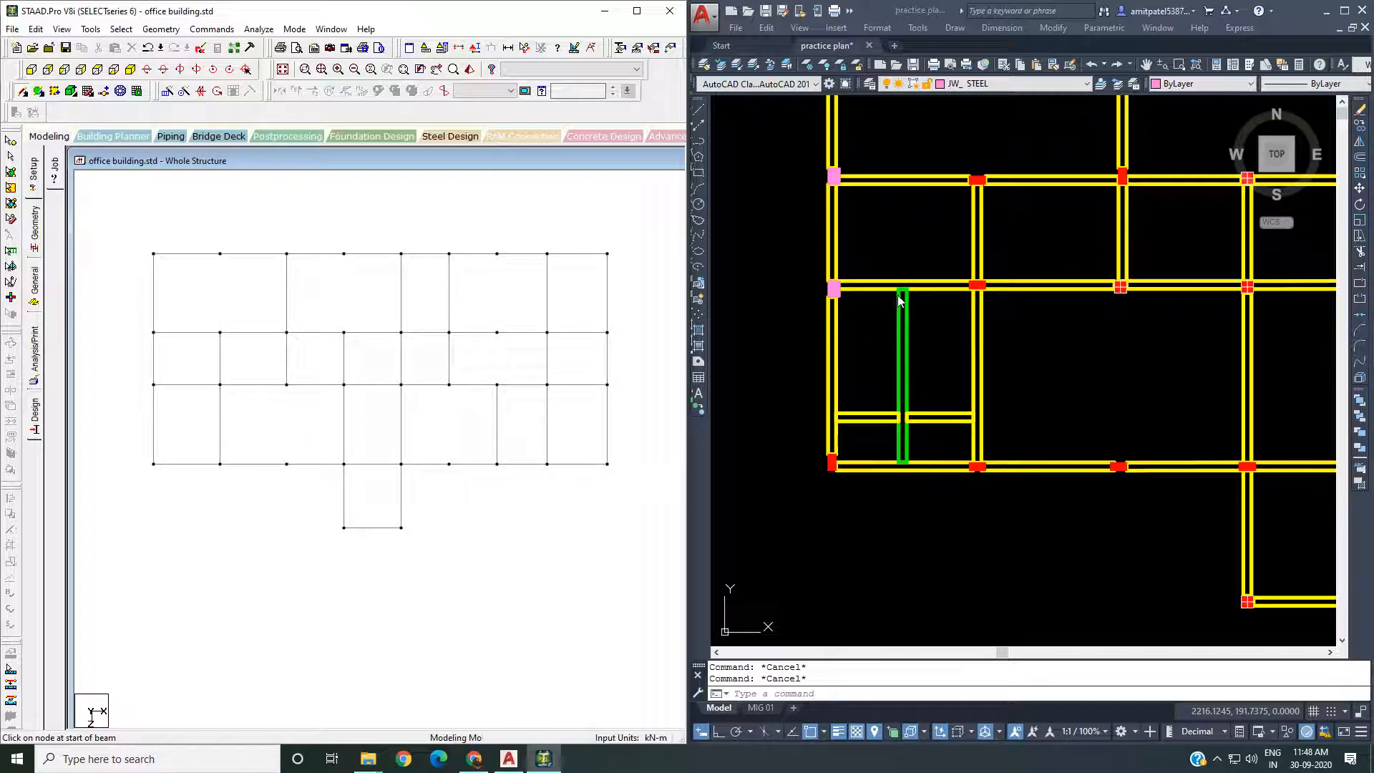
pyautogui.scroll(3, 428, 462)
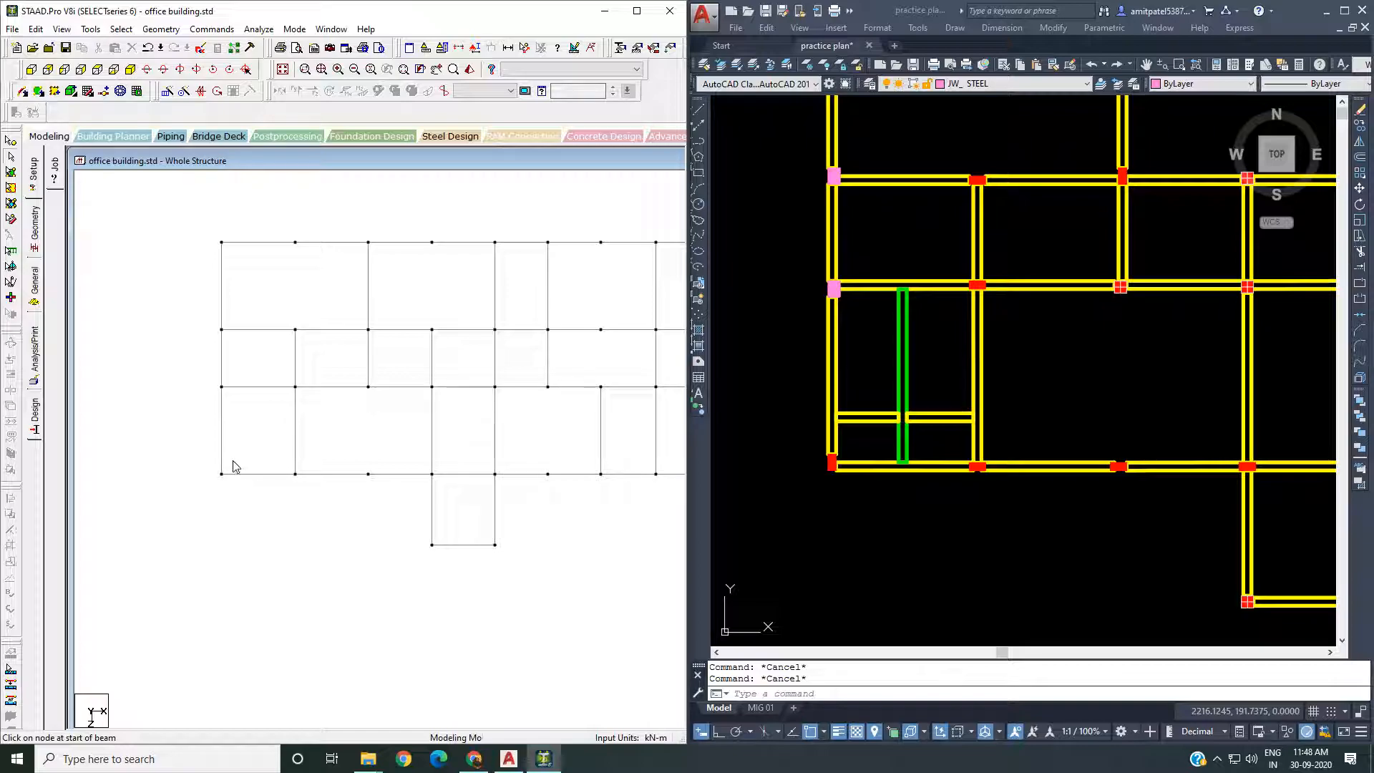
pyautogui.moveTo(243, 465); pyautogui.dragTo(262, 429, button='middle')
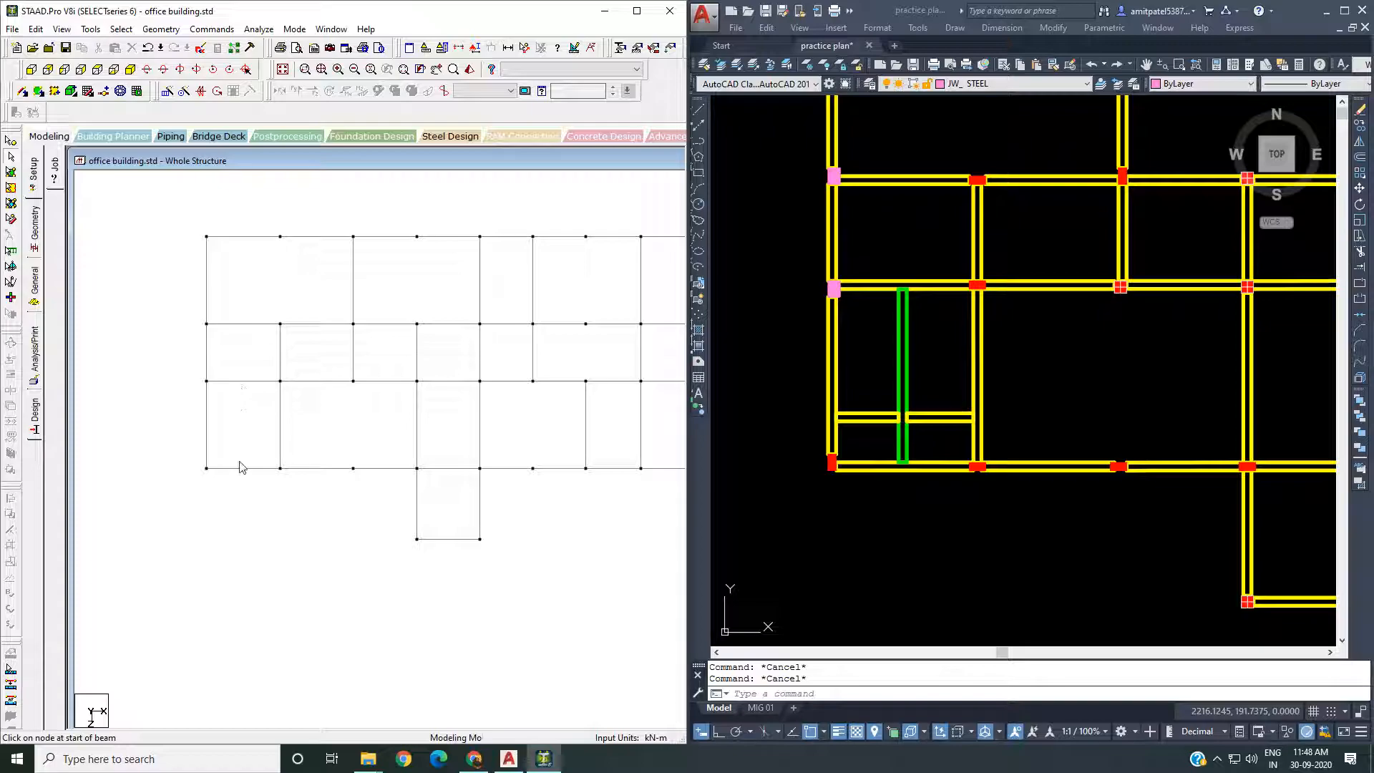
pyautogui.moveTo(246, 498); pyautogui.dragTo(219, 461, button='middle')
pyautogui.scroll(-1, 232, 387)
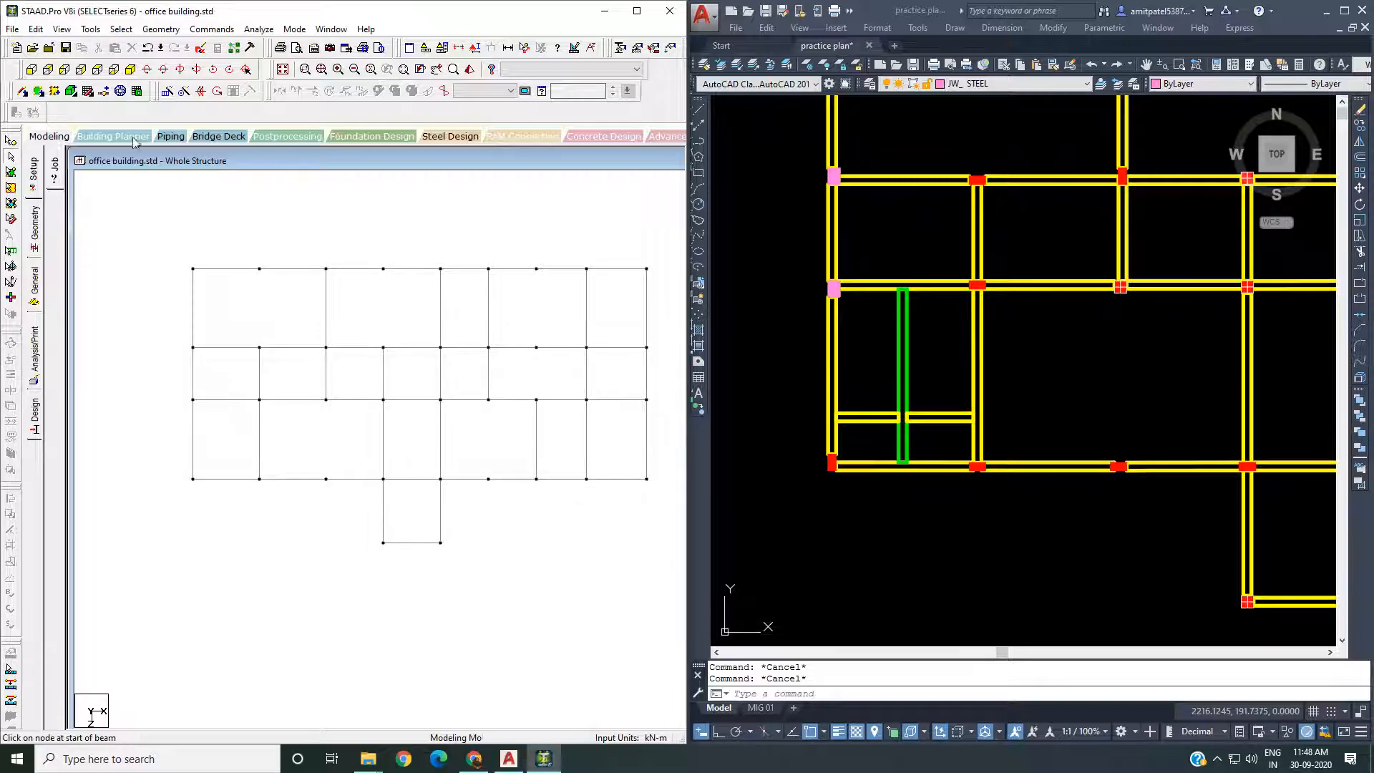
# Add a beam between the mid-points of the upper and lower beams of the STAAD.Pro grid's lower-left bay
pyautogui.click(159, 31)
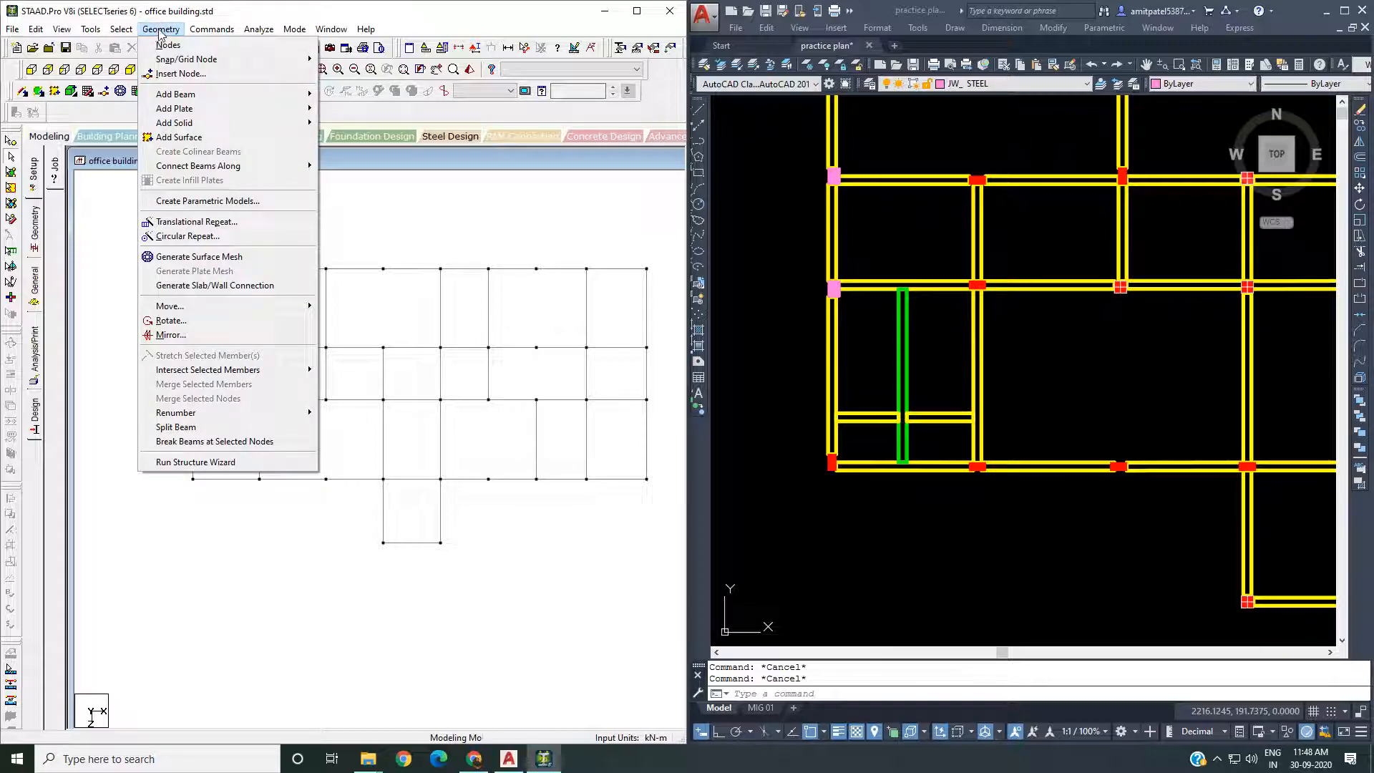
pyautogui.moveTo(179, 94)
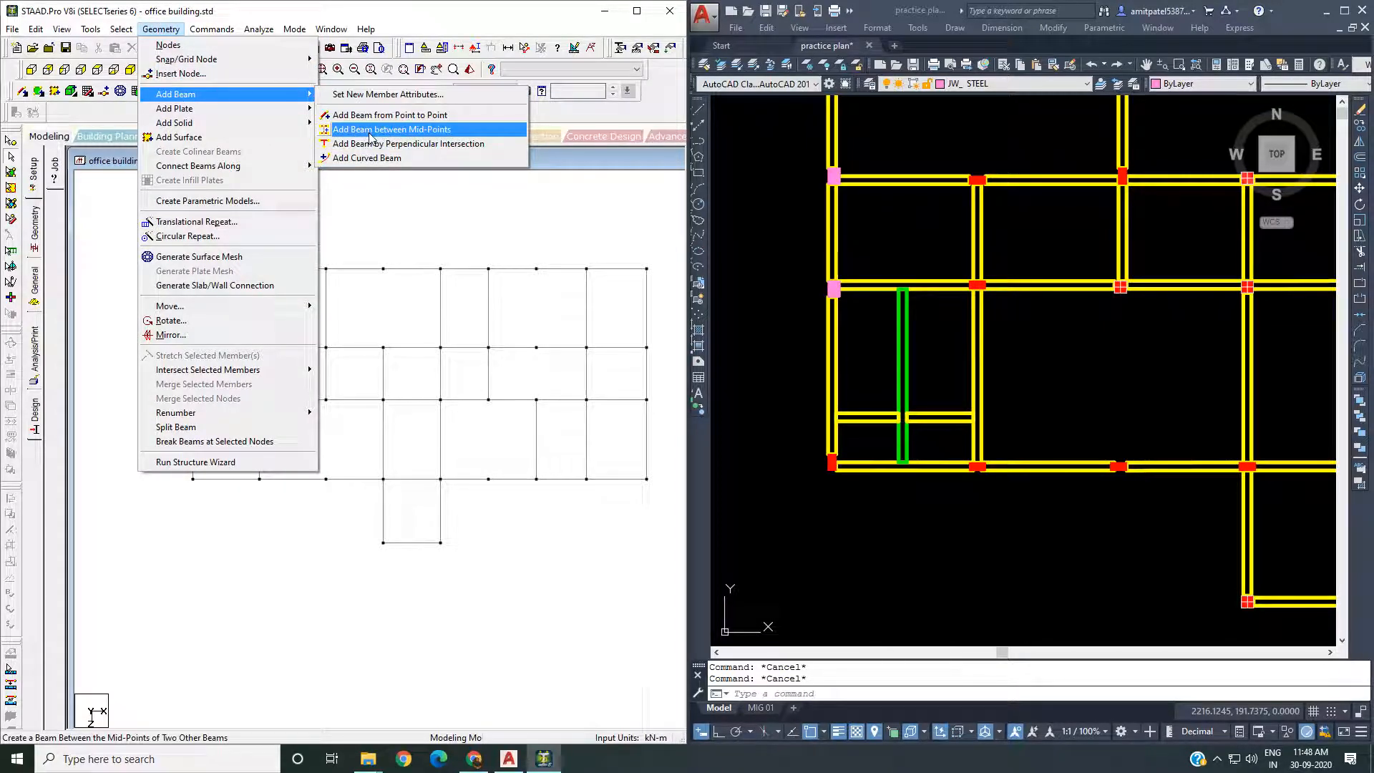
pyautogui.click(417, 133)
pyautogui.click(225, 400)
pyautogui.click(218, 478)
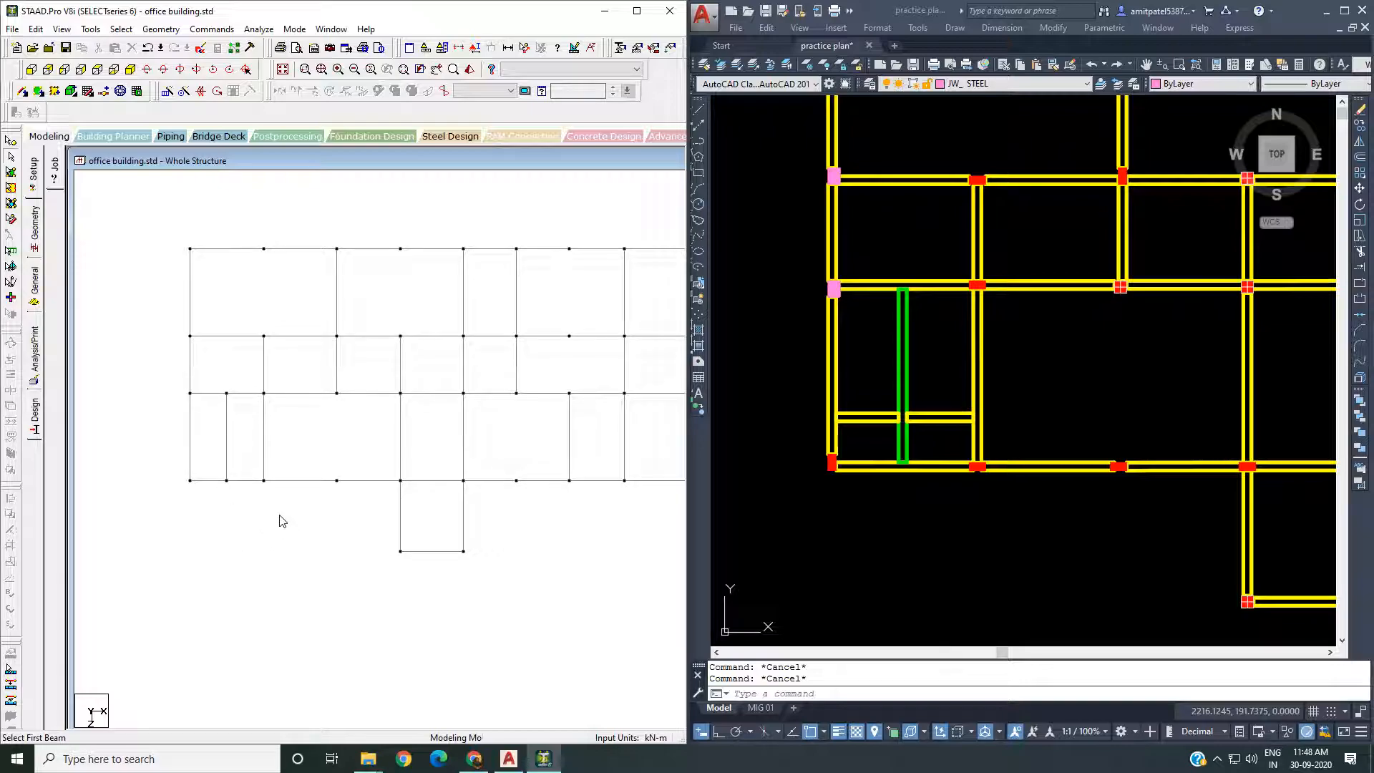
pyautogui.scroll(1, 251, 508)
pyautogui.click(200, 450)
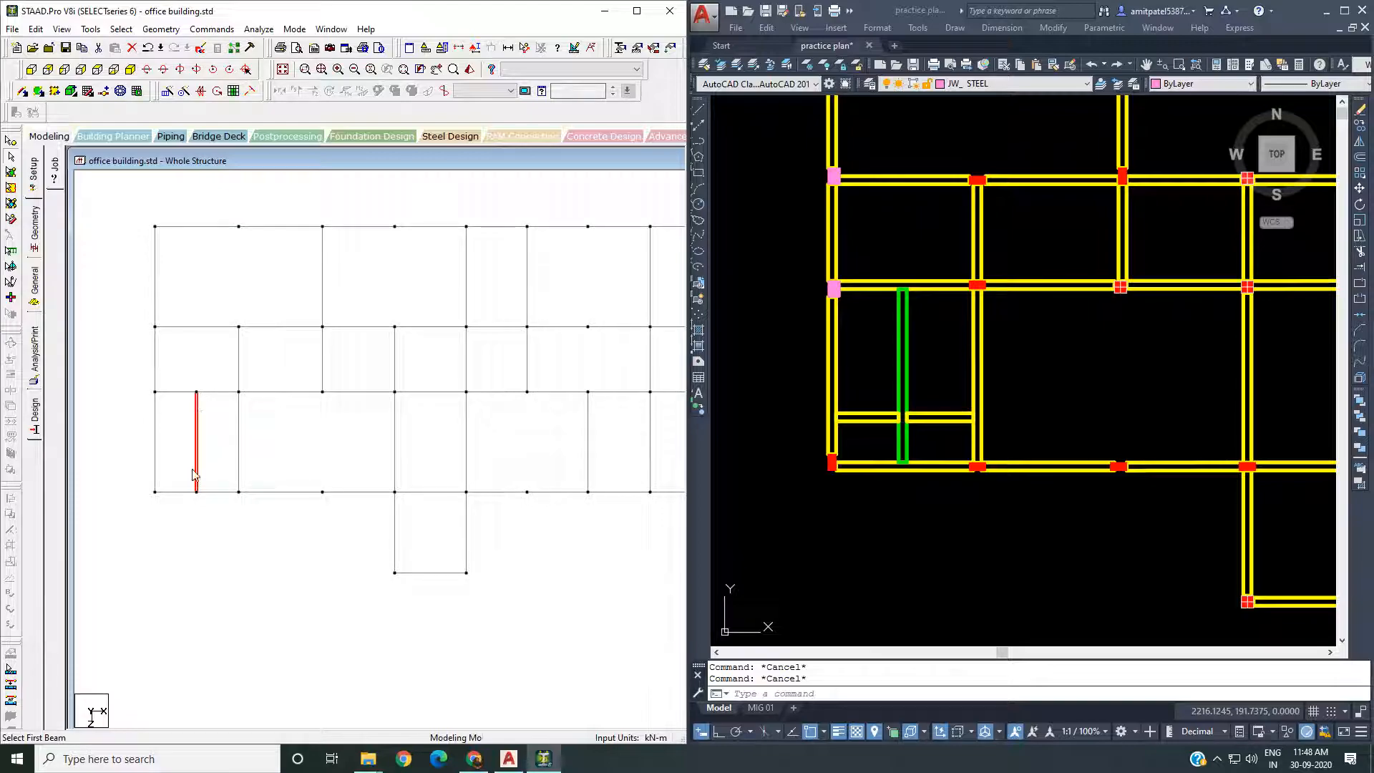
pyautogui.click(188, 547)
pyautogui.scroll(2, 188, 547)
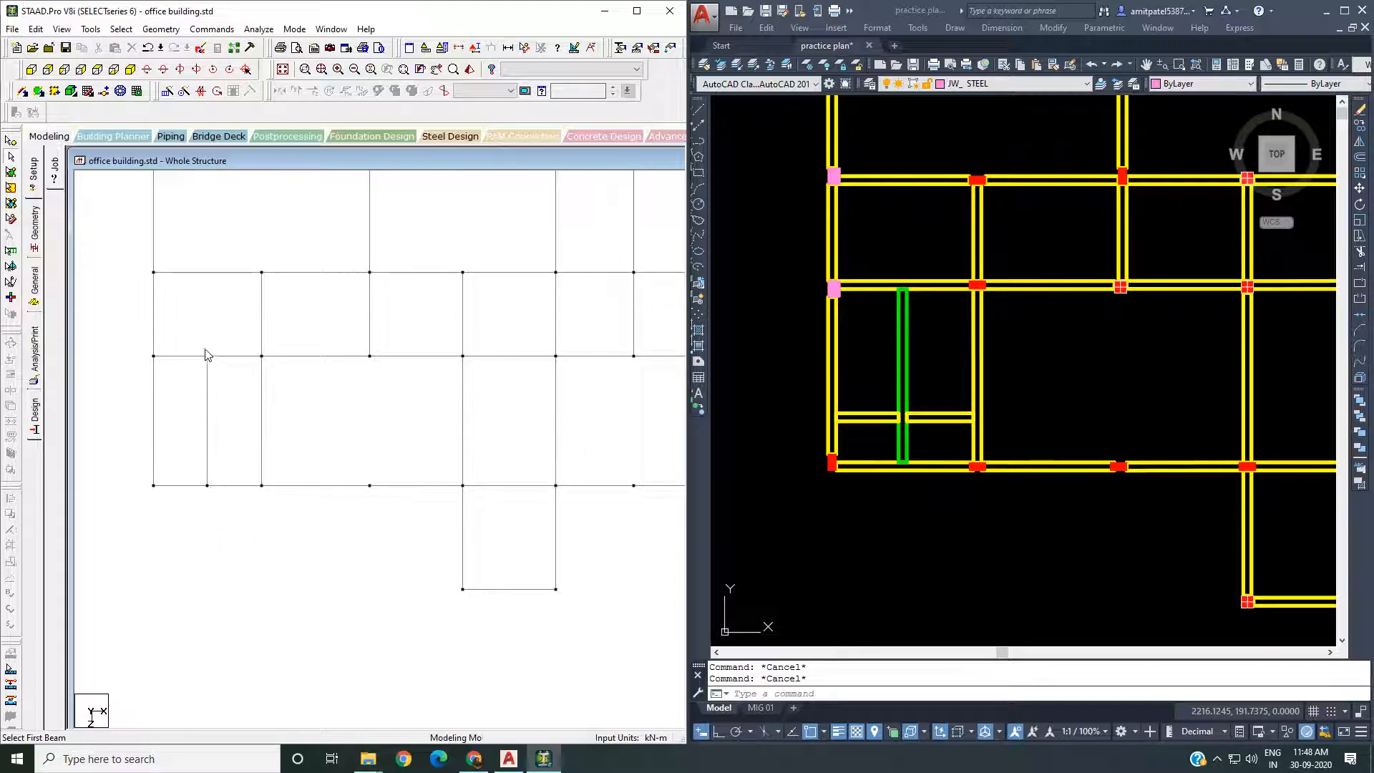
pyautogui.scroll(-5, 204, 493)
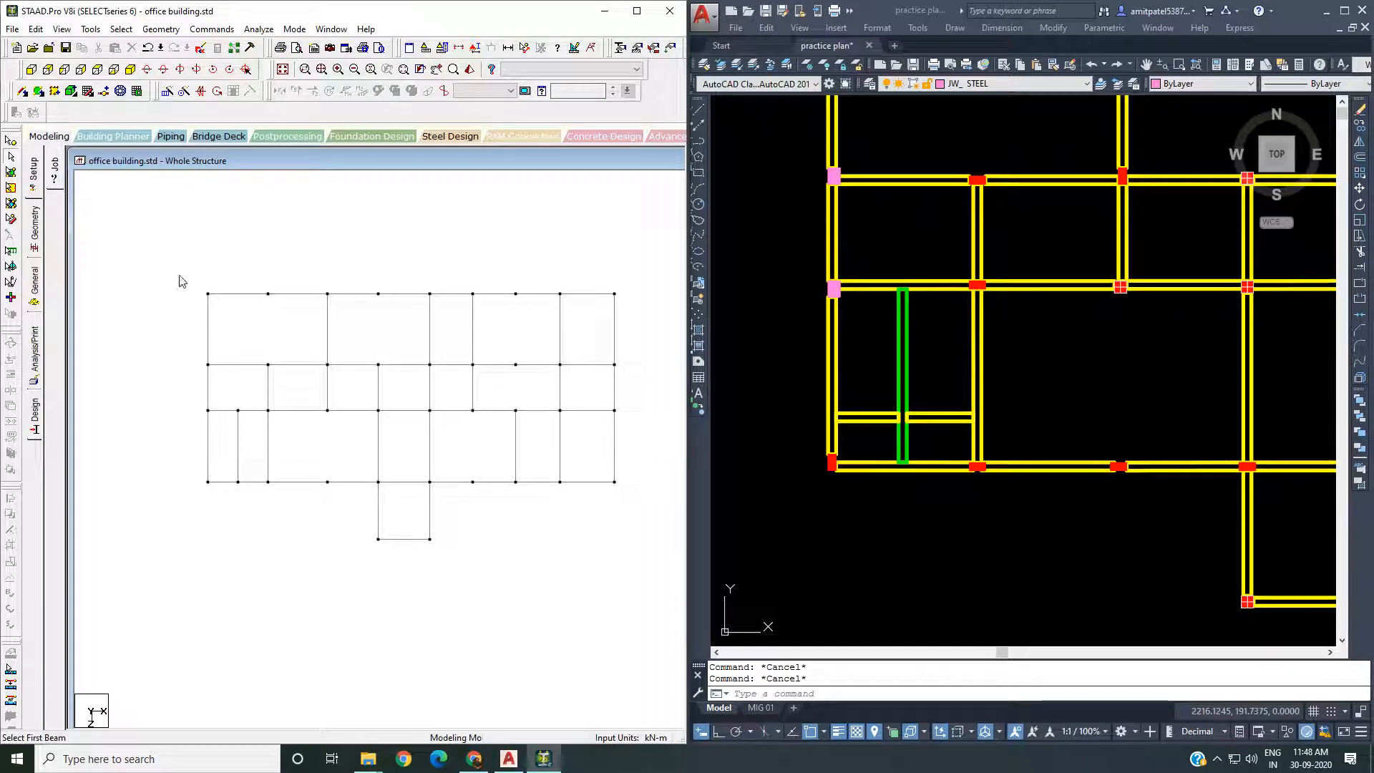
# Highlight all nodes and examine the end nodes of the mid-point beam in the lower-left bay
pyautogui.click(8, 138)
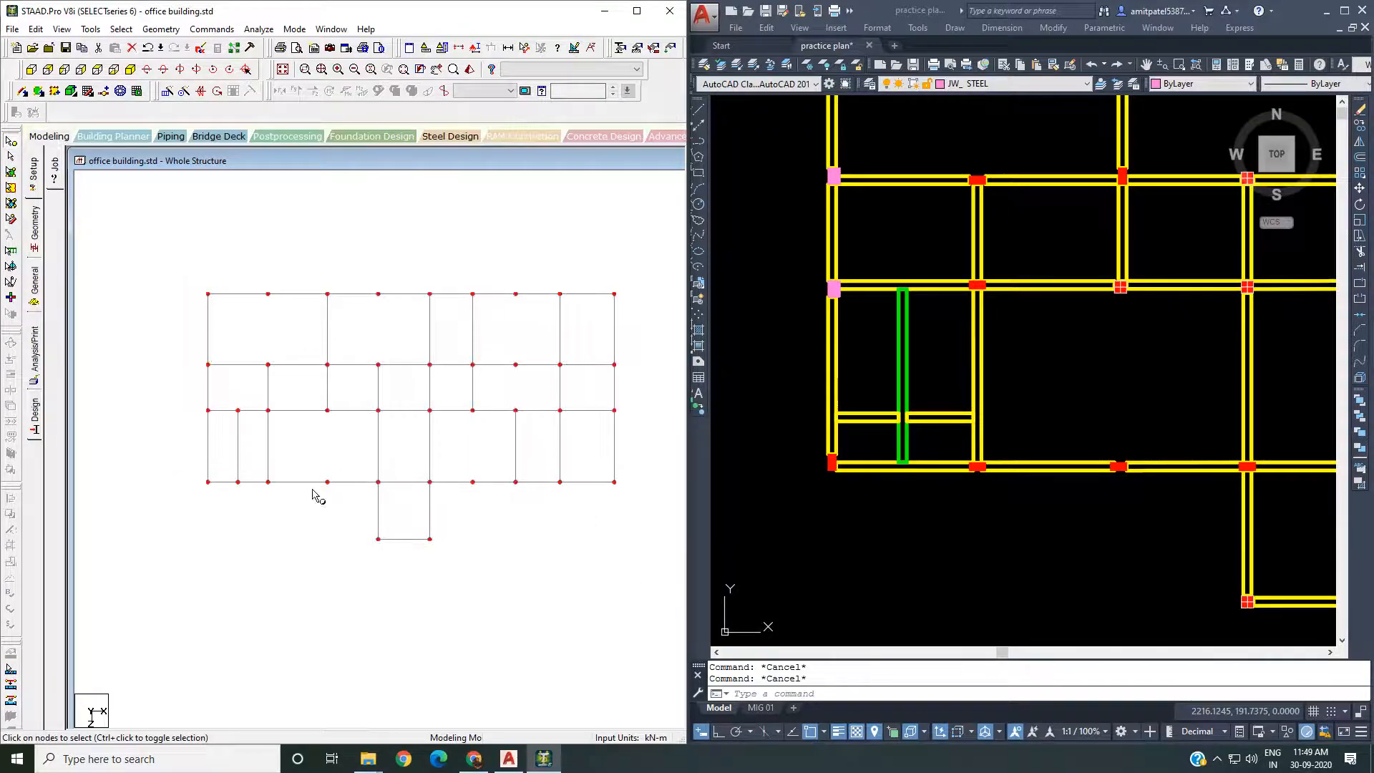
pyautogui.scroll(2, 208, 461)
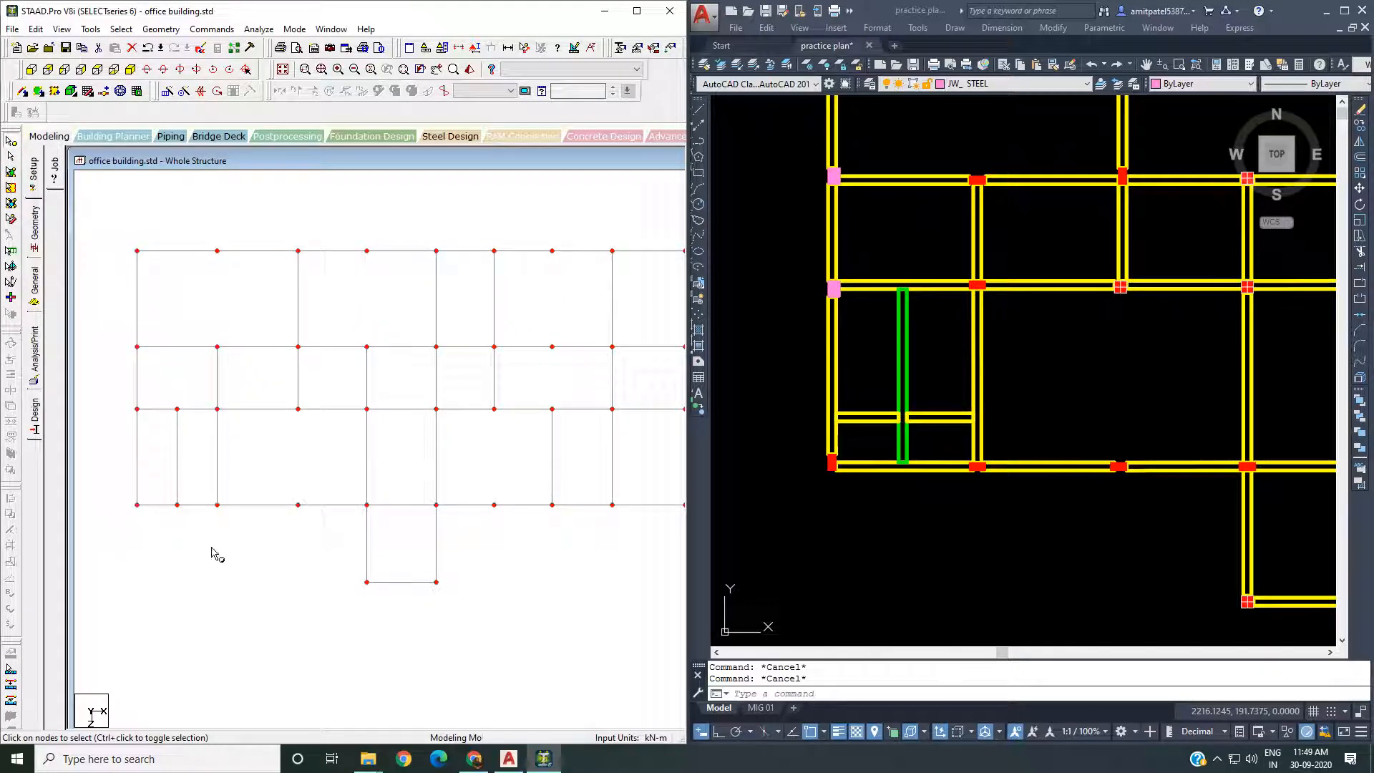
pyautogui.scroll(-2, 227, 532)
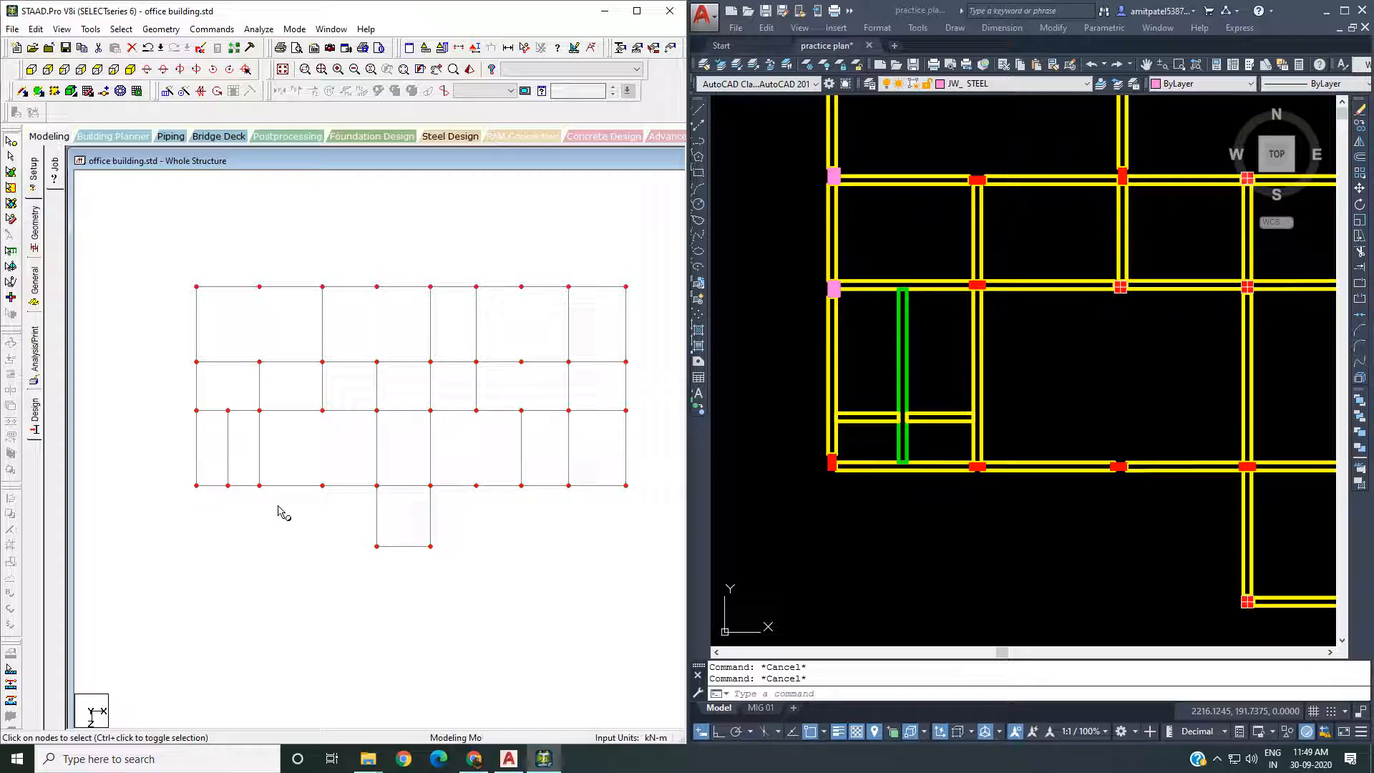
pyautogui.moveTo(273, 502)
pyautogui.mouseDown(button='middle')
pyautogui.moveTo(251, 536)
pyautogui.moveTo(262, 515)
pyautogui.mouseUp(button='middle')
# Undo the mid-point beam and its end nodes in the lower-left bay and clear the node selection
pyautogui.scroll(3, 246, 531)
pyautogui.scroll(-3, 275, 508)
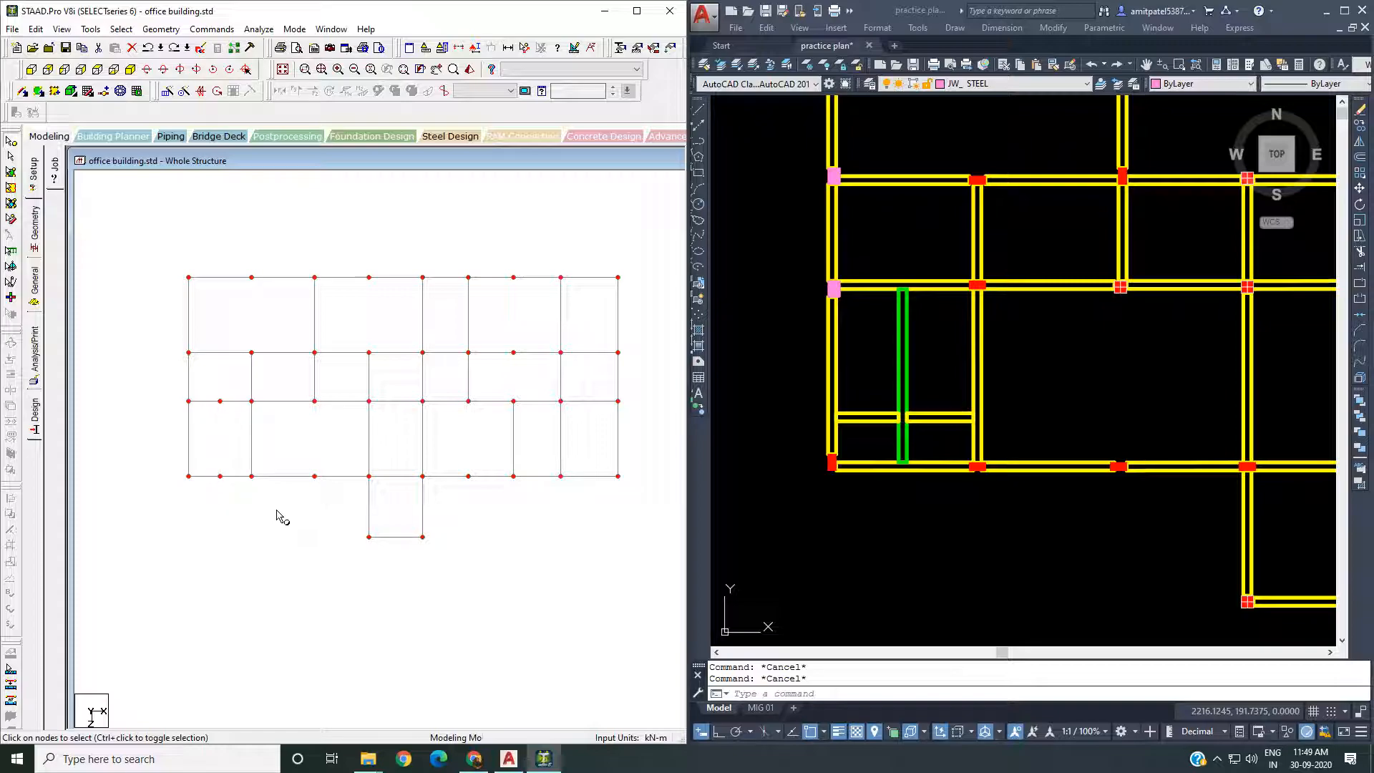
pyautogui.click(275, 543)
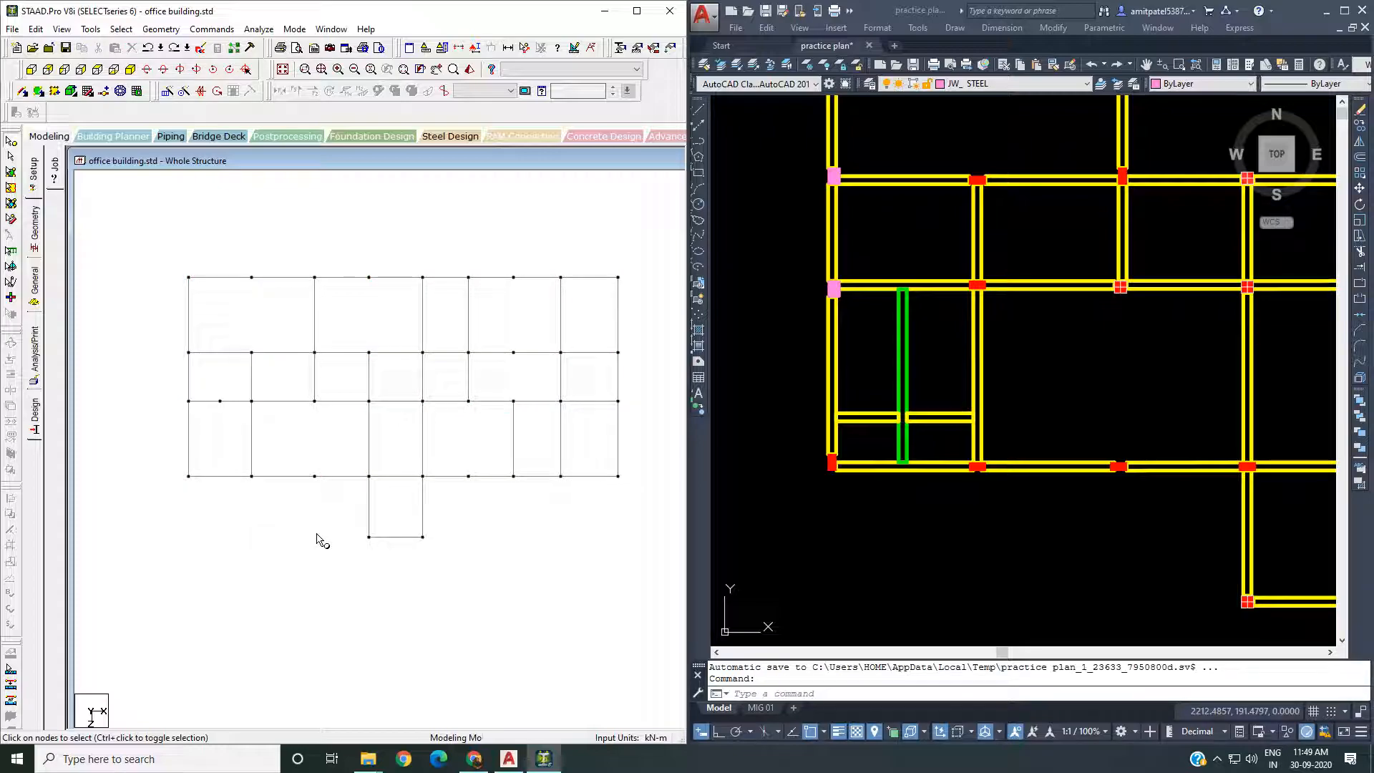
pyautogui.scroll(-2, 224, 408)
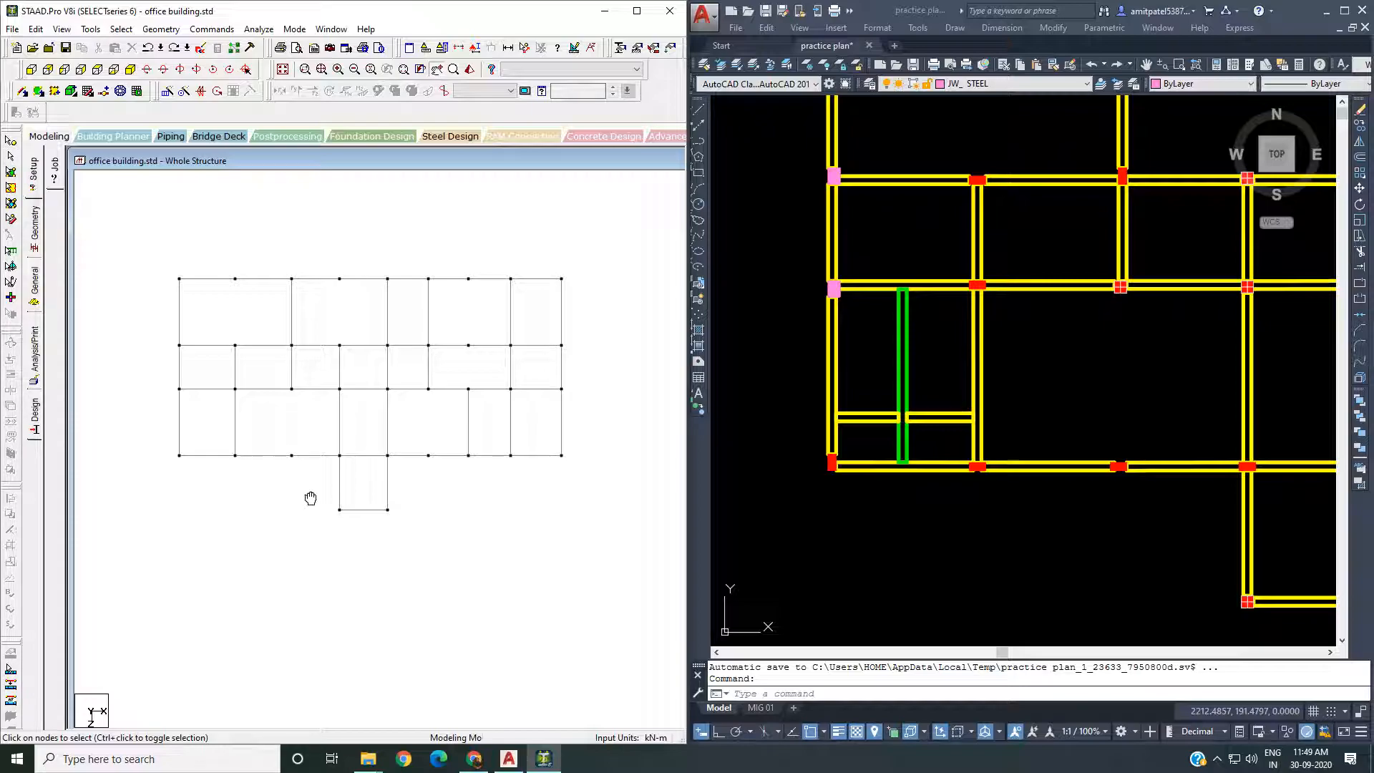
pyautogui.scroll(-2, 309, 498)
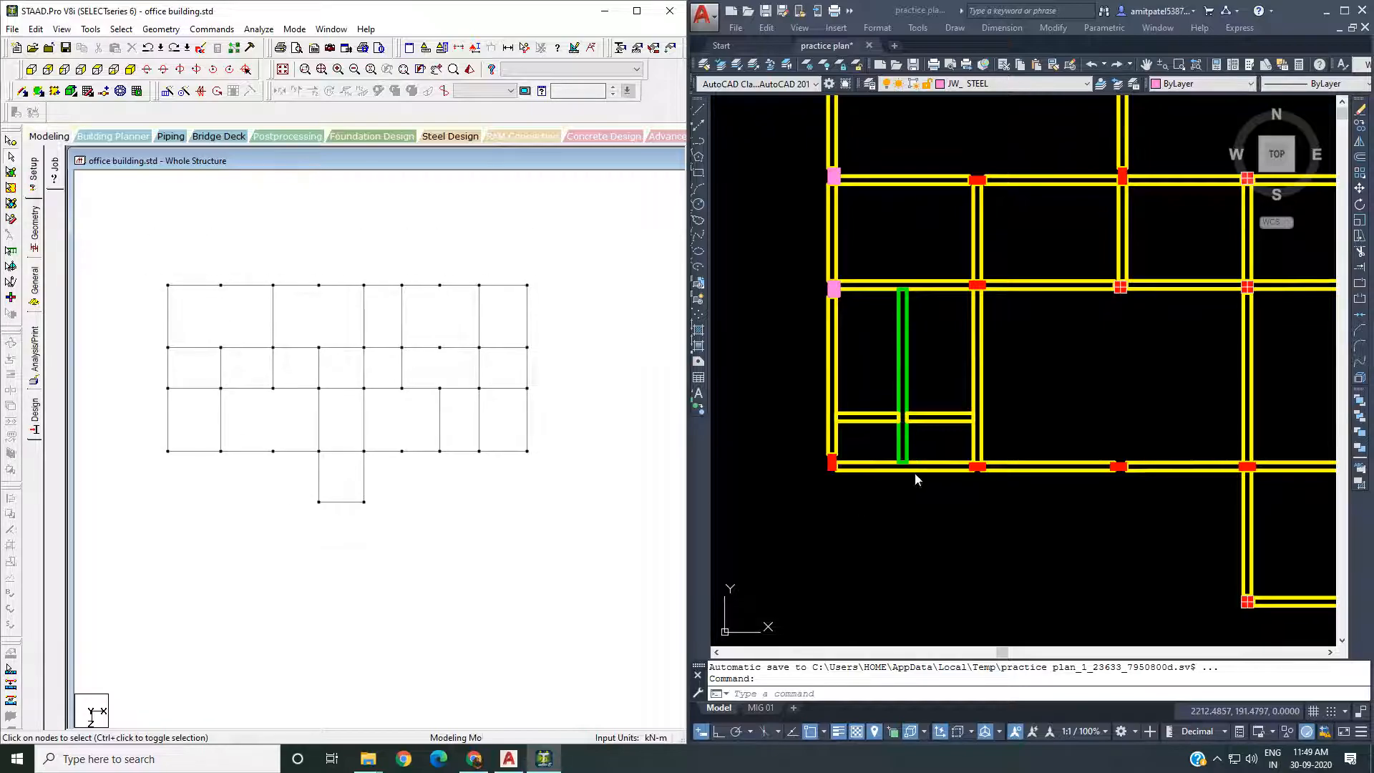
# Compare the complete AutoCAD plinth beam plan with the beam layout of the STAAD.Pro model
pyautogui.scroll(-4, 957, 491)
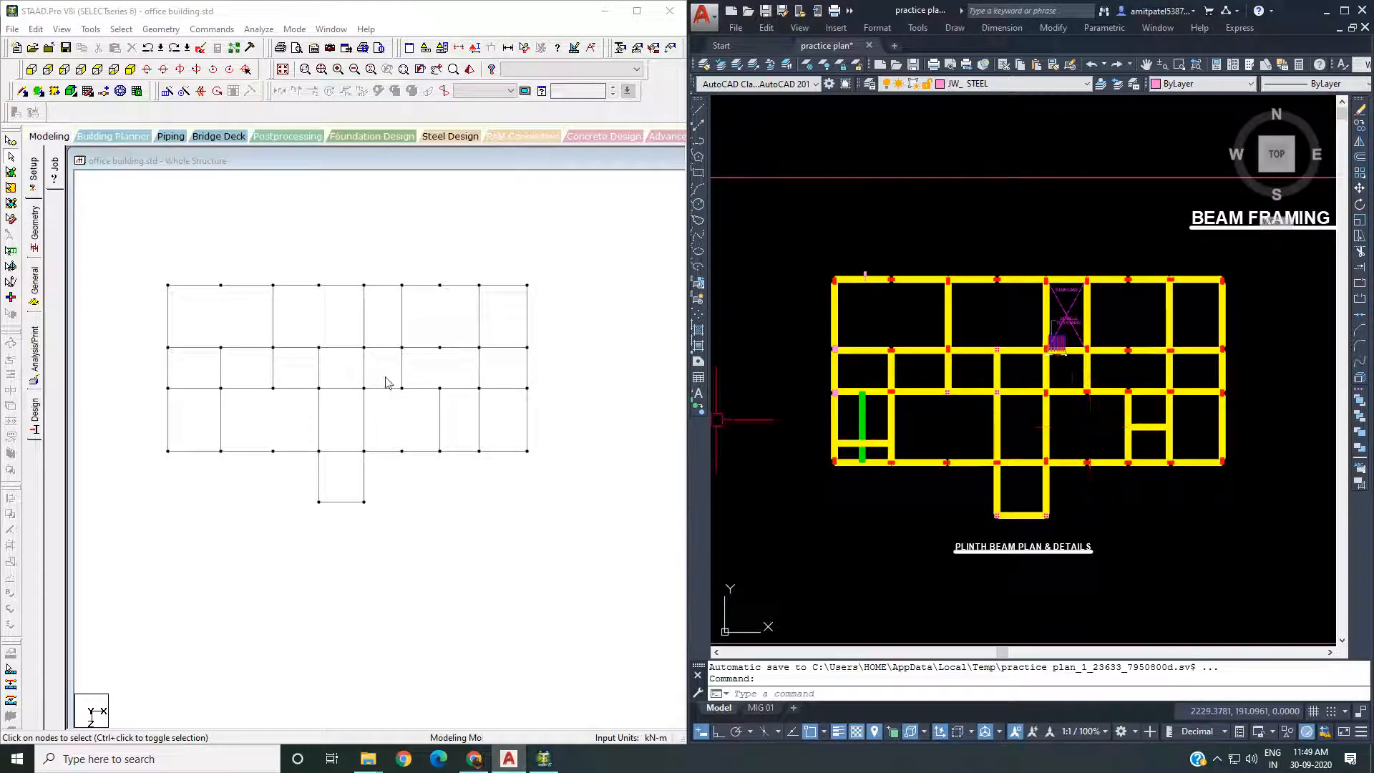
pyautogui.click(362, 362)
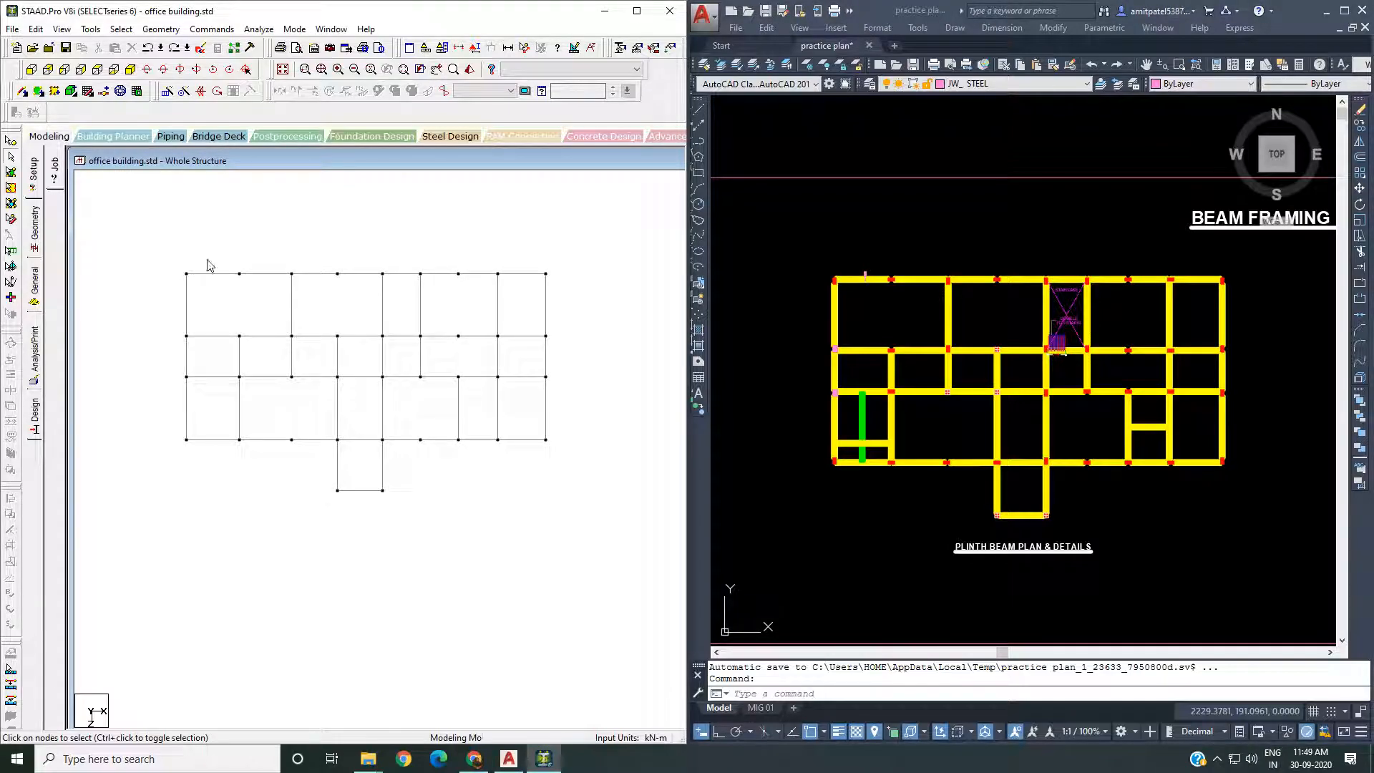
pyautogui.moveTo(234, 246); pyautogui.dragTo(322, 259, button='middle')
pyautogui.scroll(1, 246, 251)
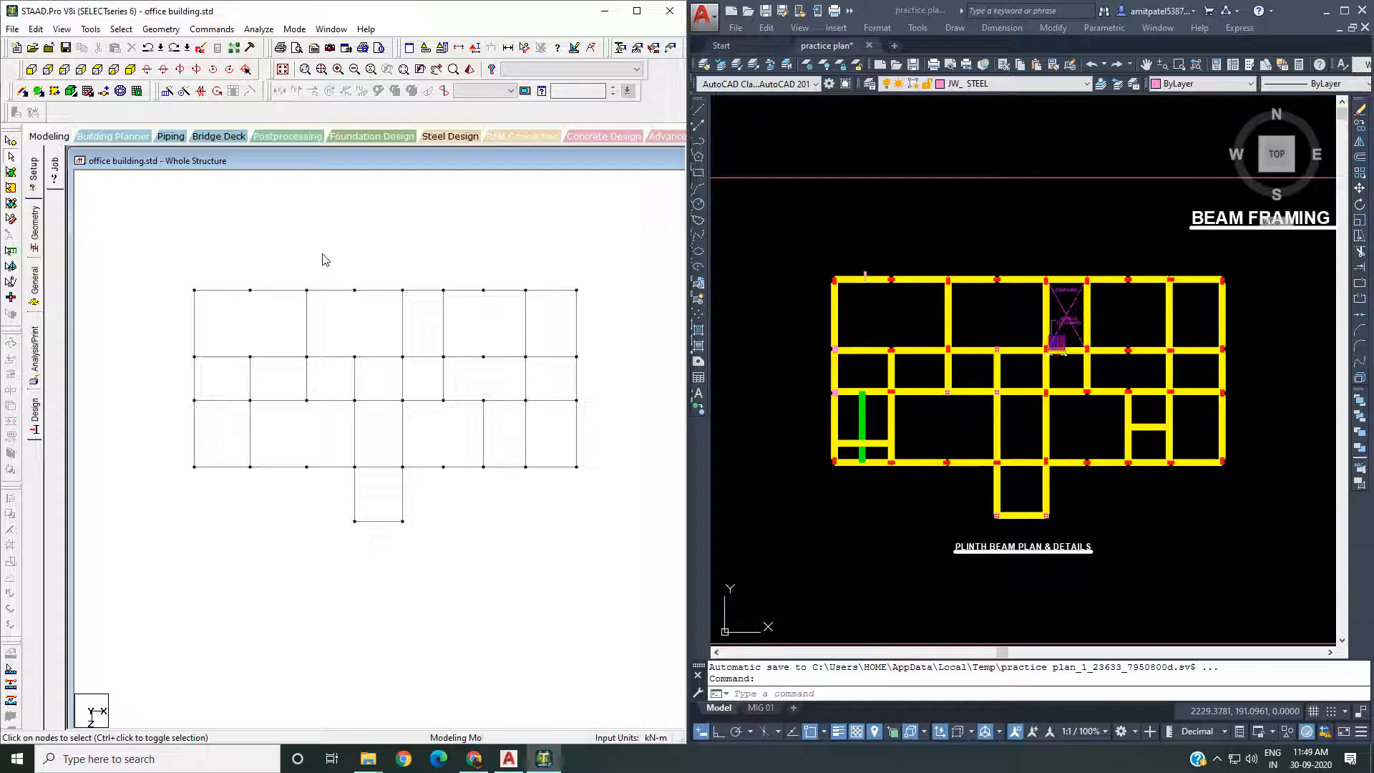
pyautogui.moveTo(309, 269); pyautogui.dragTo(298, 264, button='middle')
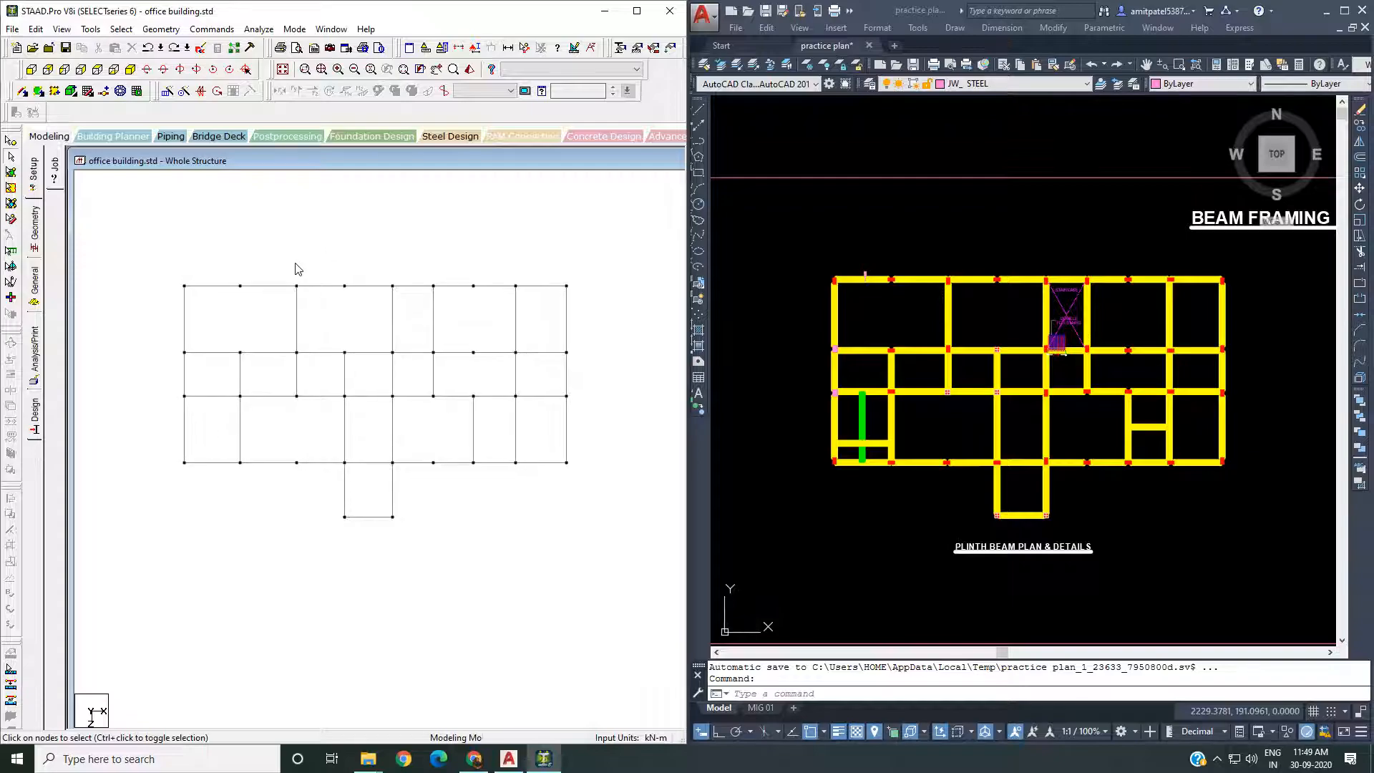
pyautogui.moveTo(375, 323); pyautogui.dragTo(420, 341, button='middle')
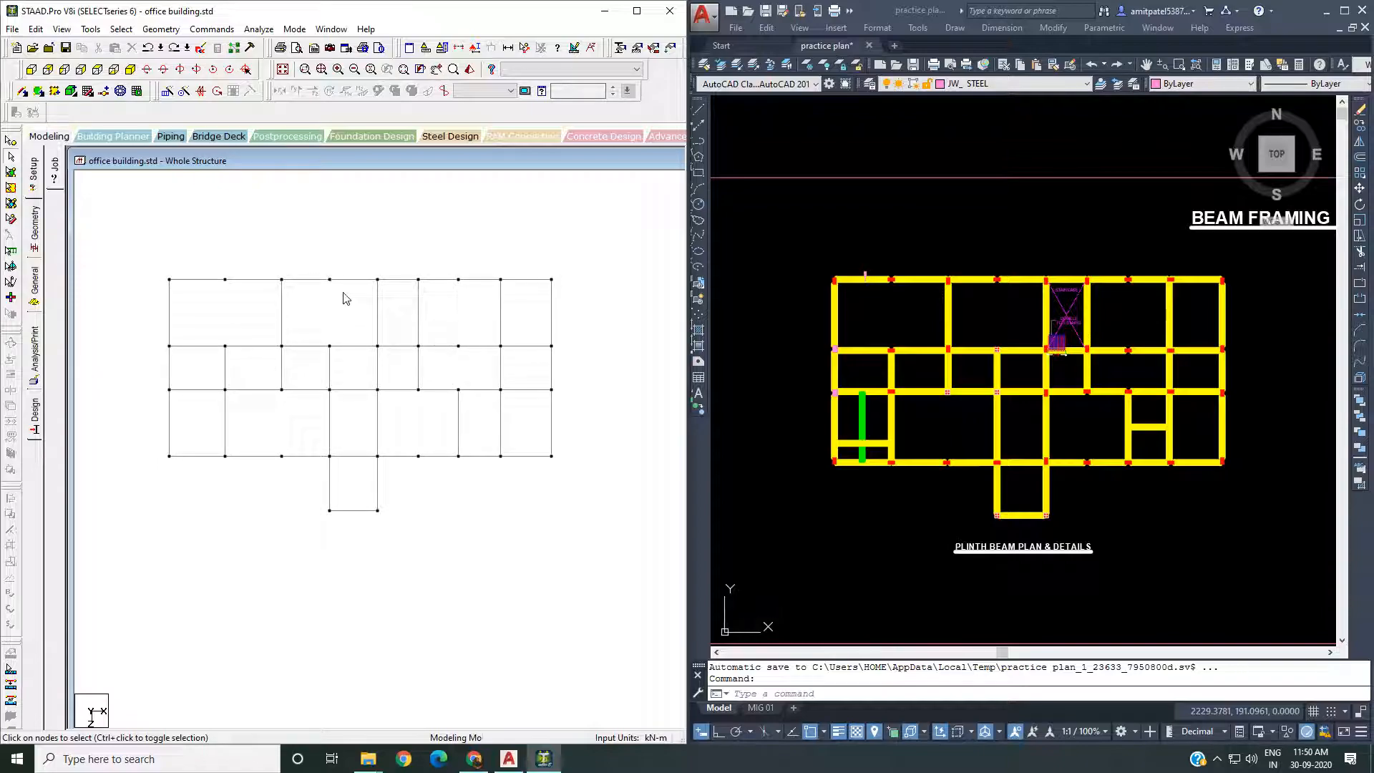
pyautogui.moveTo(315, 266); pyautogui.dragTo(327, 262, button='middle')
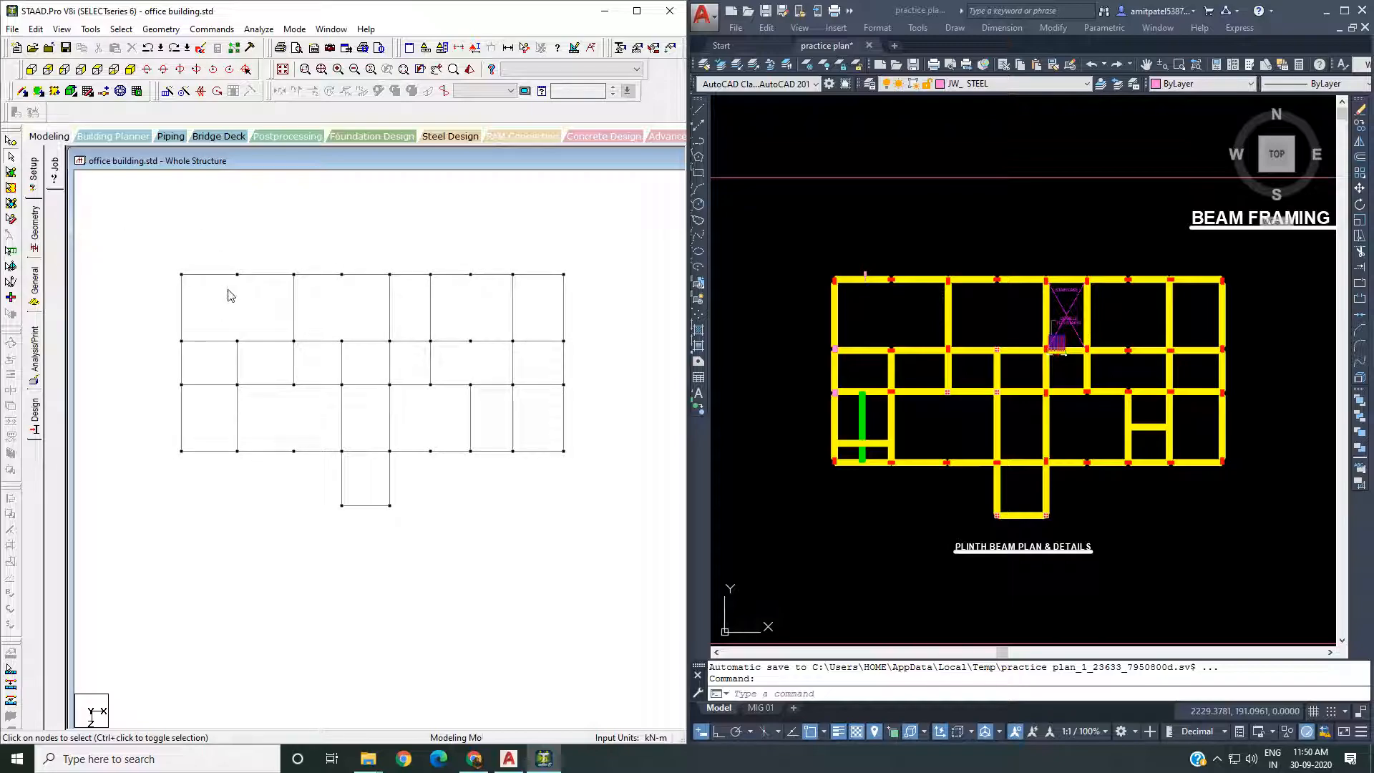
pyautogui.moveTo(141, 246); pyautogui.dragTo(603, 556)
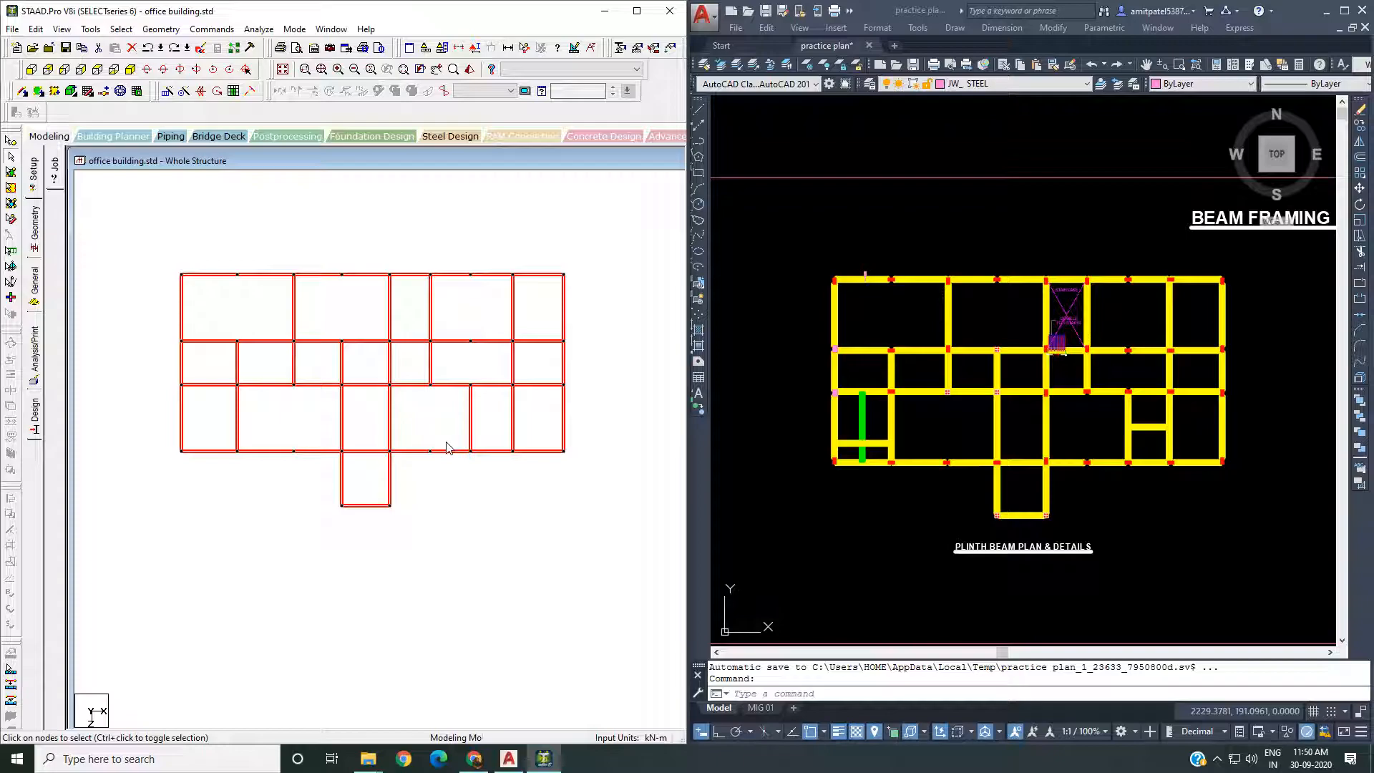
pyautogui.click(365, 241)
pyautogui.scroll(-2, 331, 257)
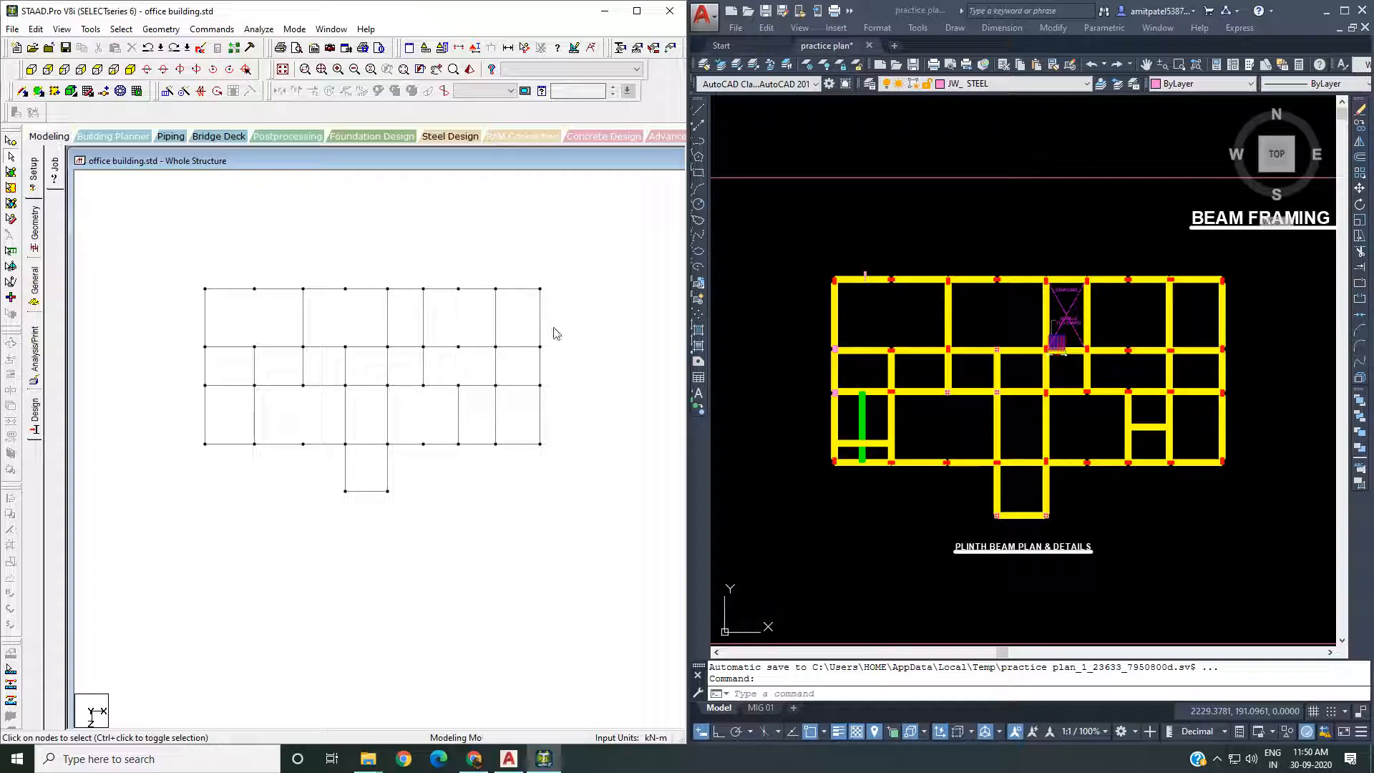
pyautogui.scroll(-2, 301, 374)
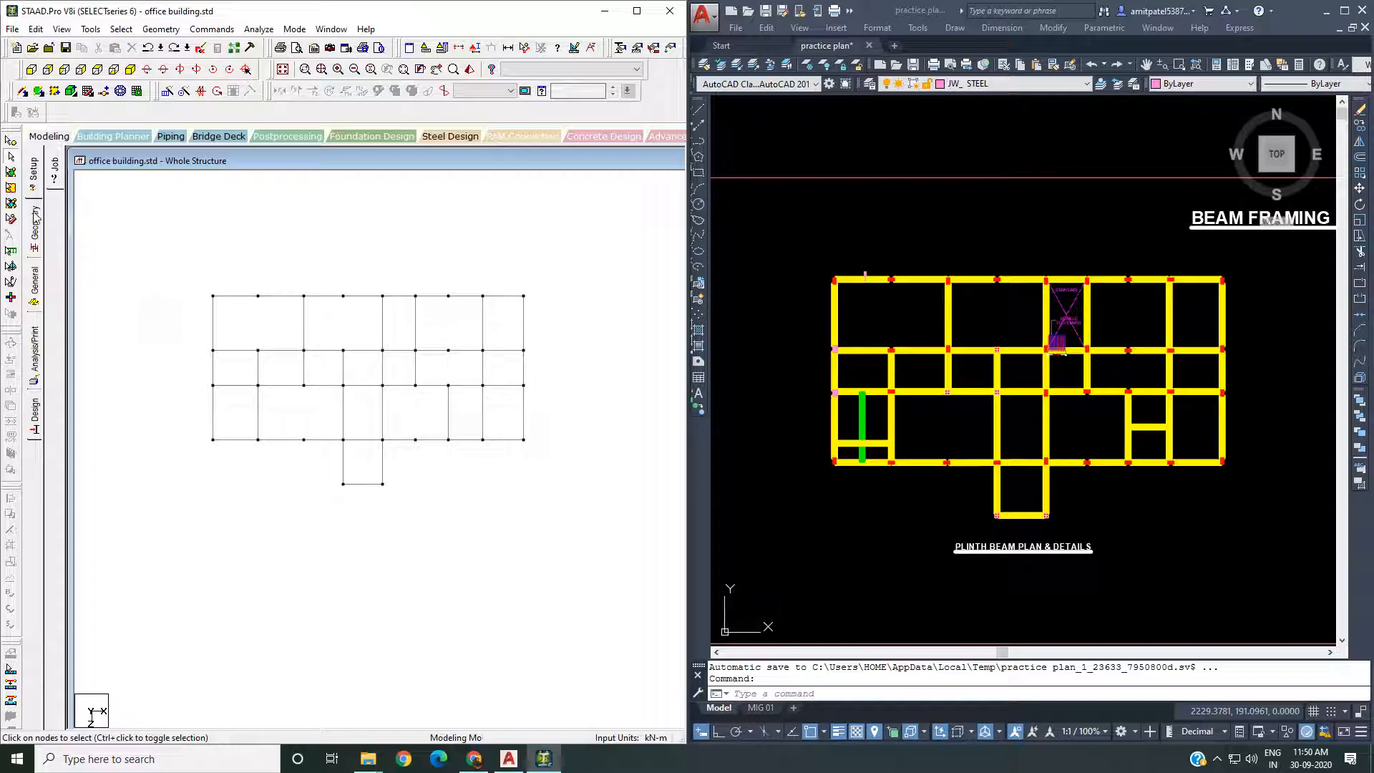
# Select all nodes of the plinth beam grid with the Nodes Cursor
pyautogui.click(10, 143)
pyautogui.scroll(-1, 128, 238)
pyautogui.moveTo(162, 261); pyautogui.dragTo(562, 526)
pyautogui.scroll(1, 439, 511)
pyautogui.scroll(1, 440, 510)
pyautogui.scroll(-2, 422, 515)
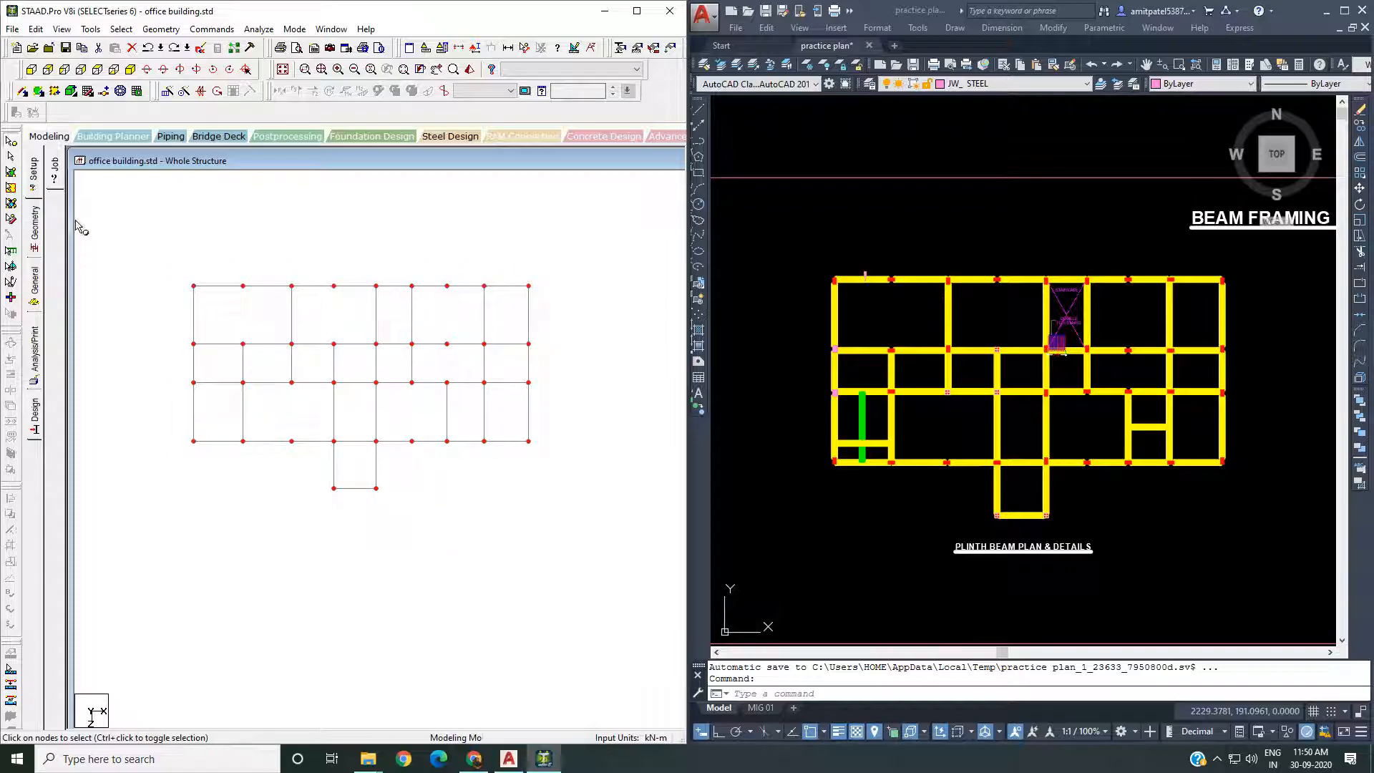
# Highlight all plinth beams with the Beams Cursor, view them in the maximized STAAD.Pro window and clear the selection
pyautogui.click(11, 188)
pyautogui.moveTo(151, 249); pyautogui.dragTo(537, 529)
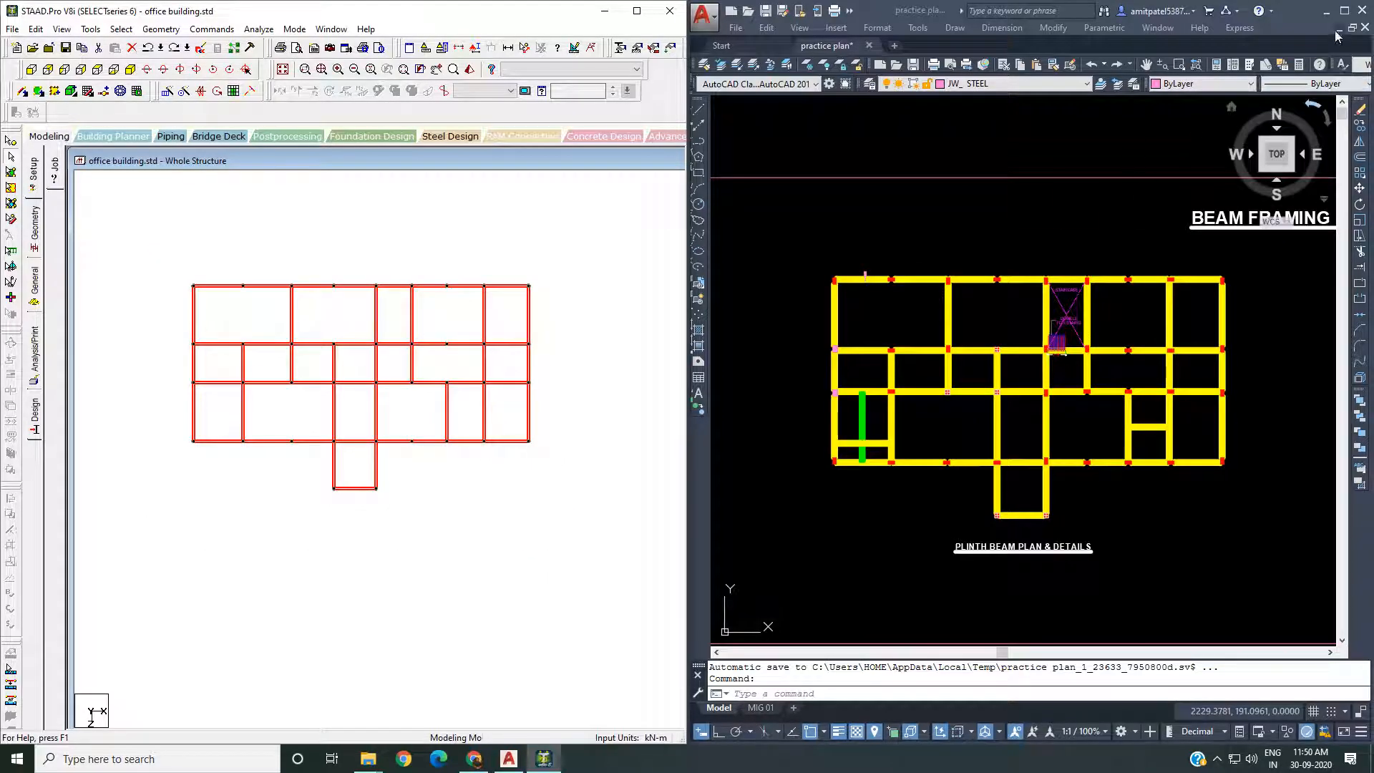
pyautogui.click(1328, 26)
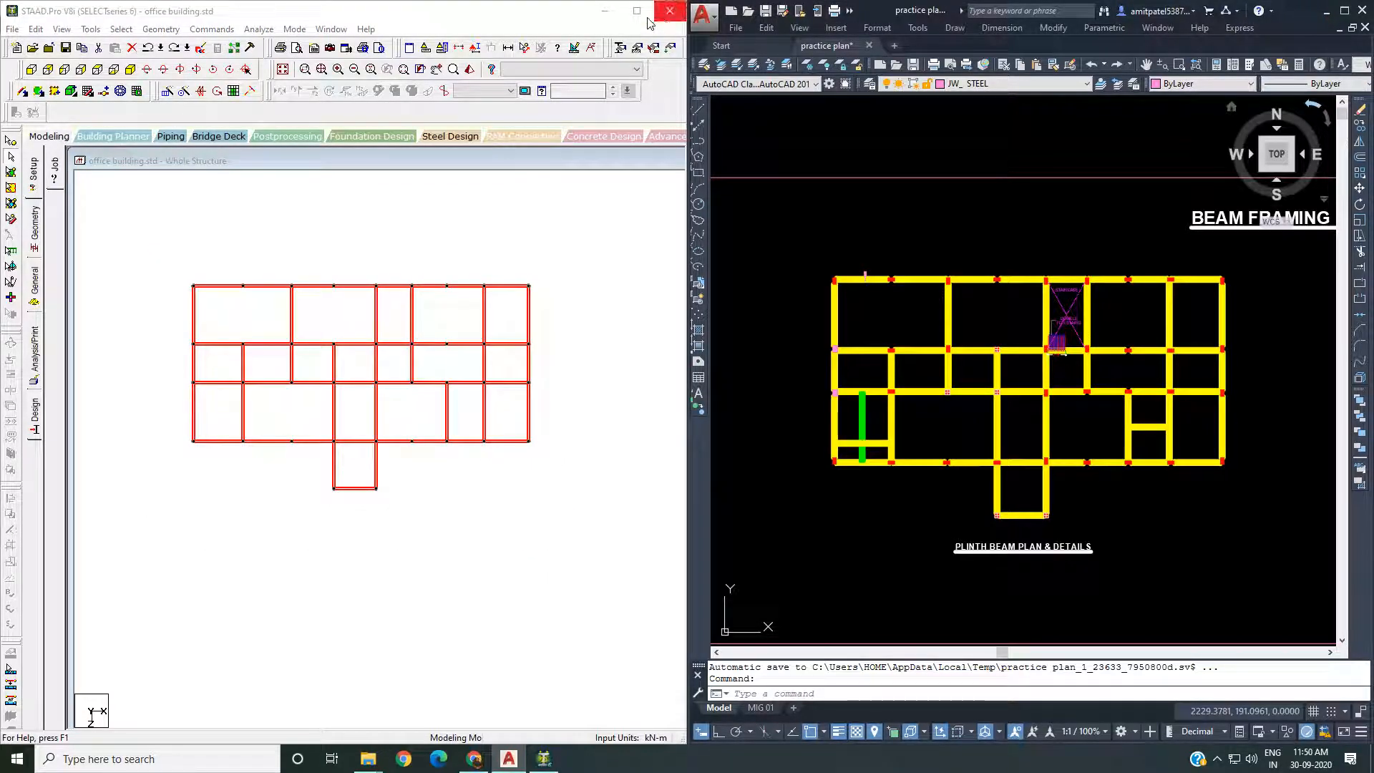
pyautogui.click(1326, 10)
pyautogui.click(636, 10)
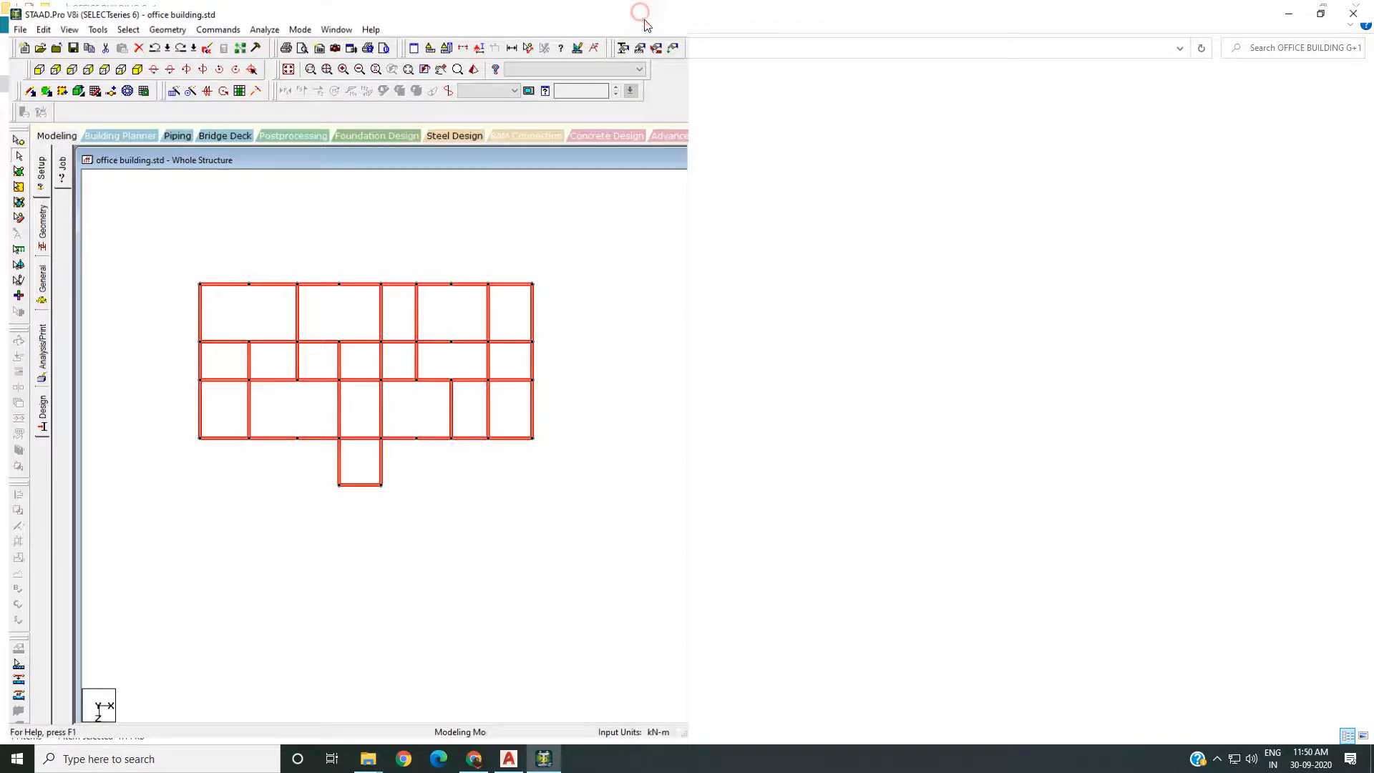
pyautogui.scroll(3, 532, 330)
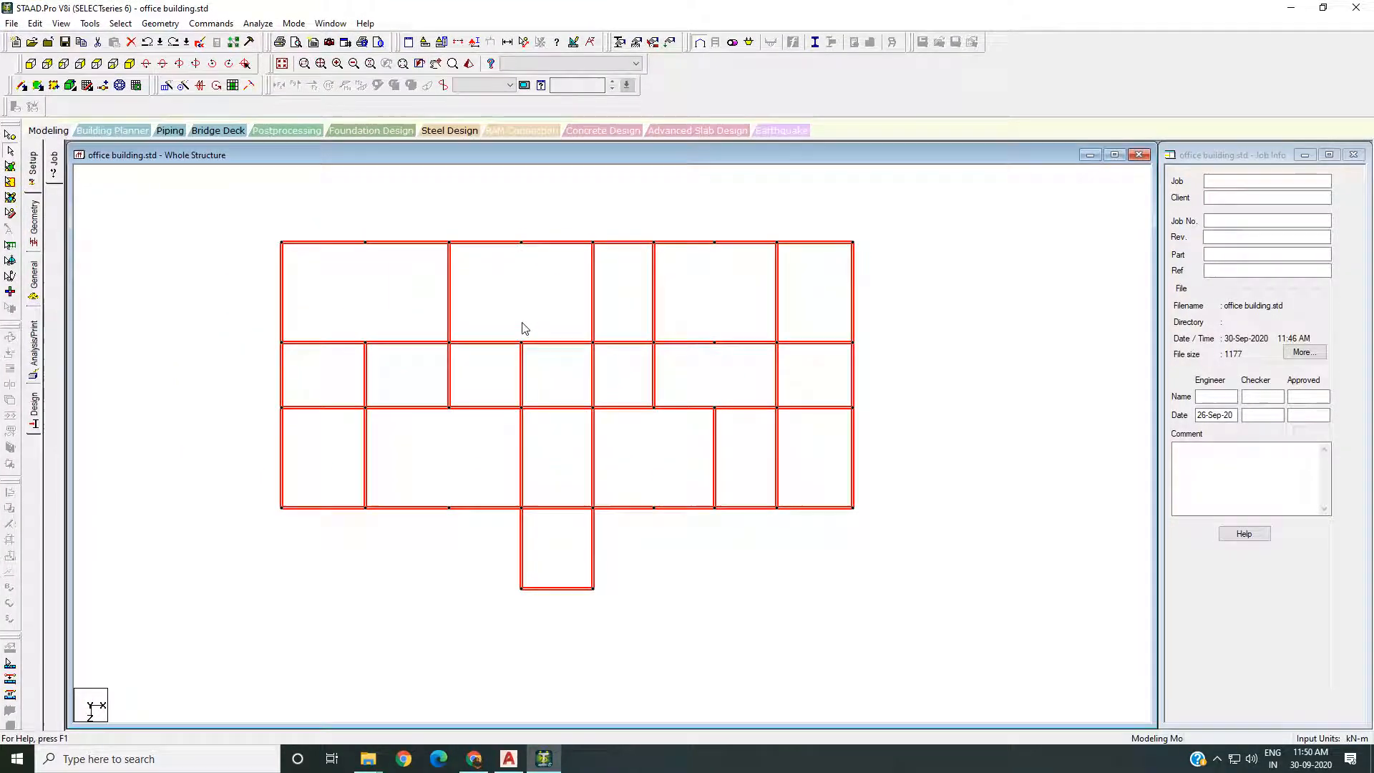
pyautogui.click(505, 295)
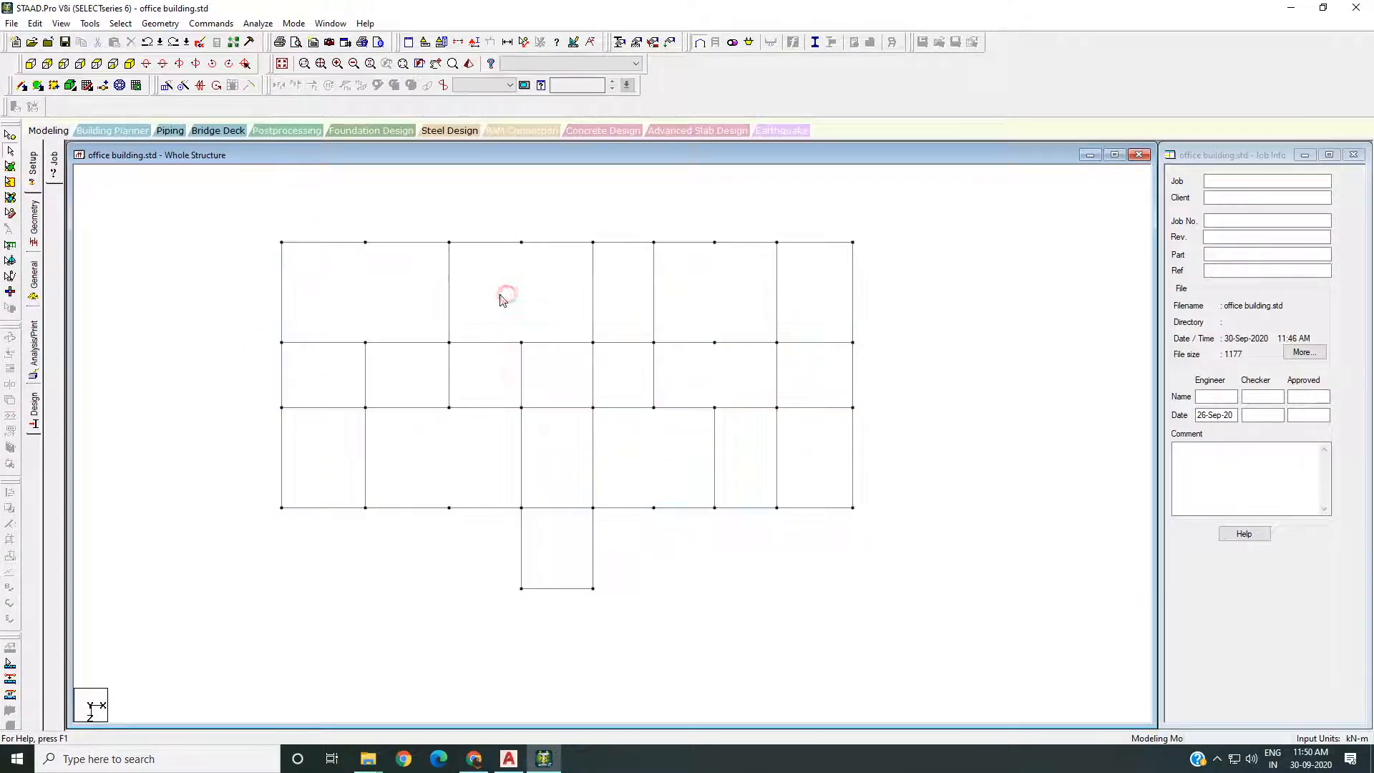
pyautogui.click(9, 184)
pyautogui.scroll(-2, 150, 254)
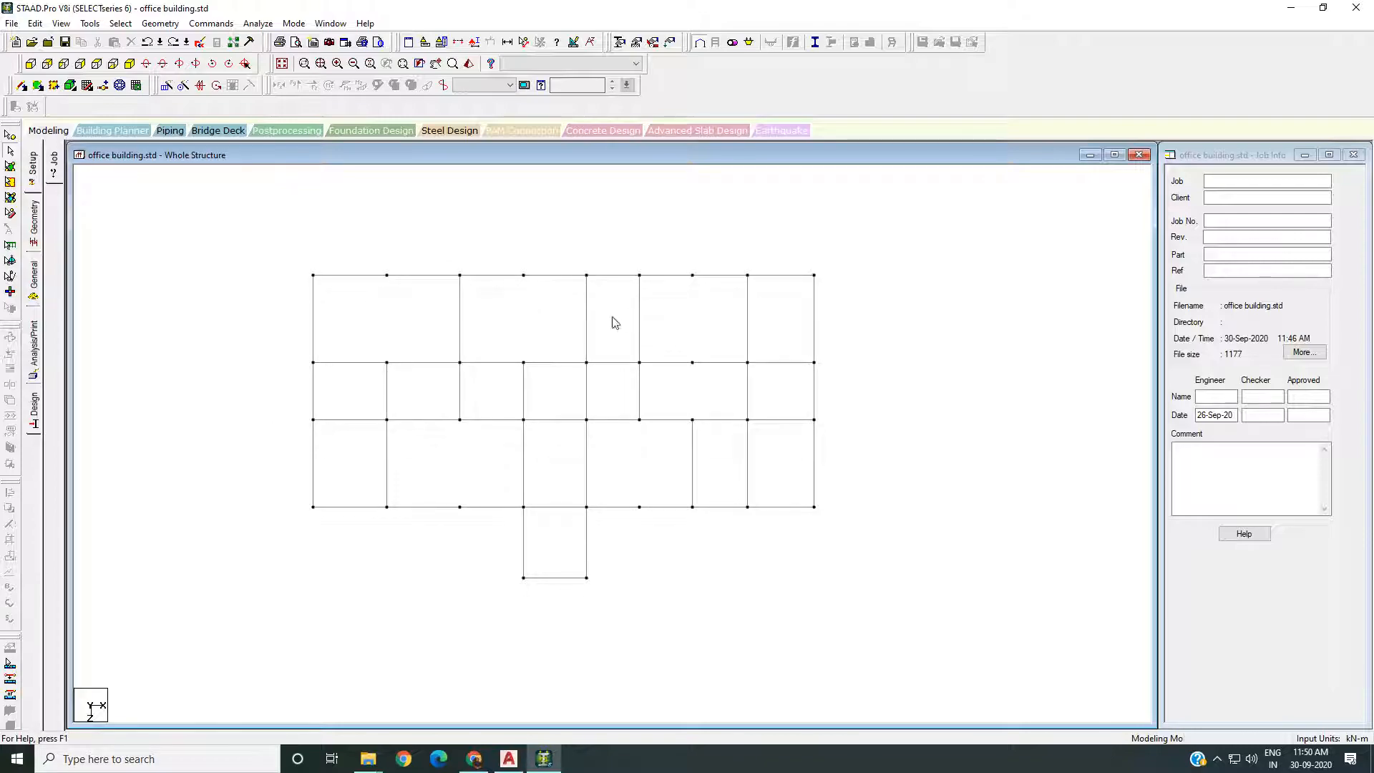
# Select all nodes of the plinth beam grid in the plan view with the Nodes Cursor
pyautogui.click(9, 134)
pyautogui.moveTo(236, 246); pyautogui.dragTo(845, 590)
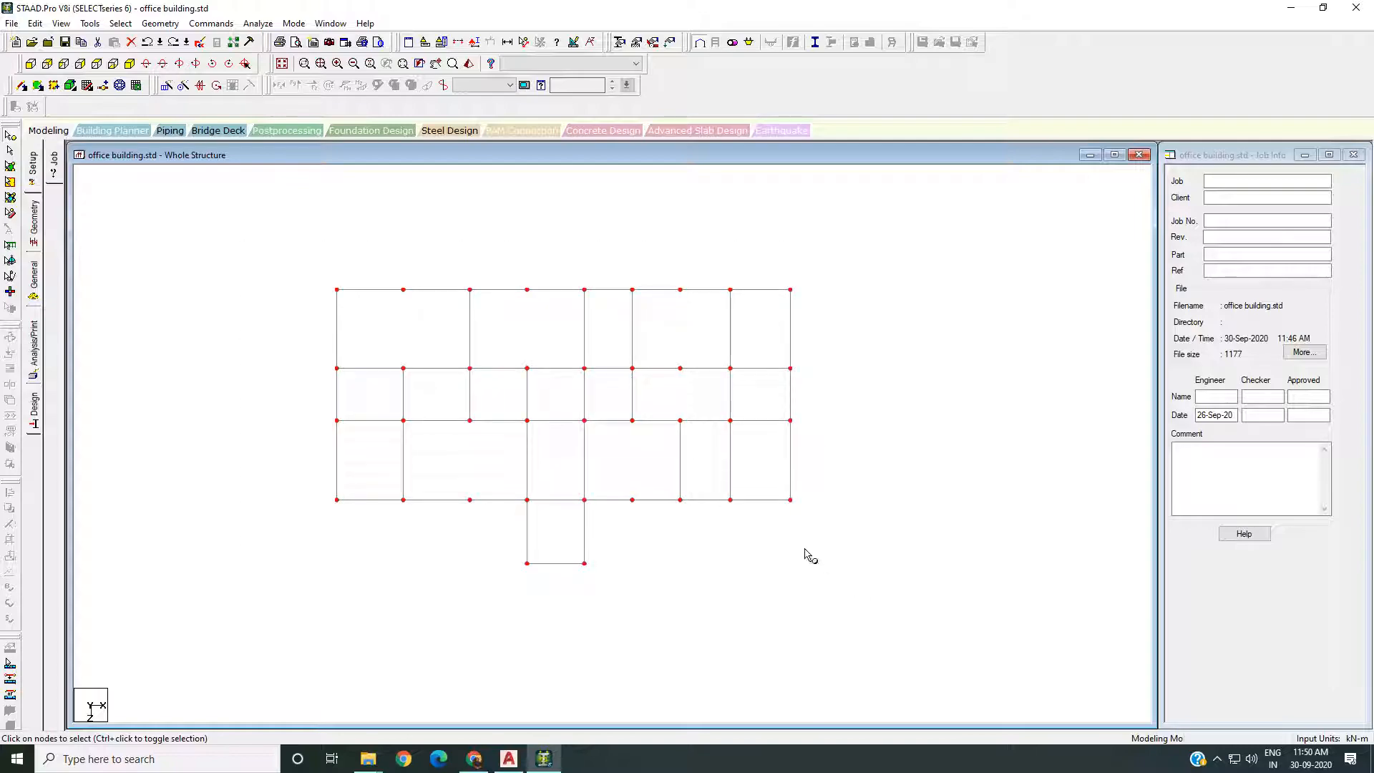
pyautogui.moveTo(804, 549); pyautogui.dragTo(757, 532, button='middle')
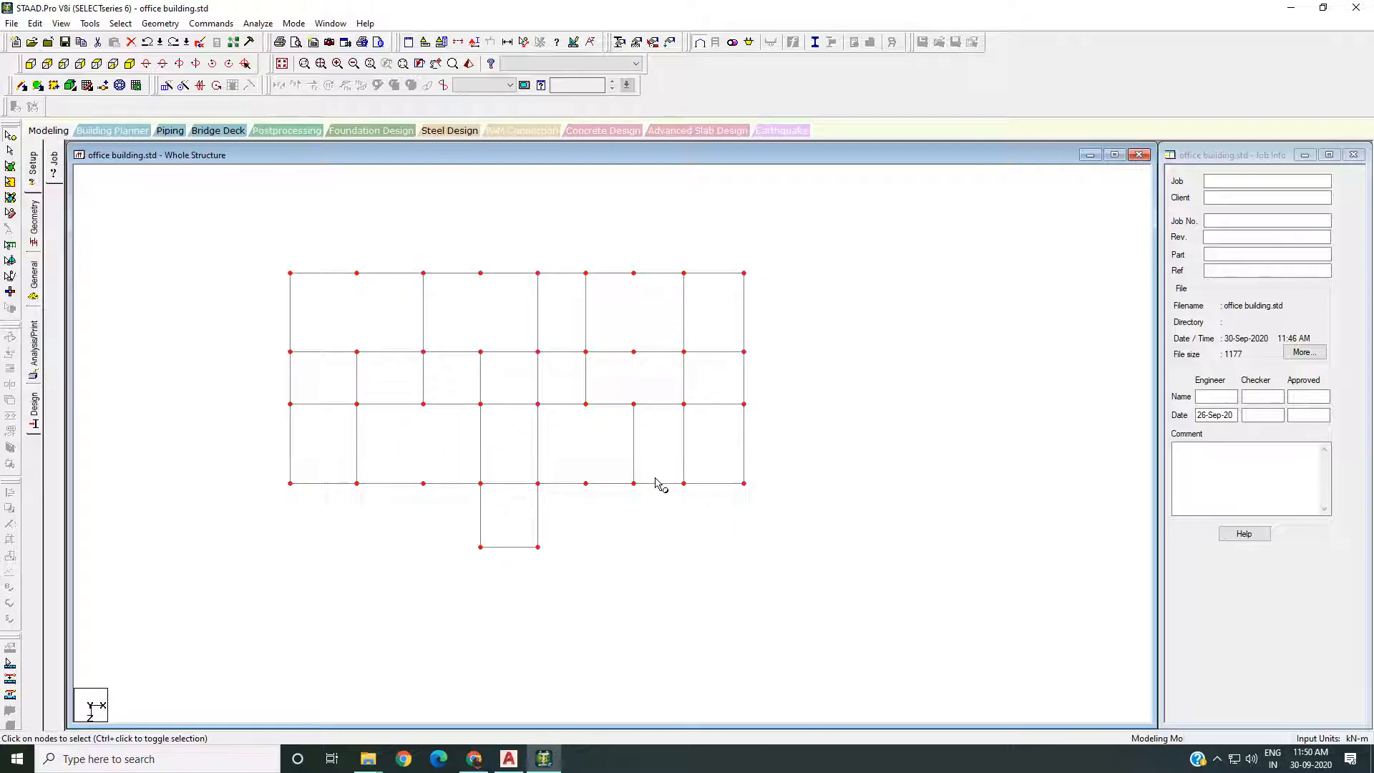
pyautogui.scroll(1, 607, 441)
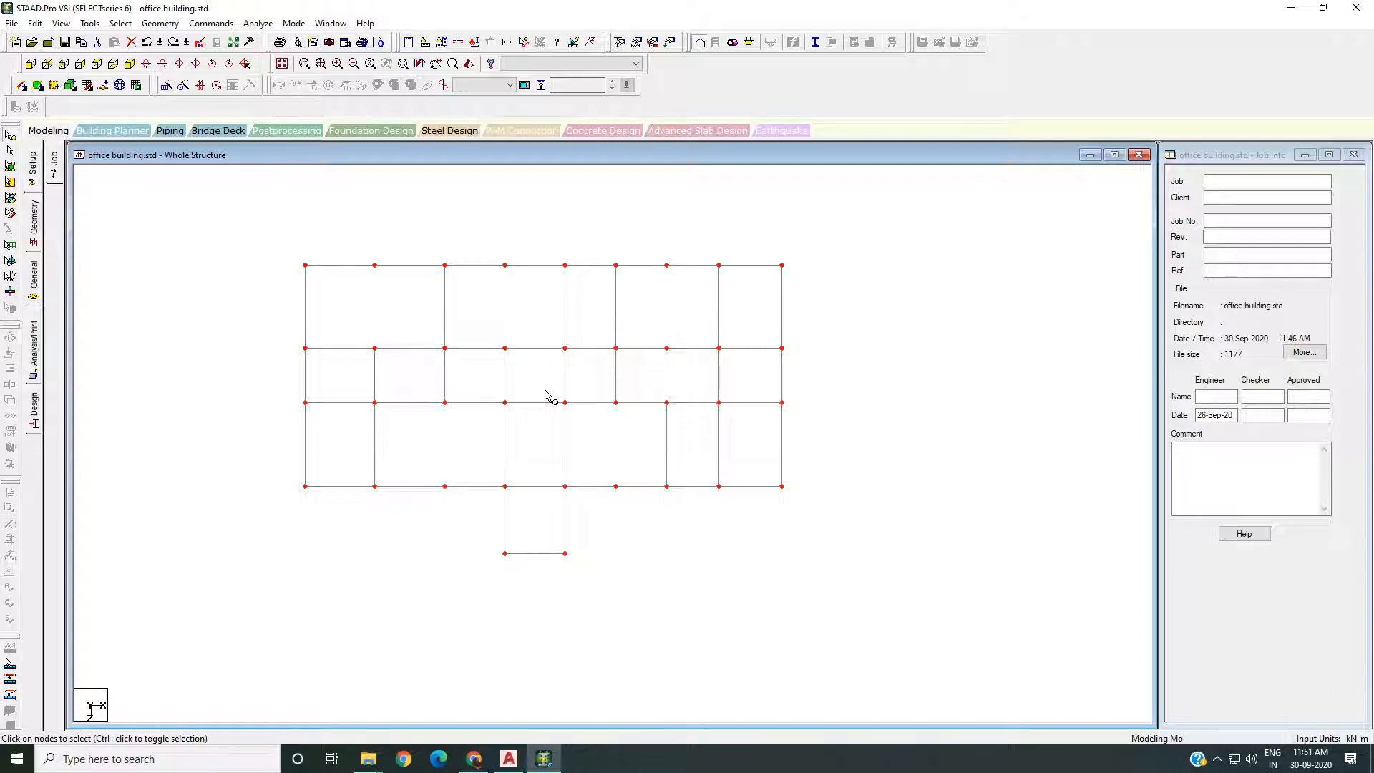
pyautogui.moveTo(563, 390); pyautogui.dragTo(563, 406, button='middle')
pyautogui.moveTo(241, 258); pyautogui.dragTo(873, 610)
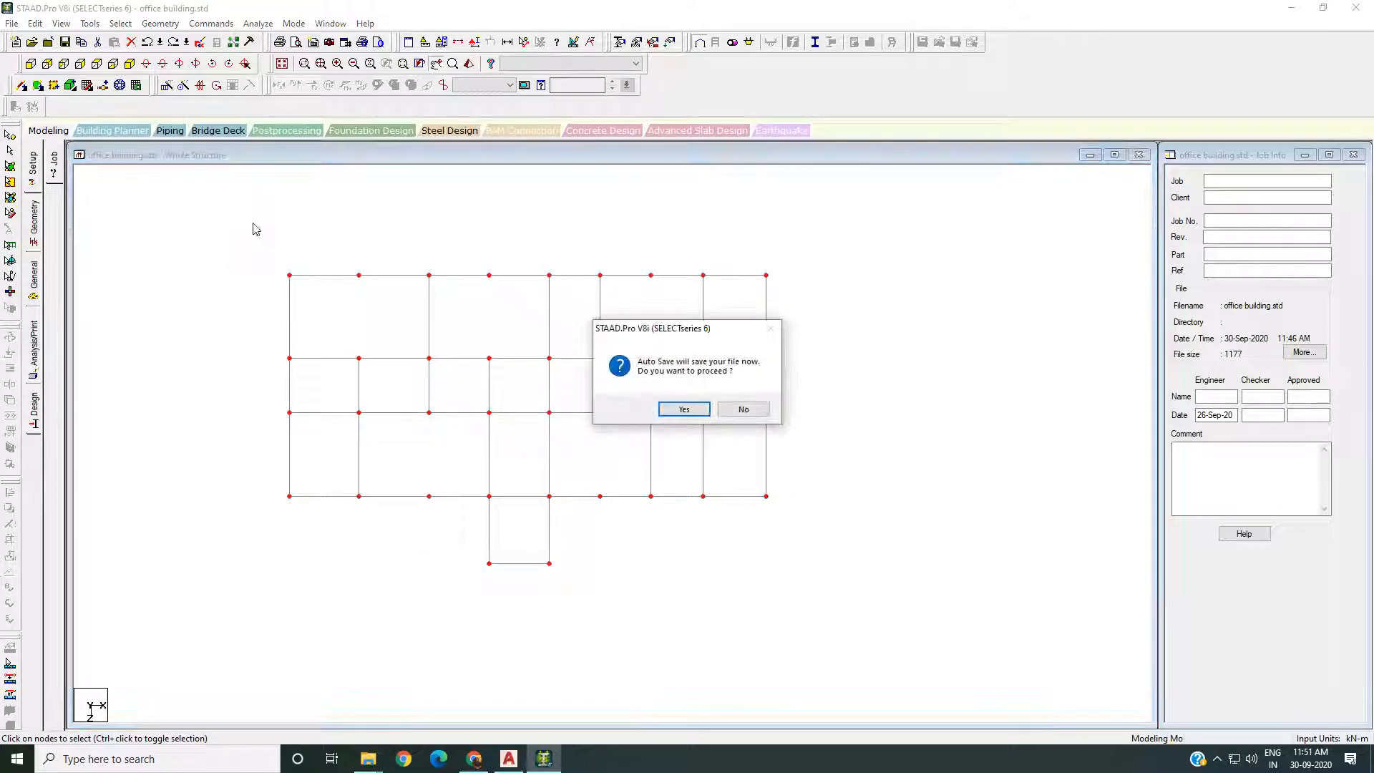
# Let Auto Save store the office building model
pyautogui.click(684, 408)
pyautogui.click(594, 401)
pyautogui.moveTo(518, 379); pyautogui.dragTo(585, 422, button='middle')
pyautogui.scroll(-1, 439, 360)
pyautogui.moveTo(439, 359); pyautogui.dragTo(406, 331, button='middle')
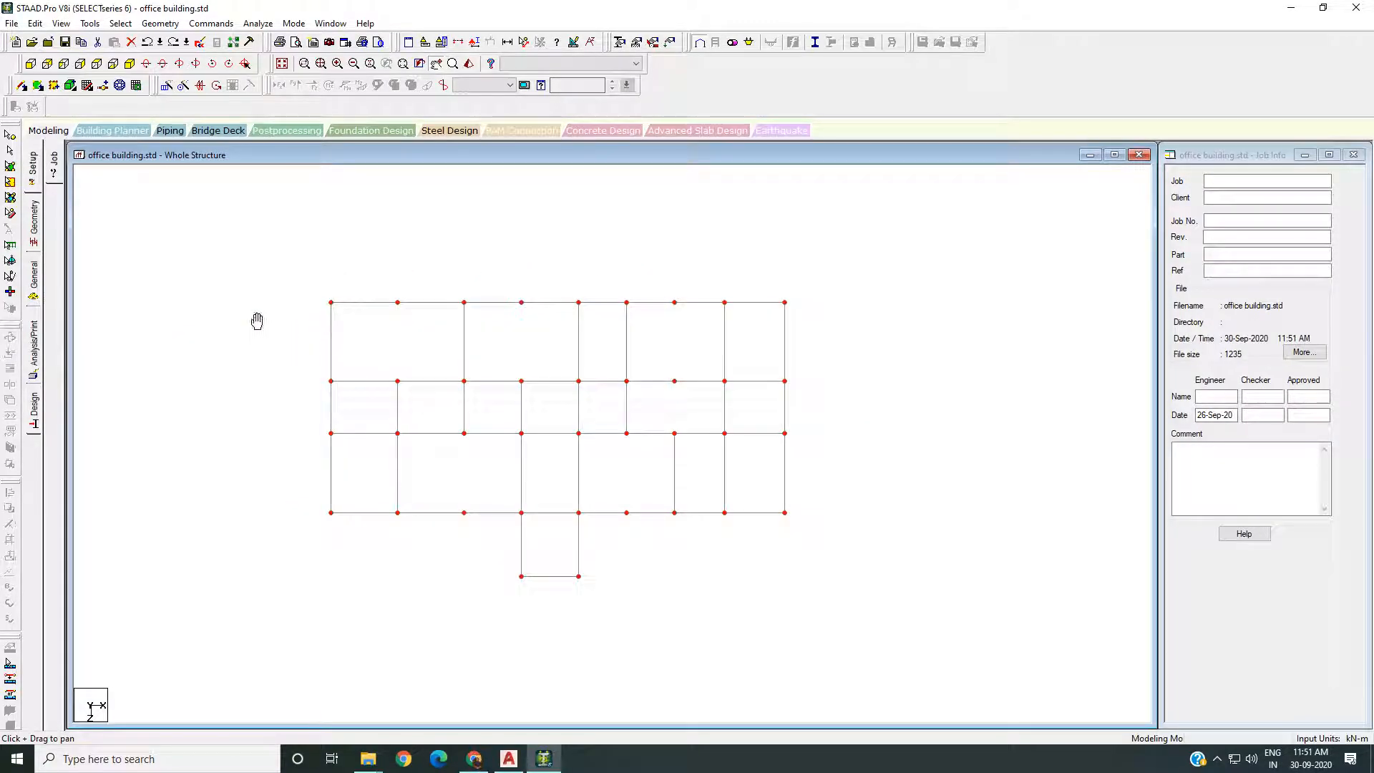
pyautogui.moveTo(267, 261); pyautogui.dragTo(229, 250, button='middle')
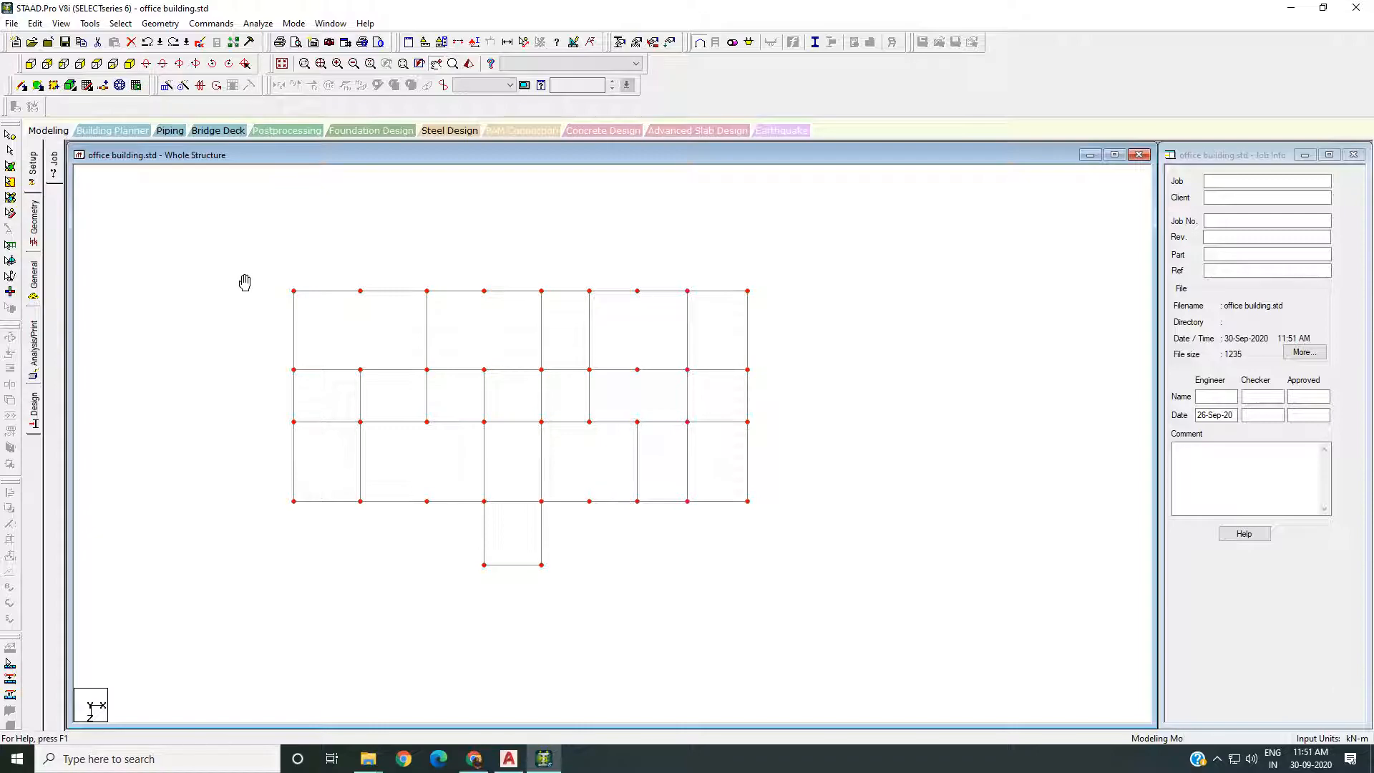
pyautogui.moveTo(277, 250); pyautogui.dragTo(272, 243, button='middle')
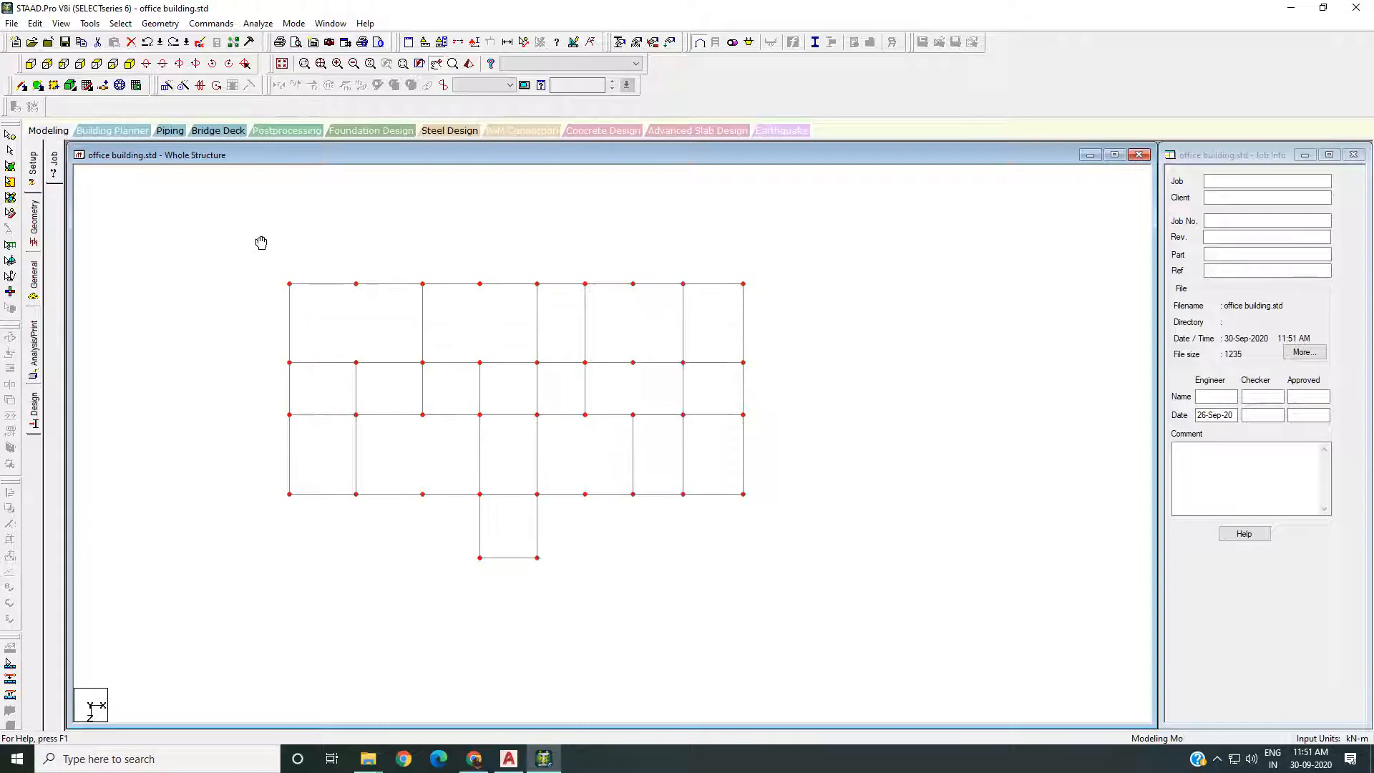
# Show the model in the isometric view and select every node of the plinth beam grid with the Nodes Cursor
pyautogui.click(129, 64)
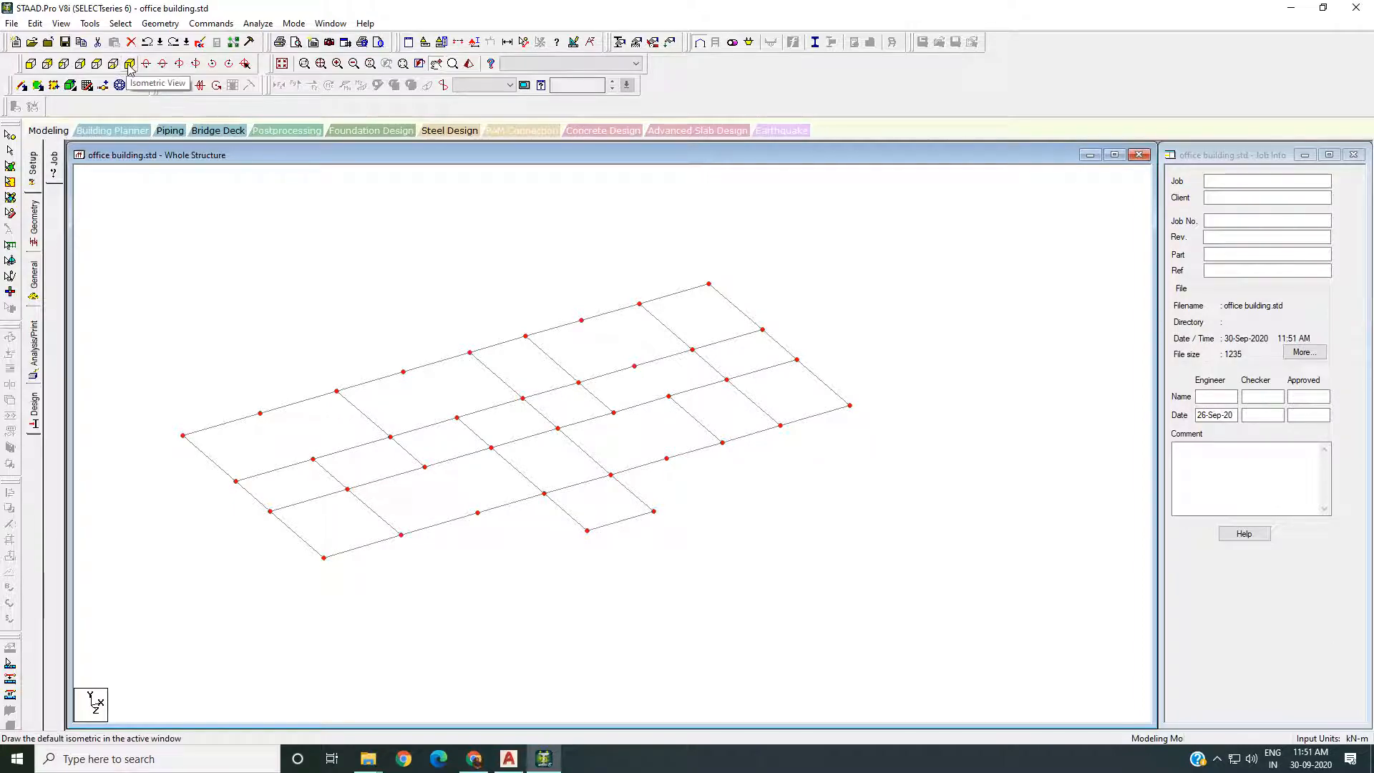
pyautogui.scroll(-1, 390, 285)
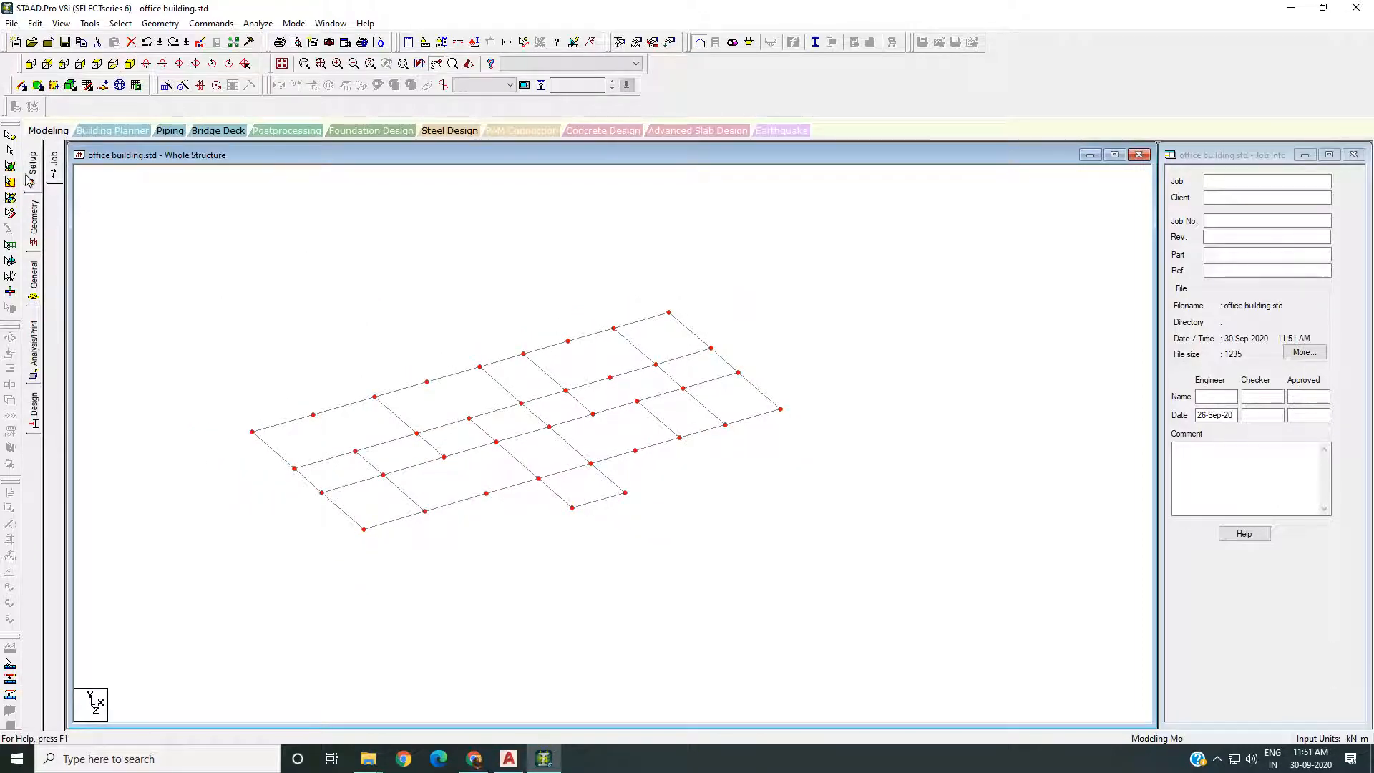
pyautogui.click(10, 139)
pyautogui.scroll(-1, 292, 300)
pyautogui.moveTo(258, 272); pyautogui.dragTo(795, 601)
pyautogui.scroll(2, 586, 533)
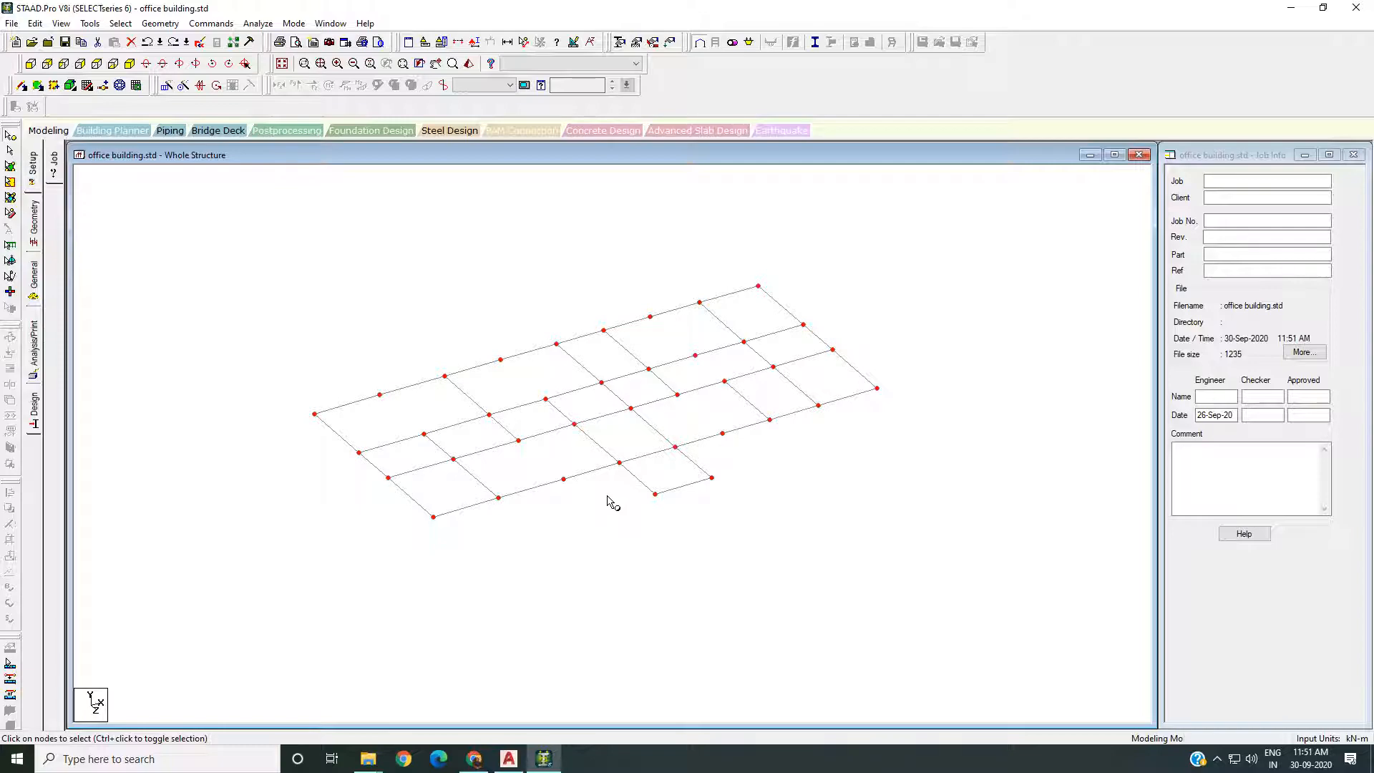
pyautogui.scroll(-3, 610, 502)
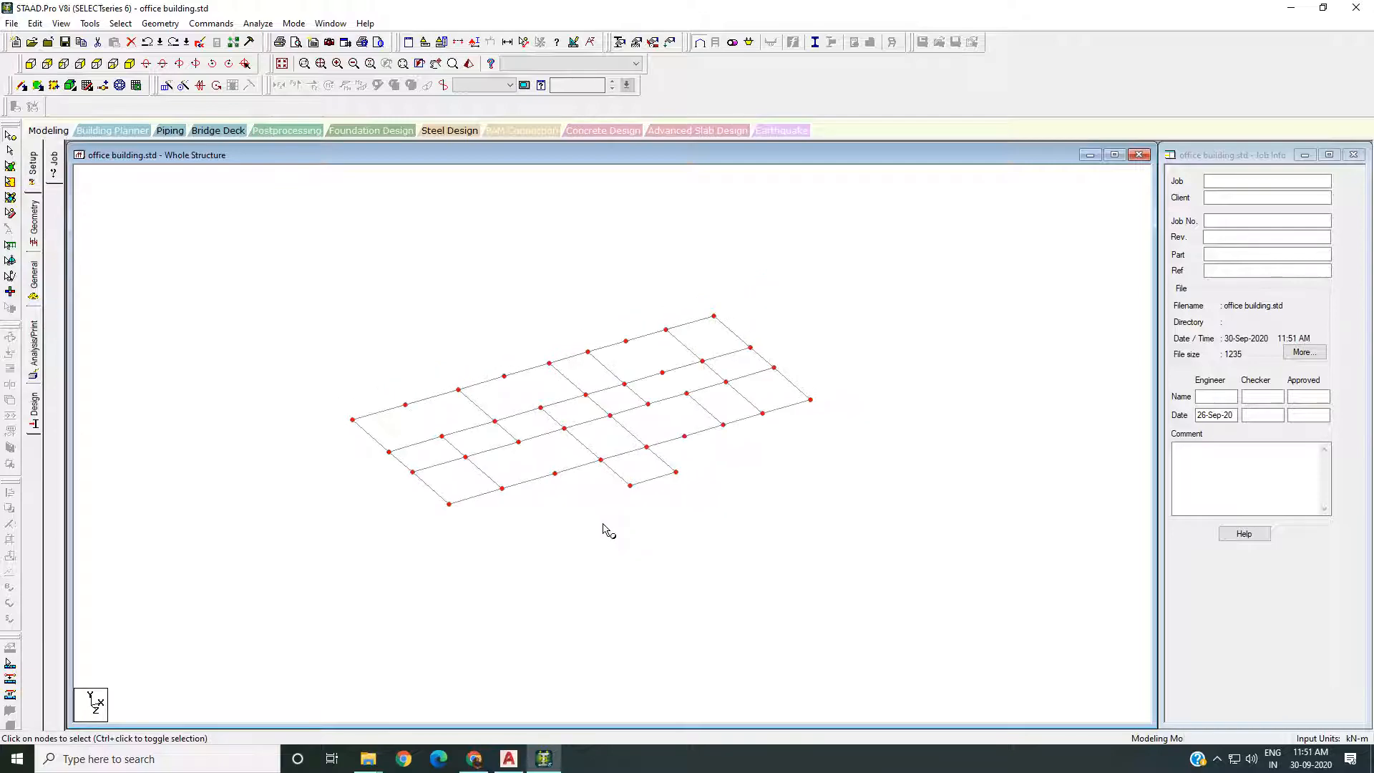
pyautogui.scroll(1, 593, 530)
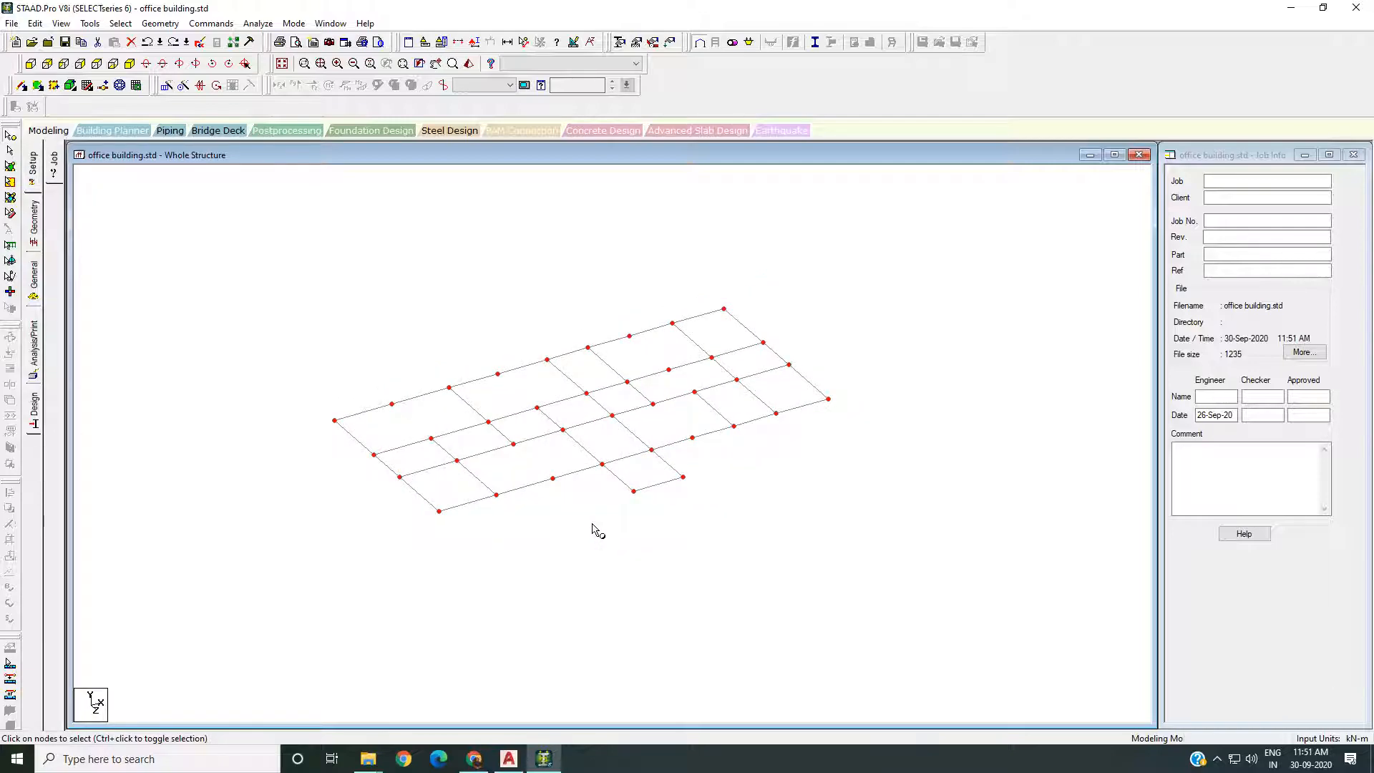
pyautogui.scroll(1, 578, 530)
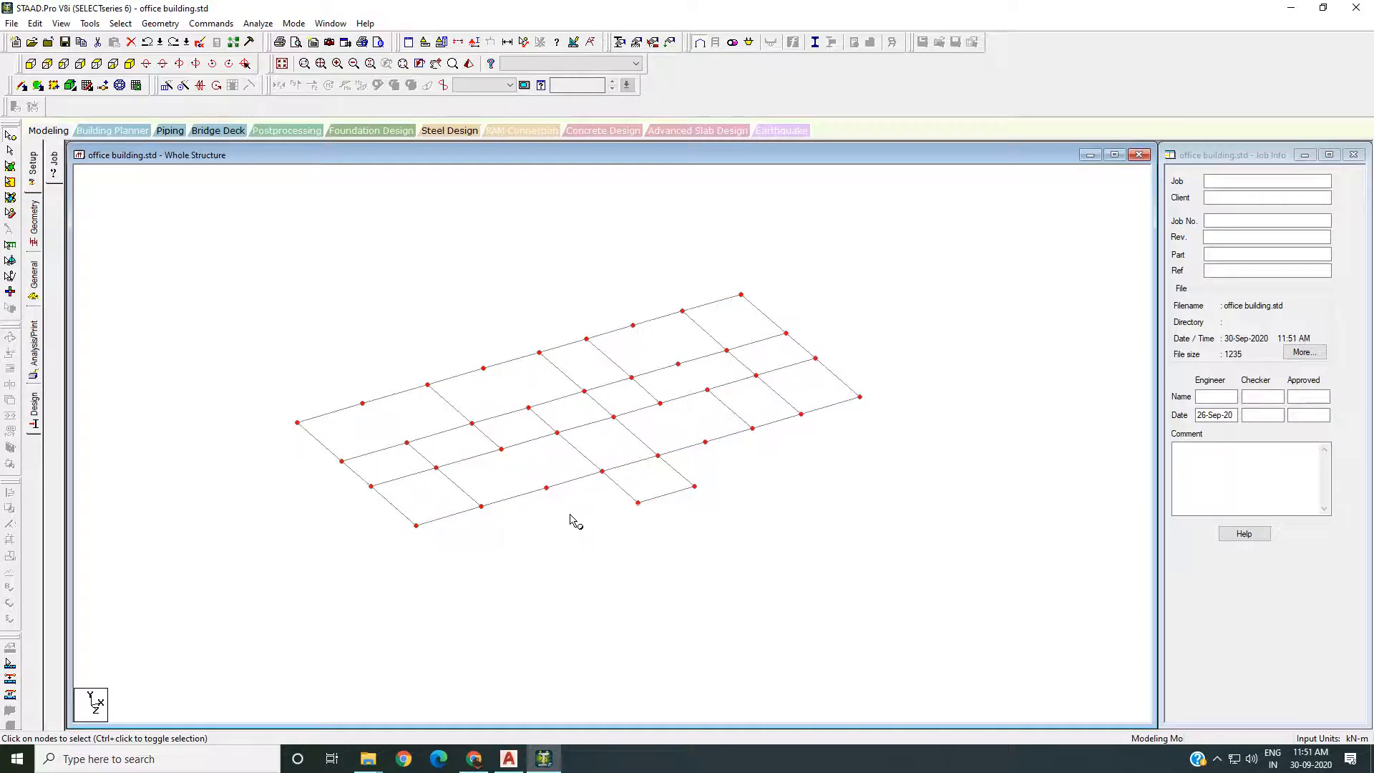
pyautogui.moveTo(224, 254); pyautogui.dragTo(953, 628)
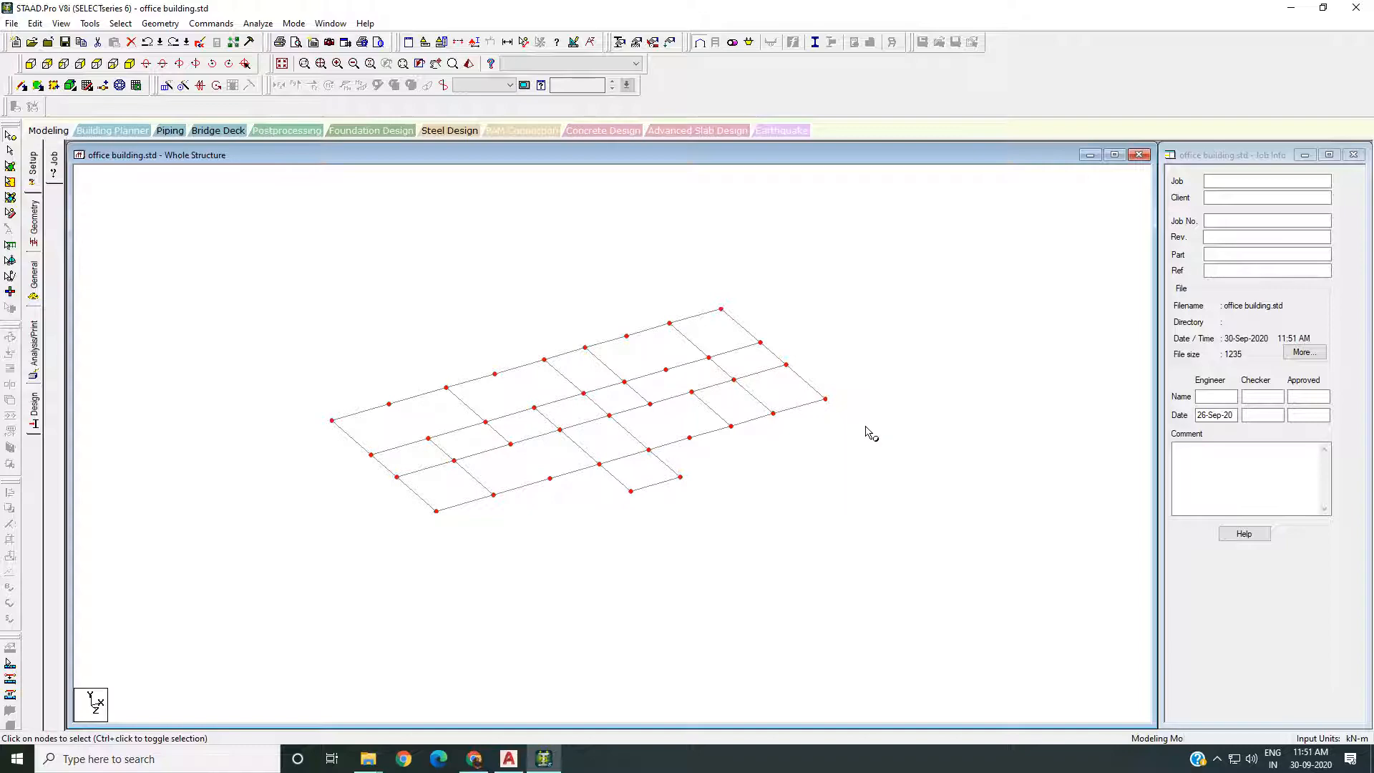
pyautogui.rightClick(907, 363)
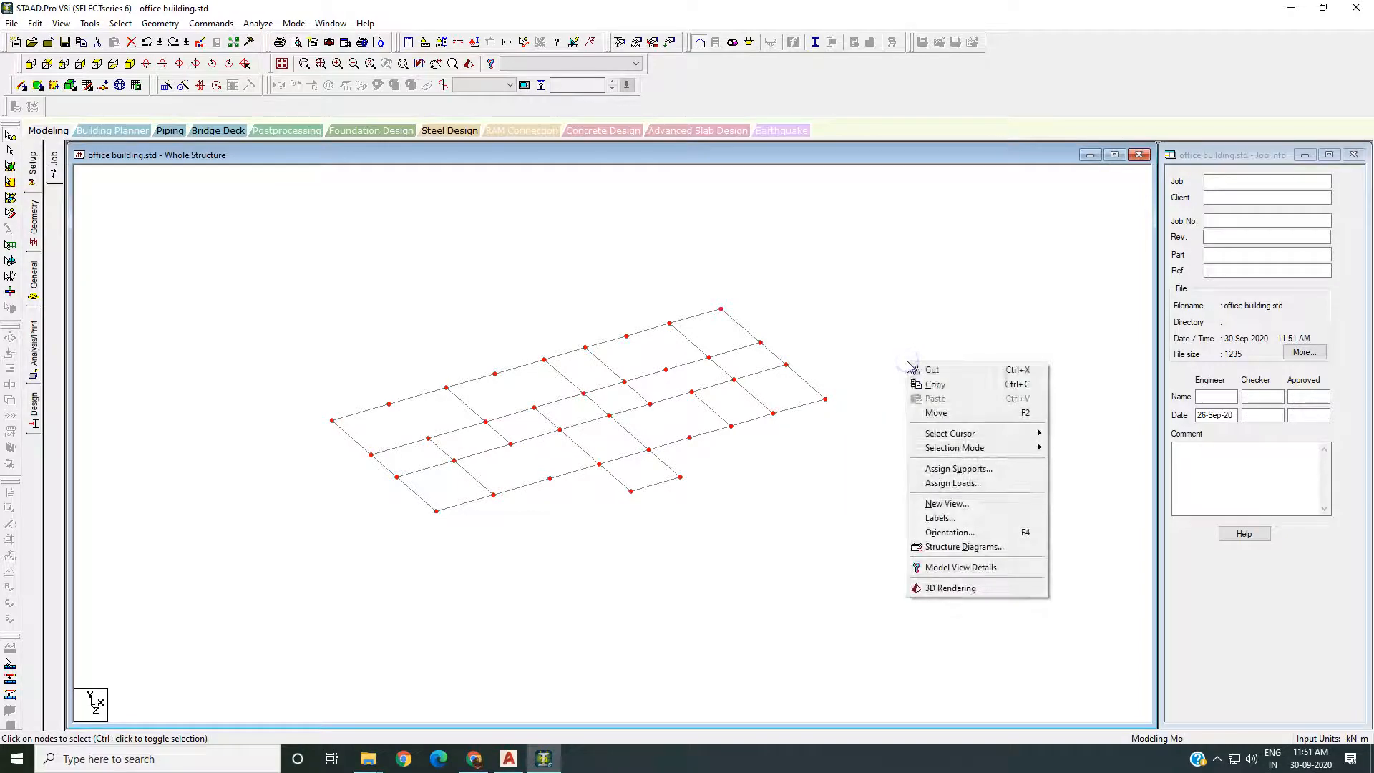
pyautogui.click(936, 386)
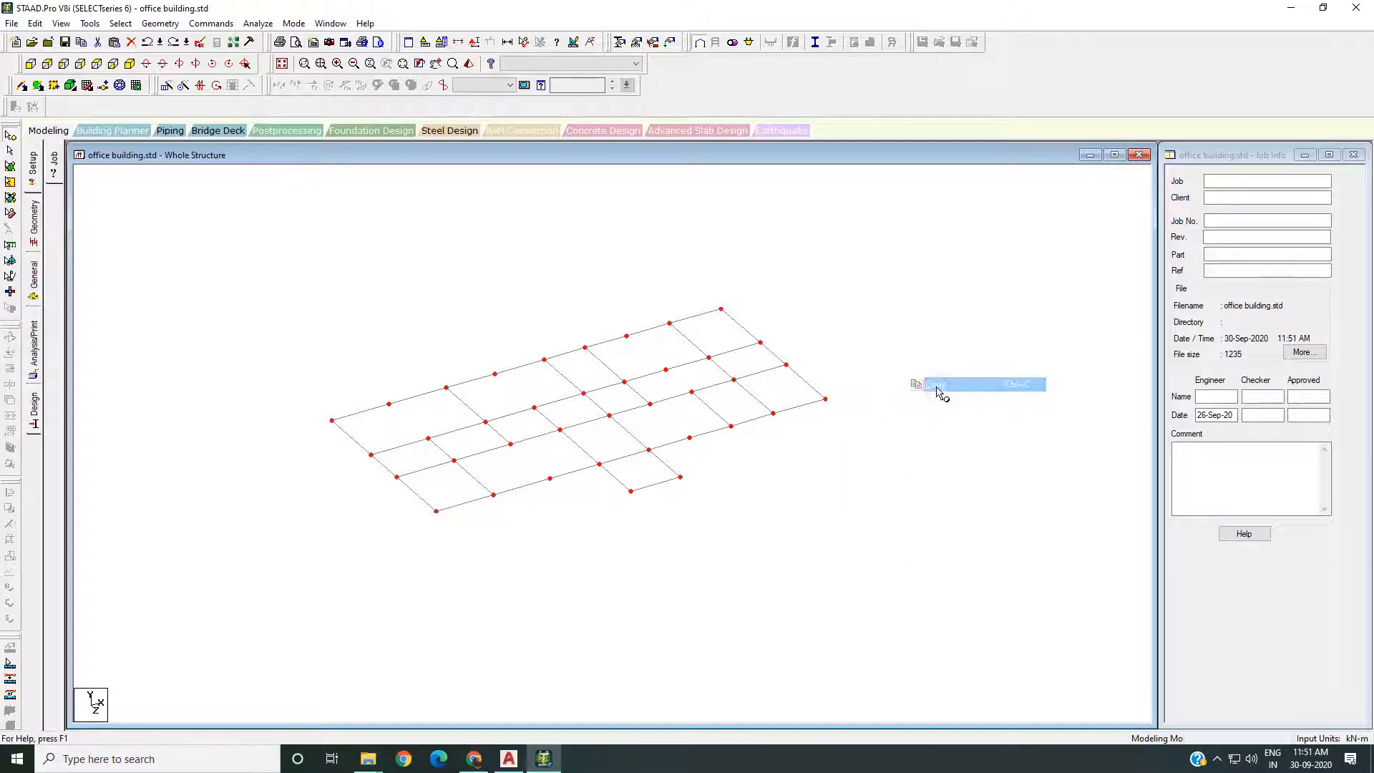
pyautogui.rightClick(905, 324)
pyautogui.click(942, 361)
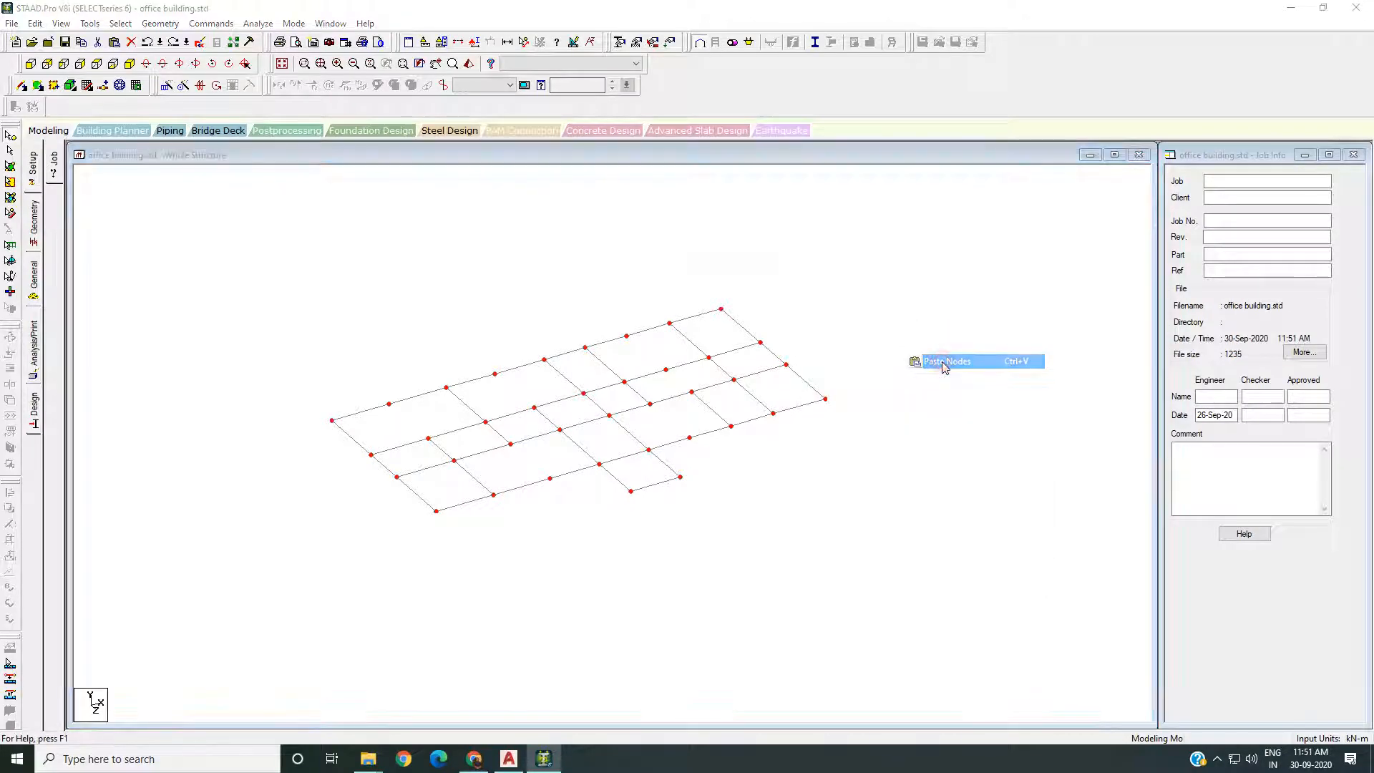
pyautogui.moveTo(754, 263); pyautogui.dragTo(1032, 254)
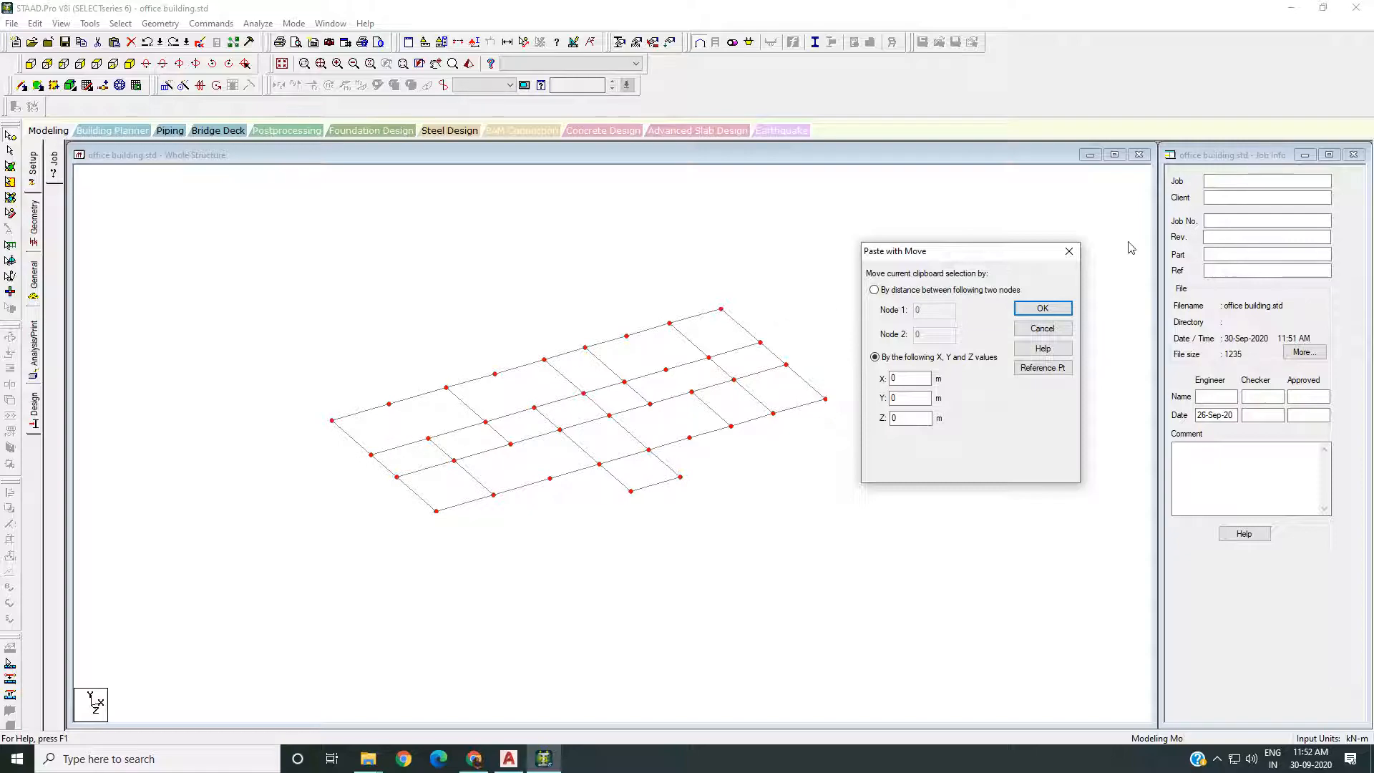
pyautogui.click(1069, 251)
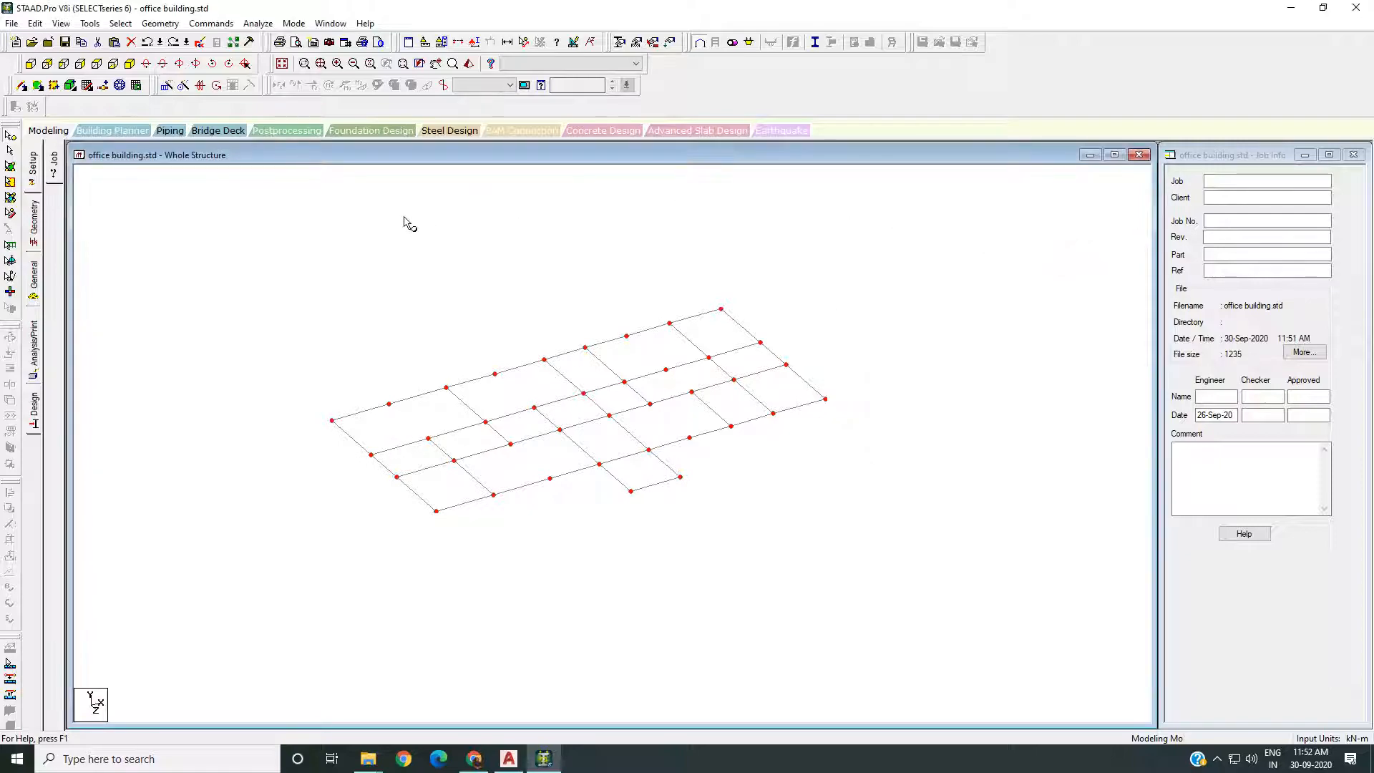
# In the plan view, highlight the upper edge nodes and beams along X and the left edge beams along Z
pyautogui.click(96, 63)
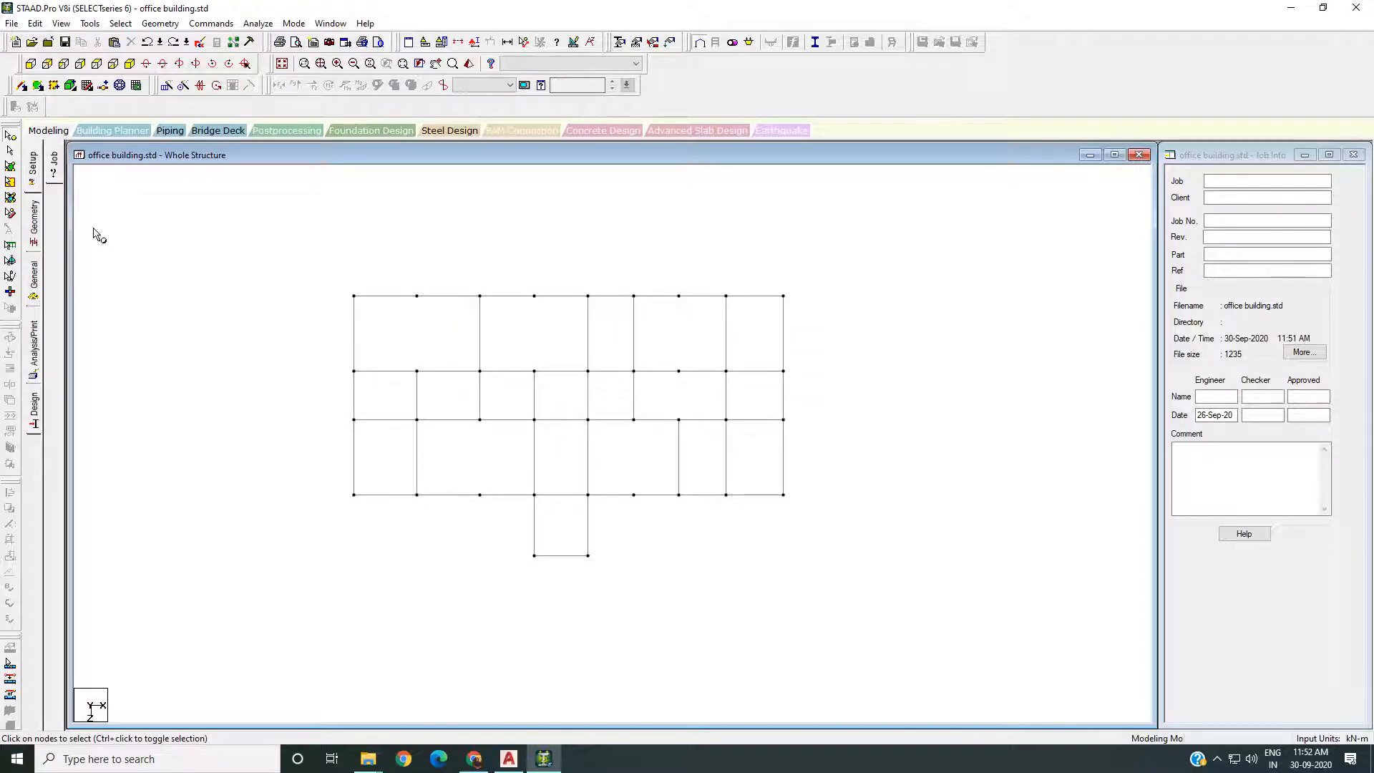
pyautogui.moveTo(340, 273); pyautogui.dragTo(851, 319)
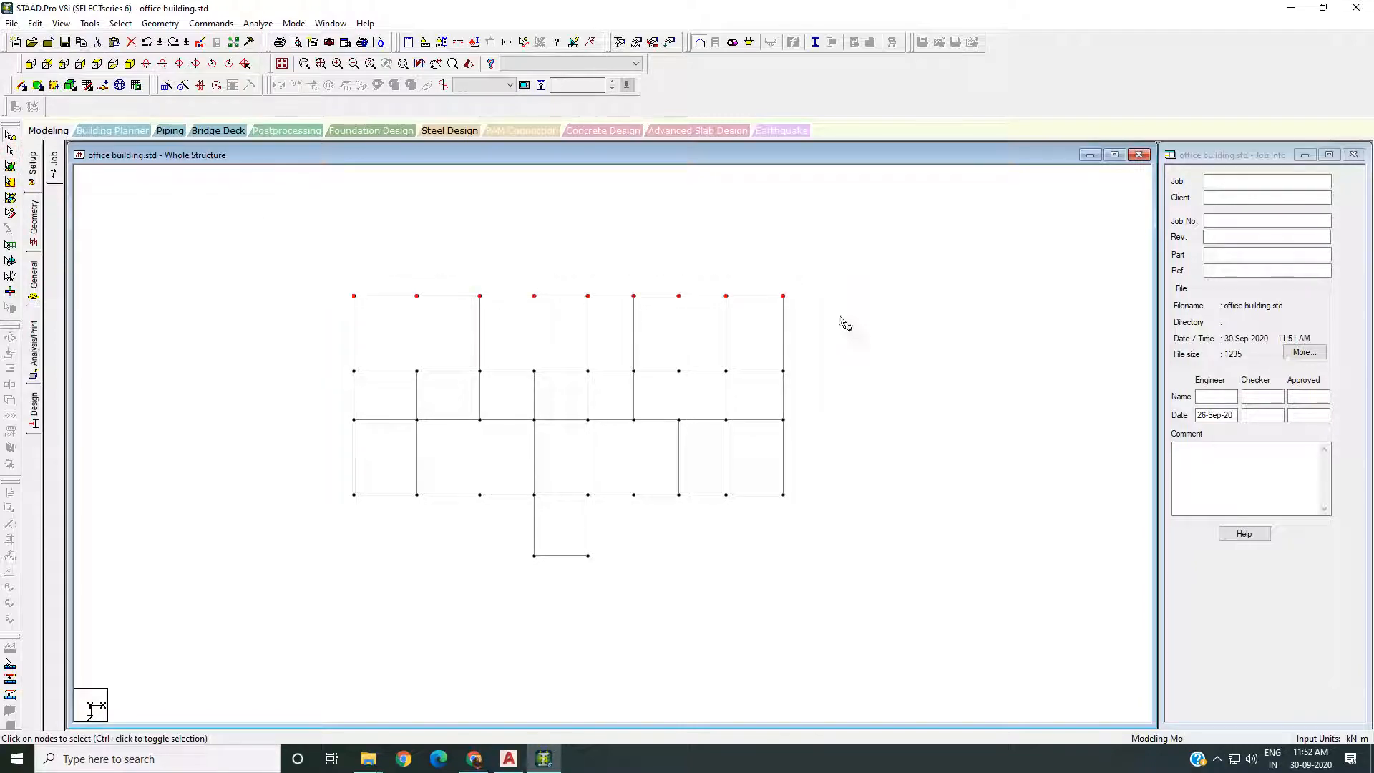
pyautogui.moveTo(307, 487); pyautogui.dragTo(311, 468, button='middle')
pyautogui.click(10, 151)
pyautogui.moveTo(328, 261); pyautogui.dragTo(870, 300)
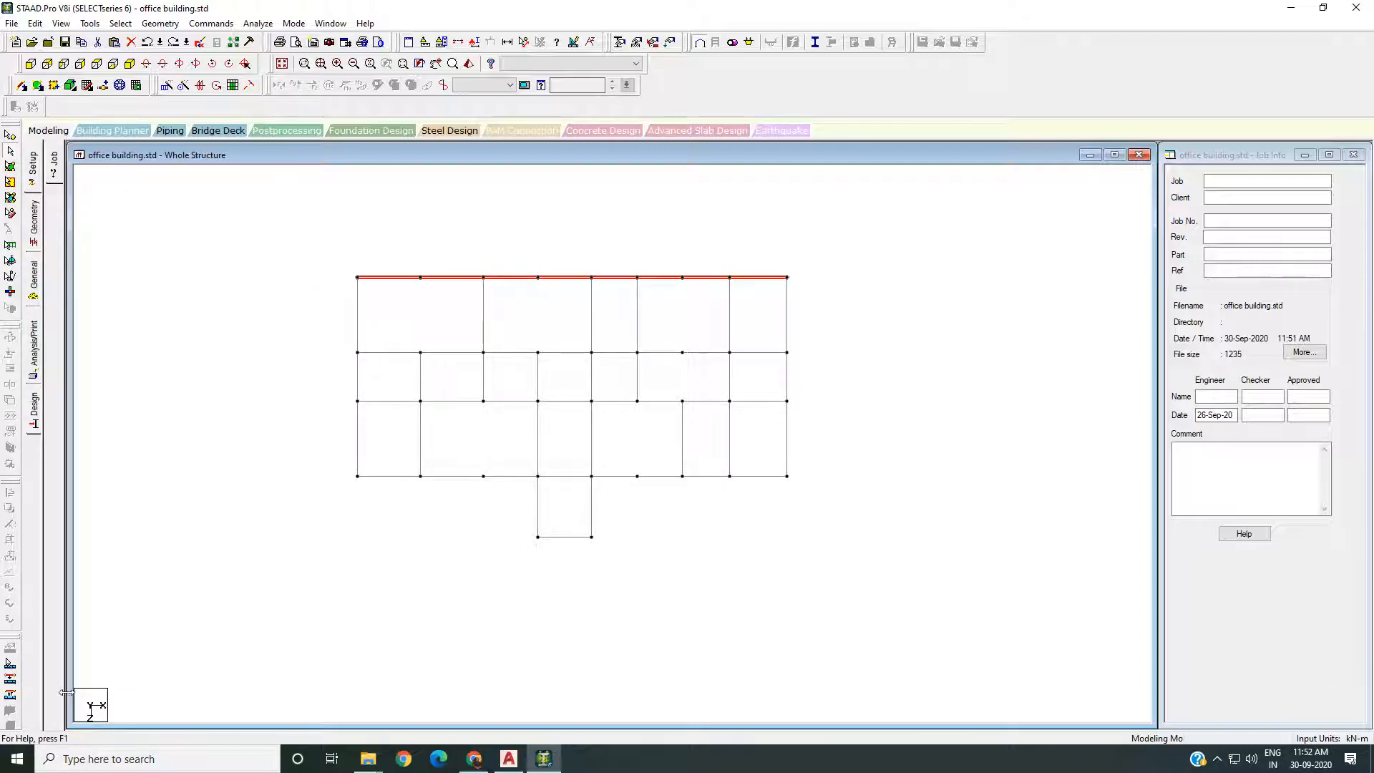
pyautogui.click(314, 377)
pyautogui.moveTo(313, 241); pyautogui.dragTo(362, 547)
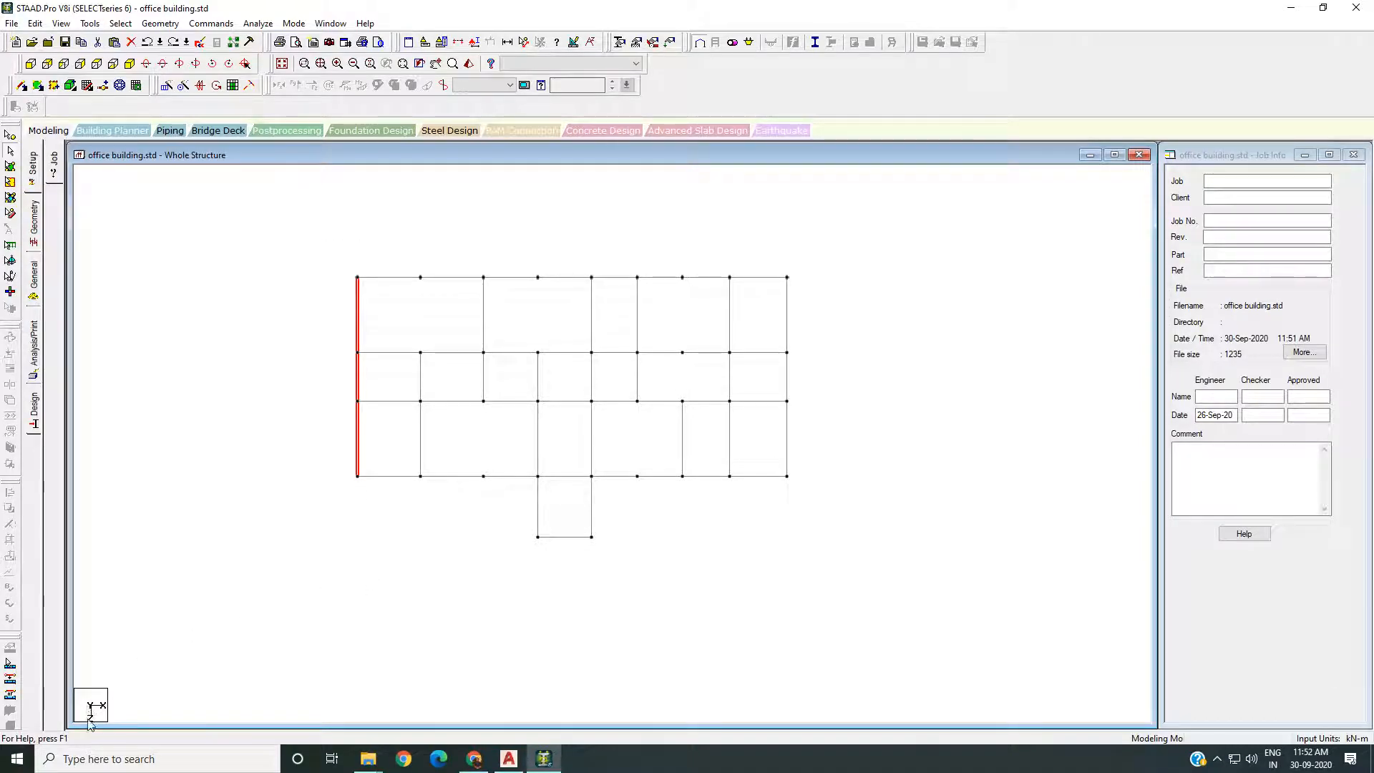
# Highlight all plinth beams in the plan view with the Beams Cursor and clear the selection
pyautogui.click(296, 335)
pyautogui.scroll(-1, 308, 268)
pyautogui.moveTo(291, 243); pyautogui.dragTo(803, 560)
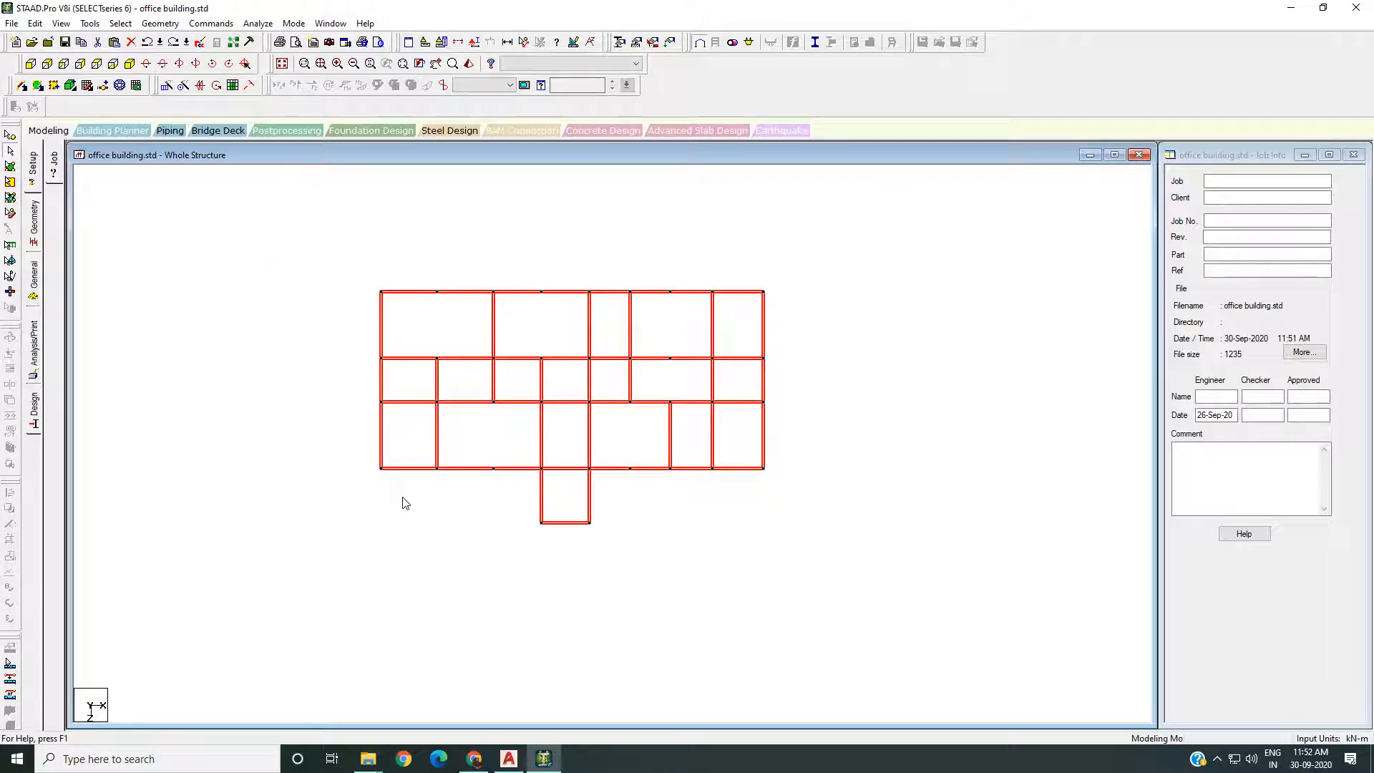
pyautogui.moveTo(430, 420); pyautogui.dragTo(420, 459, button='middle')
pyautogui.click(398, 361)
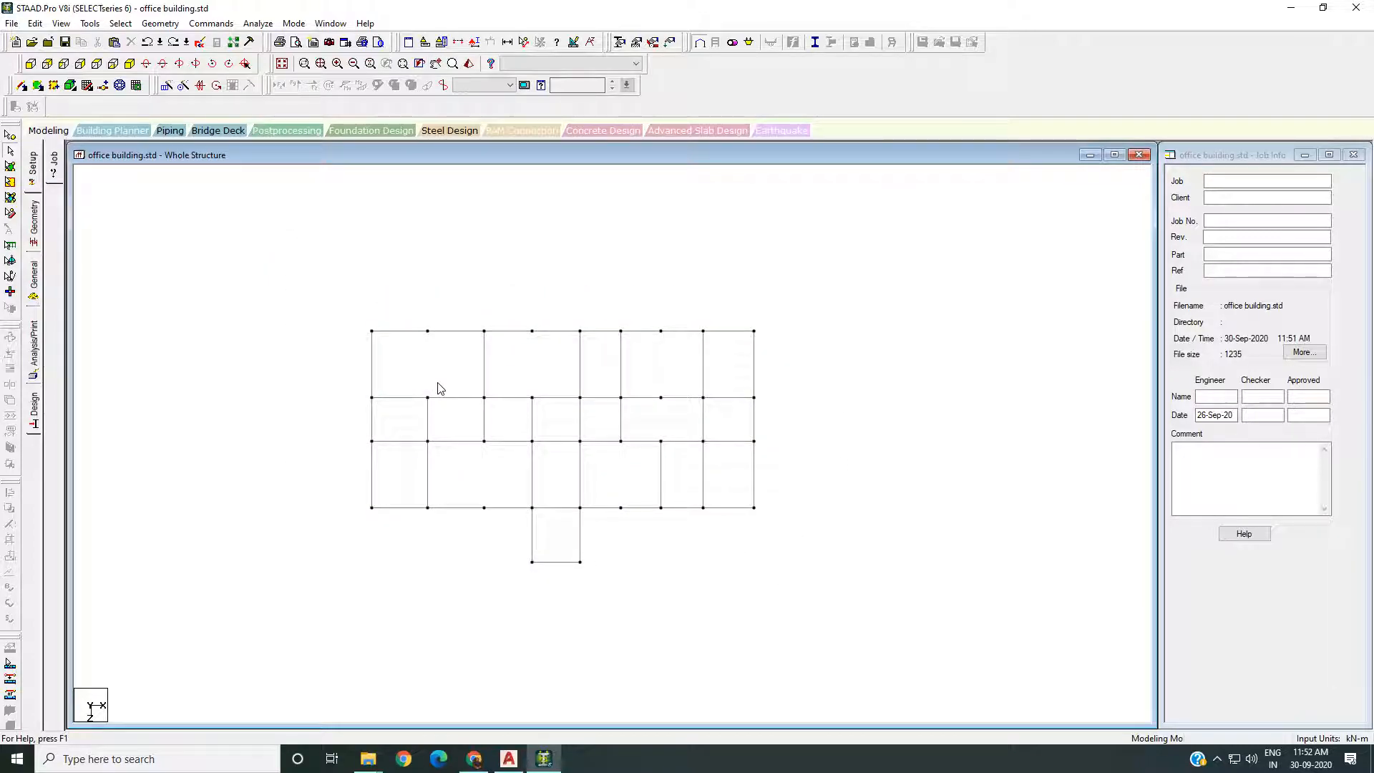
pyautogui.moveTo(382, 391)
pyautogui.mouseDown(button='middle')
pyautogui.moveTo(361, 397)
pyautogui.moveTo(361, 384)
pyautogui.mouseUp(button='middle')
pyautogui.scroll(-2, 197, 202)
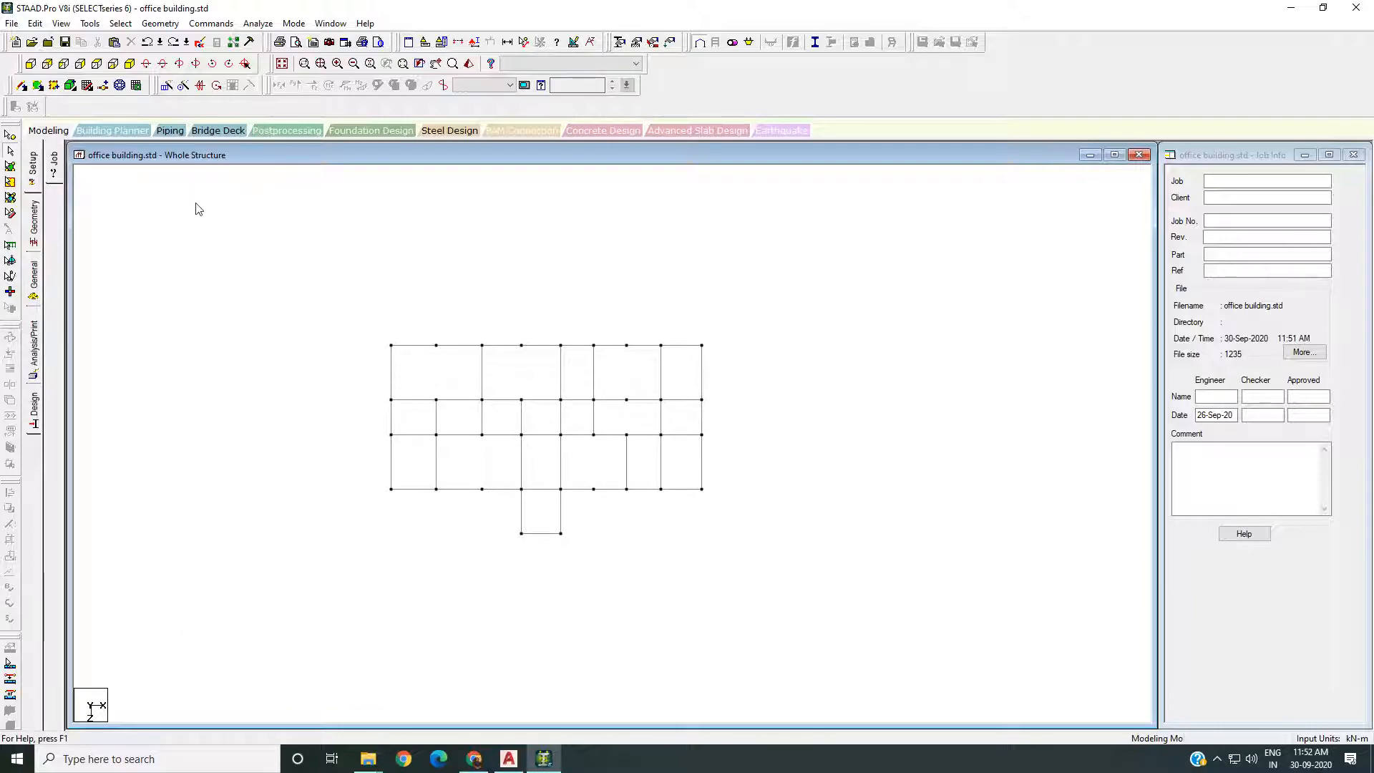
# Return to the isometric view and select all nodes of the plinth beam grid with the Nodes Cursor
pyautogui.click(130, 63)
pyautogui.scroll(2, 310, 389)
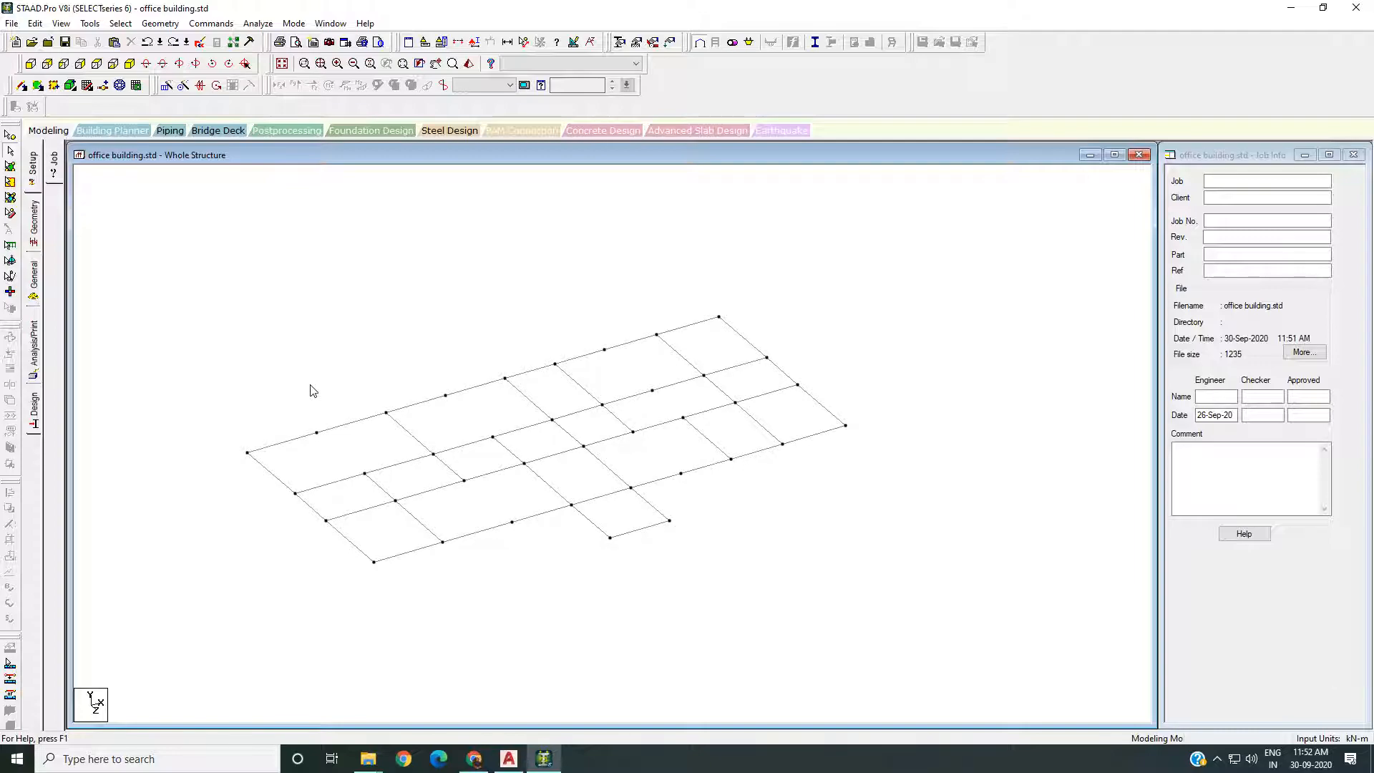
pyautogui.moveTo(309, 385); pyautogui.dragTo(326, 354, button='middle')
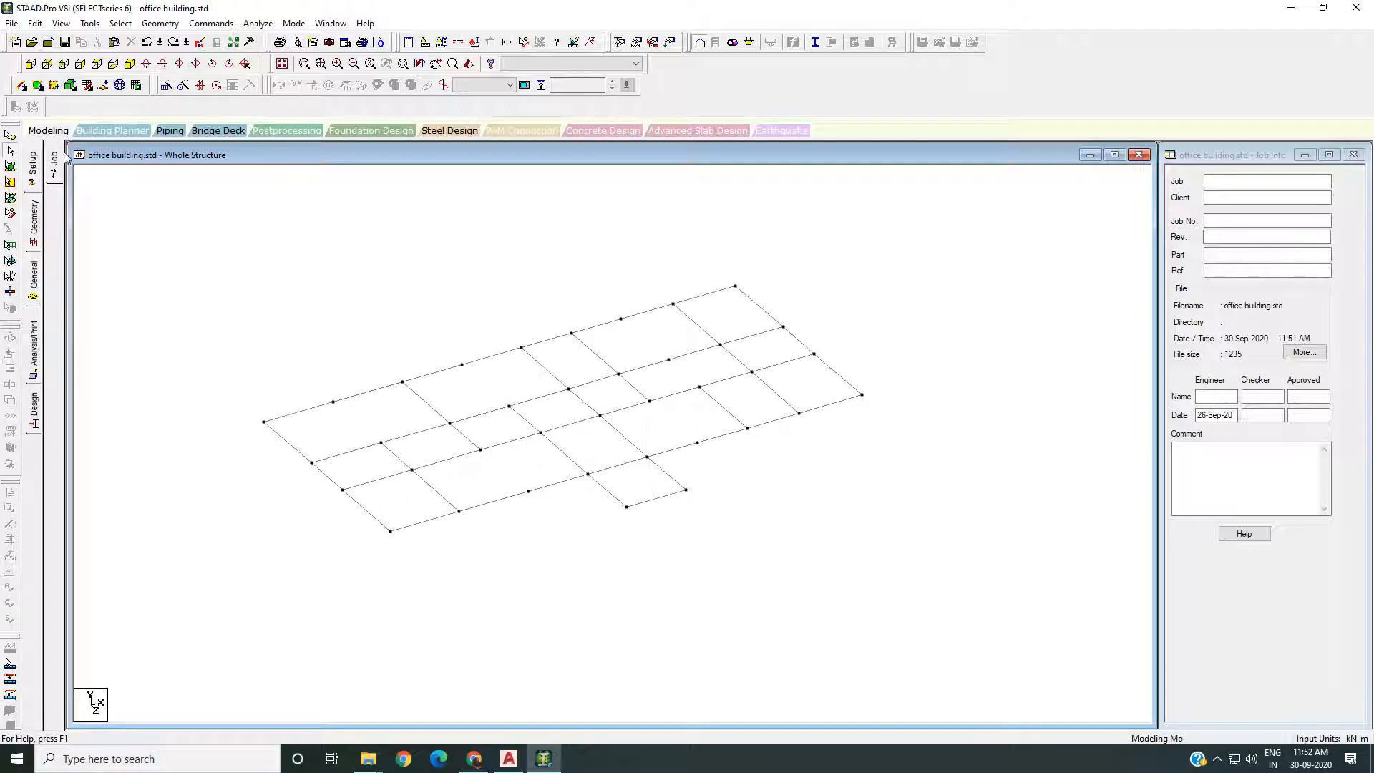
pyautogui.click(10, 136)
pyautogui.scroll(-5, 261, 286)
pyautogui.moveTo(210, 253); pyautogui.dragTo(816, 570)
pyautogui.scroll(1, 727, 505)
pyautogui.moveTo(727, 504); pyautogui.dragTo(690, 488, button='middle')
pyautogui.scroll(2, 709, 457)
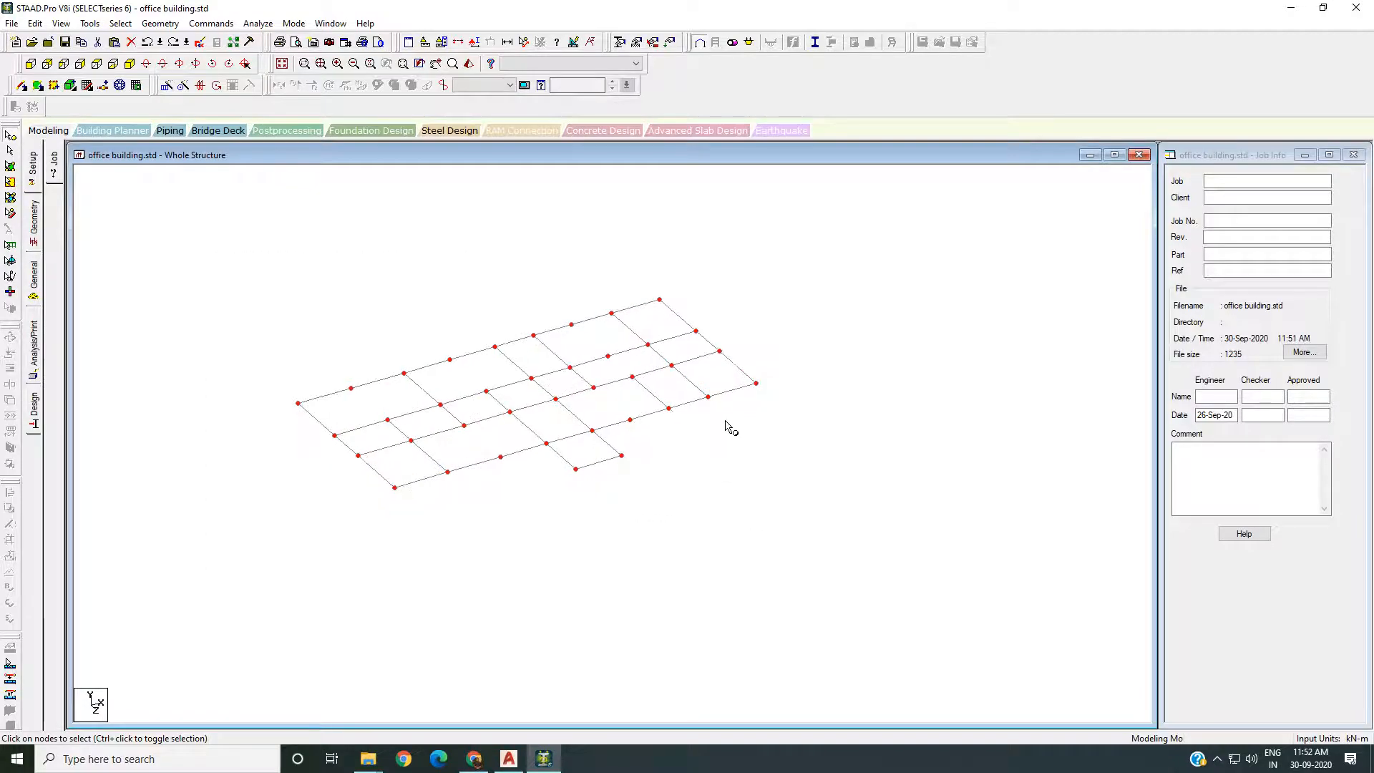
# Copy the selected grid nodes and paste them with an offset of X 0, Y -1.5 and Z 0 m
pyautogui.rightClick(934, 329)
pyautogui.click(959, 353)
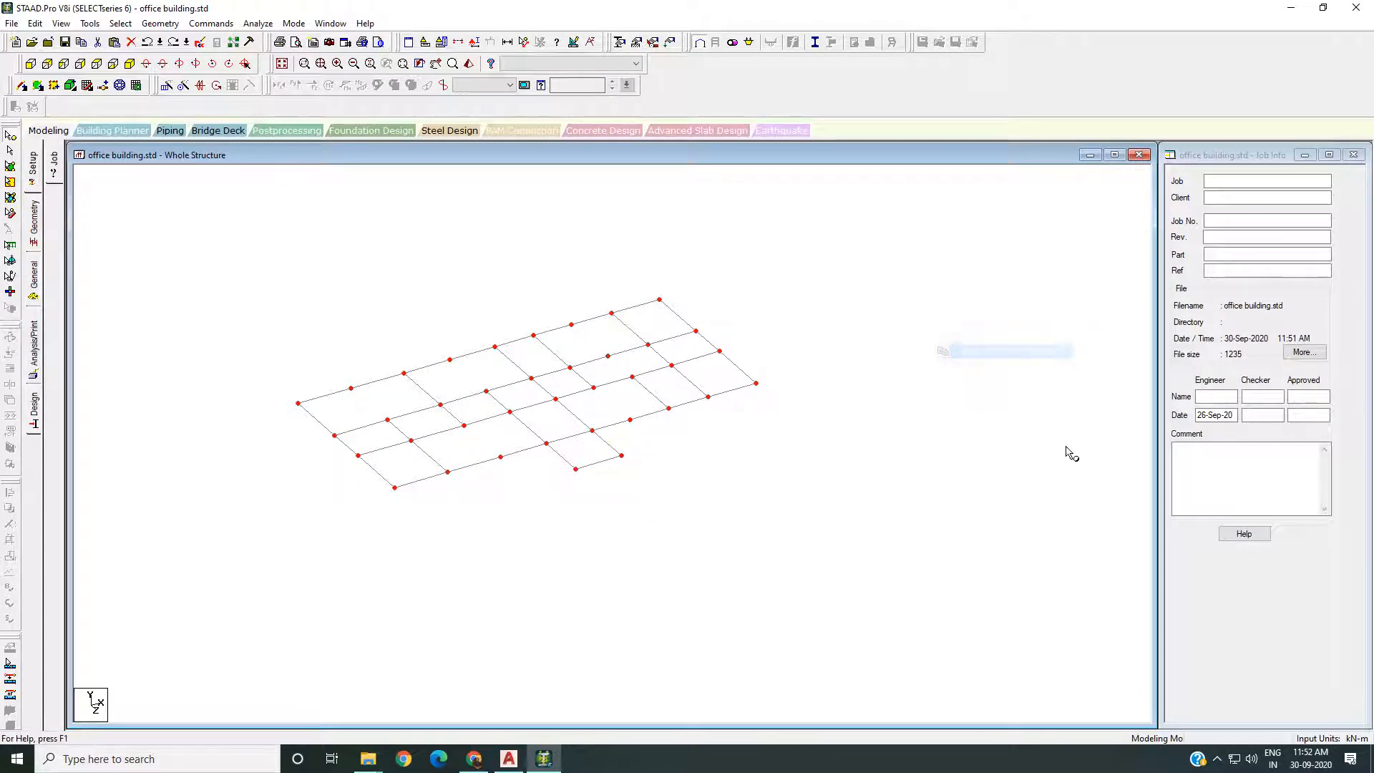
pyautogui.rightClick(945, 295)
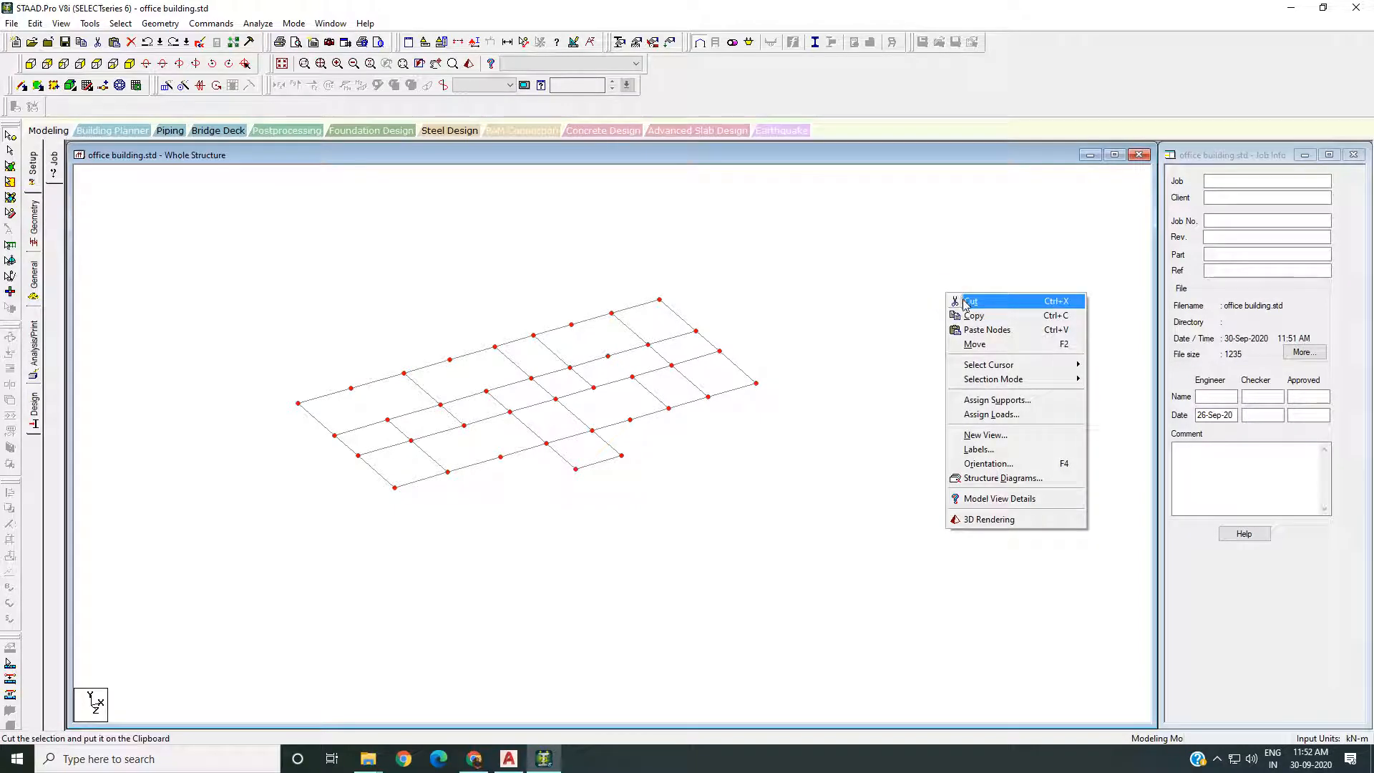
pyautogui.click(982, 331)
pyautogui.moveTo(714, 260); pyautogui.dragTo(967, 268)
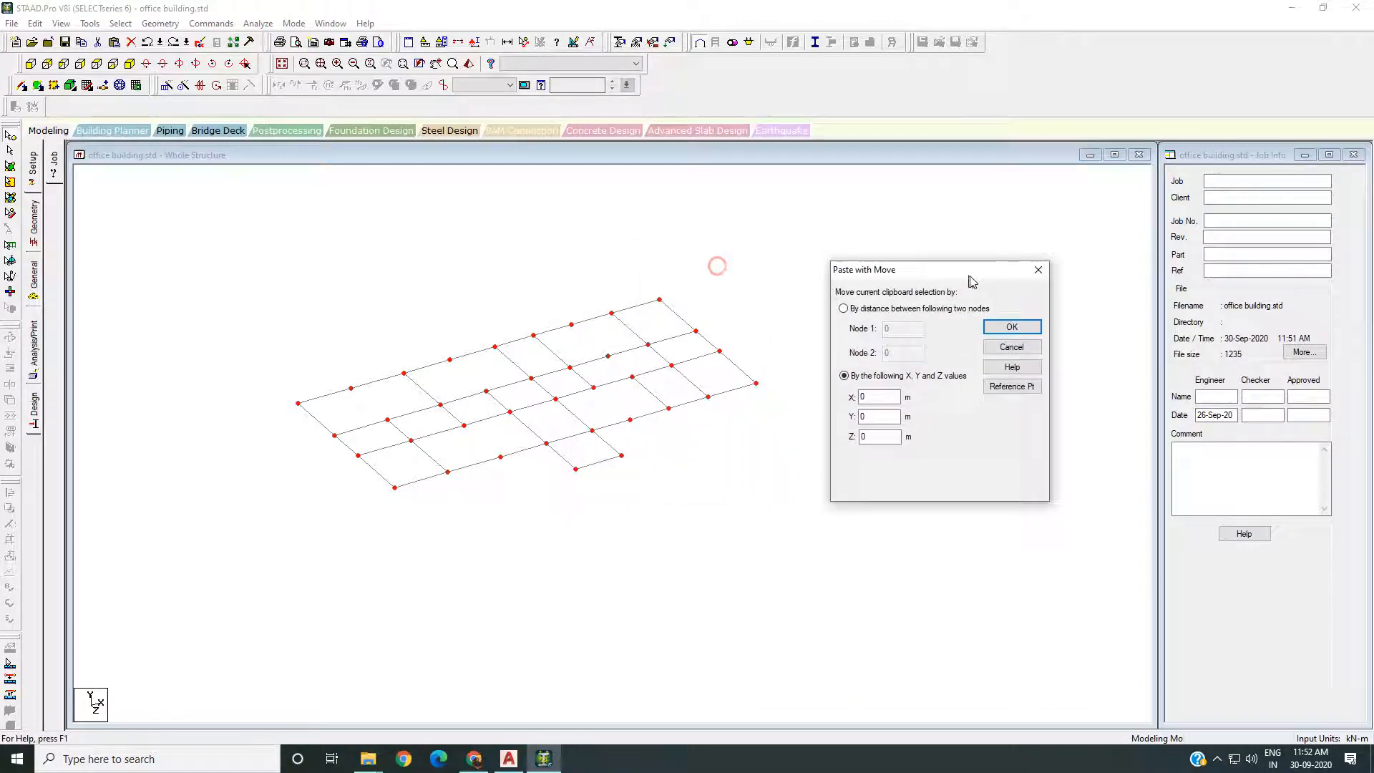
pyautogui.doubleClick(883, 415)
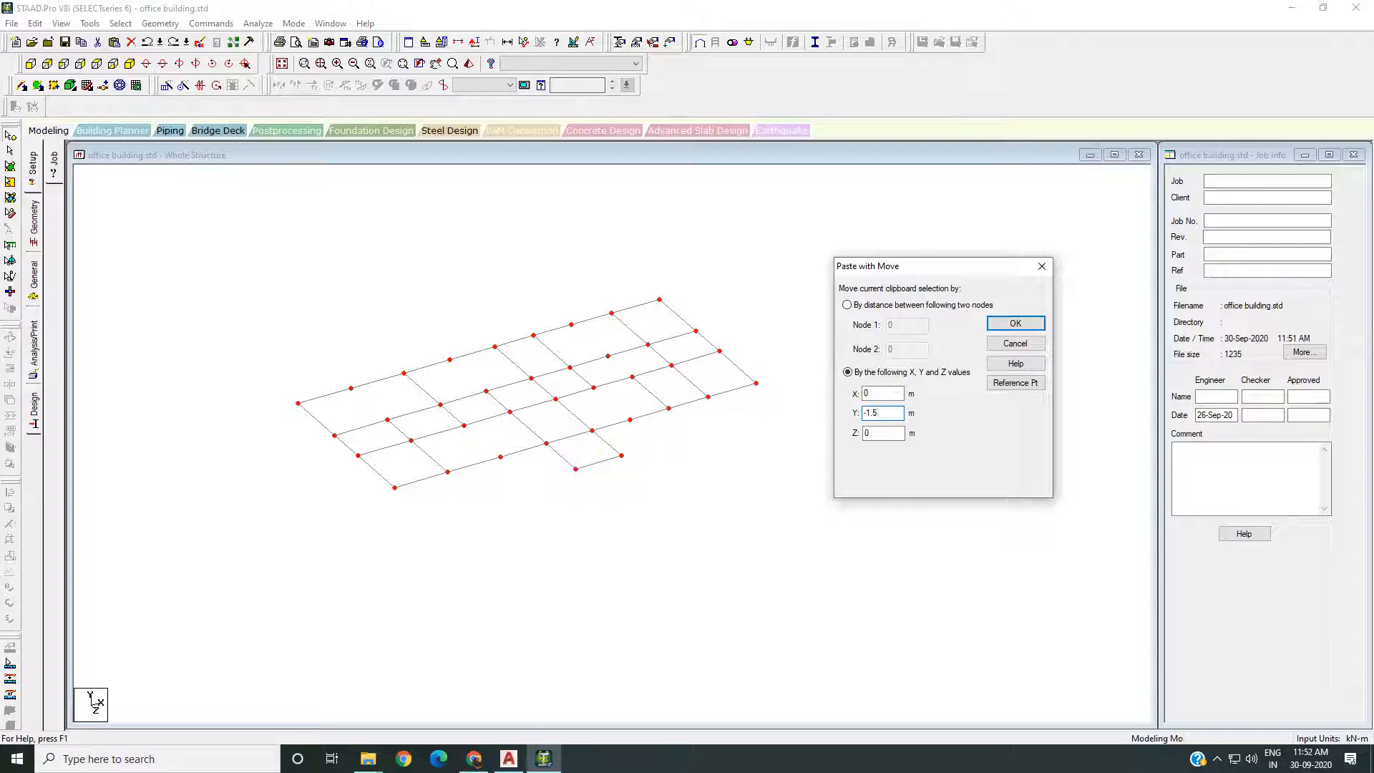
pyautogui.moveTo(867, 414); pyautogui.dragTo(853, 422)
pyautogui.moveTo(885, 413); pyautogui.dragTo(860, 434)
pyautogui.click(881, 414)
pyautogui.click(1014, 324)
pyautogui.scroll(2, 550, 476)
pyautogui.moveTo(551, 476); pyautogui.dragTo(647, 442, button='middle')
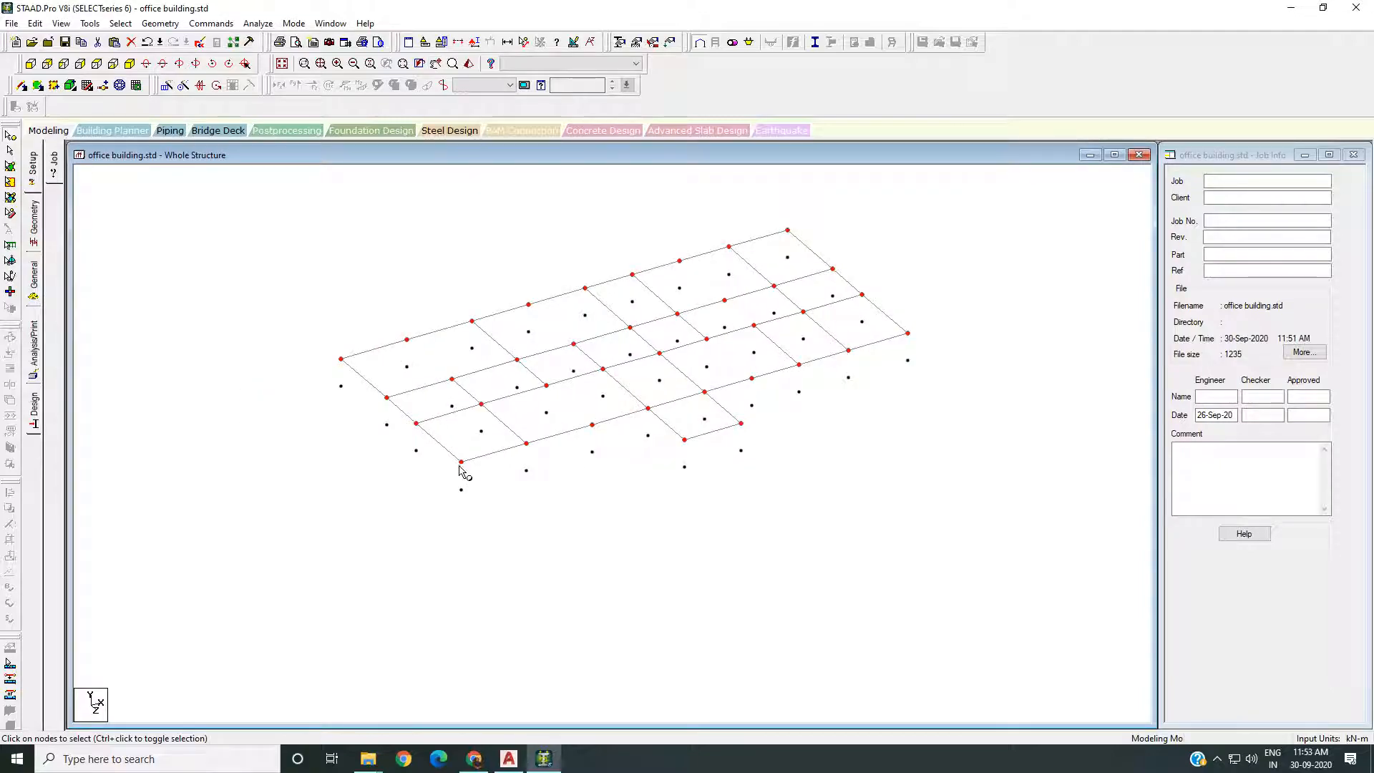
# Clear the node selection, measure the vertical distance between the far-left corner node and its pasted copy, and remove the dimension
pyautogui.click(624, 481)
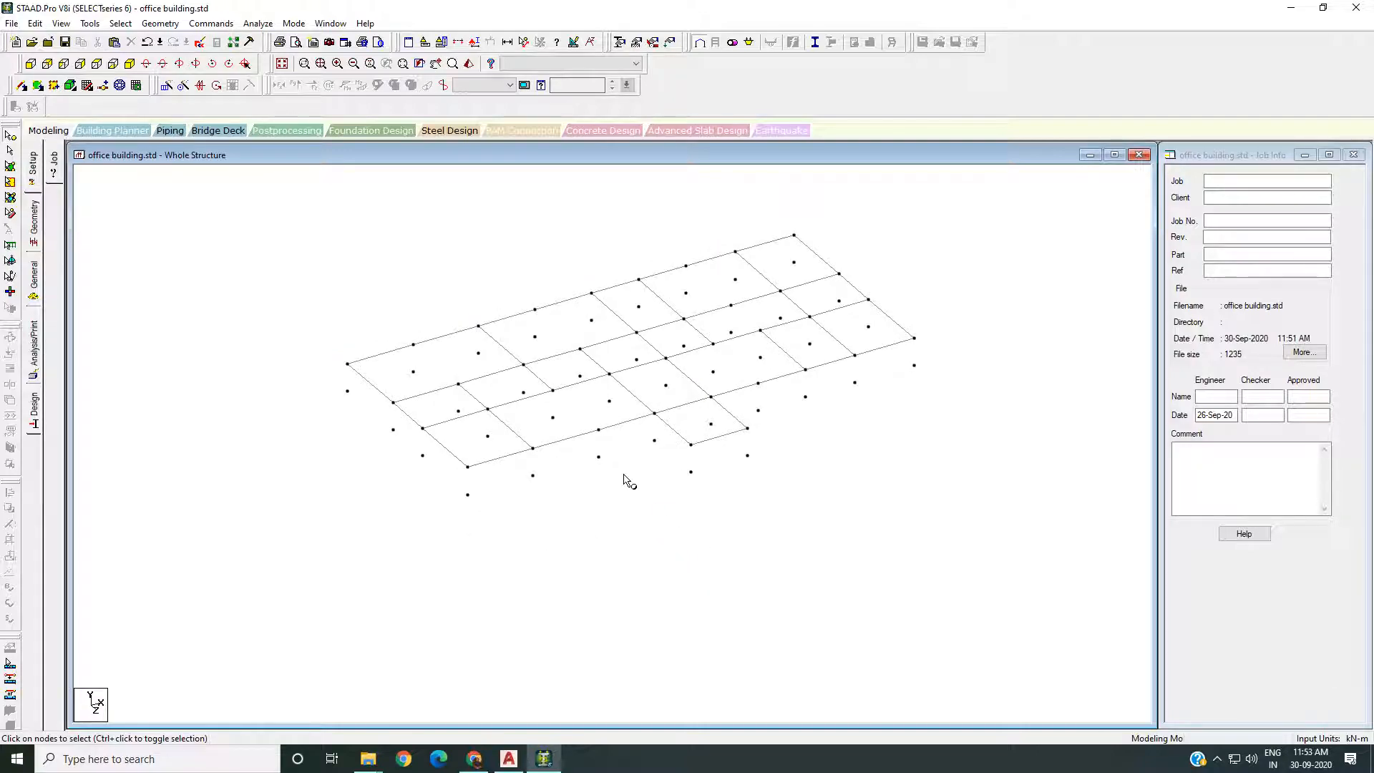
pyautogui.moveTo(619, 457); pyautogui.dragTo(614, 461, button='middle')
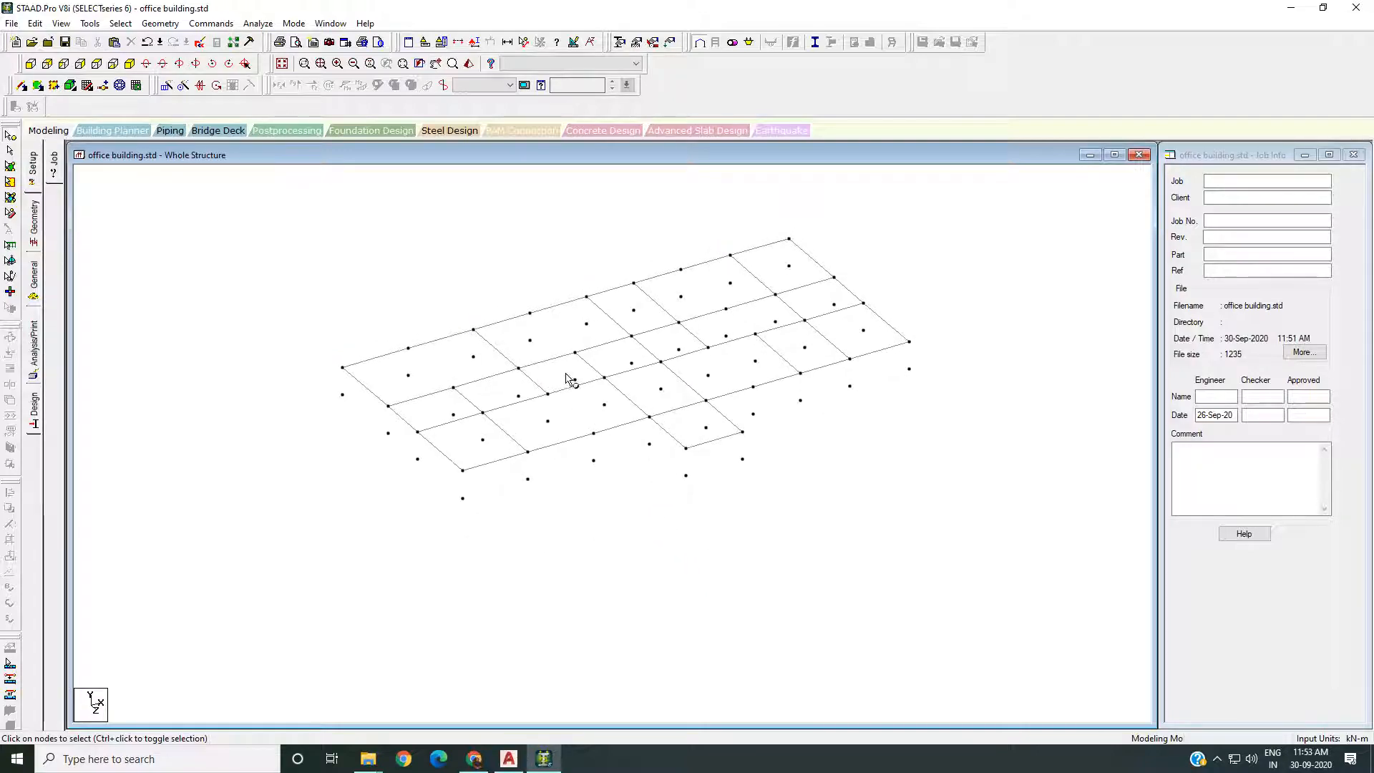
pyautogui.click(523, 41)
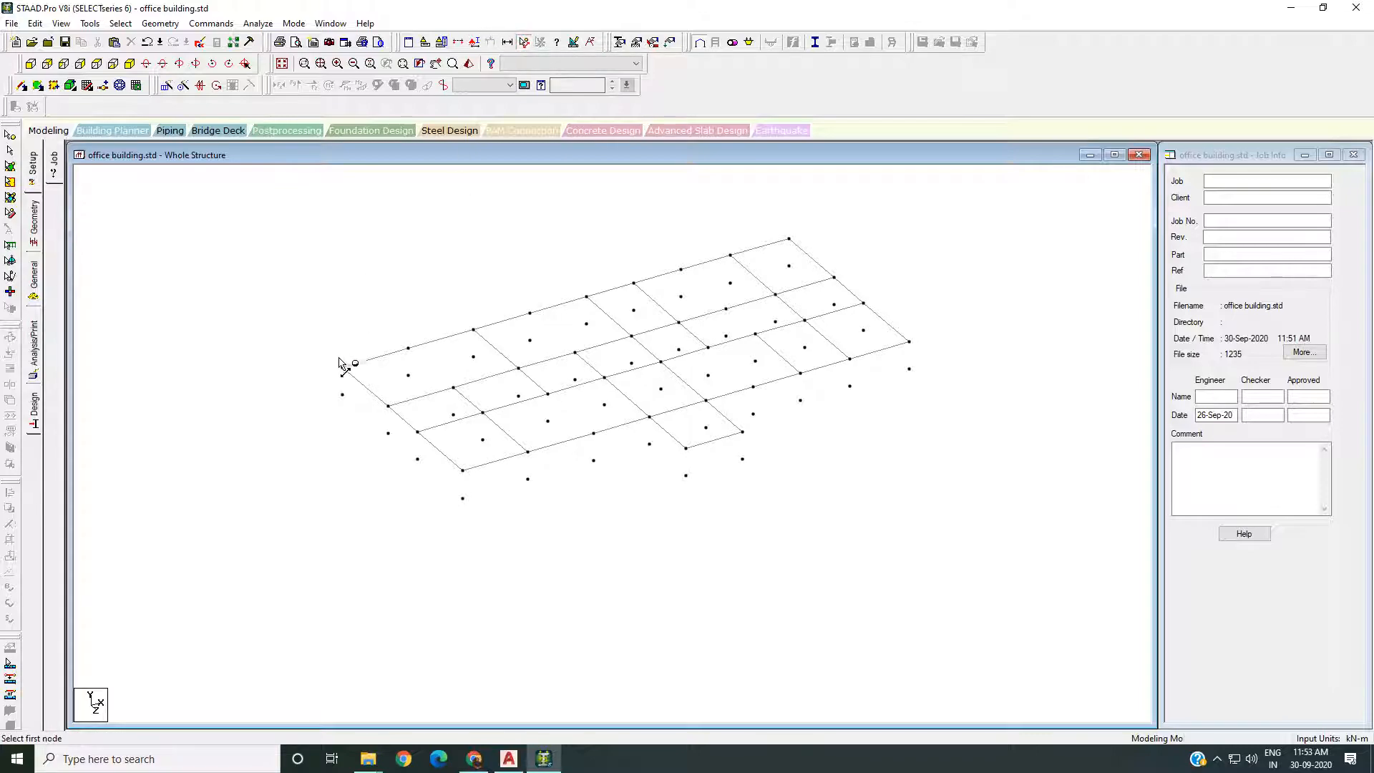
pyautogui.click(342, 366)
pyautogui.click(342, 394)
pyautogui.scroll(3, 319, 475)
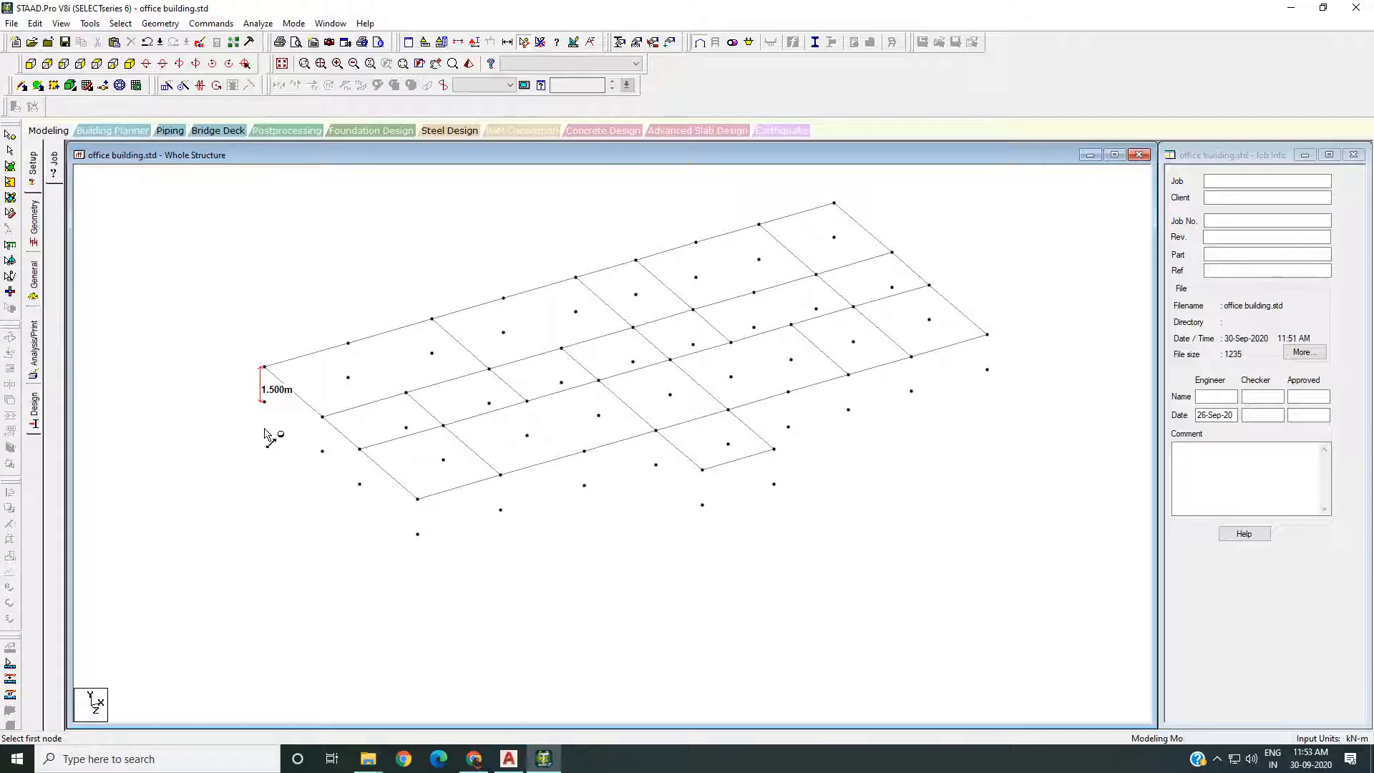
pyautogui.scroll(1, 269, 435)
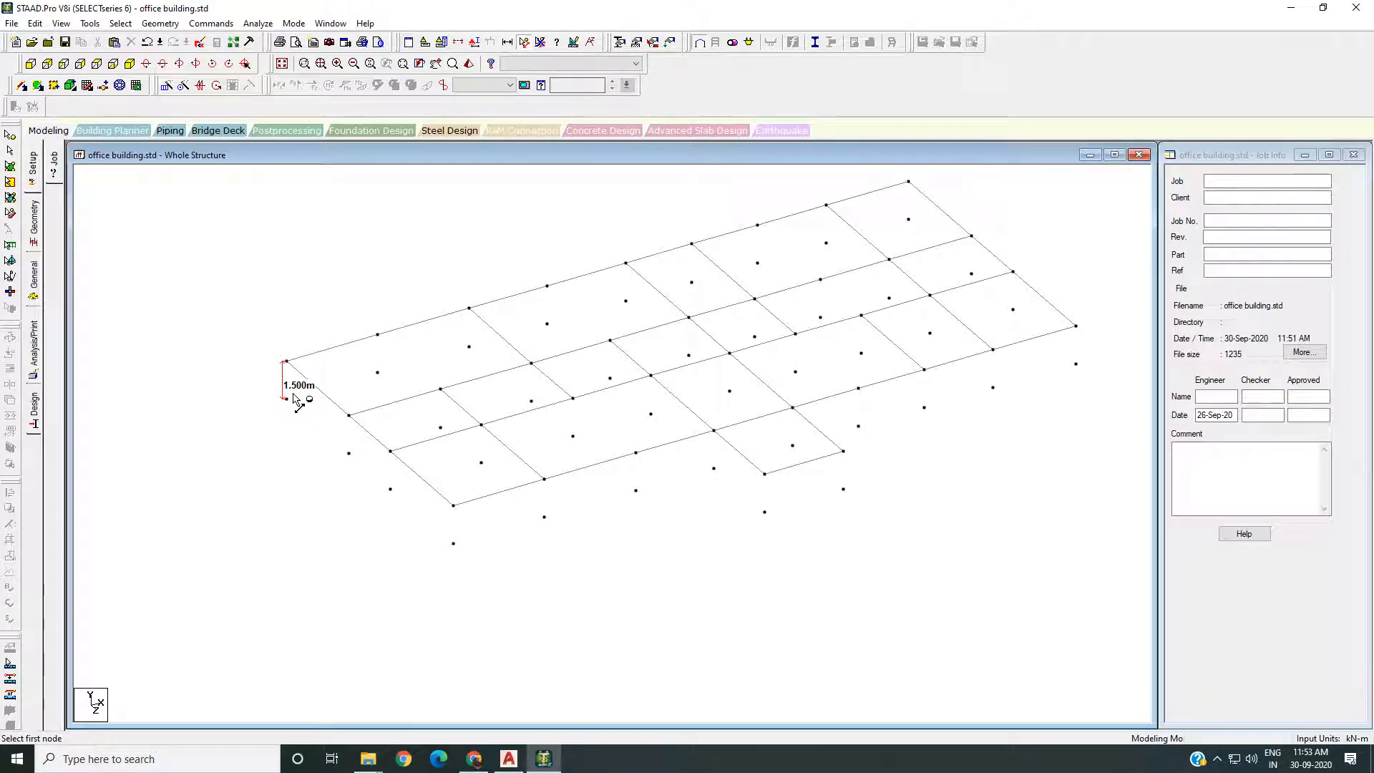
pyautogui.moveTo(456, 316); pyautogui.dragTo(454, 319, button='middle')
pyautogui.click(541, 44)
pyautogui.scroll(-3, 537, 337)
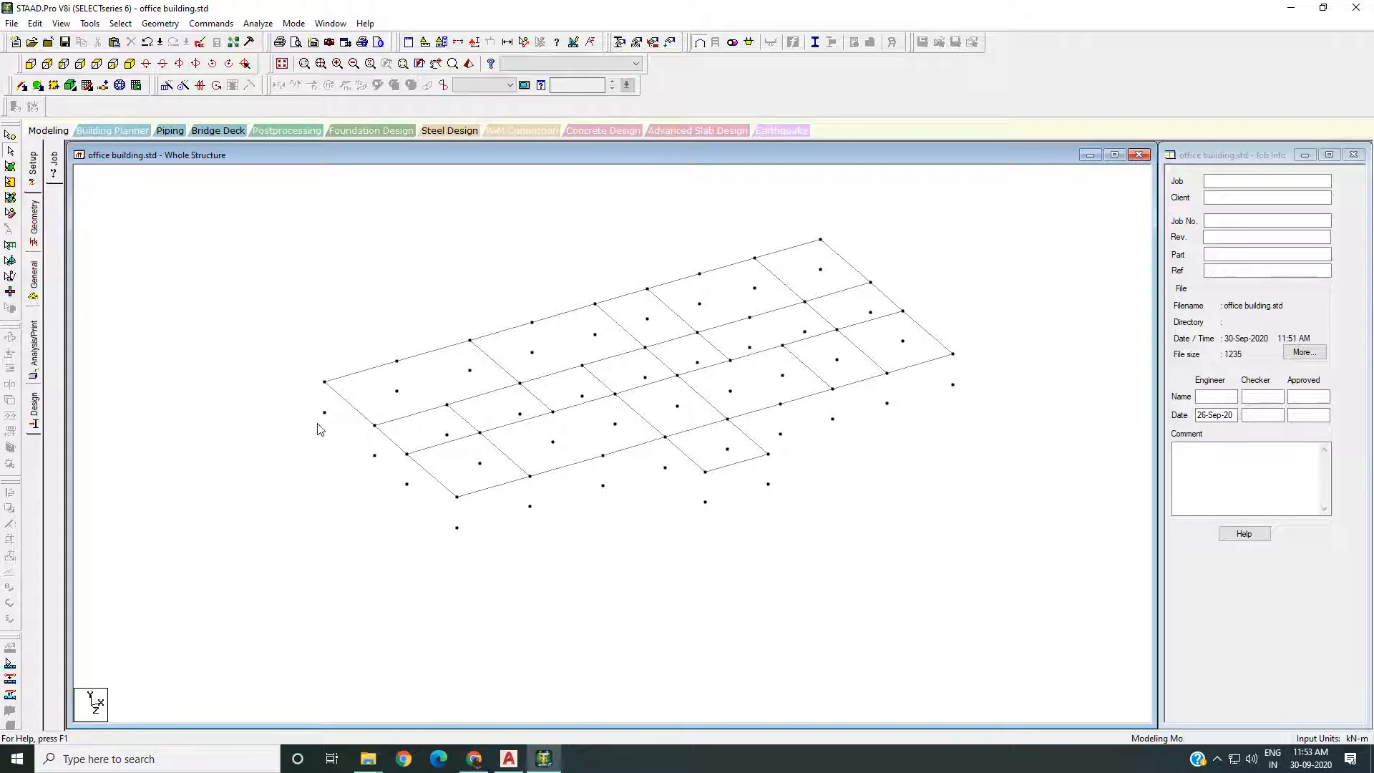
# Try adding column members one by one between the front-edge plinth nodes and their copies below with Add Beams
pyautogui.click(21, 85)
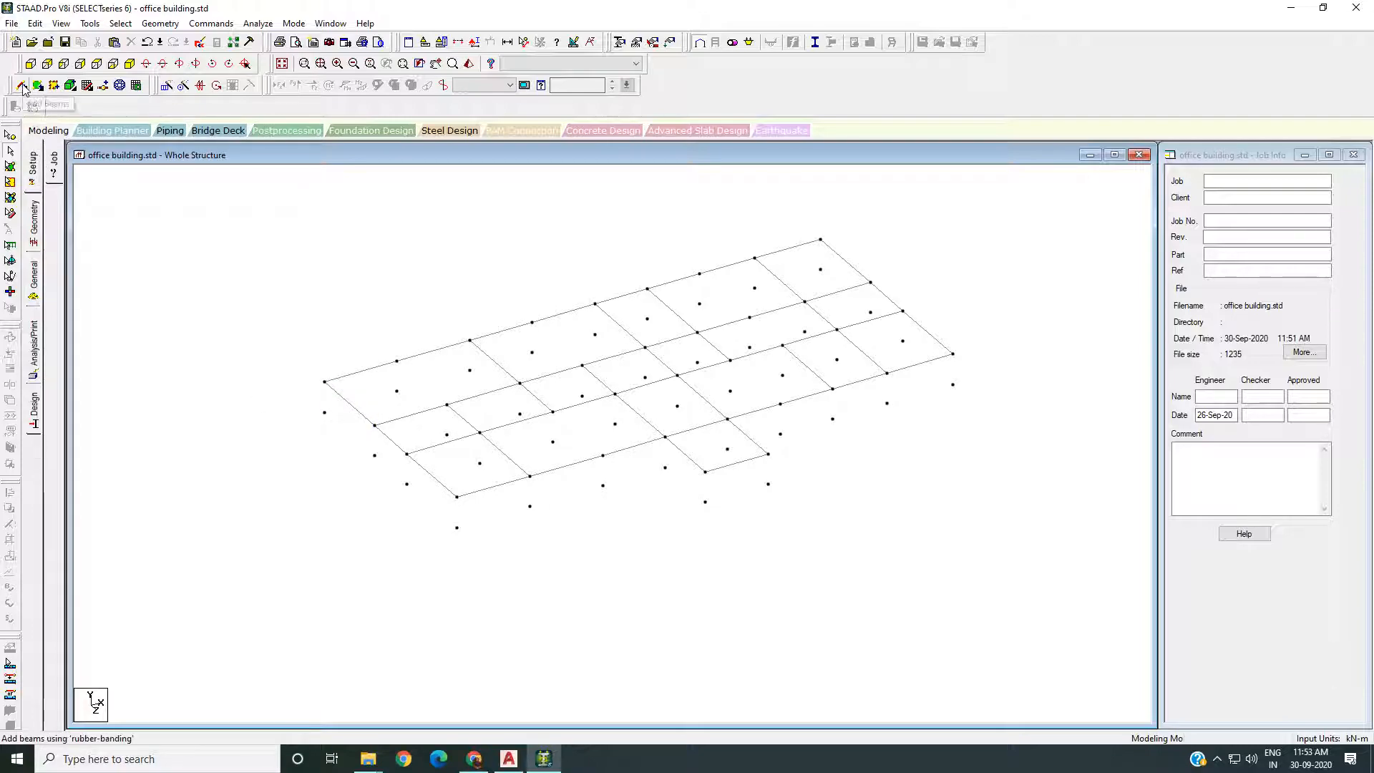
pyautogui.moveTo(456, 495); pyautogui.dragTo(456, 527)
pyautogui.moveTo(529, 475); pyautogui.dragTo(529, 506)
pyautogui.moveTo(603, 455); pyautogui.dragTo(602, 485)
pyautogui.moveTo(664, 437); pyautogui.dragTo(705, 501)
pyautogui.moveTo(768, 453); pyautogui.dragTo(767, 484)
pyautogui.moveTo(780, 404); pyautogui.dragTo(779, 433)
# Undo the added columns and the pasted nodes, and redo the plinth beam that was undone along with them
pyautogui.hotkey('ctrl', 'z')
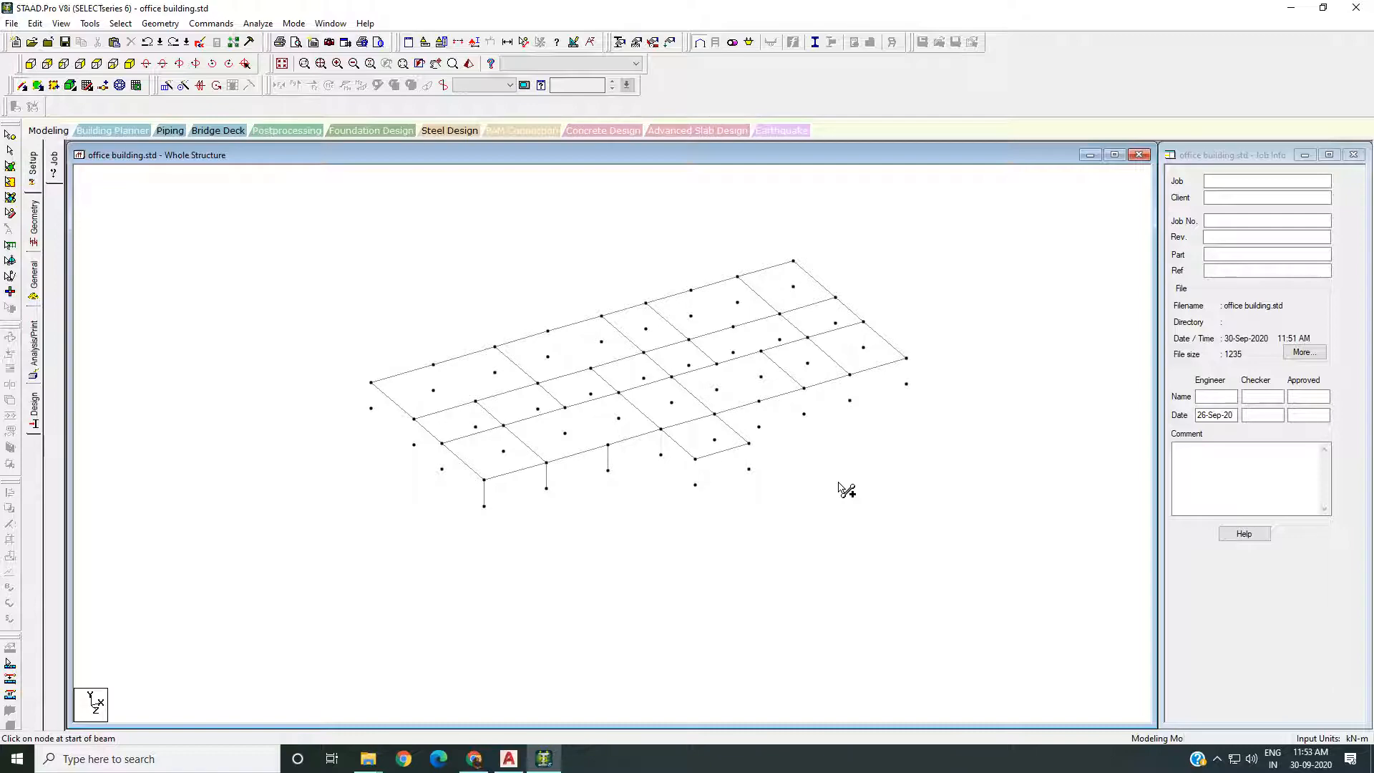
pyautogui.hotkey('ctrl', 'z')
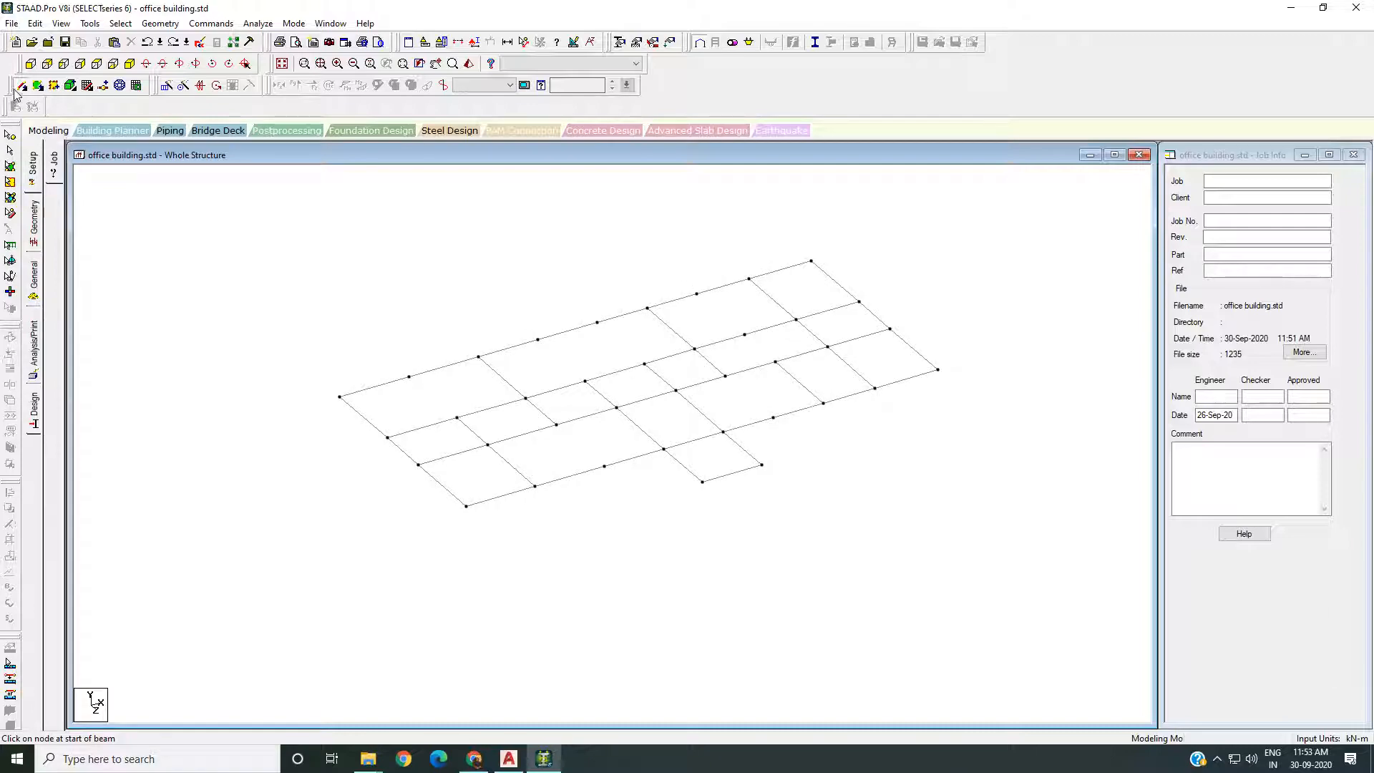
pyautogui.click(164, 42)
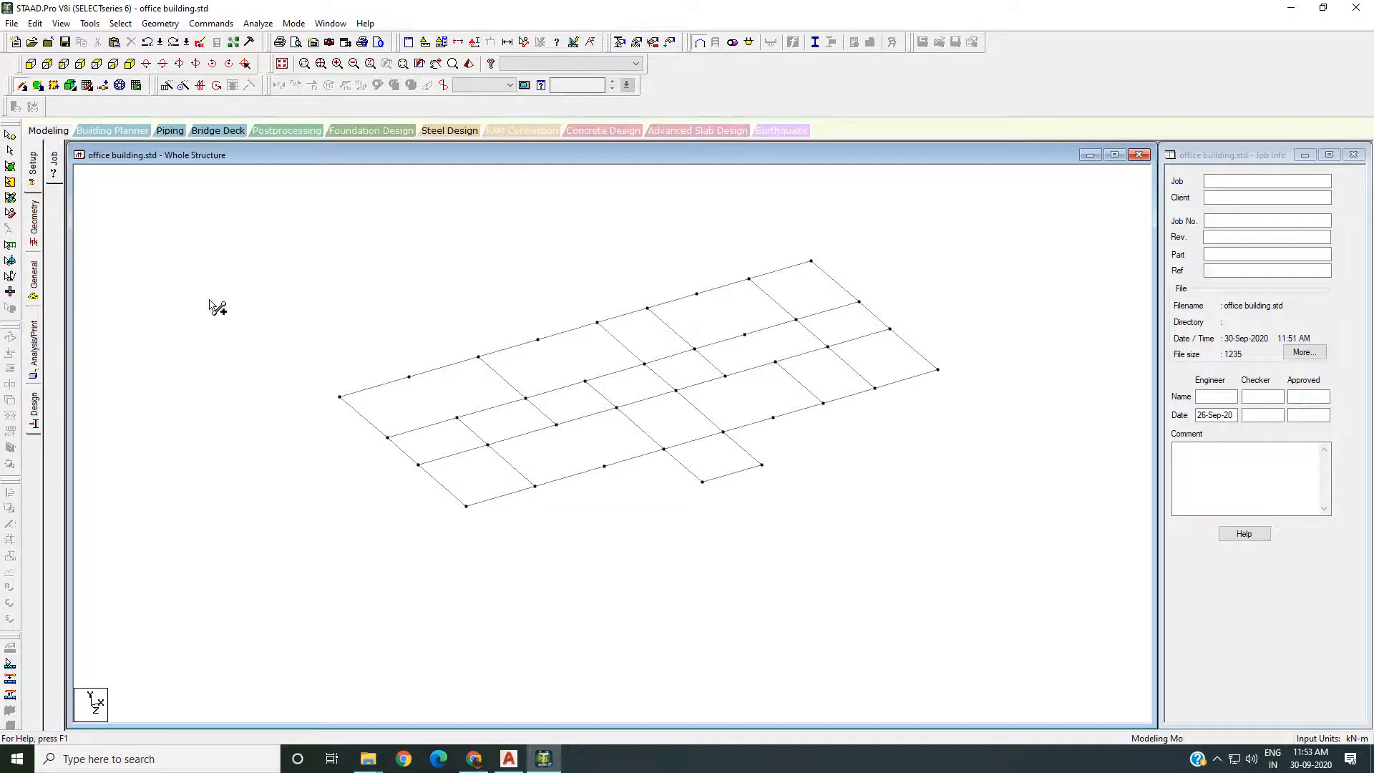
# Select all nodes of the plinth beam grid with the Nodes Cursor
pyautogui.moveTo(270, 331); pyautogui.dragTo(232, 329, button='middle')
pyautogui.click(10, 136)
pyautogui.moveTo(211, 231); pyautogui.dragTo(952, 595)
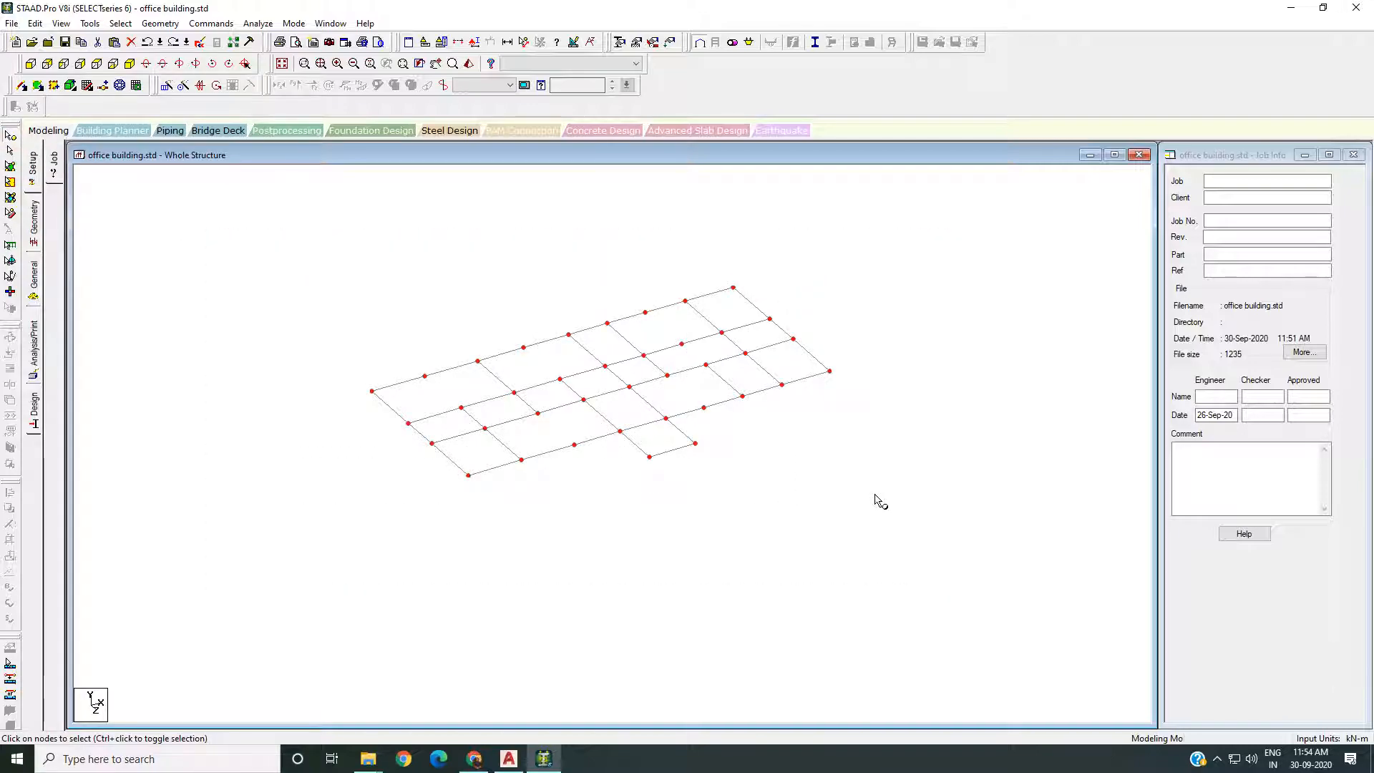
pyautogui.scroll(1, 586, 383)
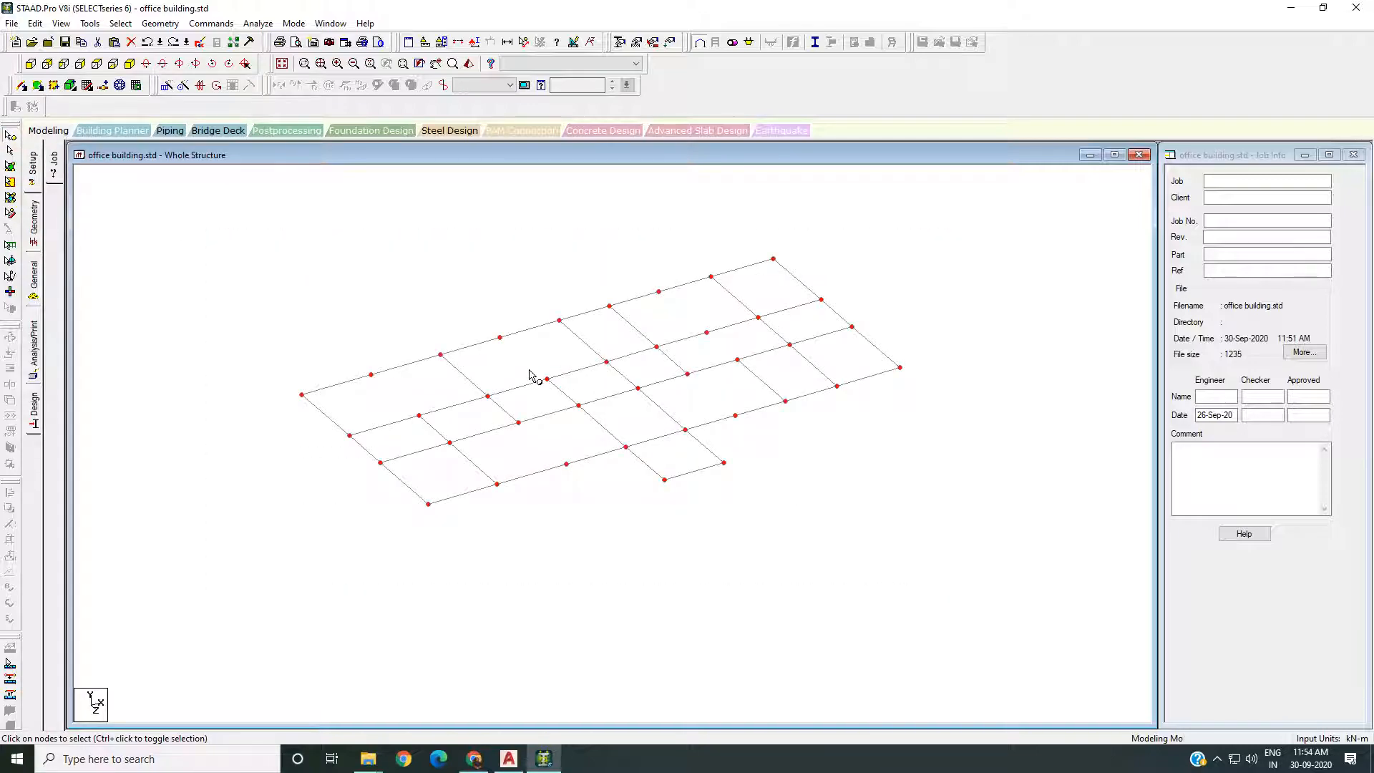
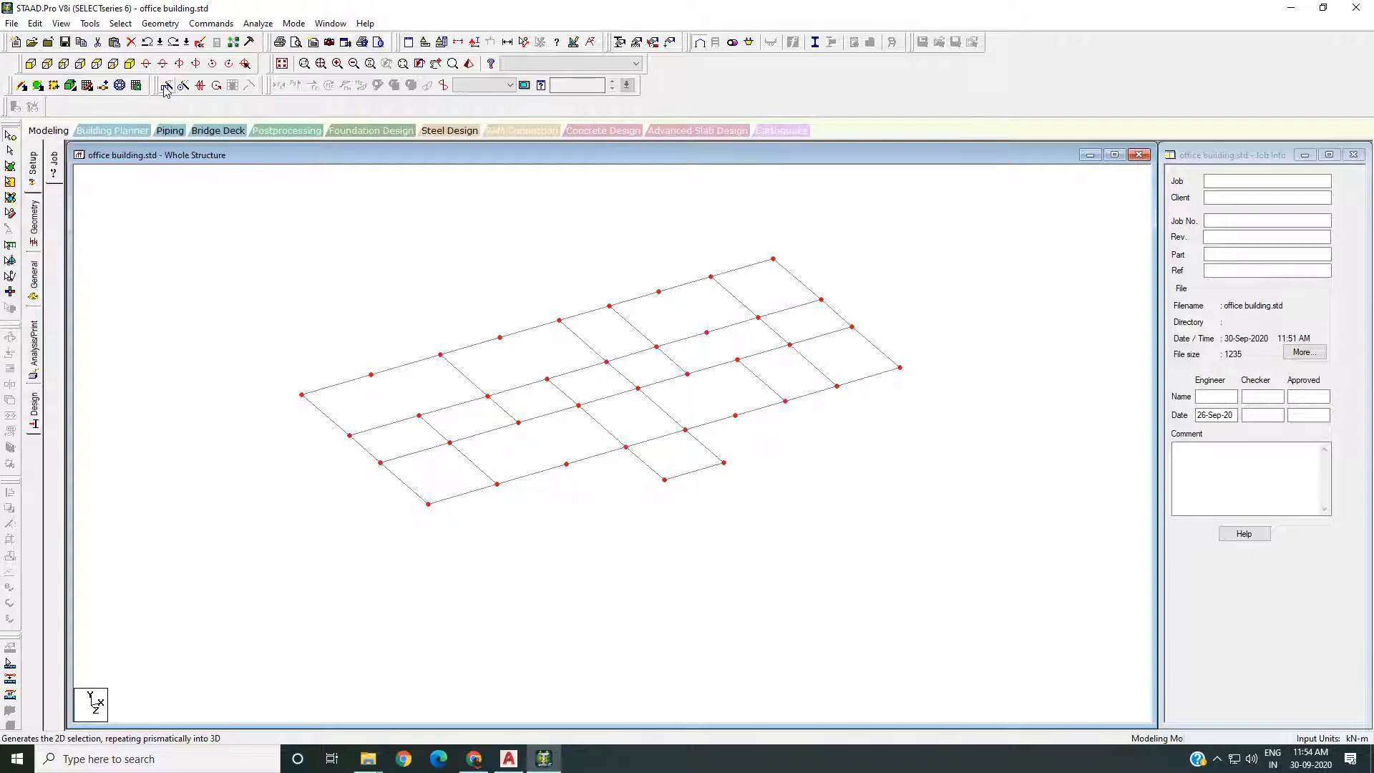
# Start a Translational Repeat of the selected nodes and set its global direction to Y
pyautogui.click(165, 86)
pyautogui.moveTo(588, 293); pyautogui.dragTo(809, 505)
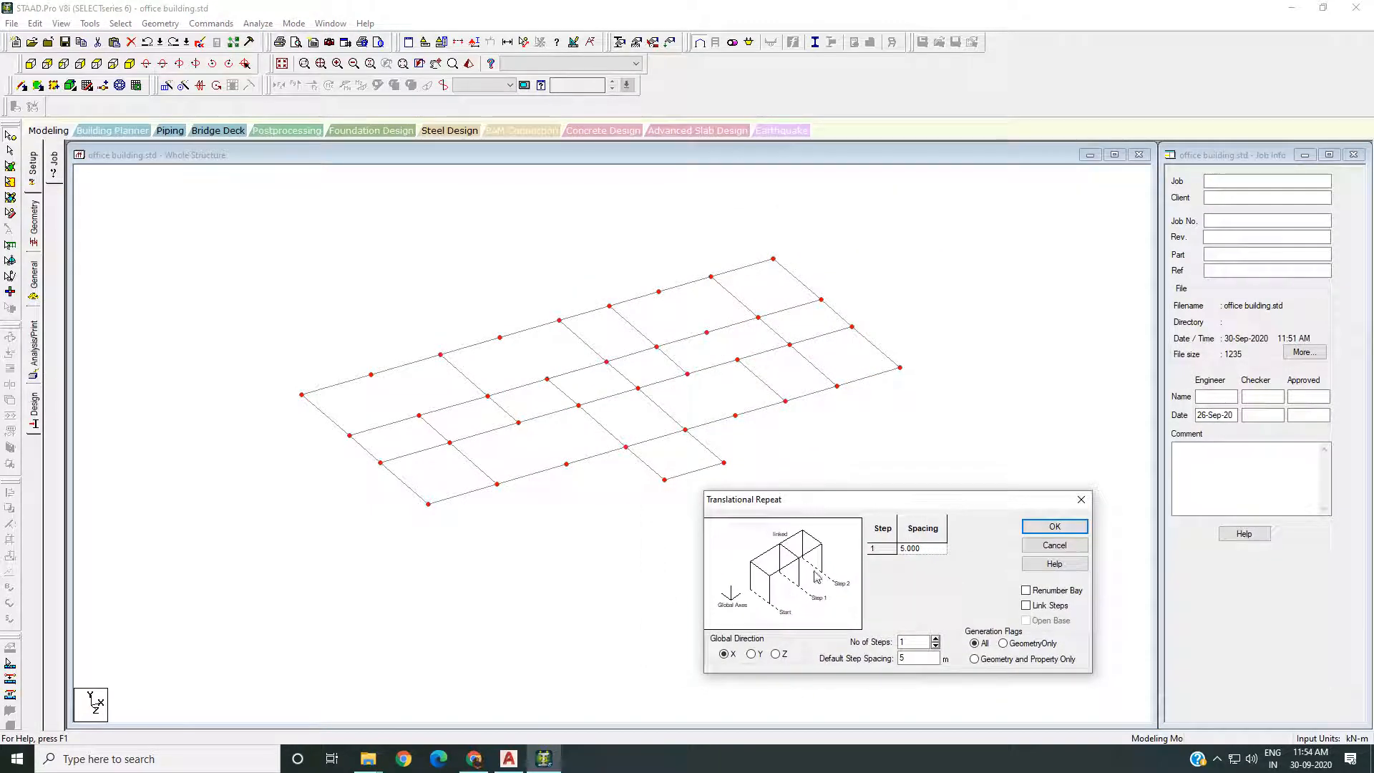
pyautogui.click(528, 524)
pyautogui.moveTo(918, 509); pyautogui.dragTo(916, 492)
pyautogui.click(401, 434)
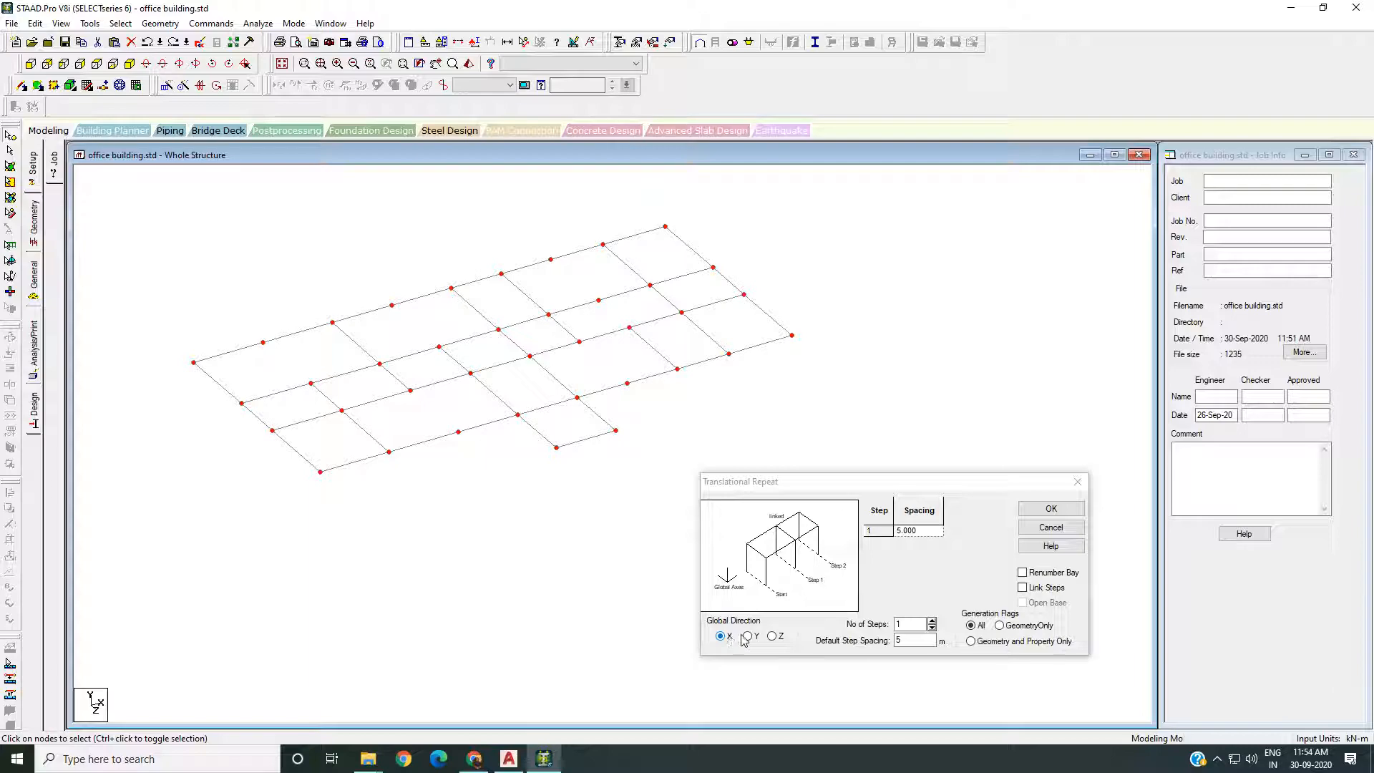
pyautogui.moveTo(449, 451); pyautogui.dragTo(458, 430, button='middle')
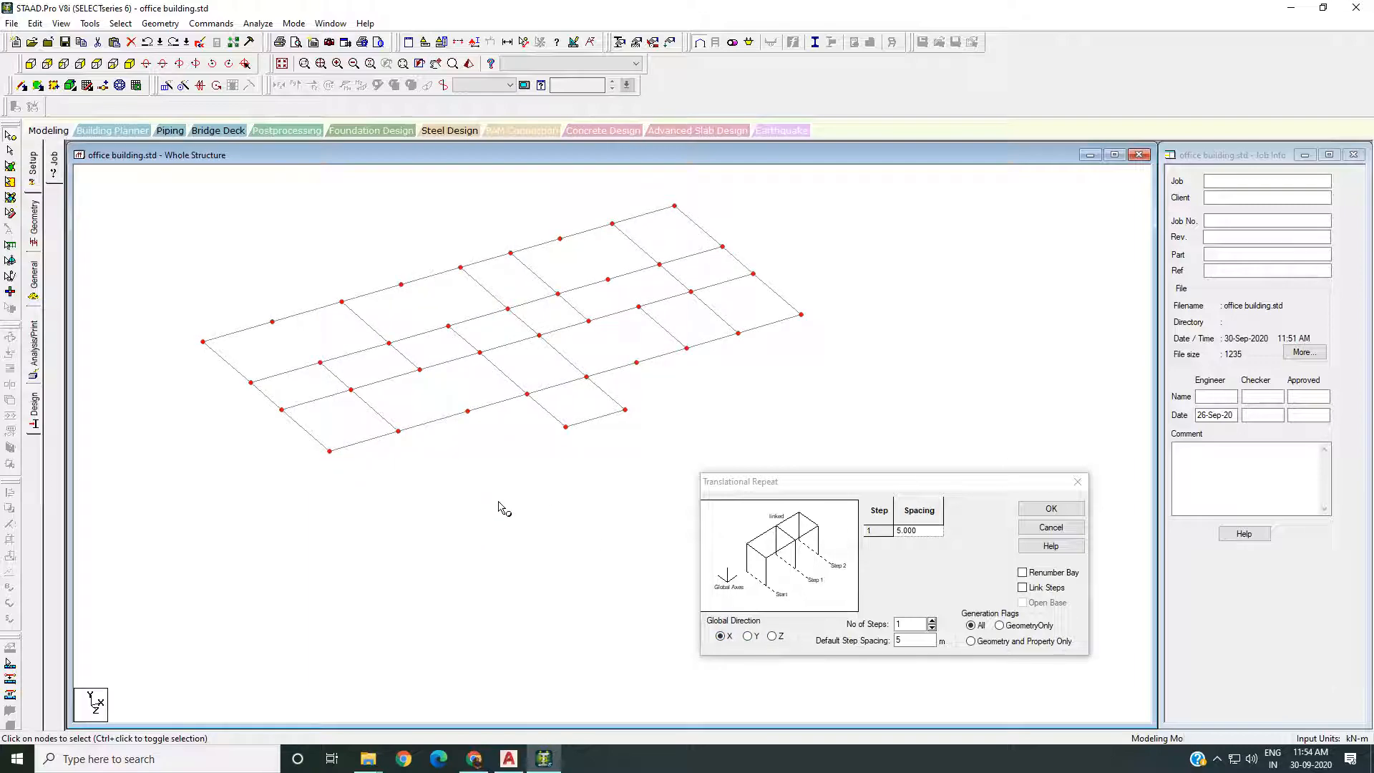
pyautogui.click(747, 636)
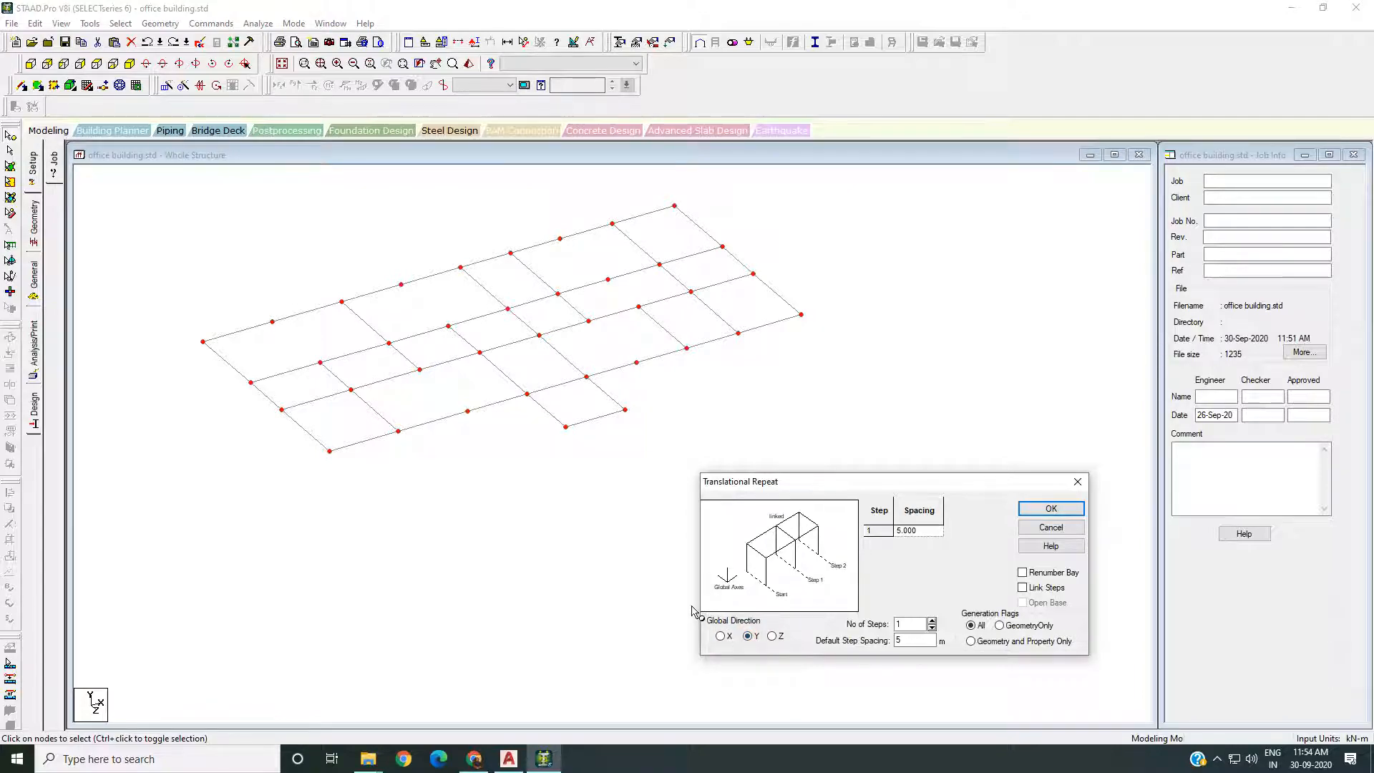
pyautogui.moveTo(805, 481); pyautogui.dragTo(787, 445)
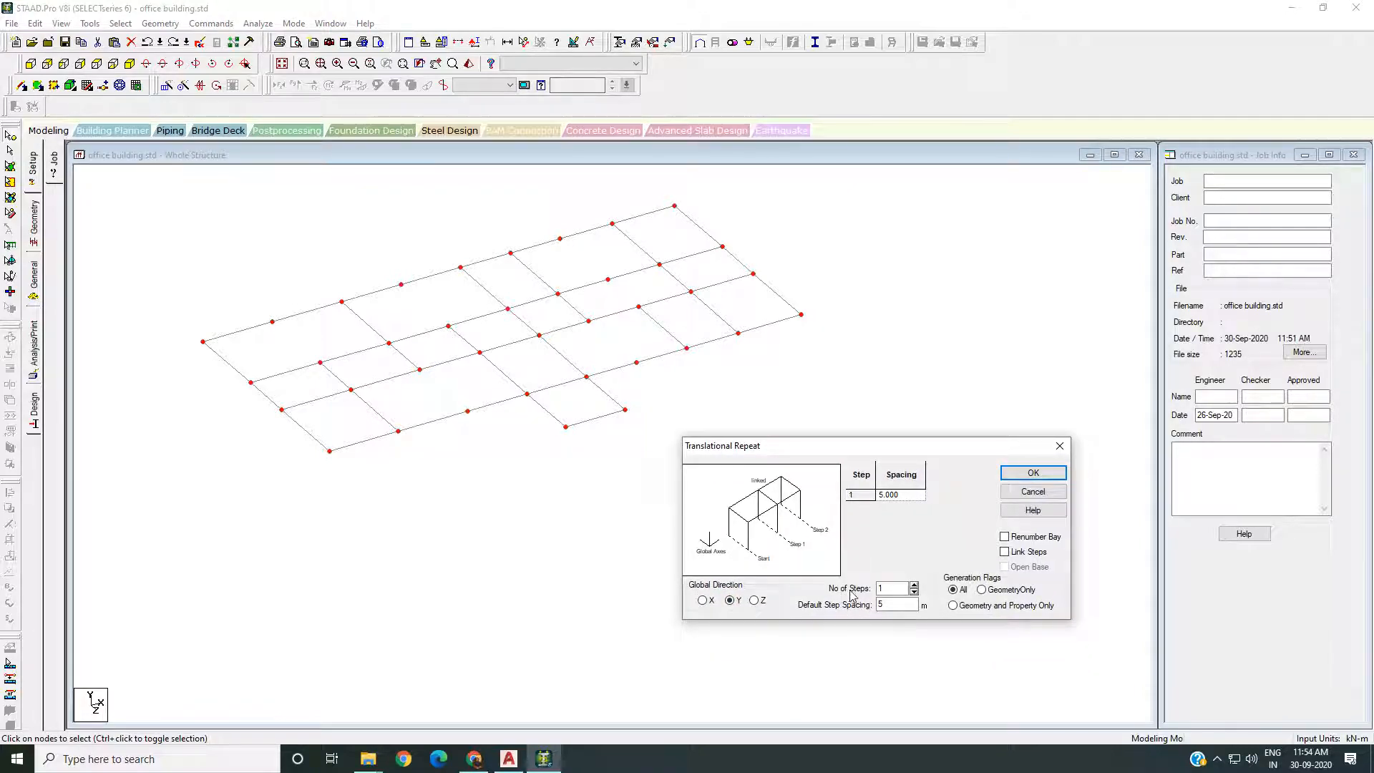
# Generate 1 step at -1.5 m default spacing without linking the steps, and undo the repeat
pyautogui.moveTo(894, 590); pyautogui.dragTo(853, 595)
pyautogui.click(883, 589)
pyautogui.moveTo(886, 591); pyautogui.dragTo(849, 593)
pyautogui.moveTo(856, 448); pyautogui.dragTo(851, 442)
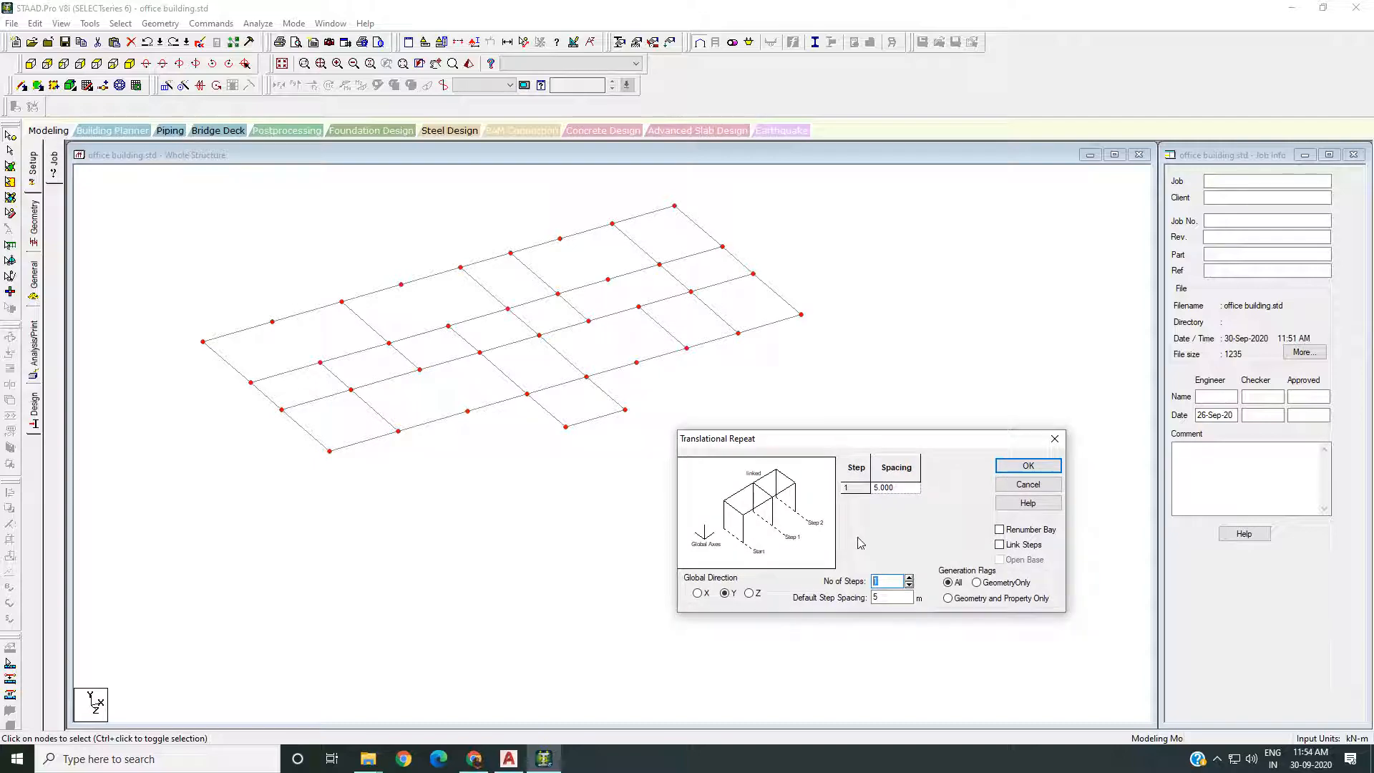
pyautogui.click(882, 583)
pyautogui.moveTo(880, 601); pyautogui.dragTo(913, 609)
pyautogui.moveTo(912, 444); pyautogui.dragTo(914, 431)
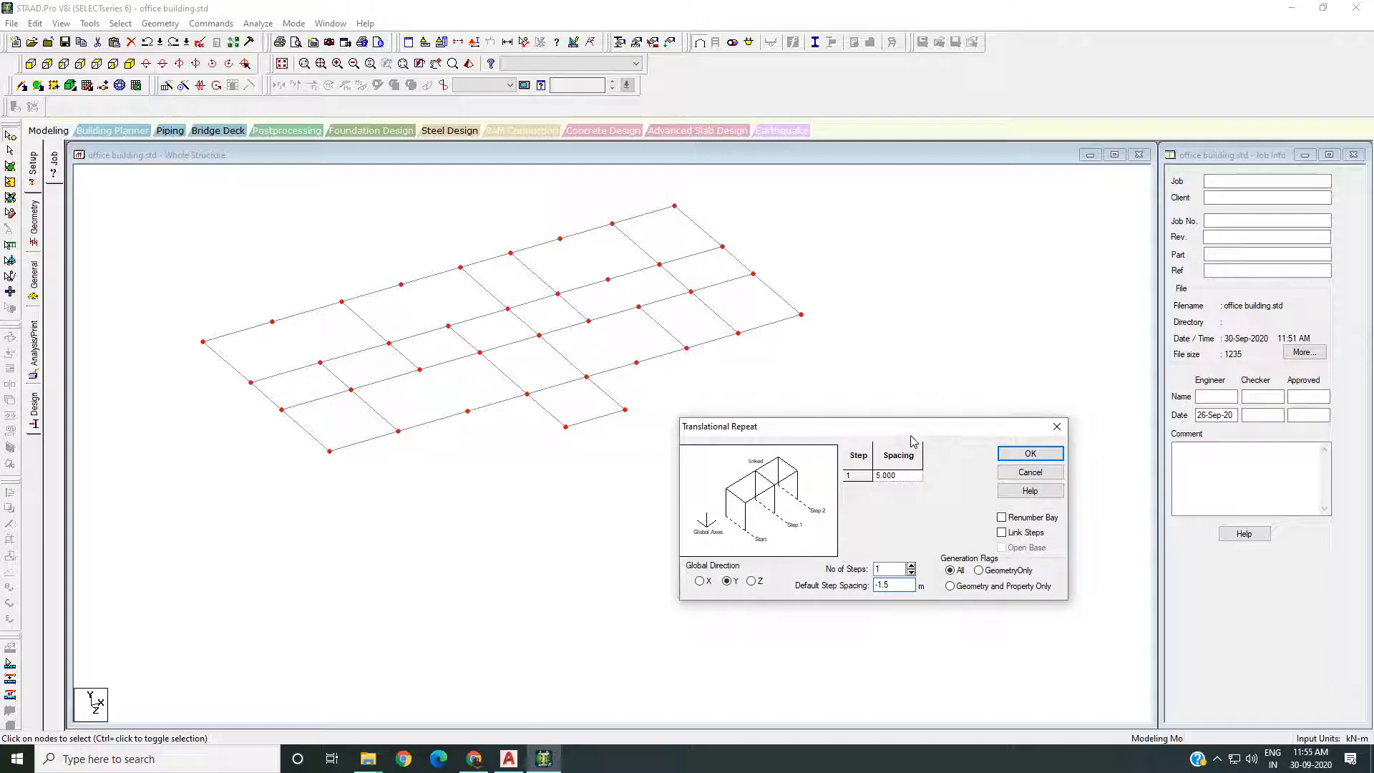
pyautogui.click(1017, 455)
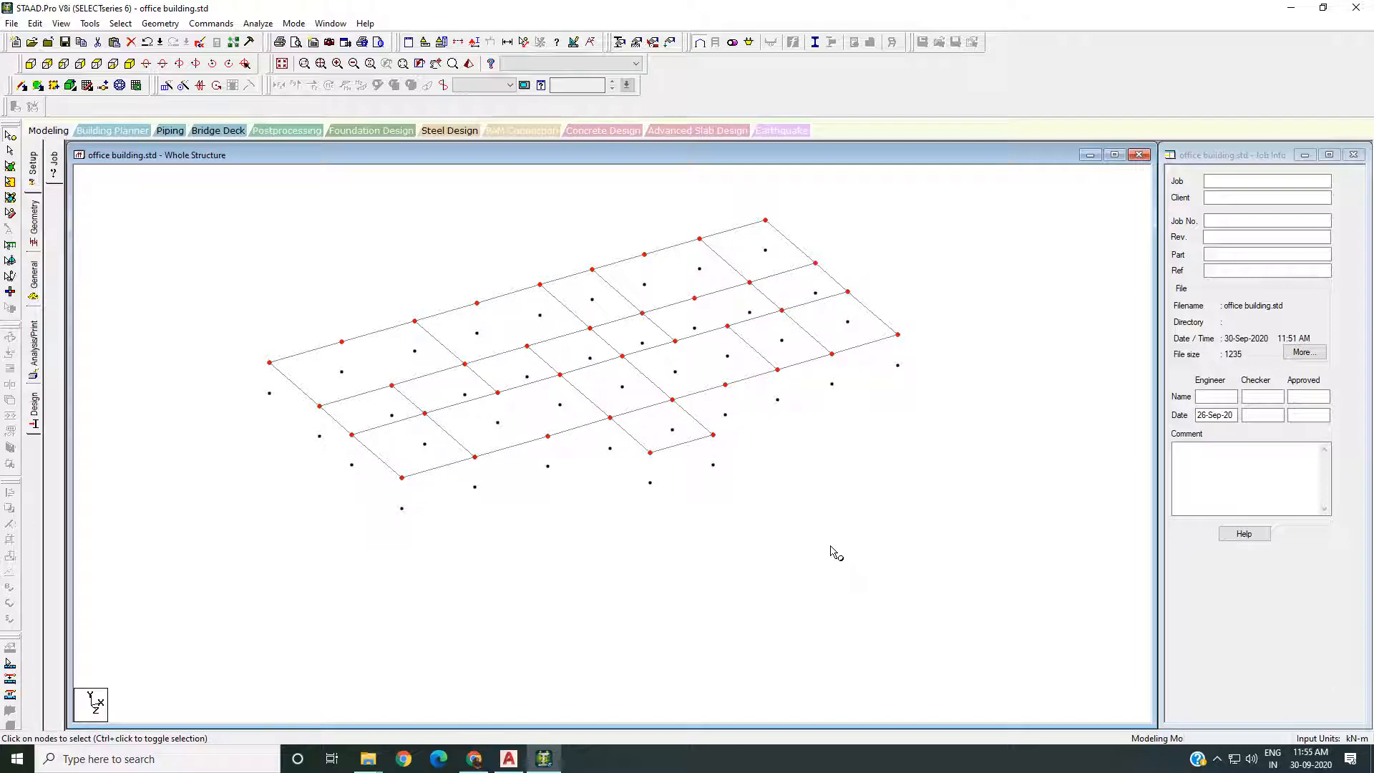
pyautogui.hotkey('ctrl', 'z')
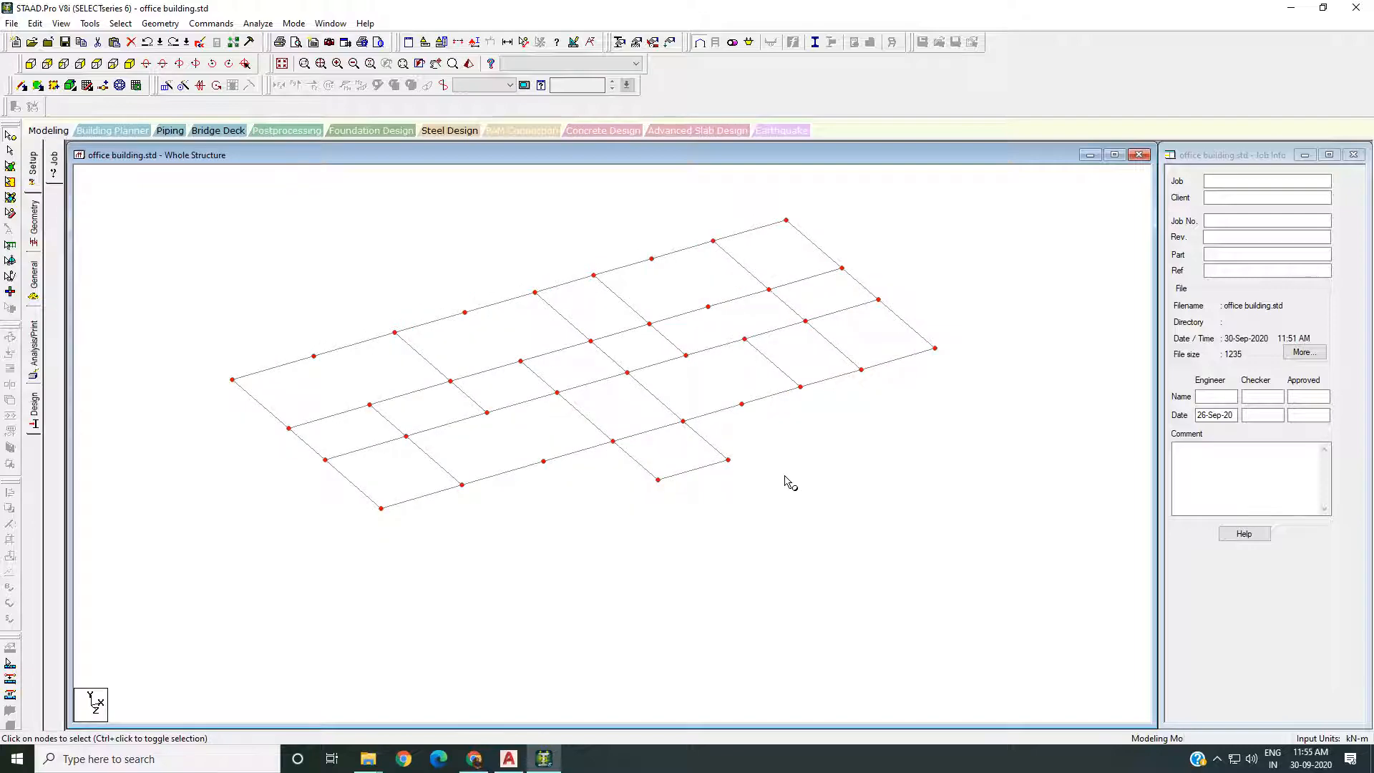
# Create columns below the selected nodes with Translational Repeat in Y, 1 step, -1.5 m spacing and Link Steps enabled
pyautogui.click(166, 87)
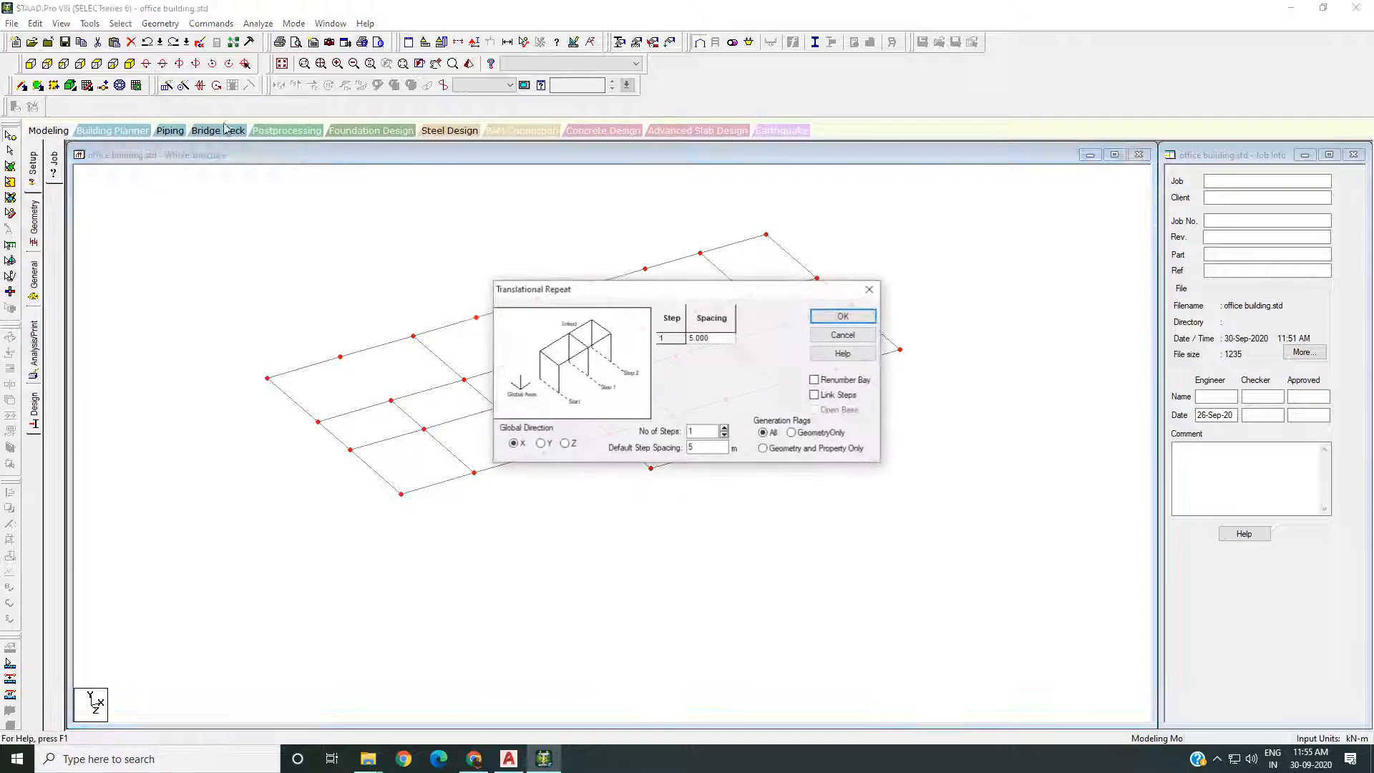
pyautogui.moveTo(597, 283); pyautogui.dragTo(769, 501)
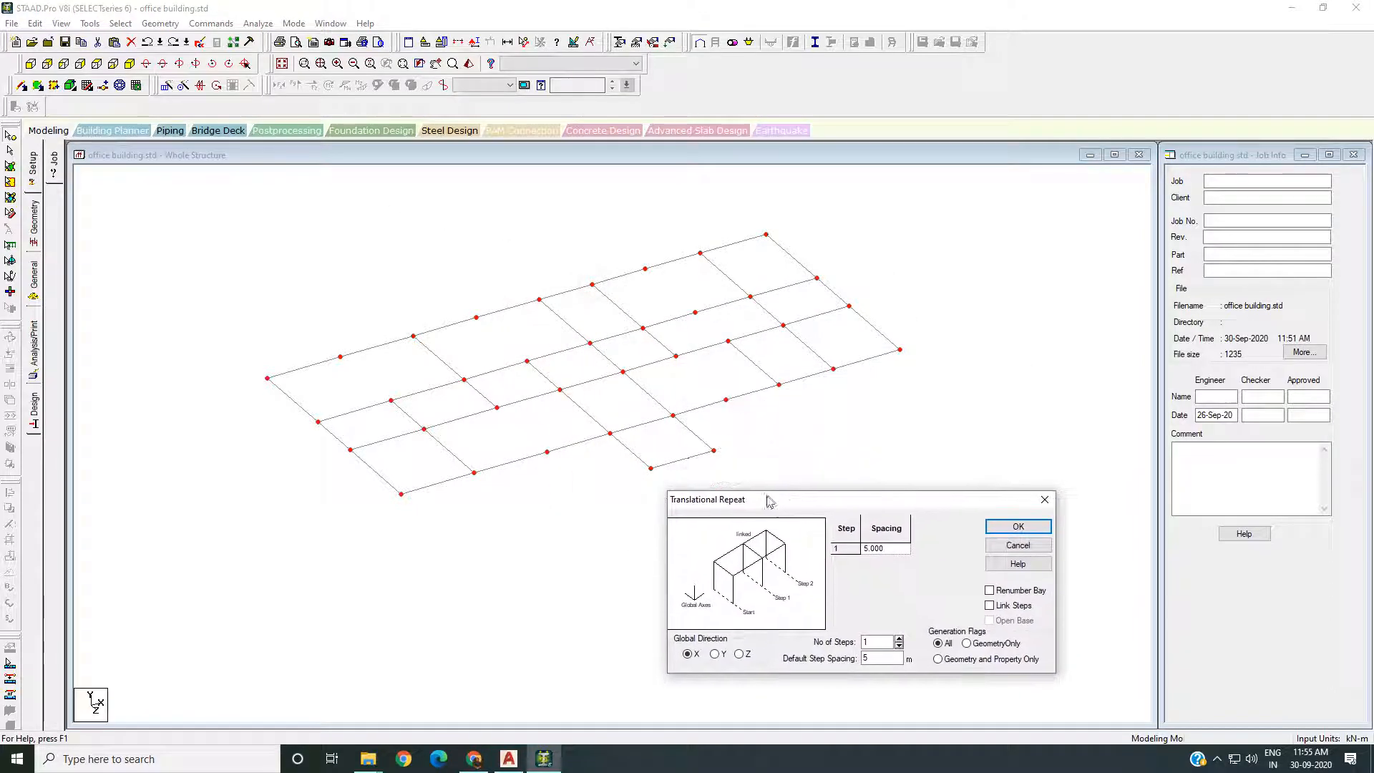
pyautogui.click(714, 654)
pyautogui.moveTo(885, 658); pyautogui.dragTo(800, 652)
pyautogui.click(991, 607)
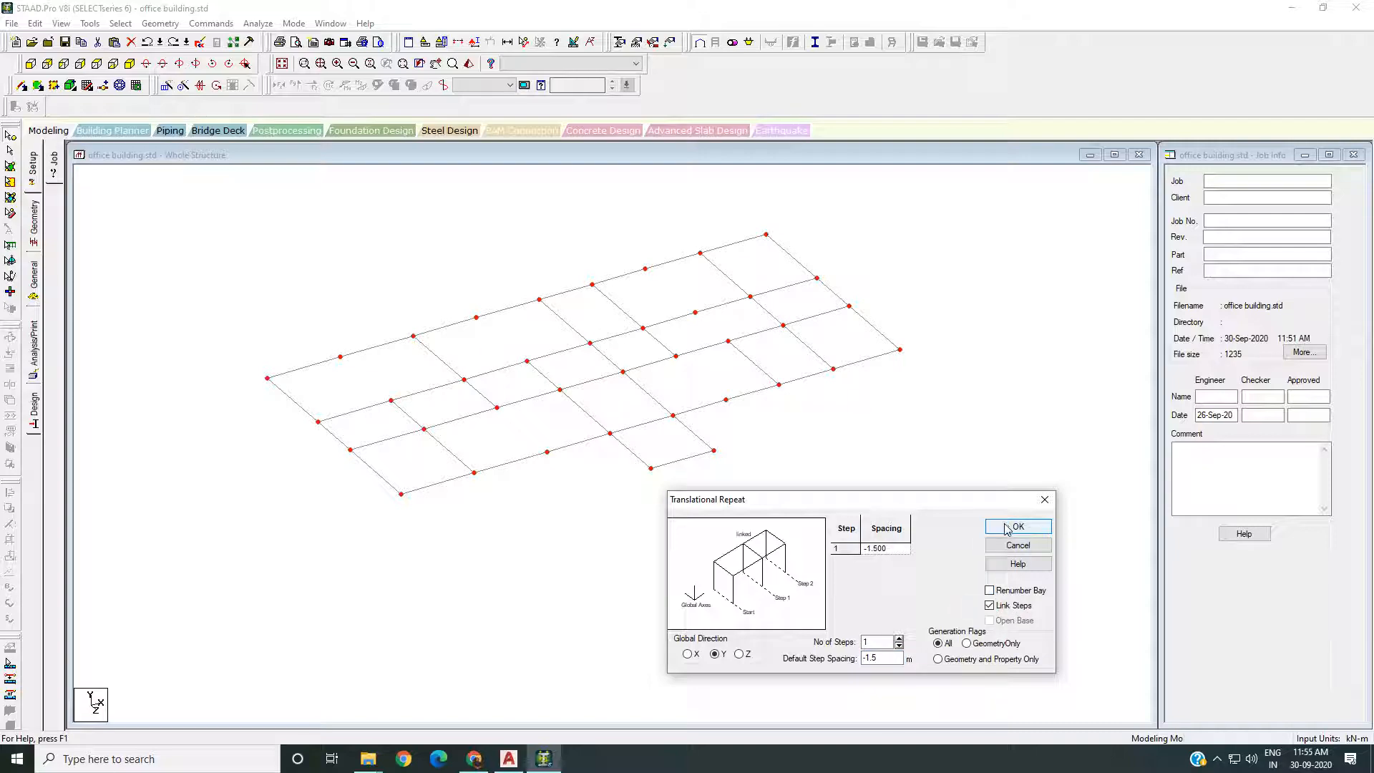
pyautogui.moveTo(968, 500); pyautogui.dragTo(1023, 467)
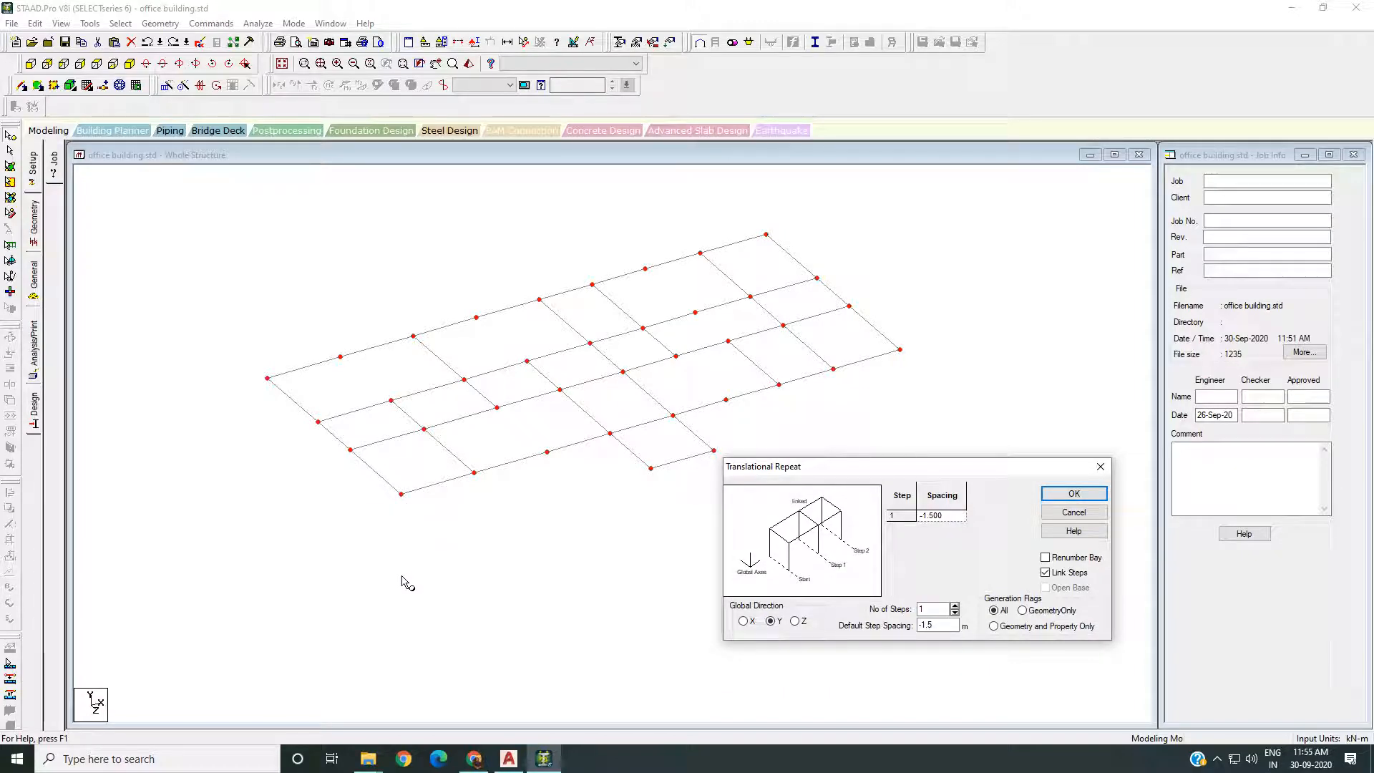
pyautogui.click(1073, 493)
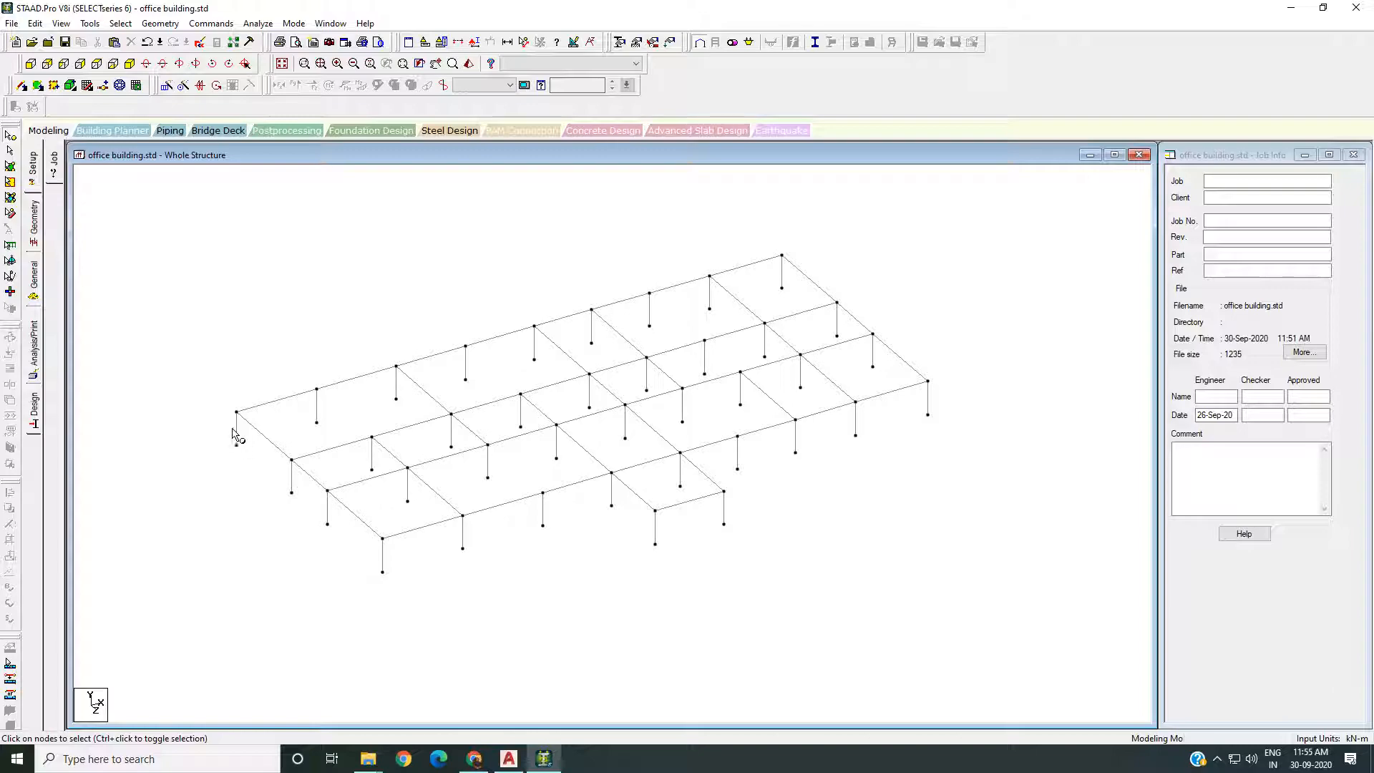
# Highlight the rear-edge plinth beams one by one, followed by the column below the far-left corner node
pyautogui.scroll(-1, 234, 445)
pyautogui.moveTo(372, 353); pyautogui.dragTo(387, 325, button='middle')
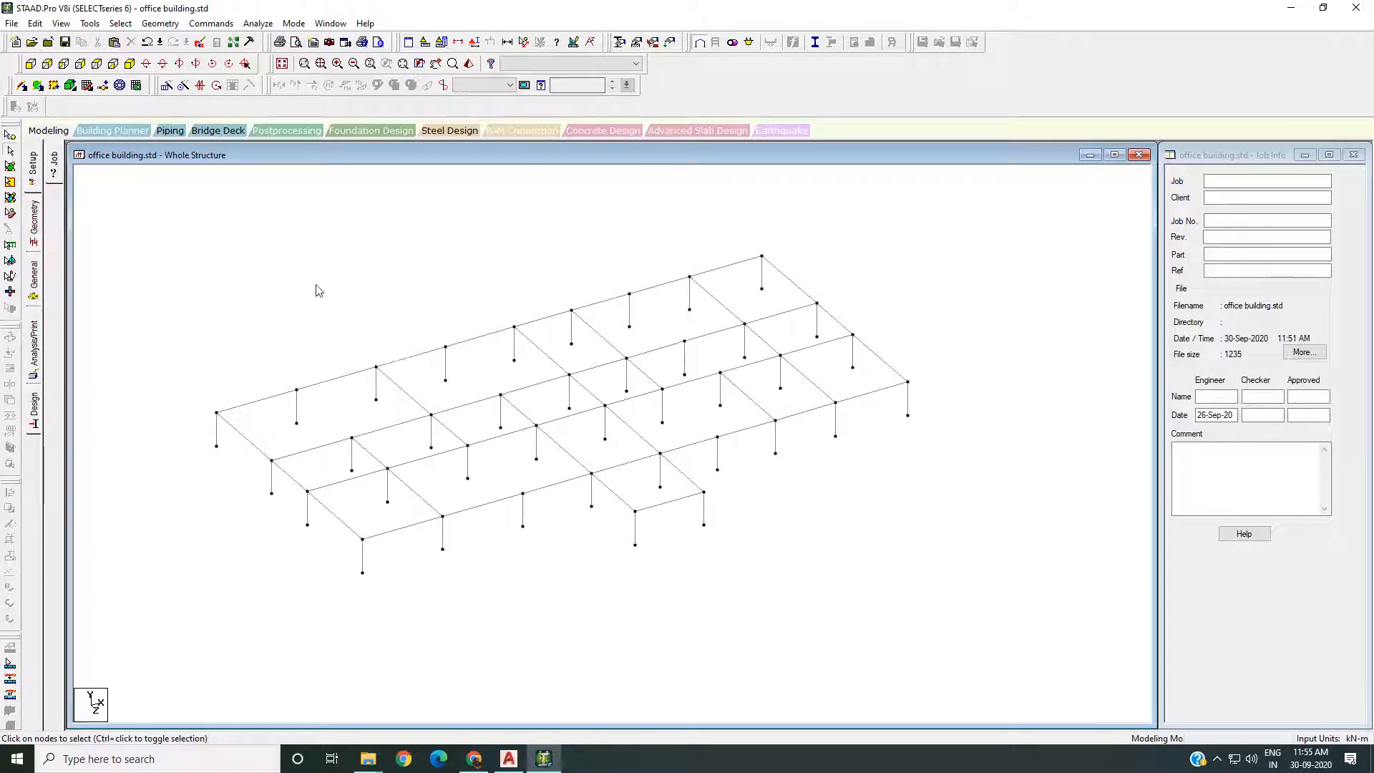
pyautogui.scroll(-1, 530, 301)
pyautogui.scroll(-1, 491, 398)
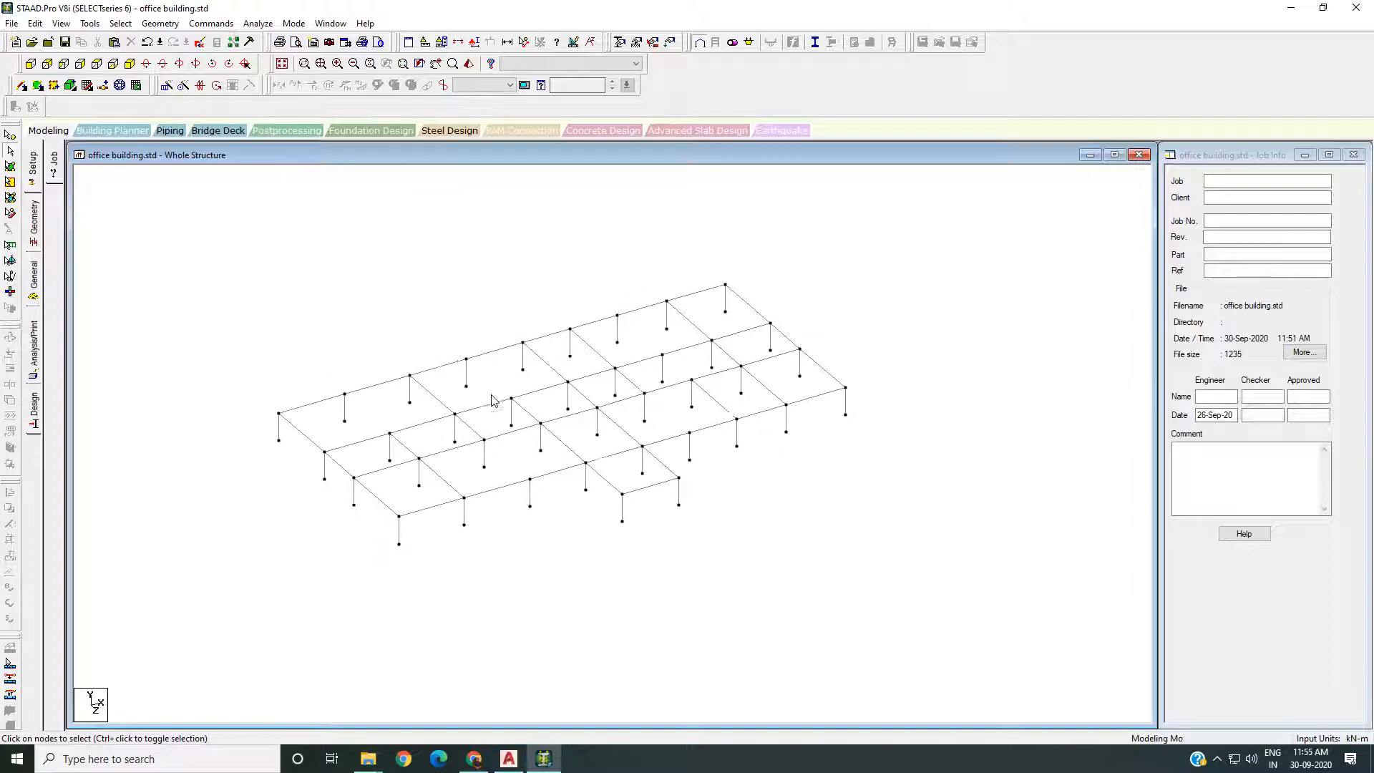
pyautogui.click(373, 388)
pyautogui.click(435, 369)
pyautogui.click(493, 354)
pyautogui.click(541, 337)
pyautogui.click(589, 325)
pyautogui.click(641, 308)
pyautogui.click(694, 293)
pyautogui.click(279, 432)
pyautogui.scroll(1, 361, 591)
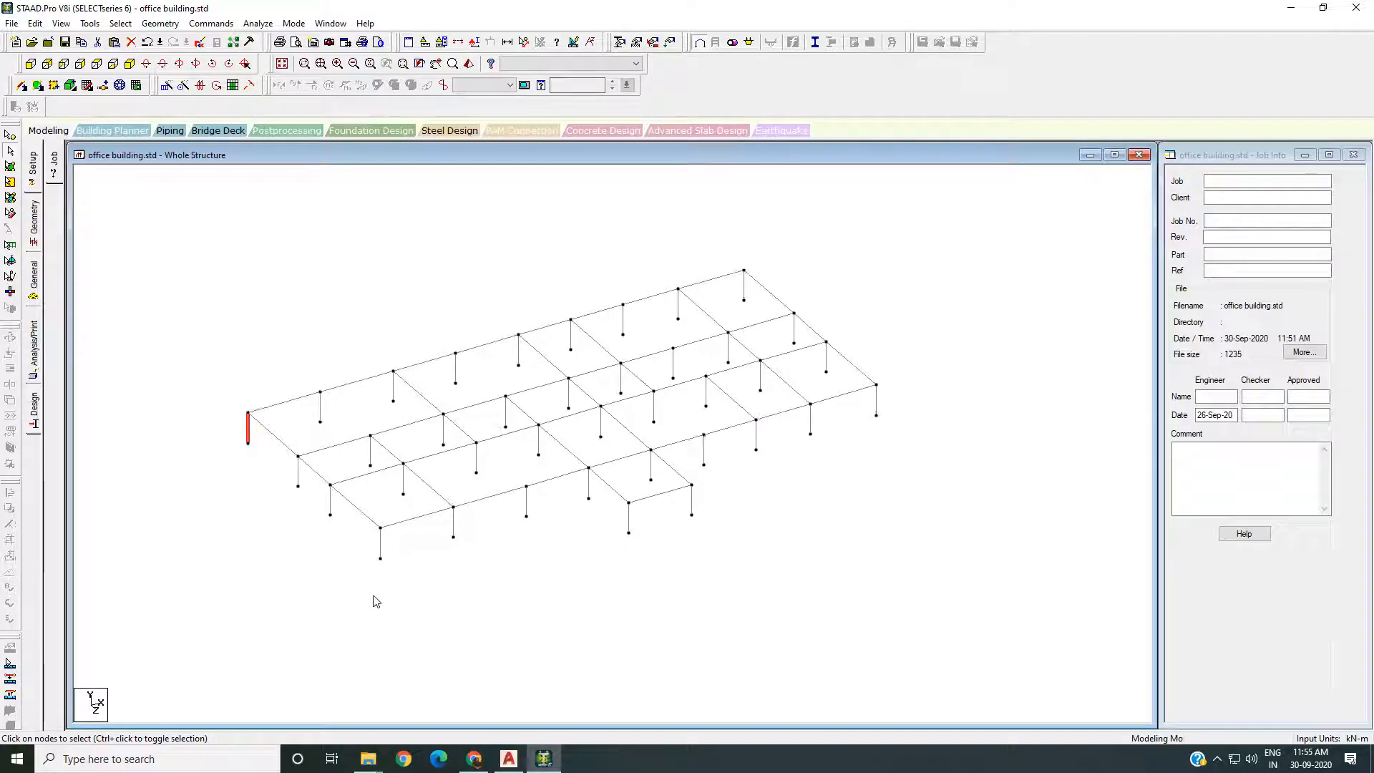
# Highlight the entire frame of plinth beams and columns, and clear the selection
pyautogui.click(756, 435)
pyautogui.scroll(-1, 716, 472)
pyautogui.moveTo(250, 286); pyautogui.dragTo(933, 578)
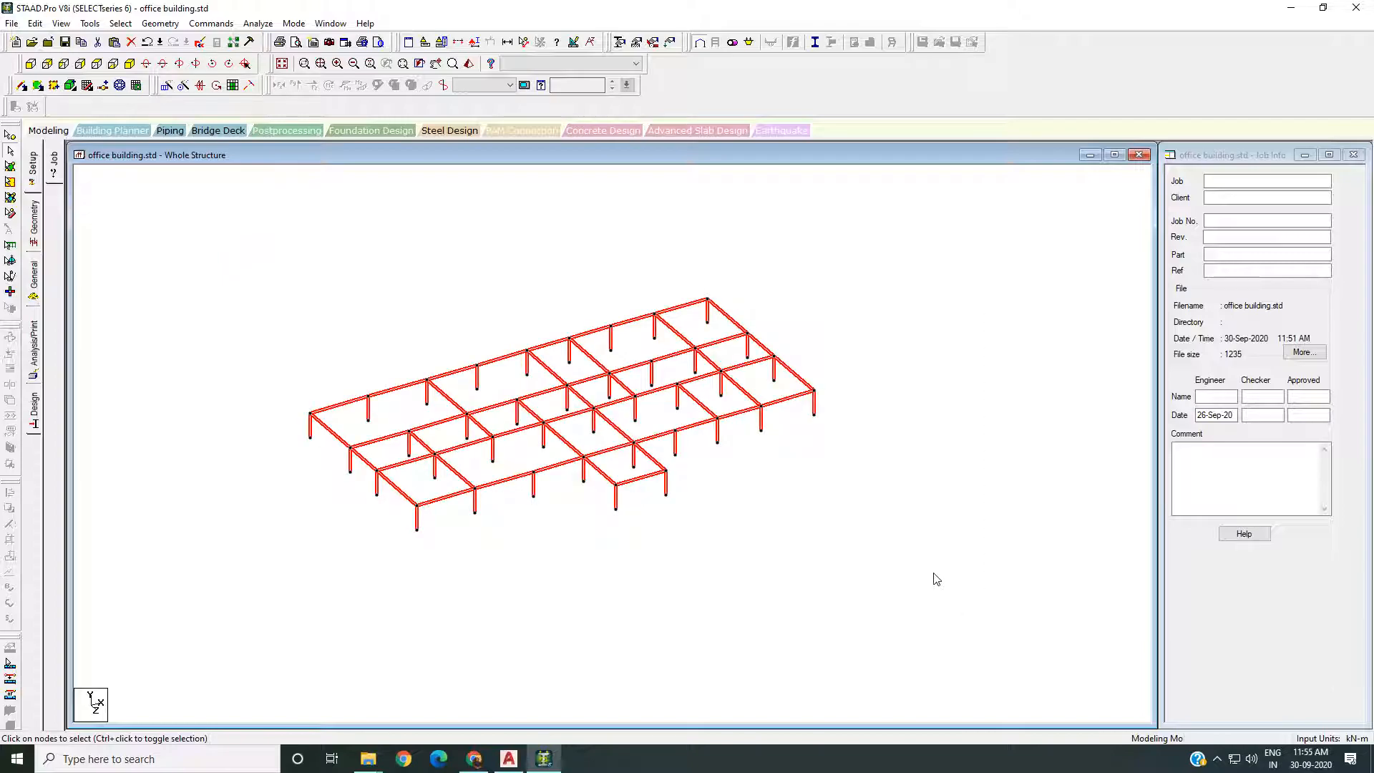
pyautogui.click(935, 576)
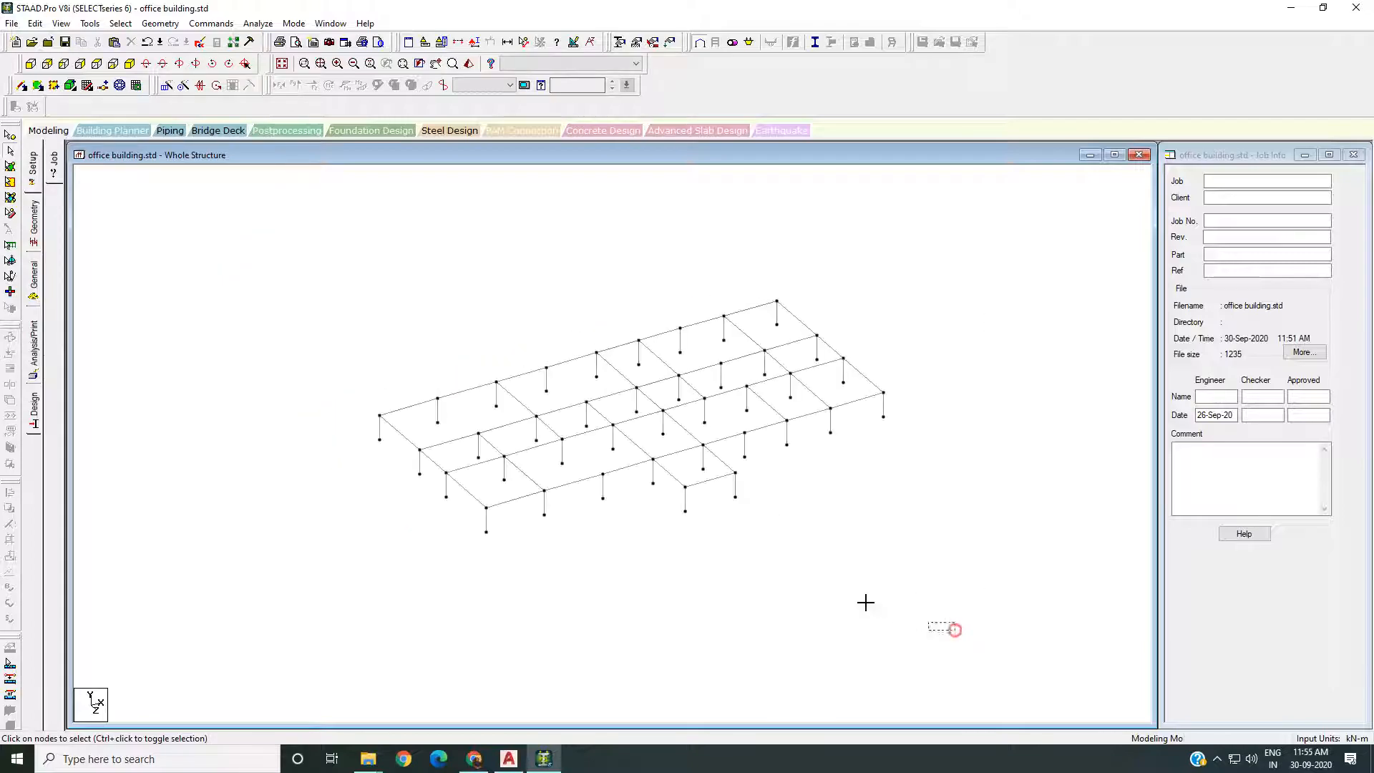
pyautogui.moveTo(294, 274); pyautogui.dragTo(276, 252)
pyautogui.click(366, 317)
pyautogui.click(437, 411)
pyautogui.scroll(2, 411, 561)
pyautogui.scroll(1, 411, 550)
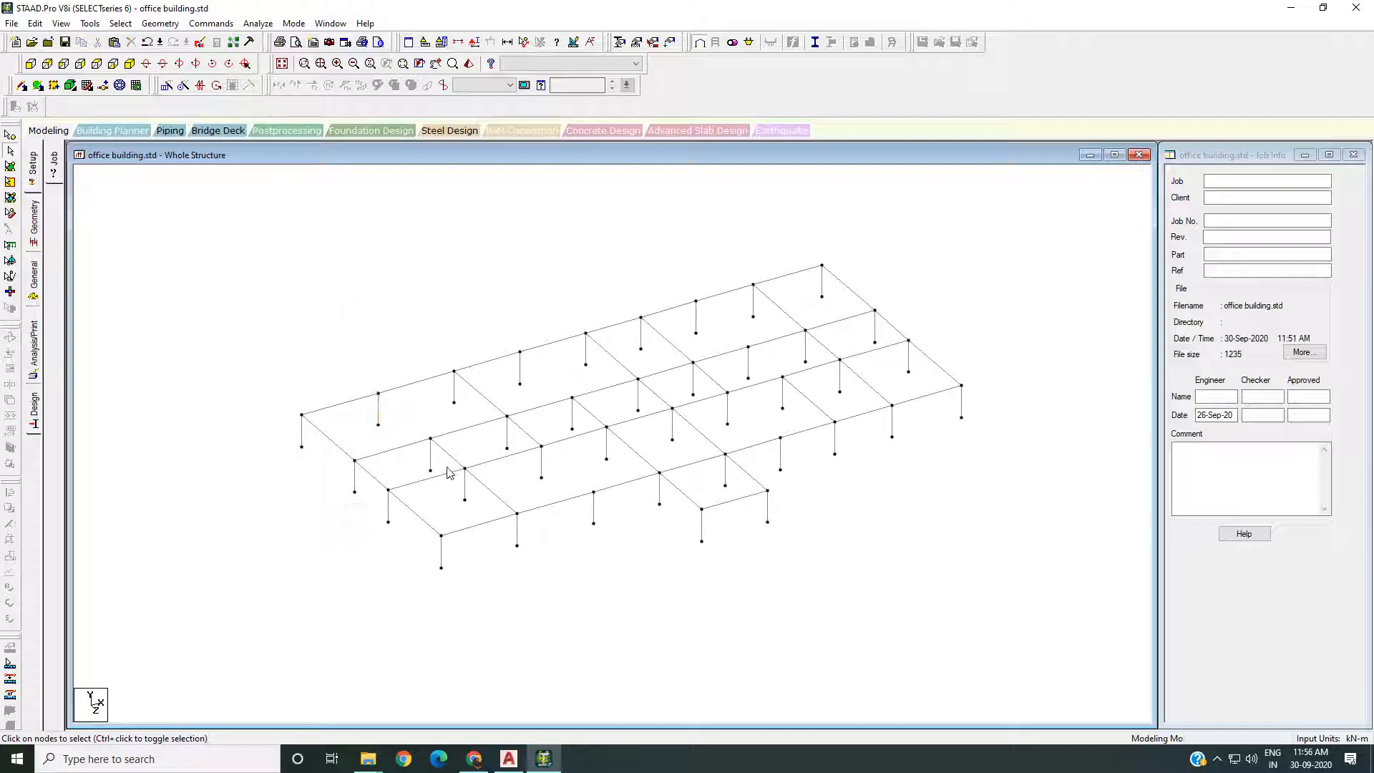
pyautogui.scroll(-2, 431, 485)
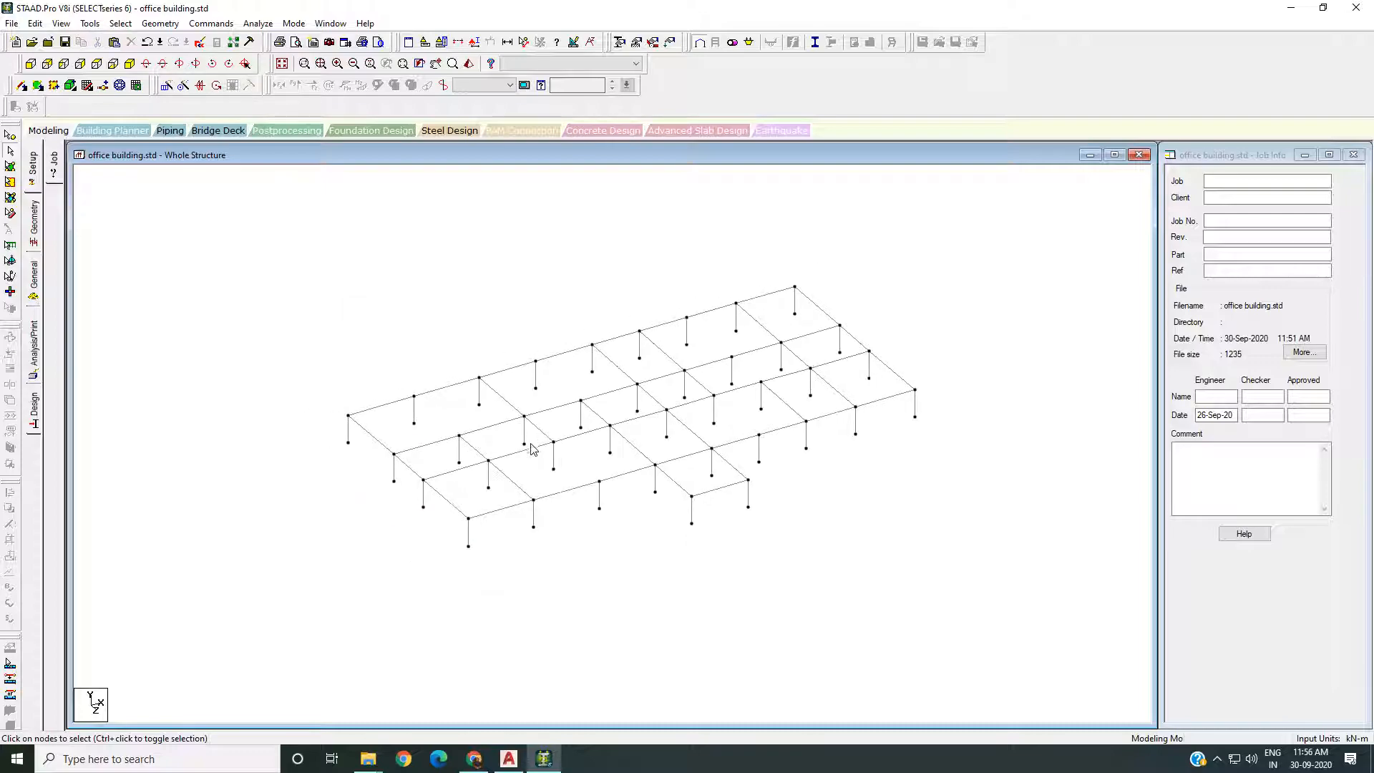
# Display the frame in front elevation, accept the auto-save of the file, and return to the isometric view
pyautogui.click(97, 64)
pyautogui.moveTo(369, 317); pyautogui.dragTo(332, 309, button='middle')
pyautogui.scroll(1, 358, 312)
pyautogui.click(130, 64)
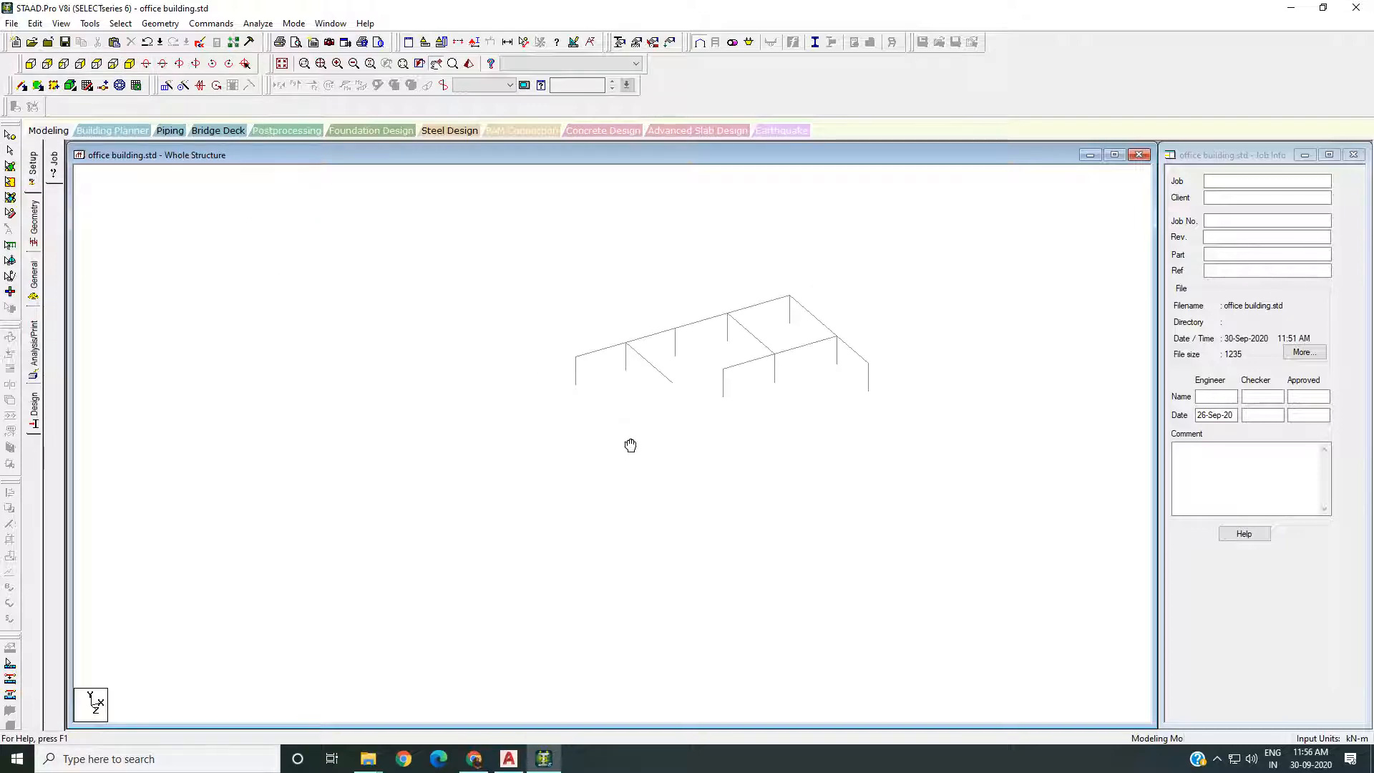
pyautogui.click(30, 63)
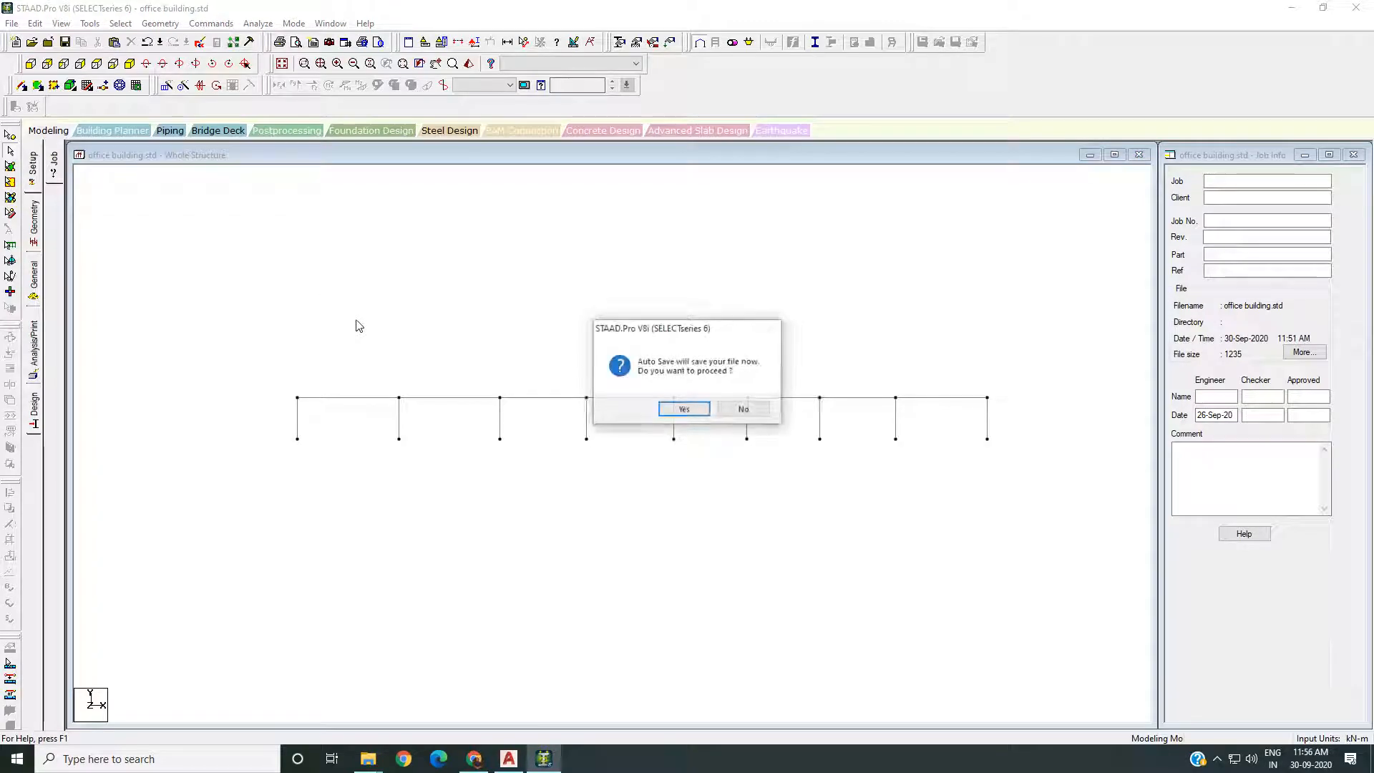
pyautogui.click(682, 410)
pyautogui.click(599, 398)
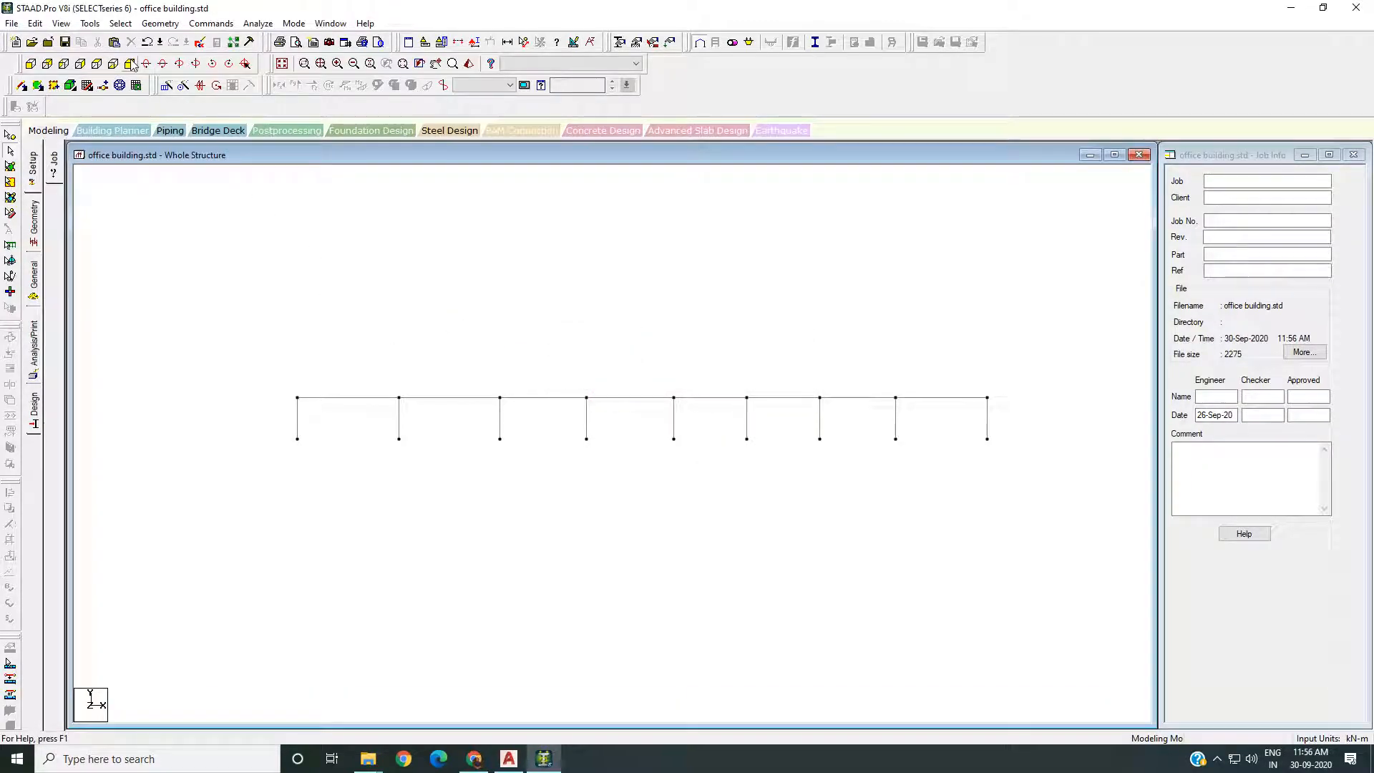
pyautogui.click(1216, 760)
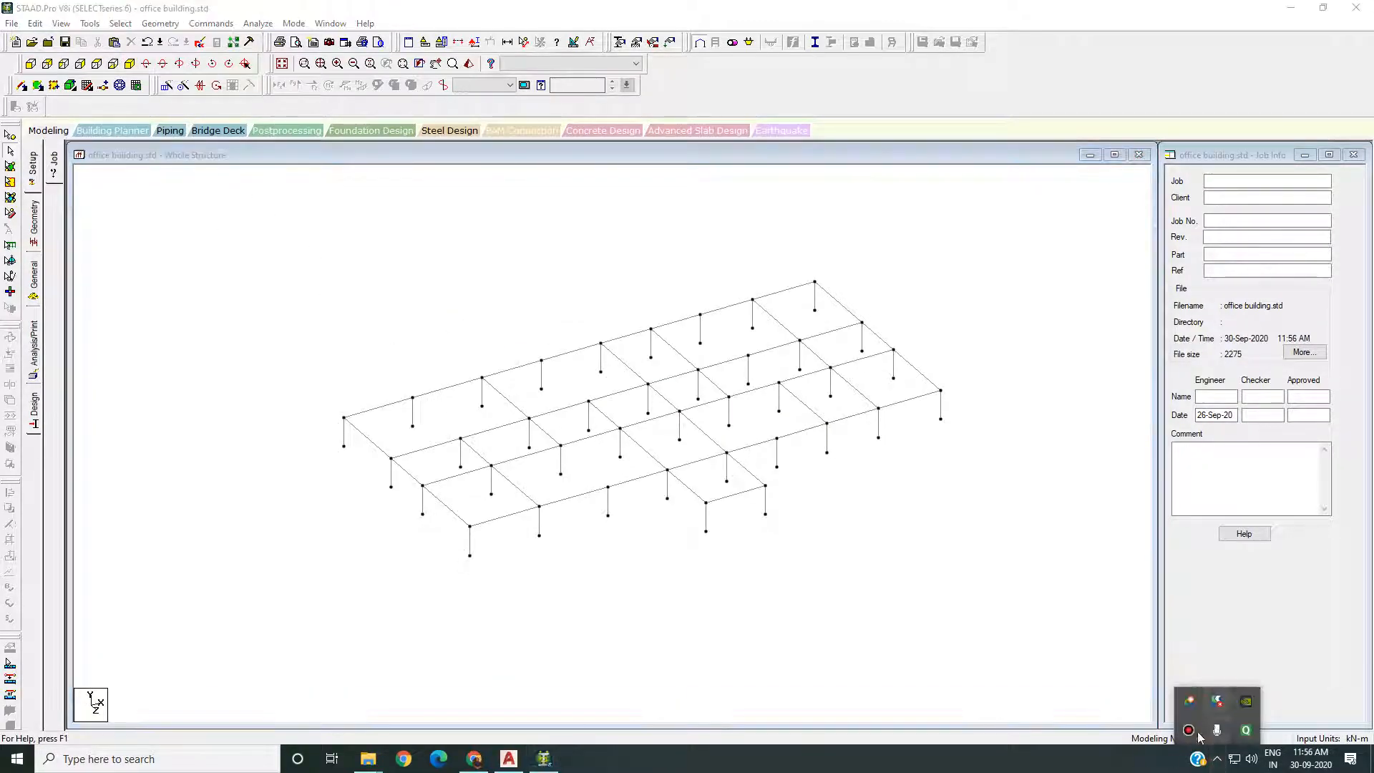
pyautogui.click(1188, 729)
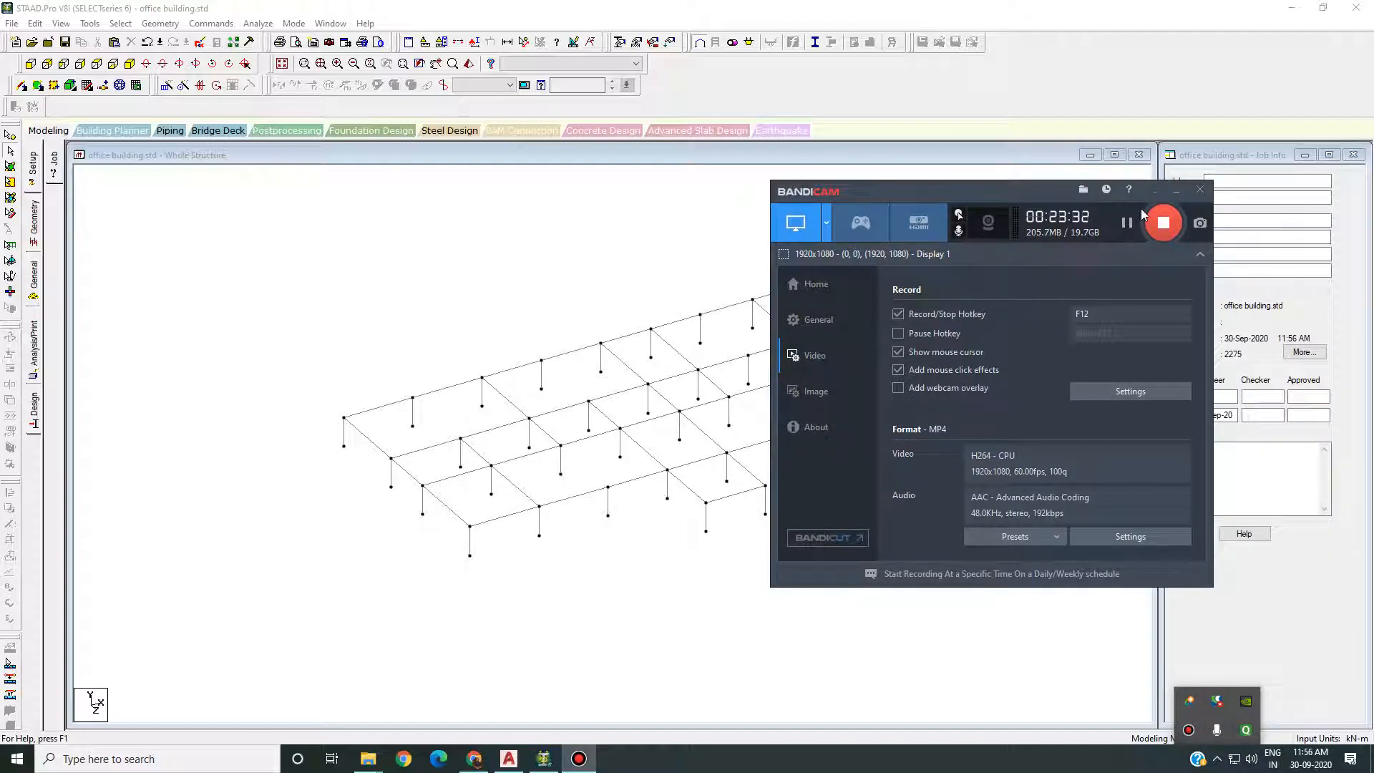
pyautogui.click(1176, 189)
# Review the complete plinth-level frame by selecting all its beams and columns, and deselect everything
pyautogui.scroll(-5, 720, 543)
pyautogui.scroll(3, 879, 590)
pyautogui.moveTo(233, 236); pyautogui.dragTo(322, 289)
pyautogui.moveTo(882, 620); pyautogui.dragTo(208, 235)
pyautogui.moveTo(202, 236); pyautogui.dragTo(890, 596)
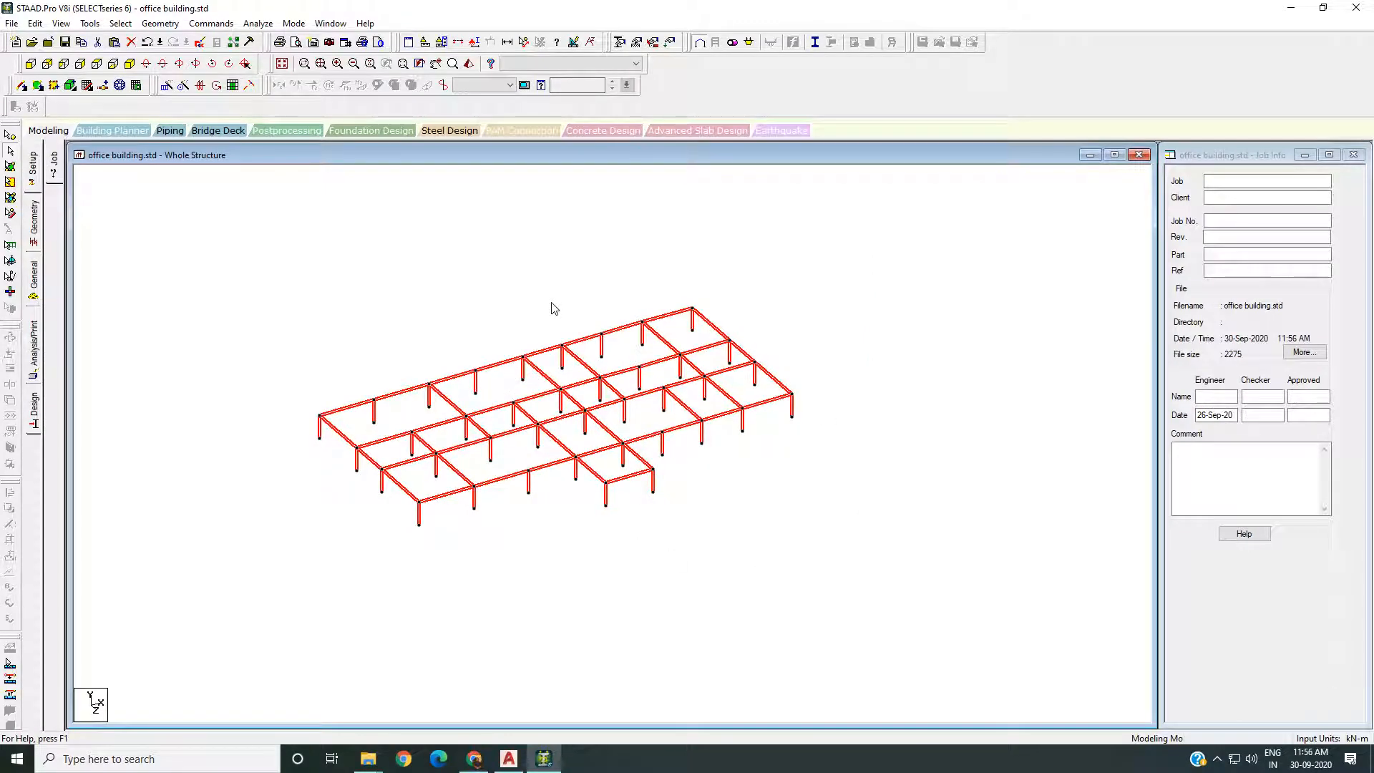
pyautogui.click(518, 313)
pyautogui.moveTo(325, 300); pyautogui.dragTo(832, 571)
pyautogui.click(653, 545)
pyautogui.moveTo(652, 550); pyautogui.dragTo(695, 558, button='middle')
pyautogui.scroll(3, 698, 526)
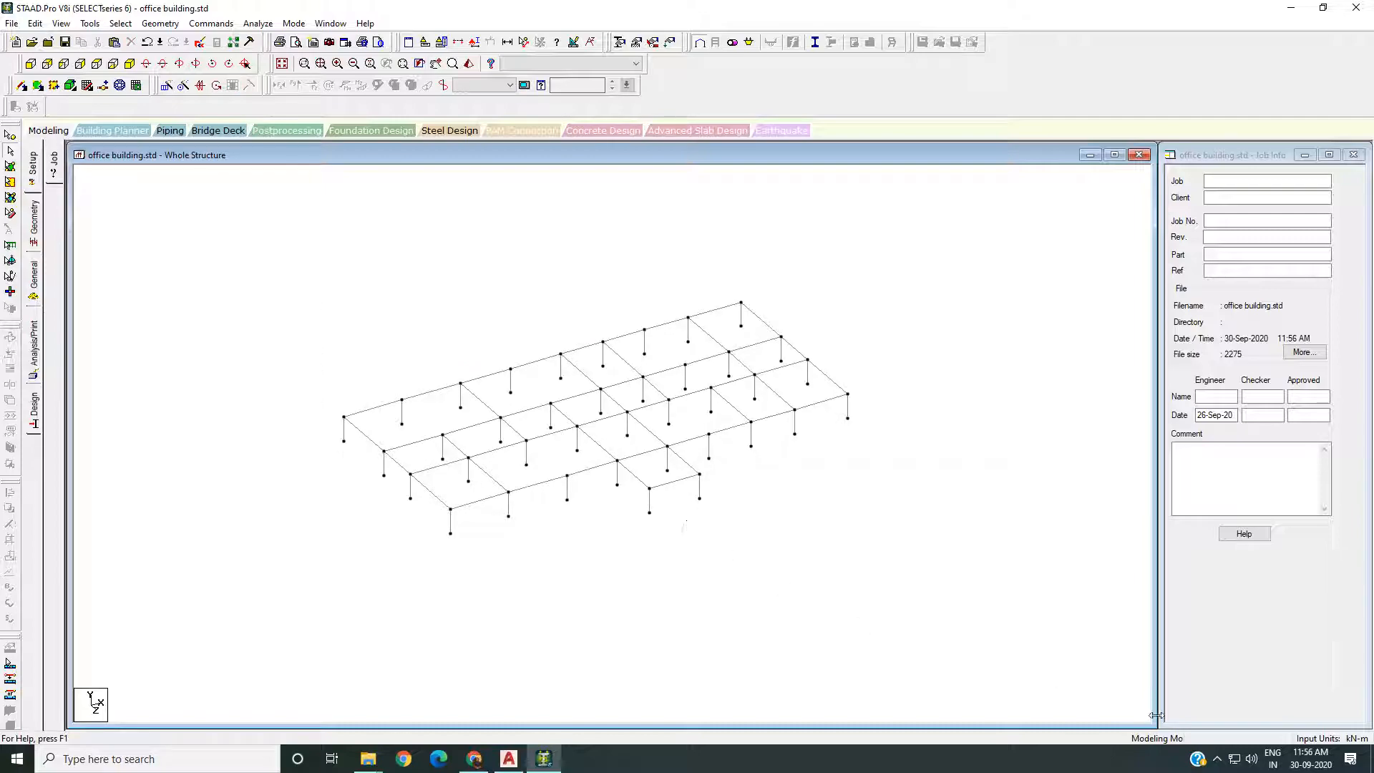
pyautogui.click(1217, 758)
pyautogui.click(1188, 730)
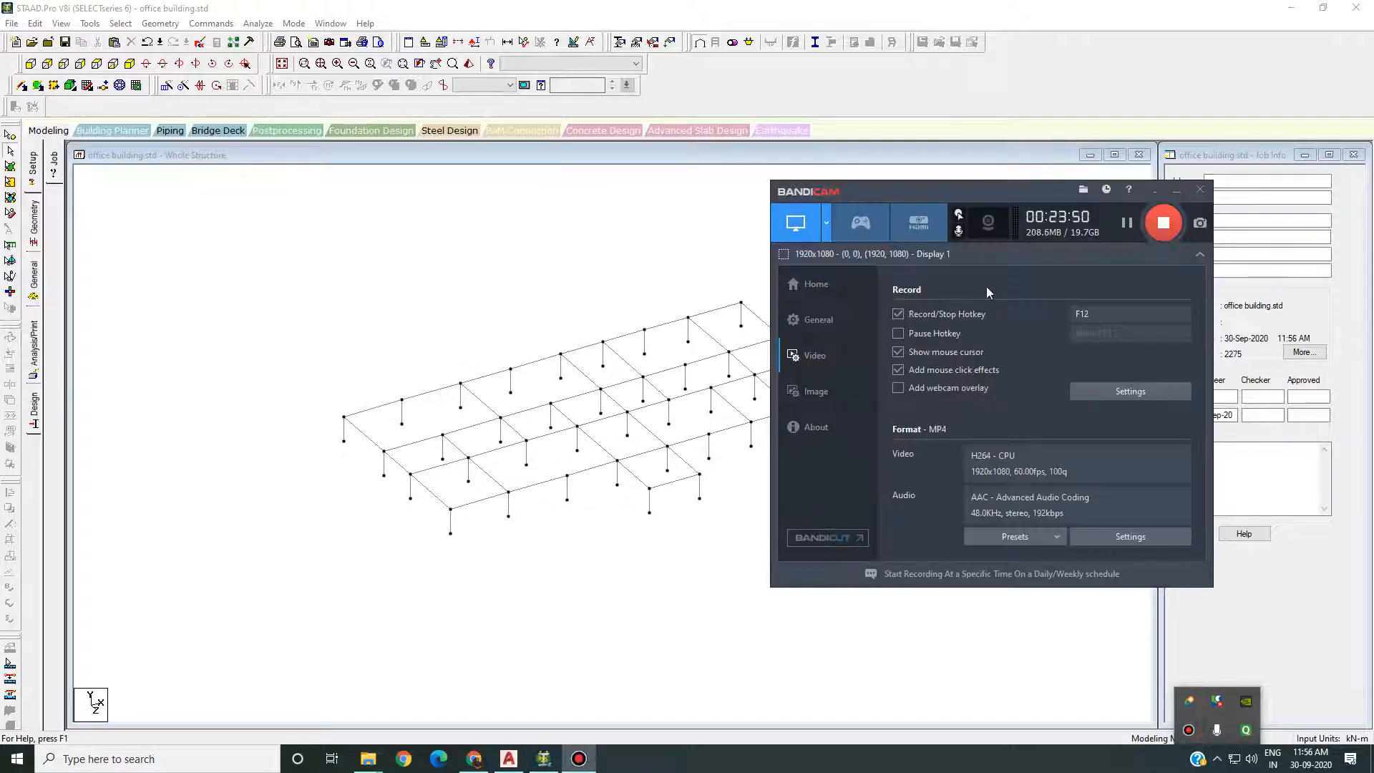